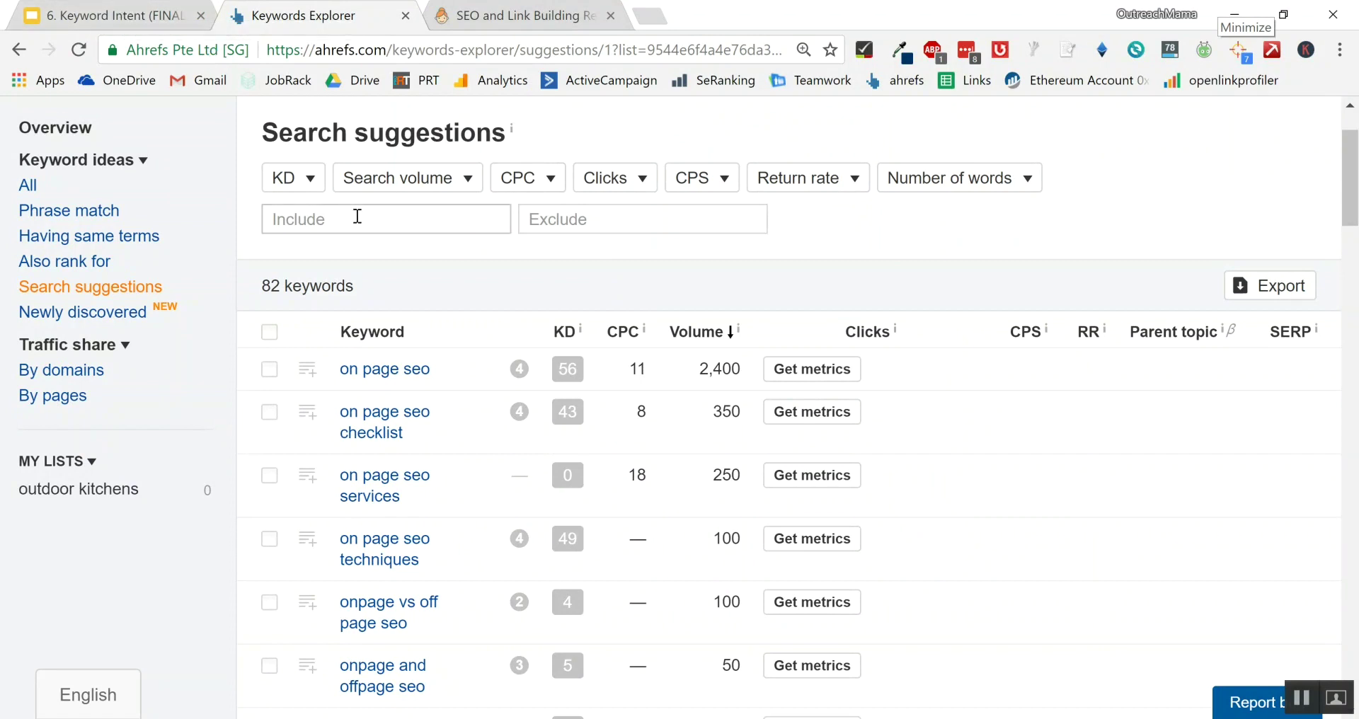
Step: Search Google for "on-page seo" from the keyword field and check its search volume and autocomplete suggestions
scroll(436, 293, up, 2)
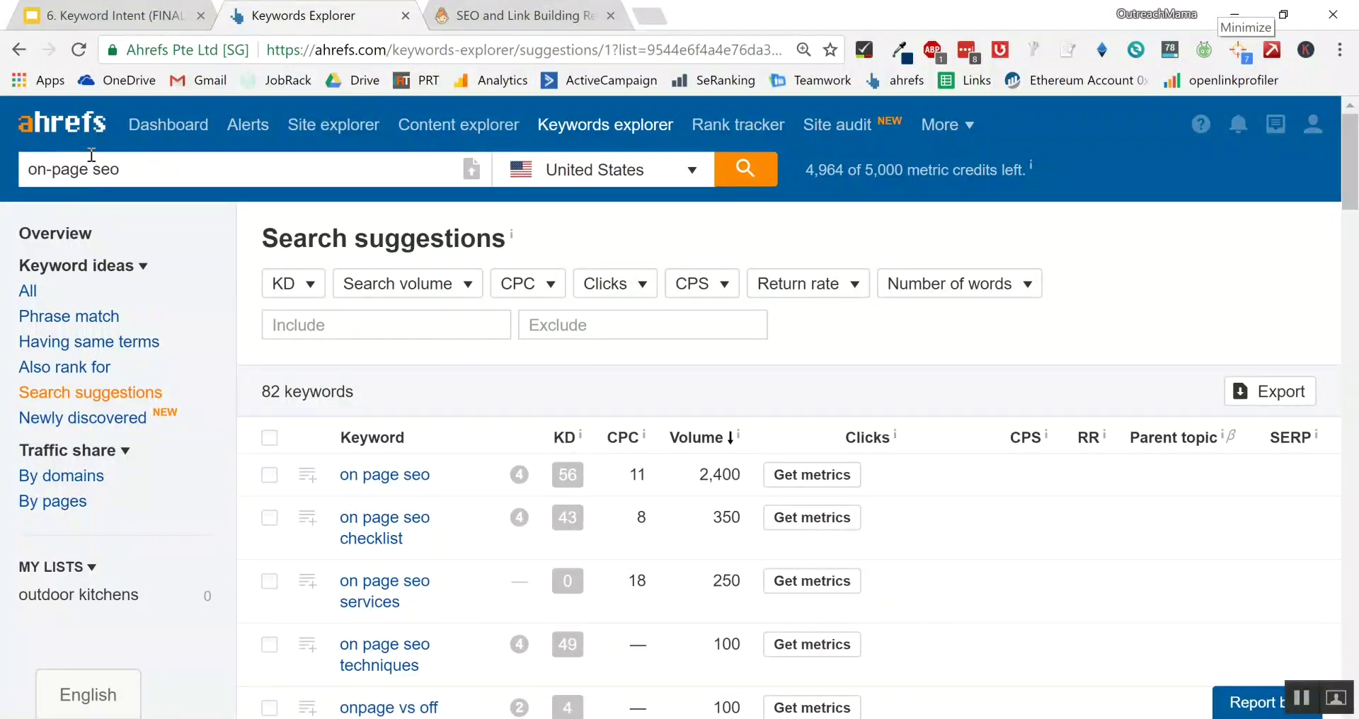
triple_click(123, 166)
right_click(123, 165)
click(157, 204)
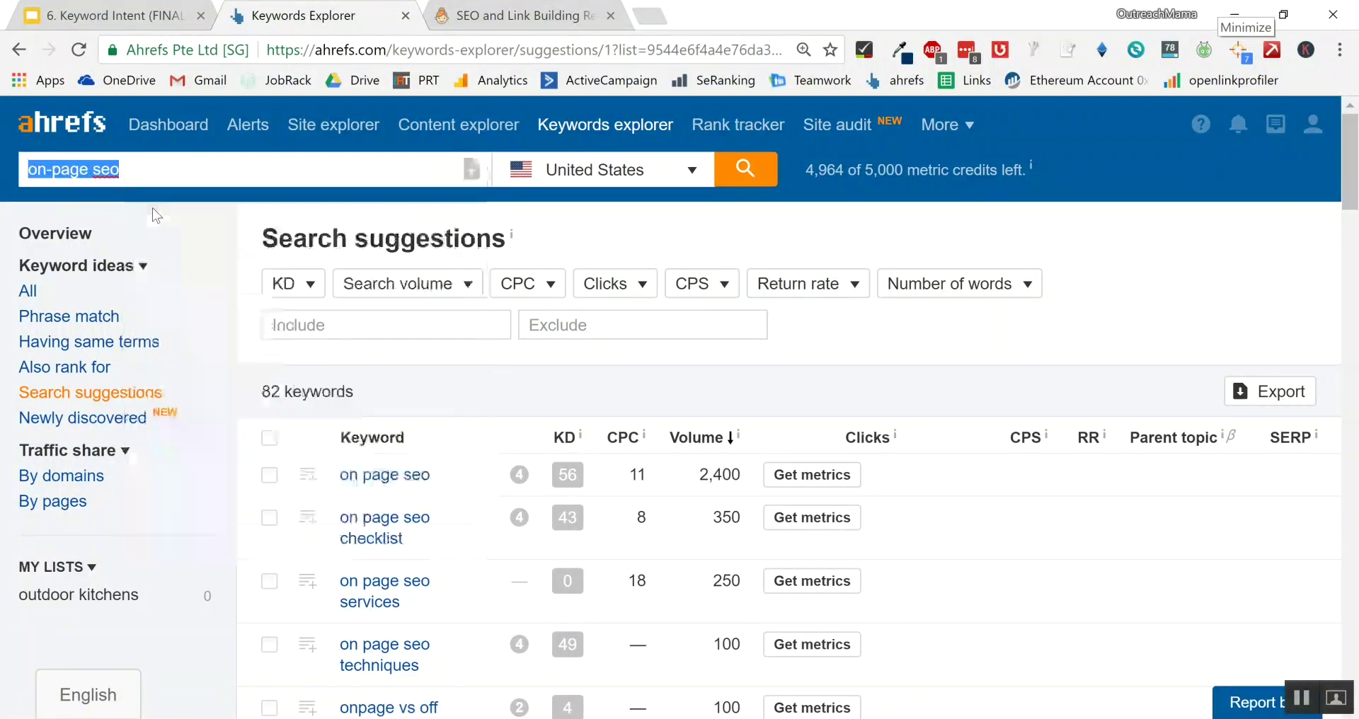
right_click(197, 178)
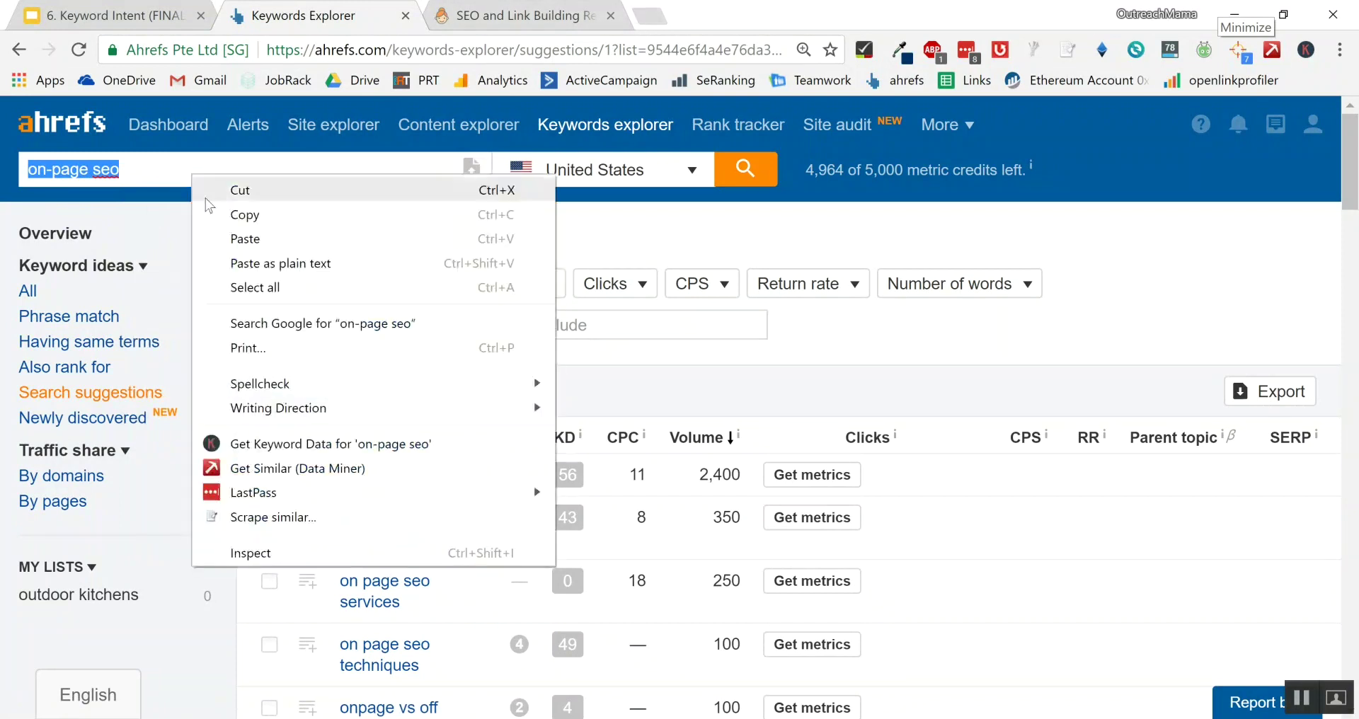
click(253, 323)
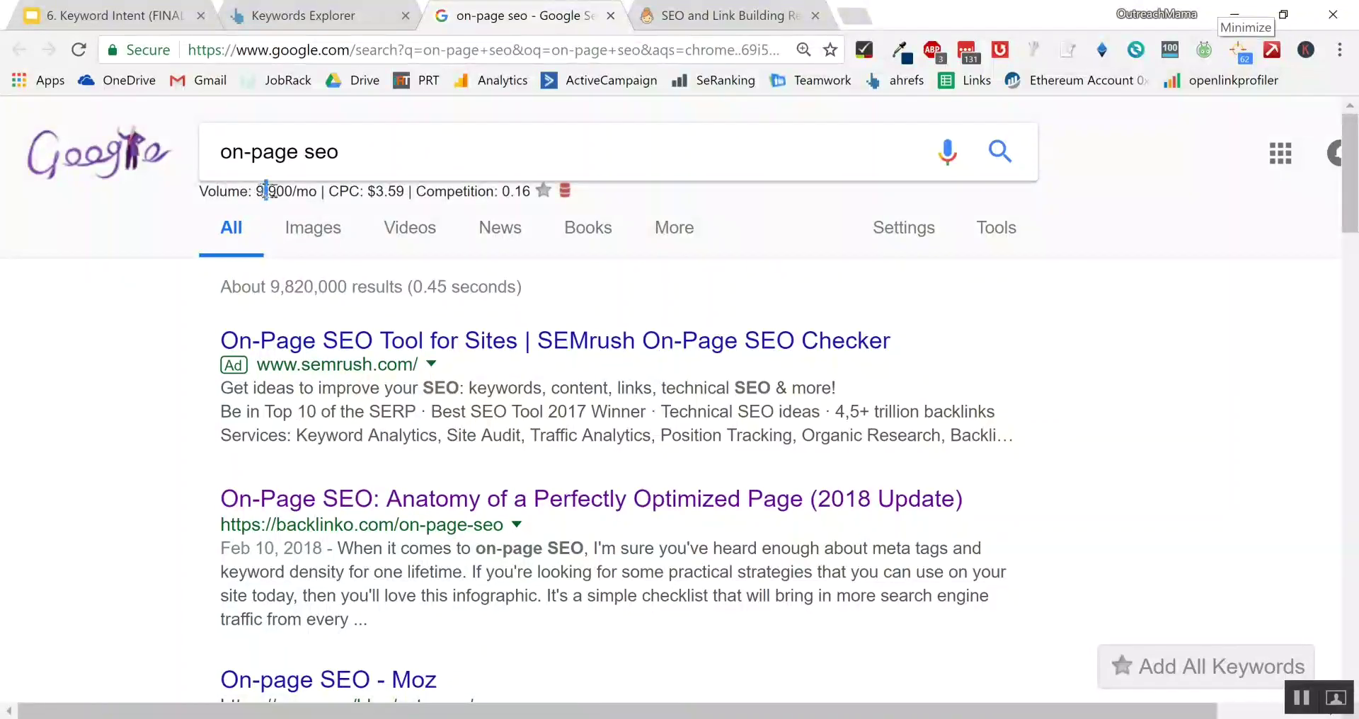
triple_click(266, 190)
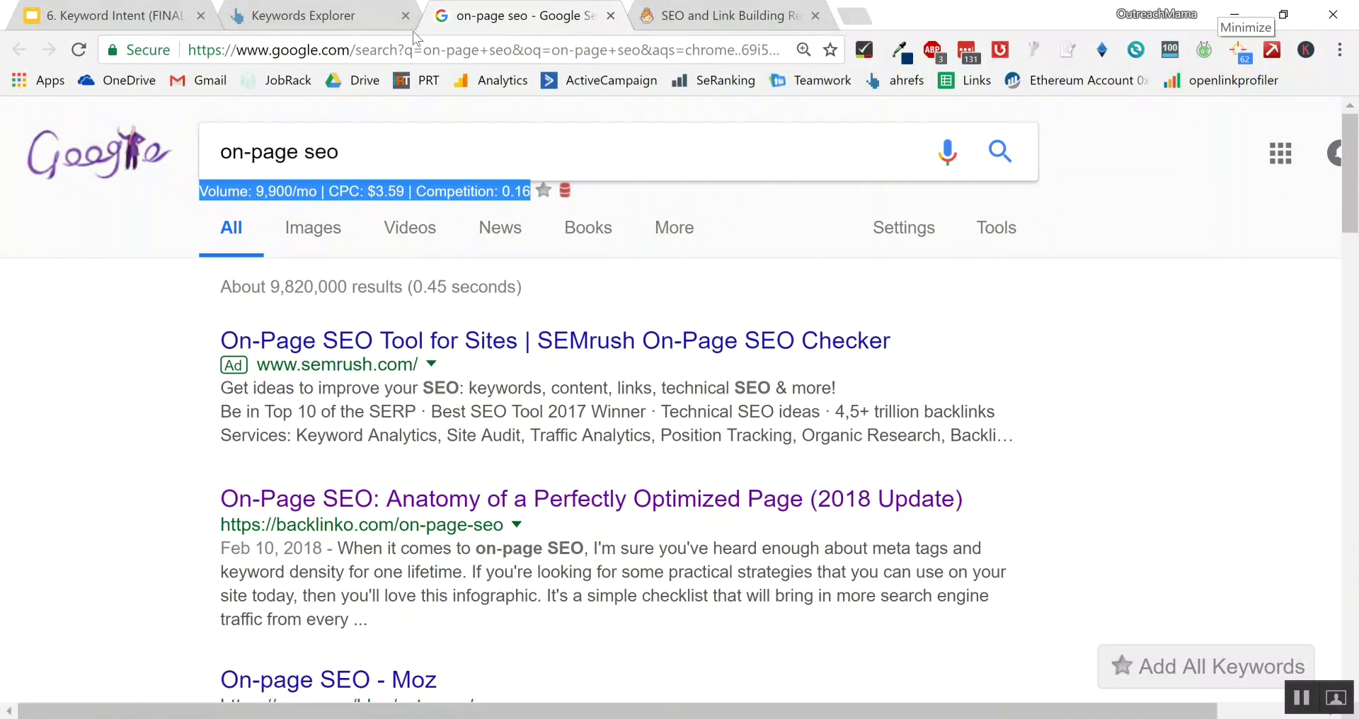
double_click(343, 150)
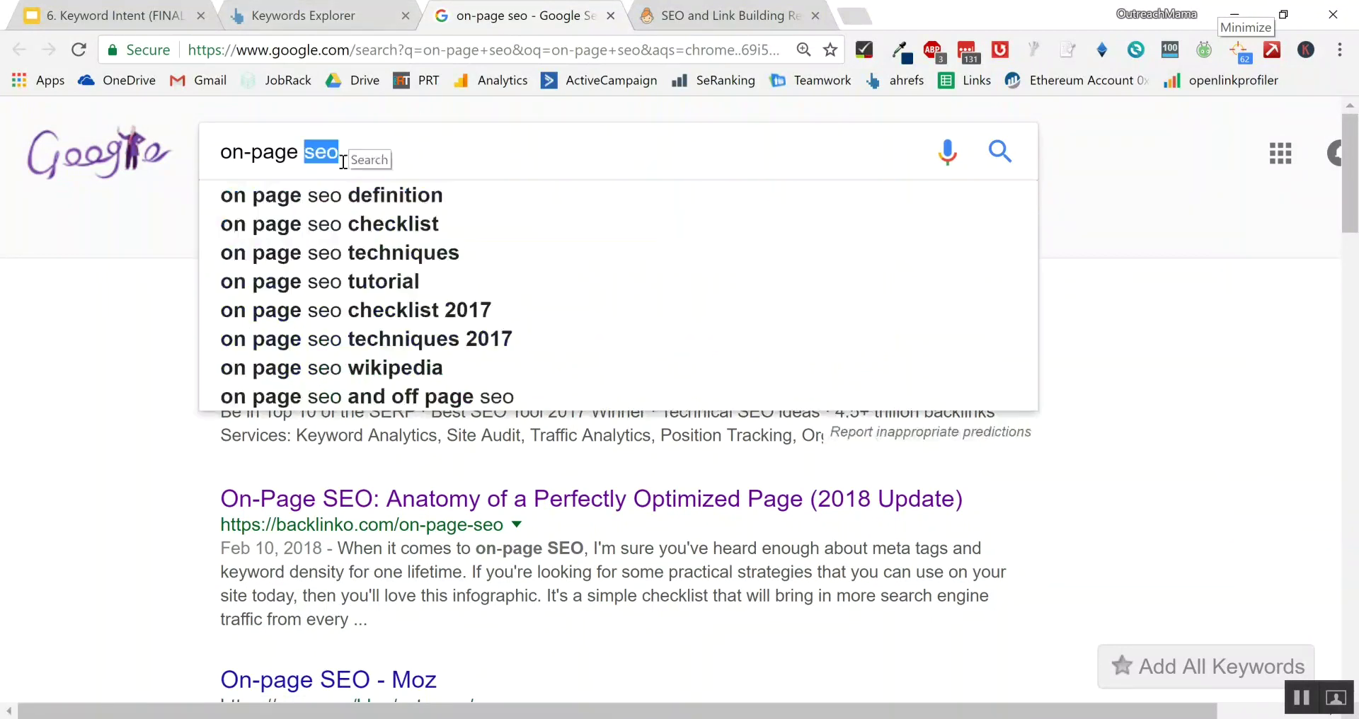
Step: Return to Ahrefs Keywords Explorer and review the Search suggestions explanation and the list of suggested on-page seo keywords
click(347, 10)
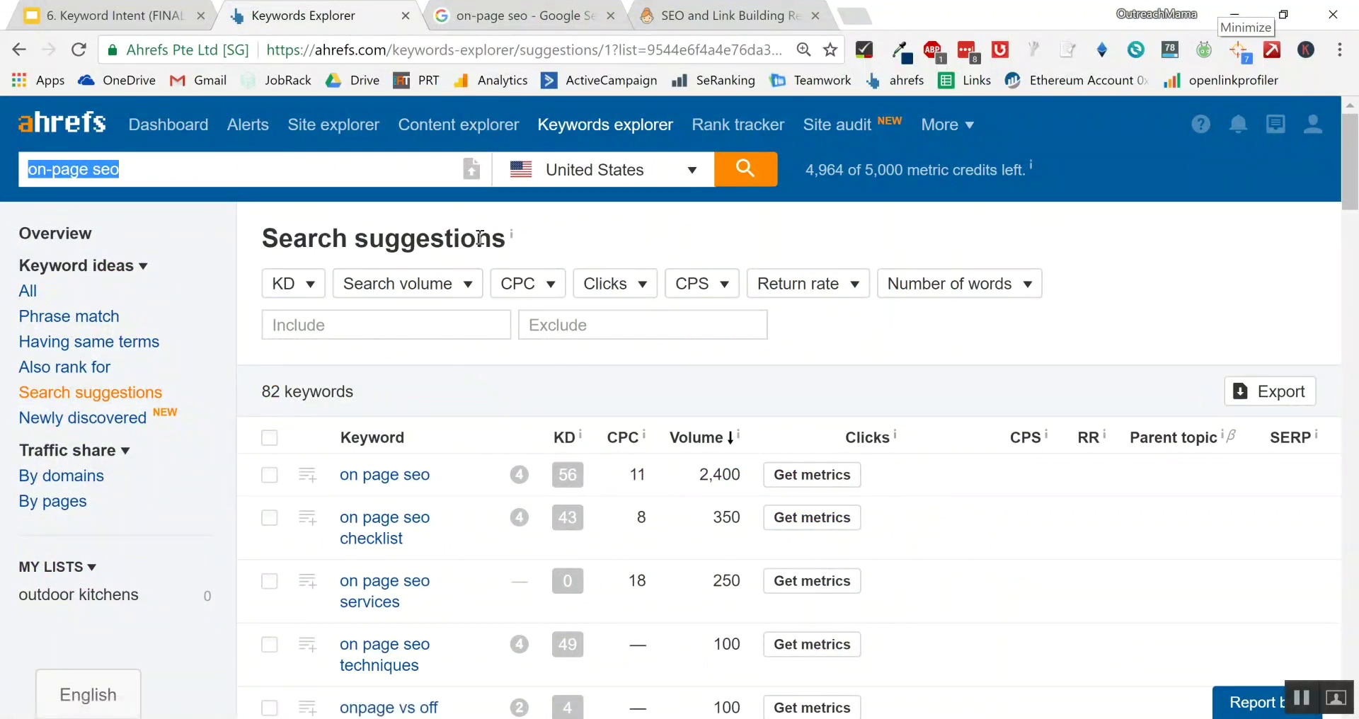
mouse_move(518, 239)
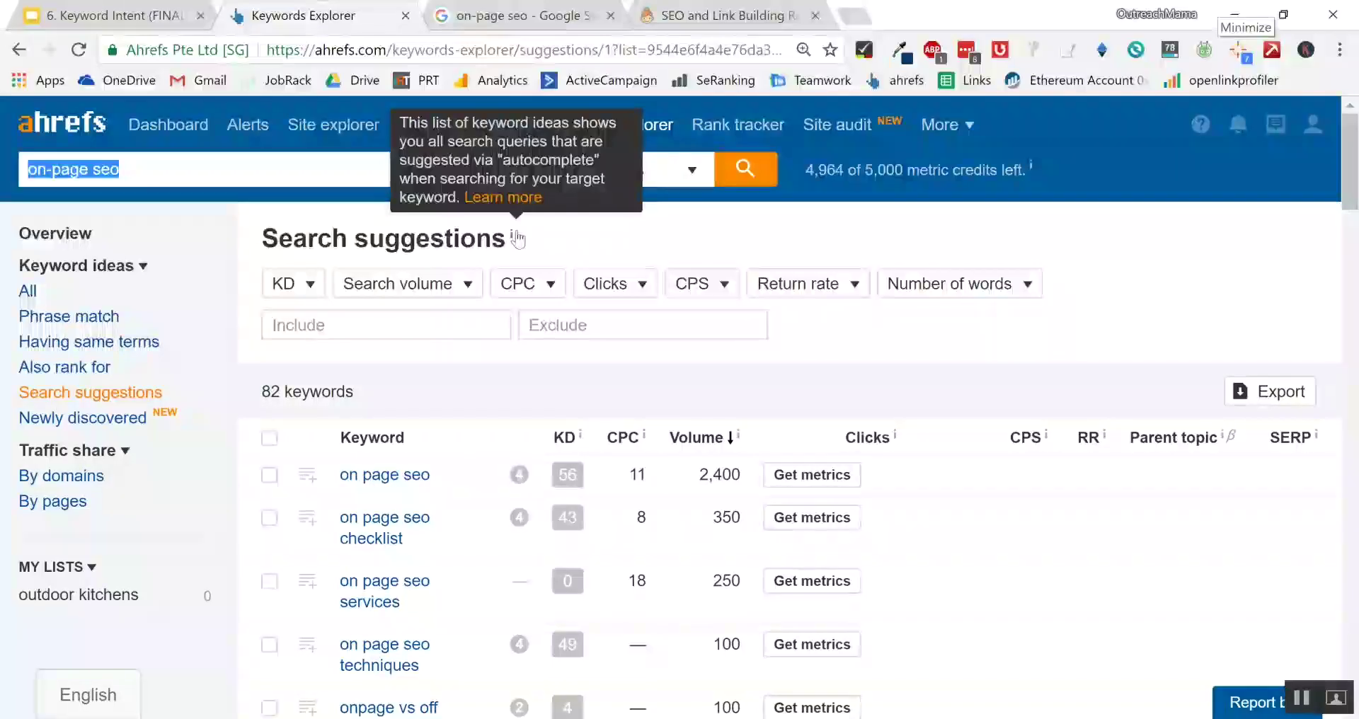
click(448, 408)
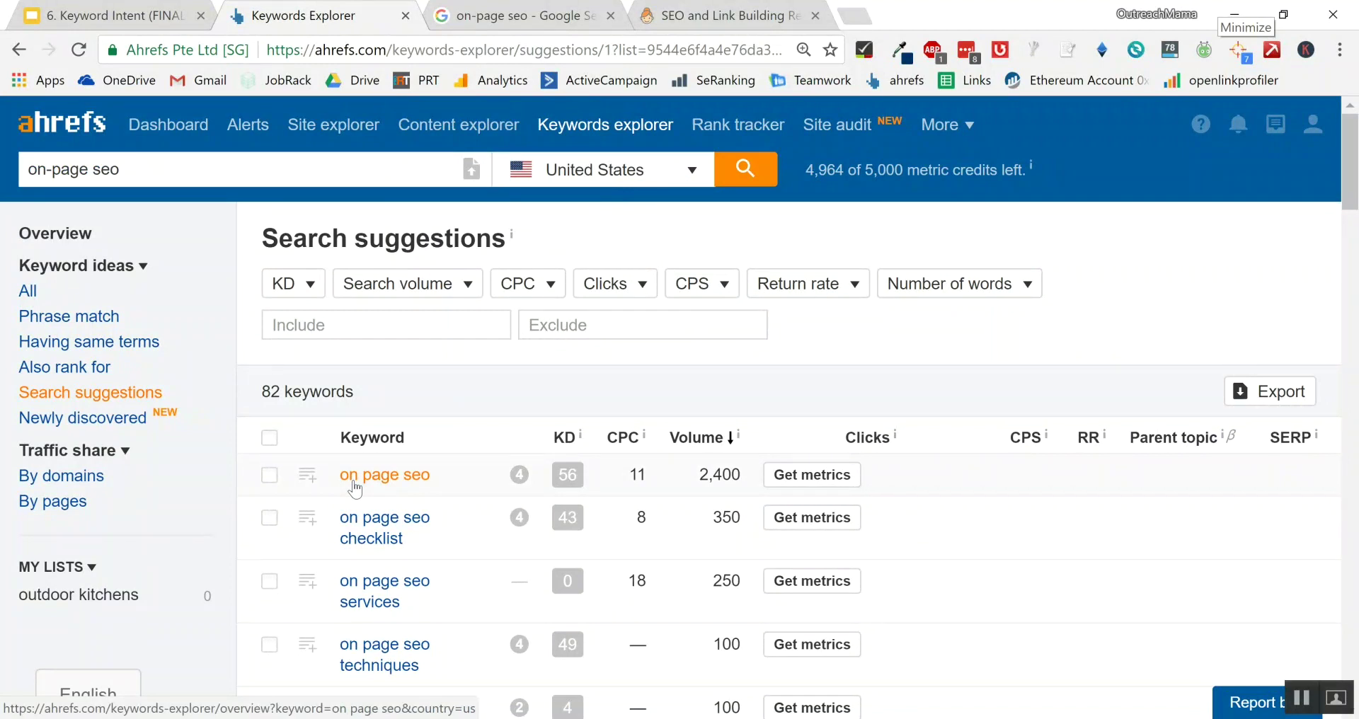
scroll(354, 487, down, 6)
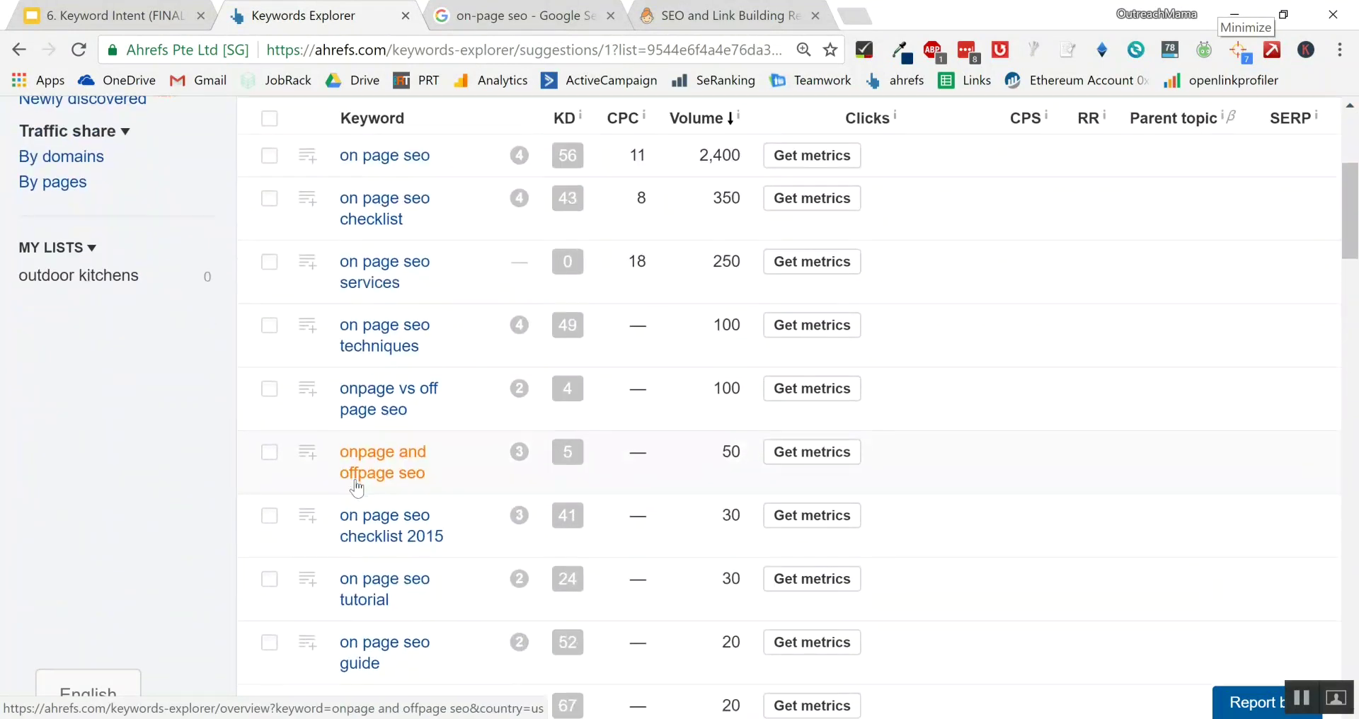
scroll(434, 485, down, 10)
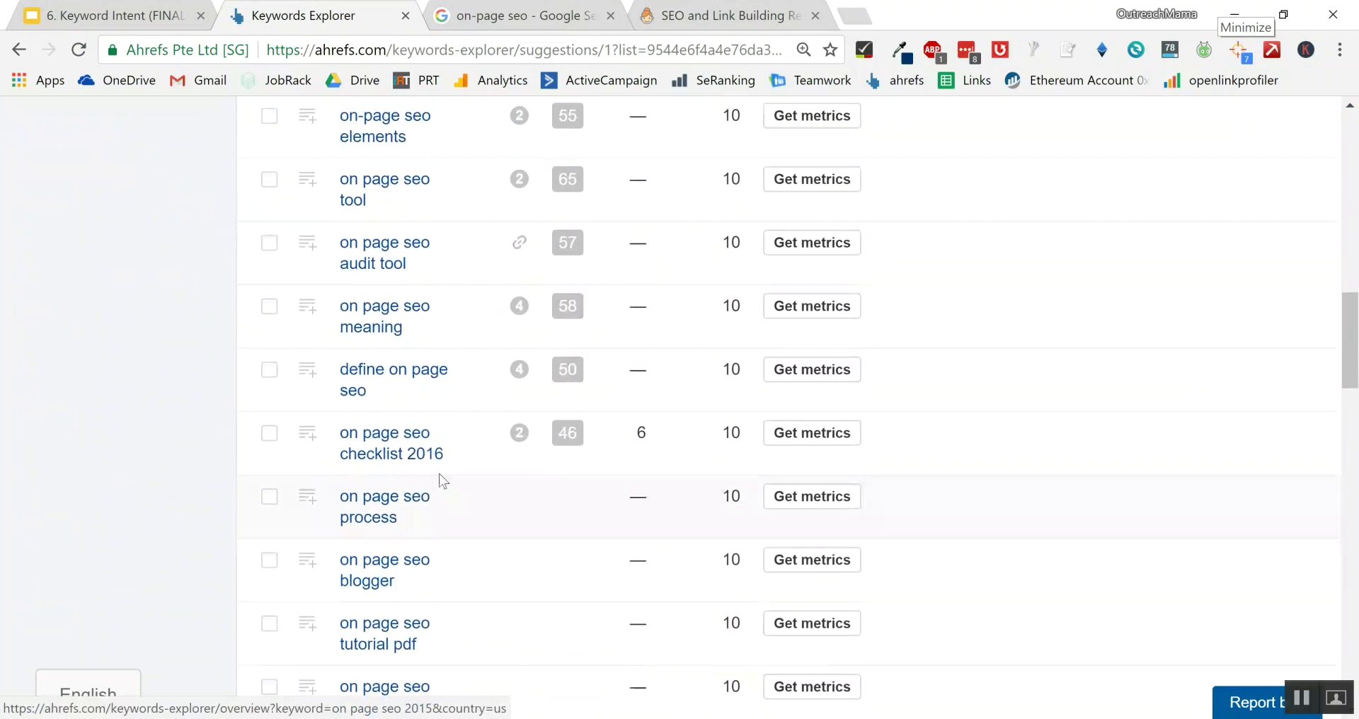
scroll(482, 482, down, 5)
scroll(719, 449, up, 20)
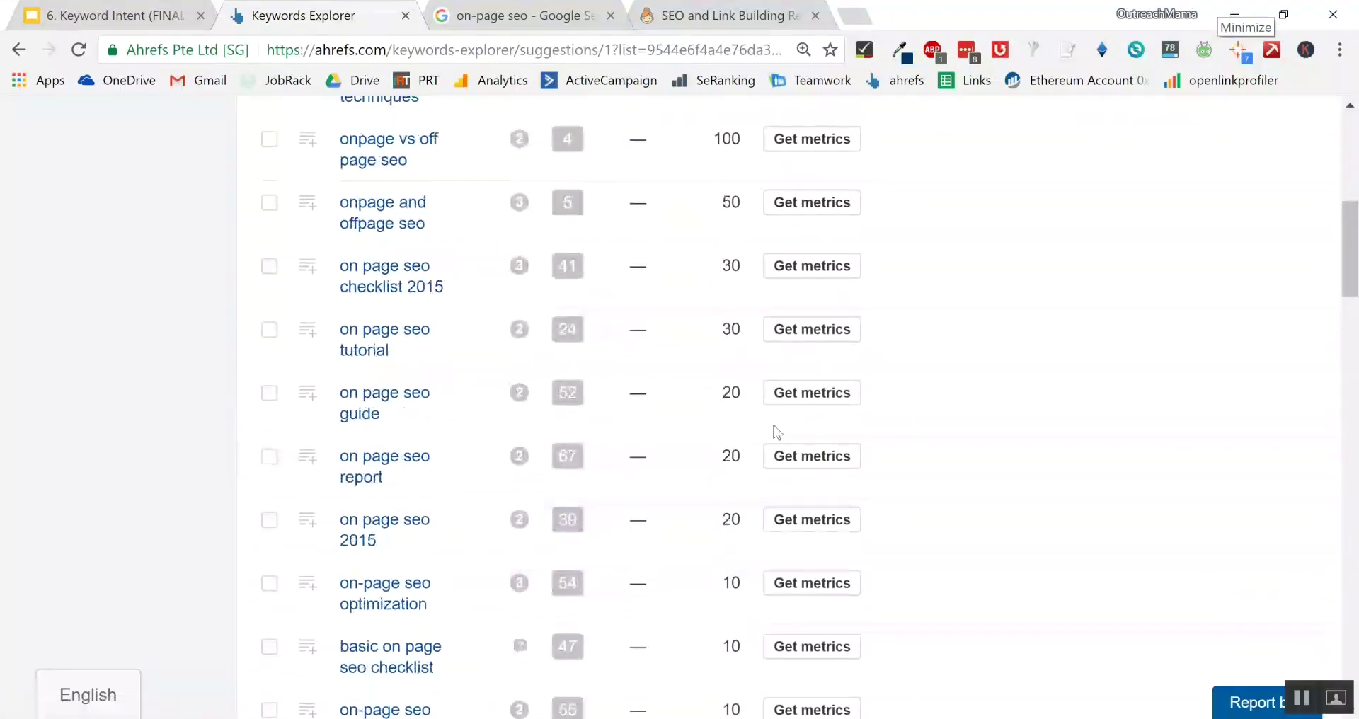
Step: Export the search suggestions with Quick export as a CSV for Microsoft Excel (UTF-16) and open the downloaded file
click(1298, 400)
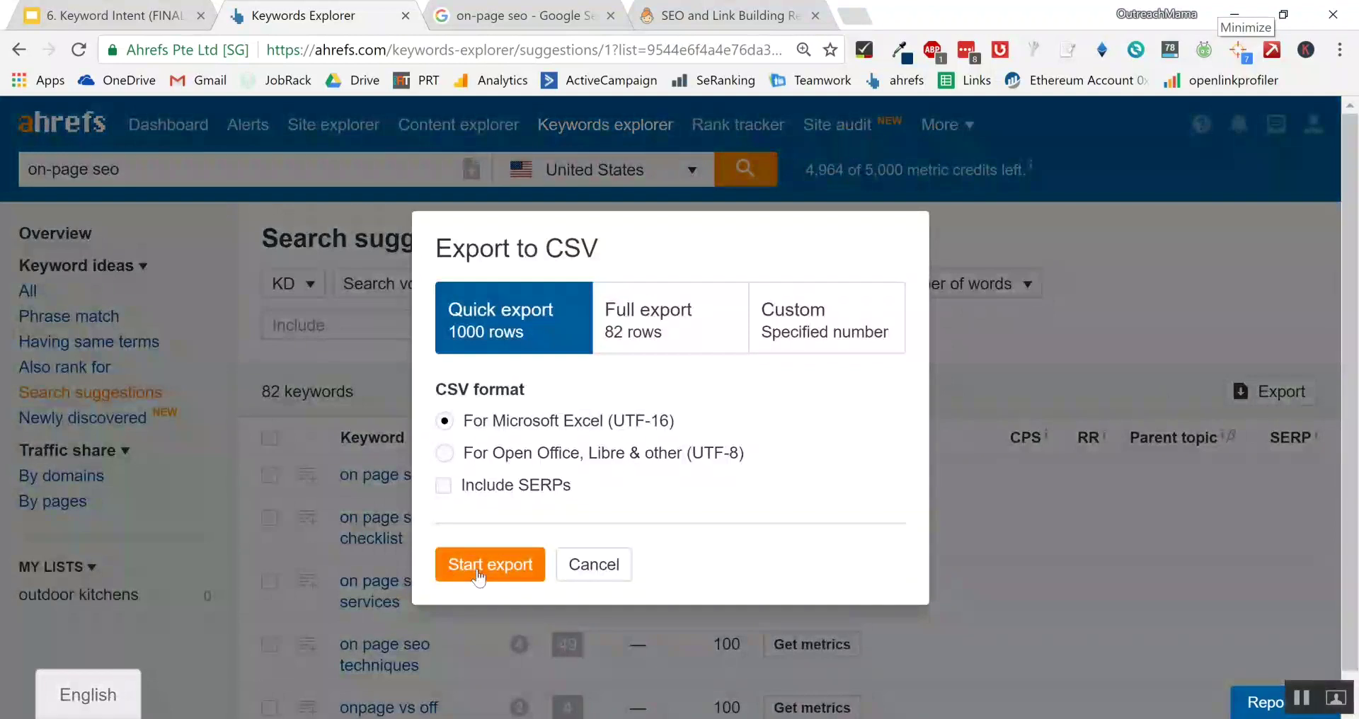
click(983, 576)
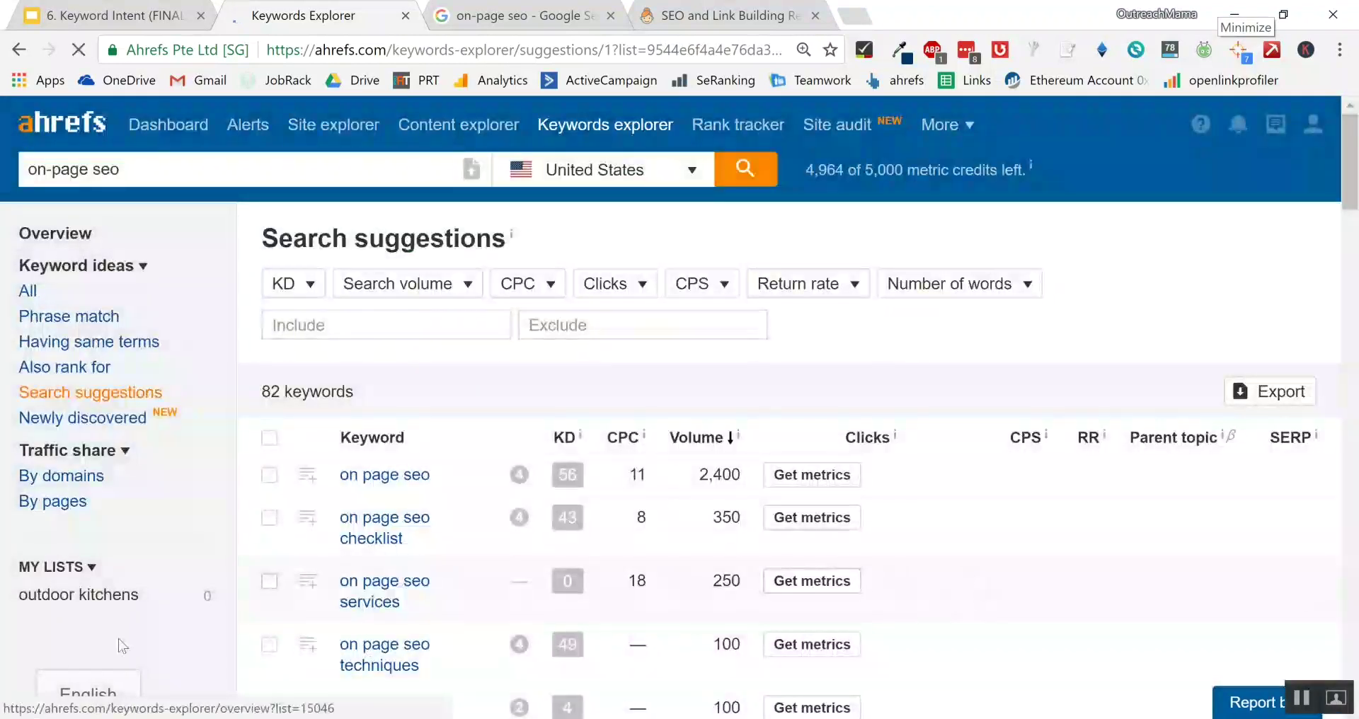
click(57, 704)
click(57, 704)
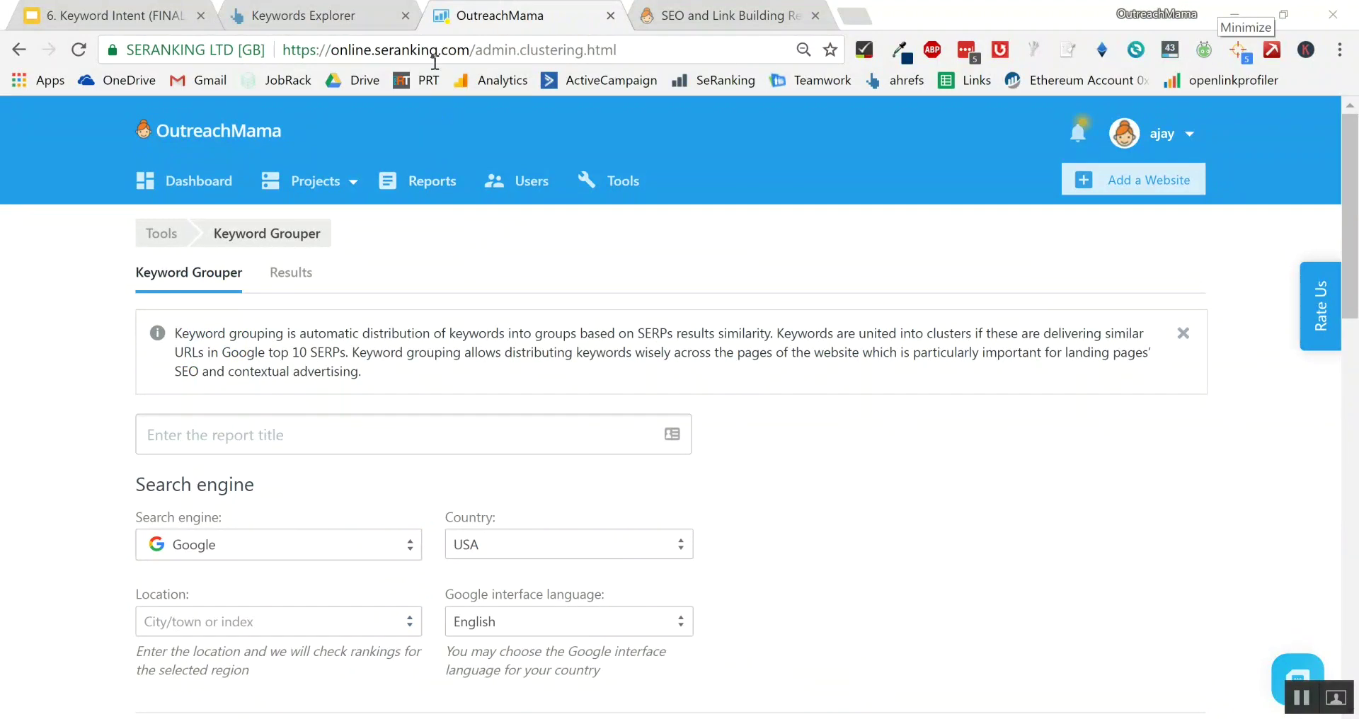
Step: Switch to the exported on-page-seo keyword file in Excel and widen the Keyword column to show the full phrases
mouse_move(623, 181)
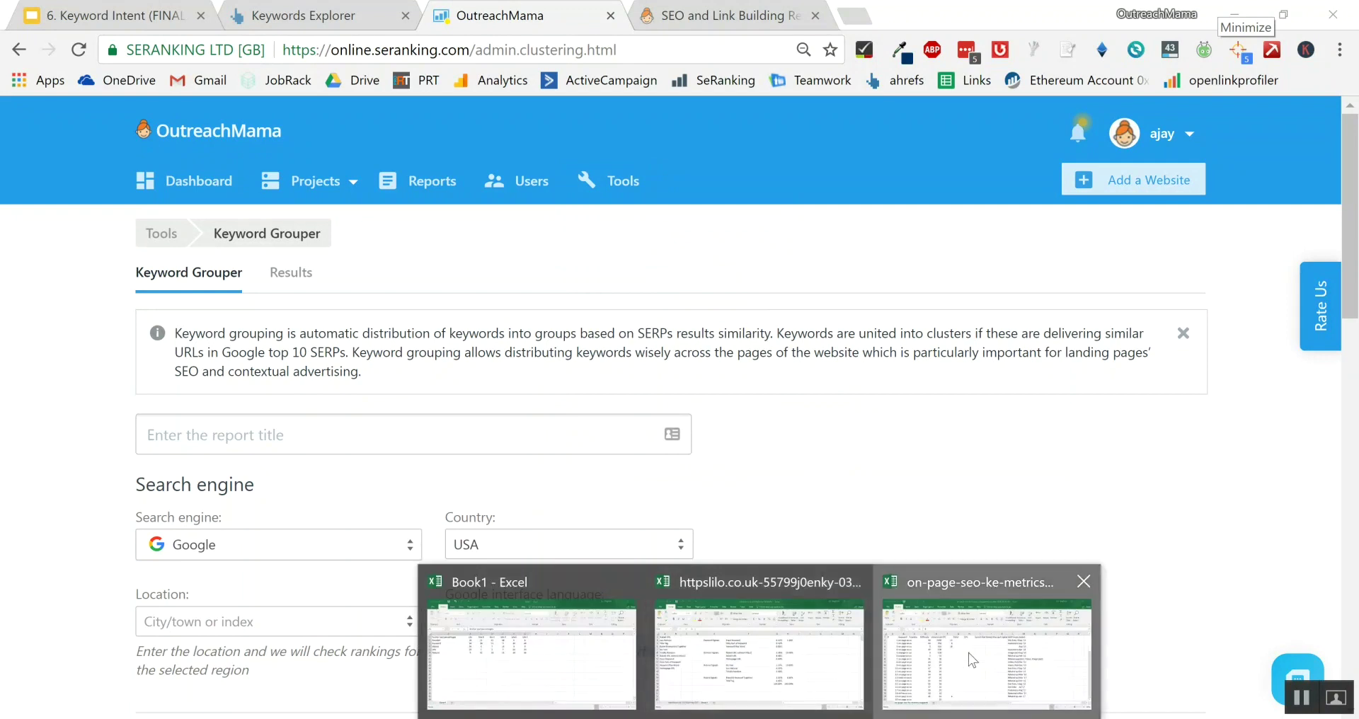
click(960, 668)
drag(171, 226, 484, 226)
Step: Copy the keyword "on page seo" from cell B2 and search for it on Google in the other Chrome window
click(194, 268)
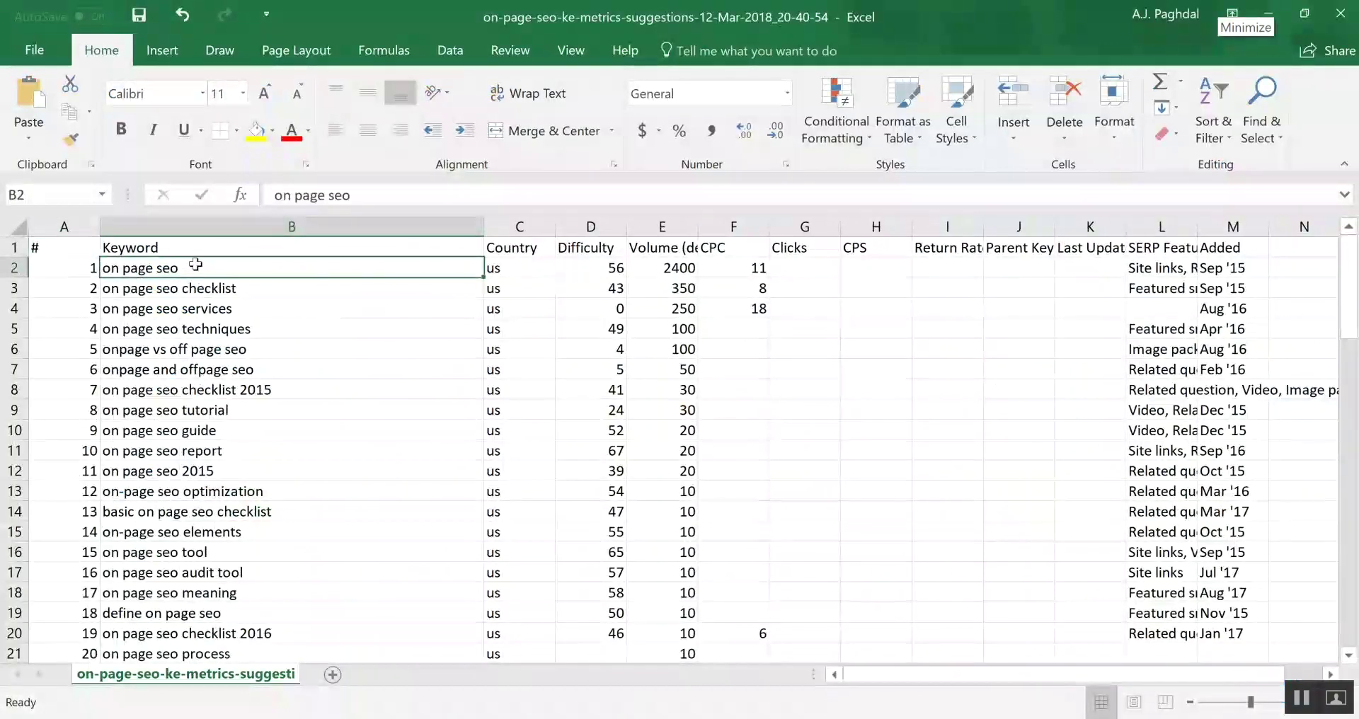
key(ctrl+c)
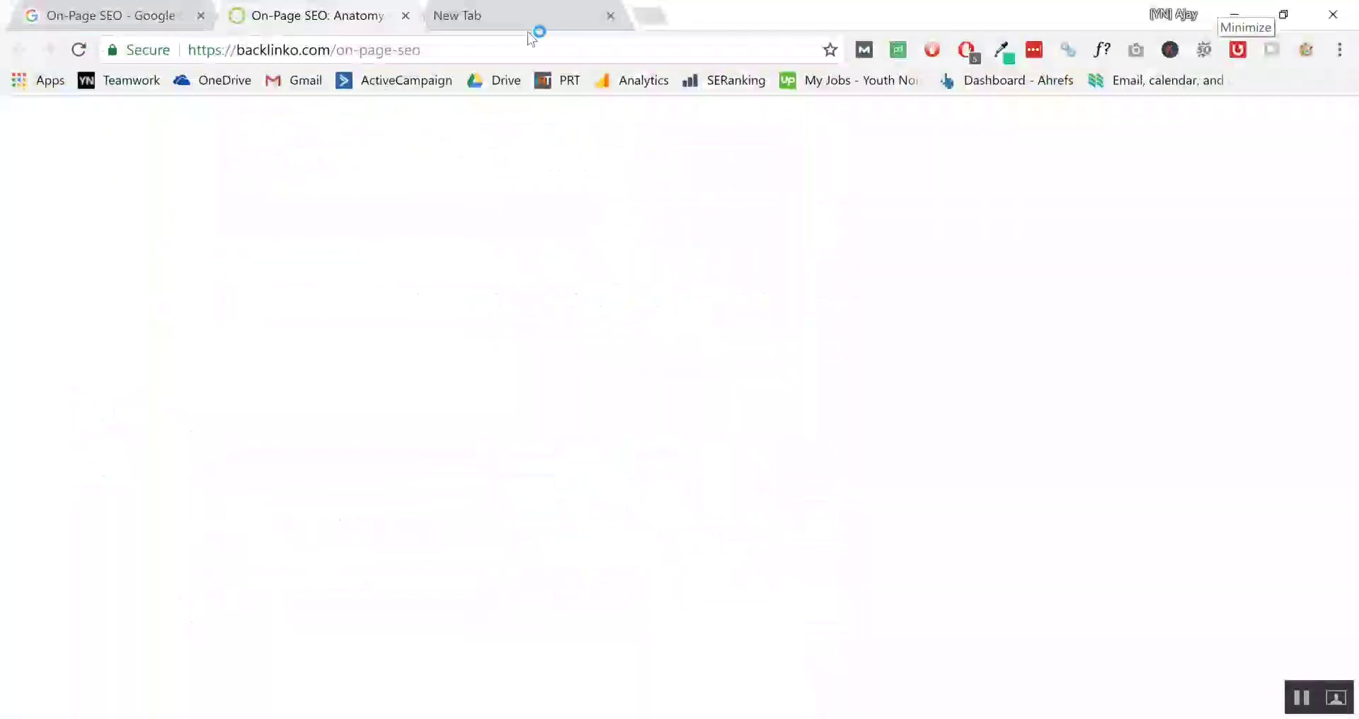
key(alt+Tab)
click(502, 43)
key(ctrl+v)
key(Return)
Step: Copy "on page seo checklist" from the spreadsheet, search Google for it in a separate tab, and compare its results with those for "on page seo"
key(alt+Tab)
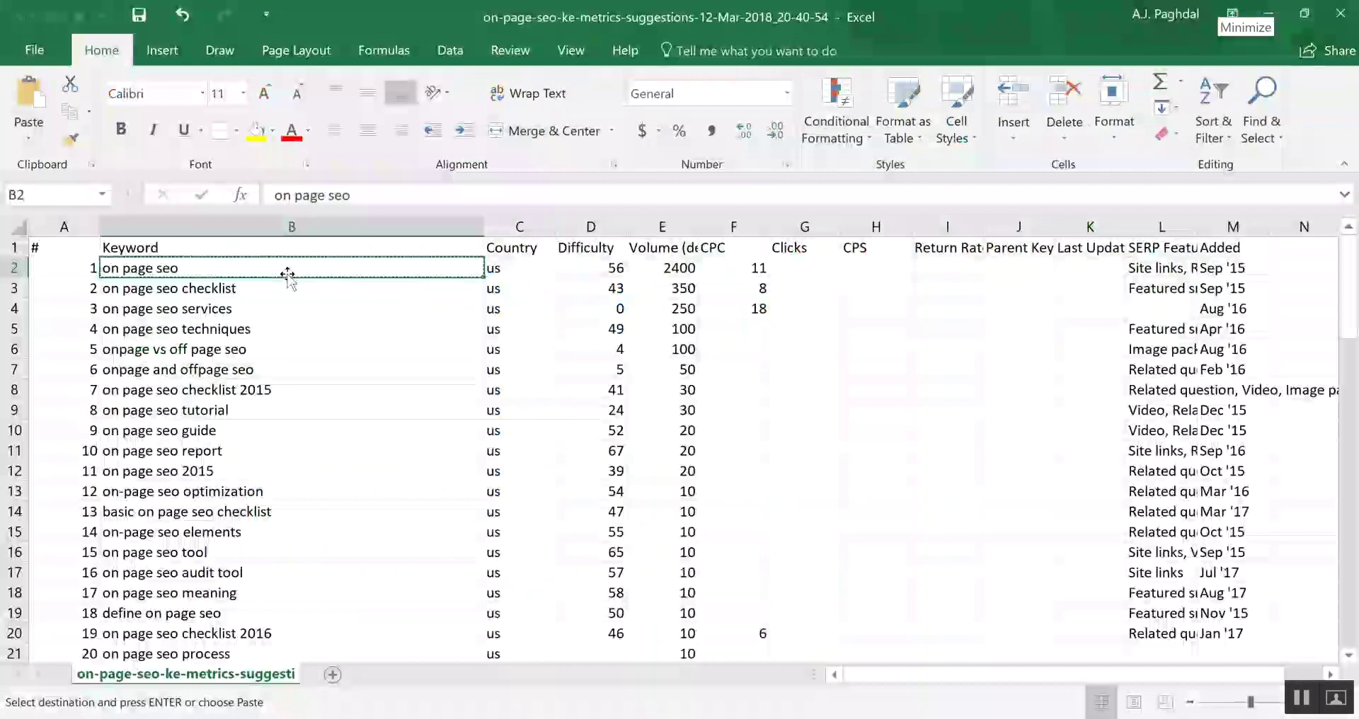
click(228, 286)
key(ctrl+c)
key(alt+Tab)
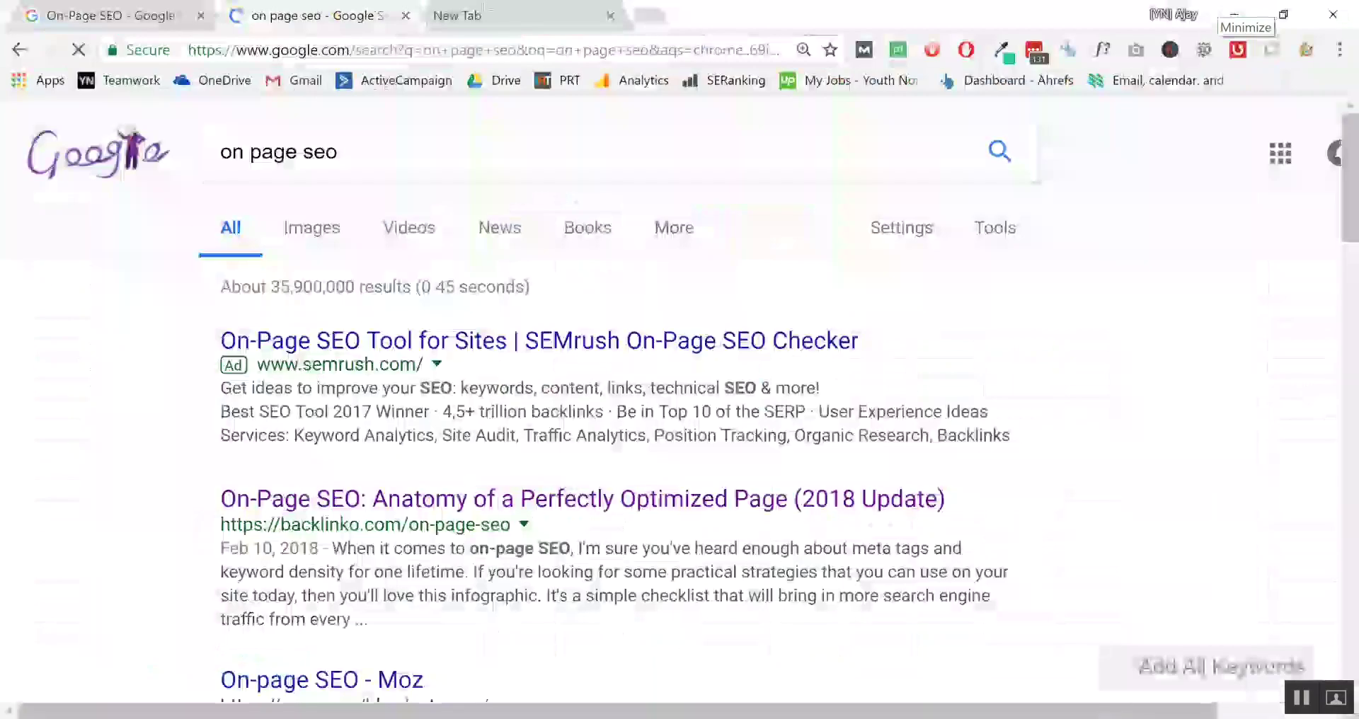
key(ctrl+t)
key(ctrl+v)
key(Return)
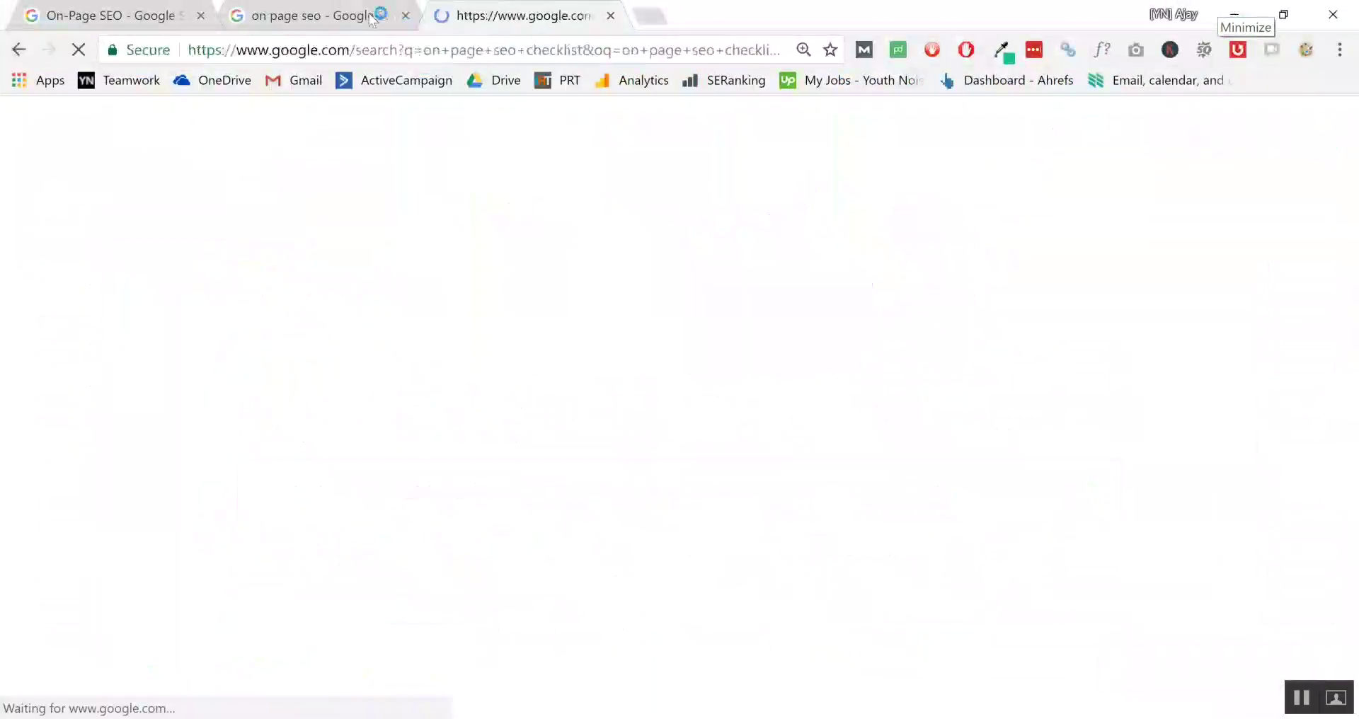
scroll(342, 116, down, 5)
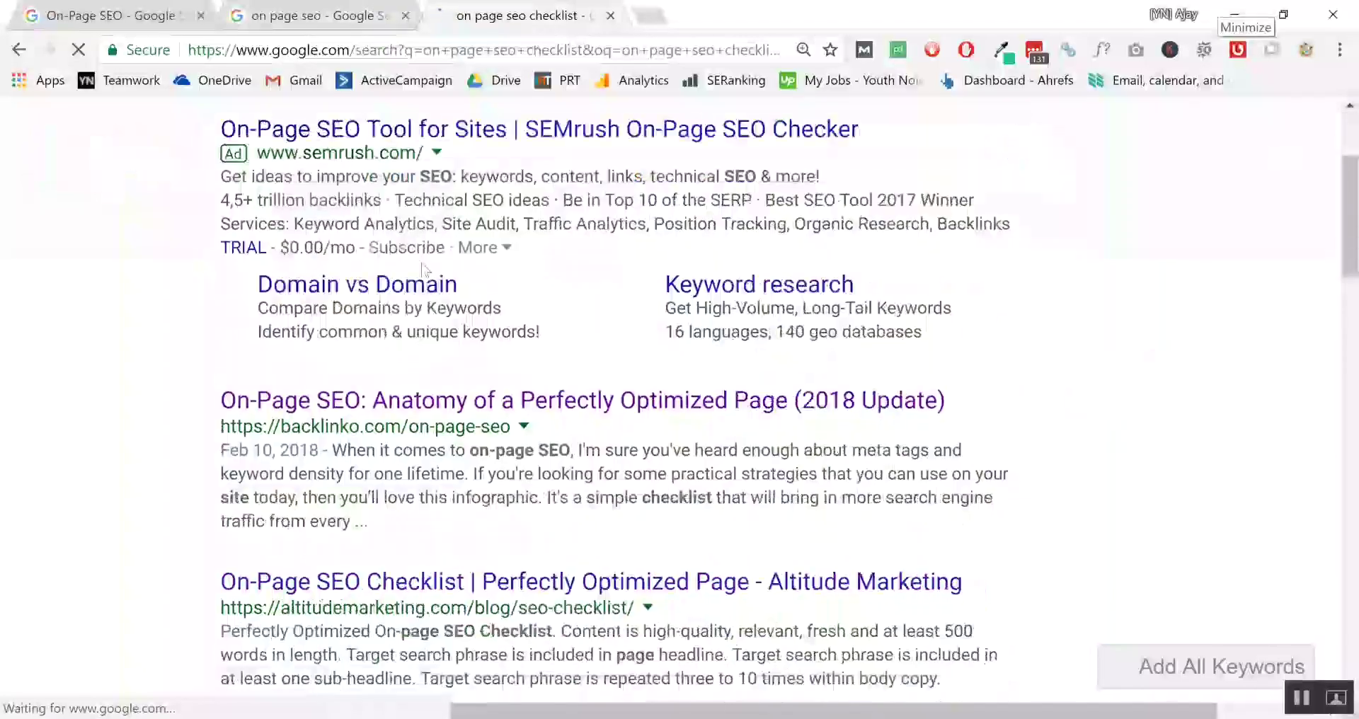
click(311, 8)
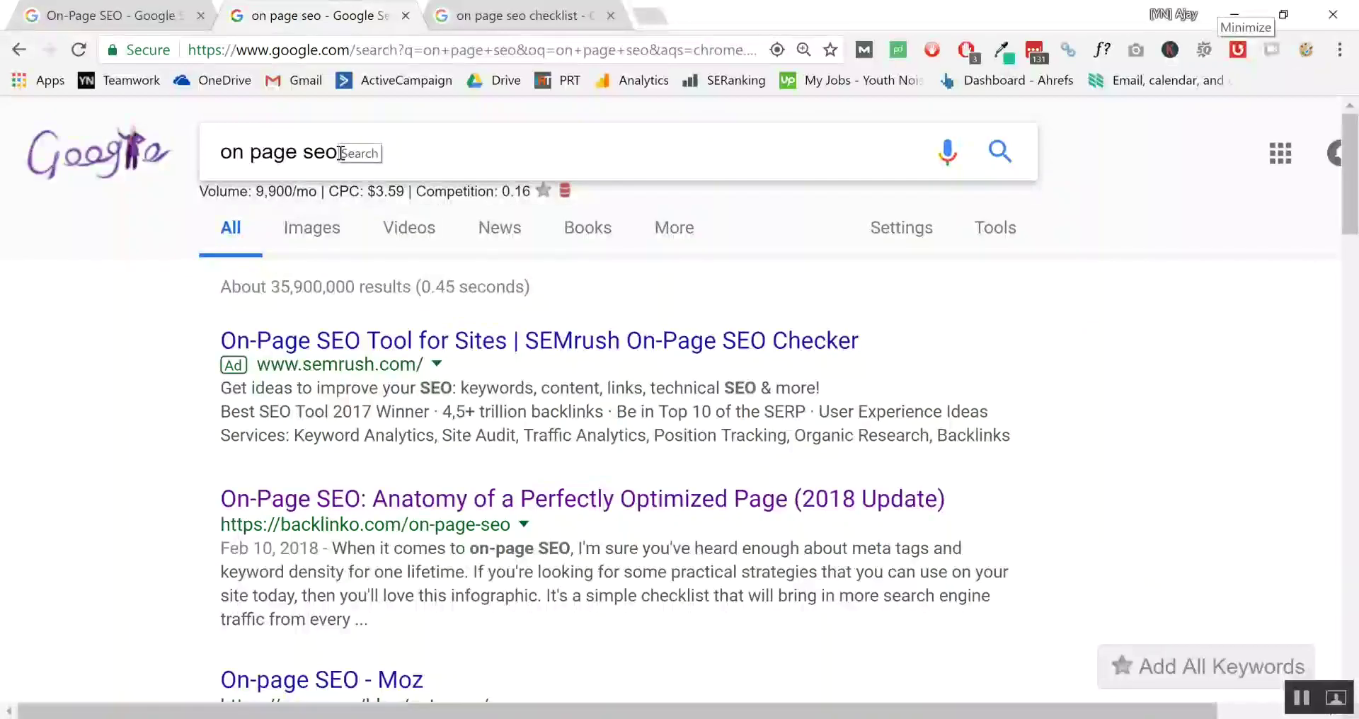
Step: Return to the Excel keyword file and copy the keywords listed from B2 down in the Keyword column
click(1231, 21)
drag(177, 270, 273, 562)
key(ctrl+c)
Step: Switch to the SE Ranking Keyword Grouper and title the report "on-page seo"
key(alt+Tab)
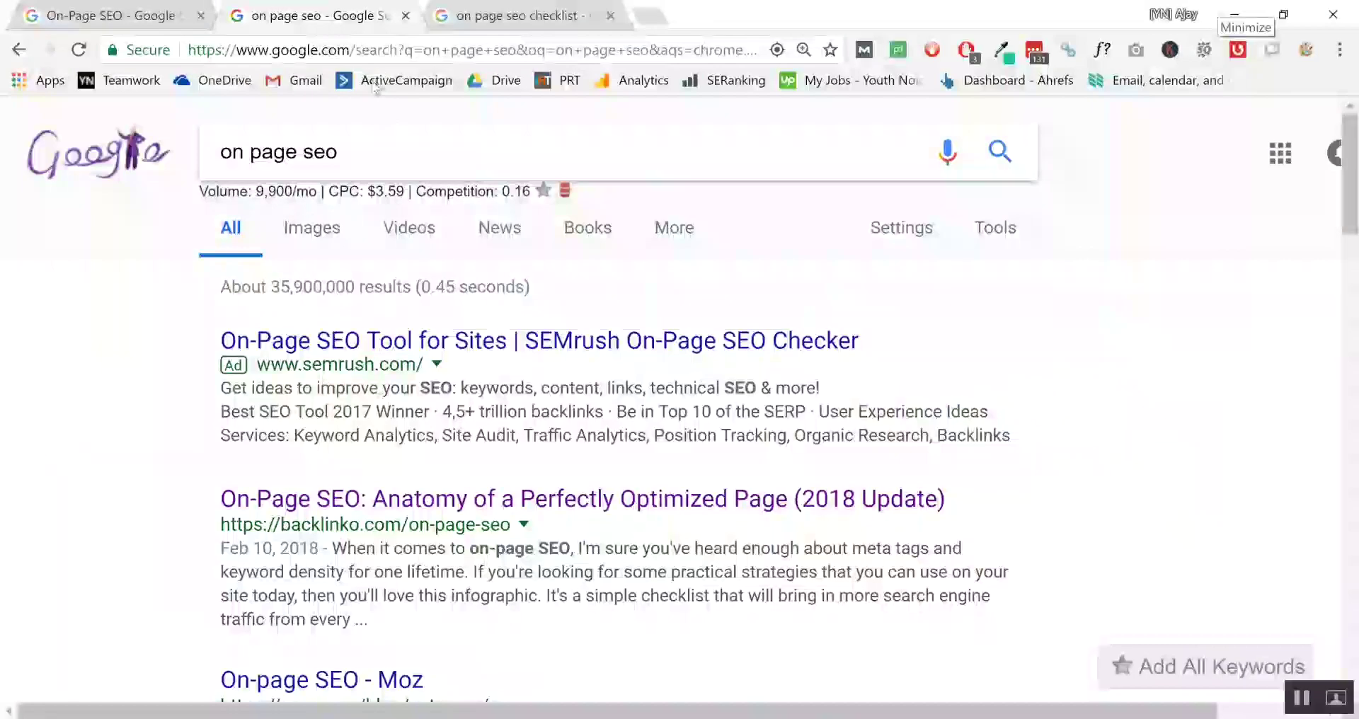
key(alt+Tab)
key(alt+Tab)
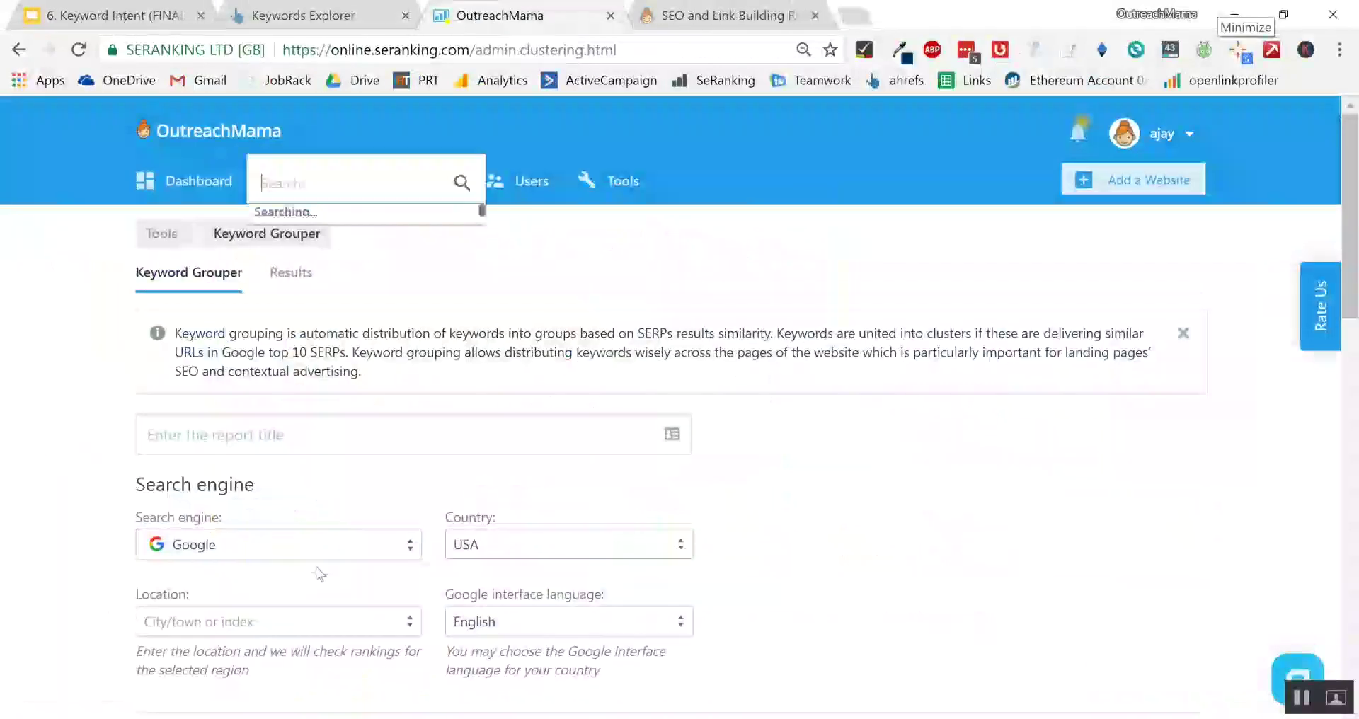
click(290, 446)
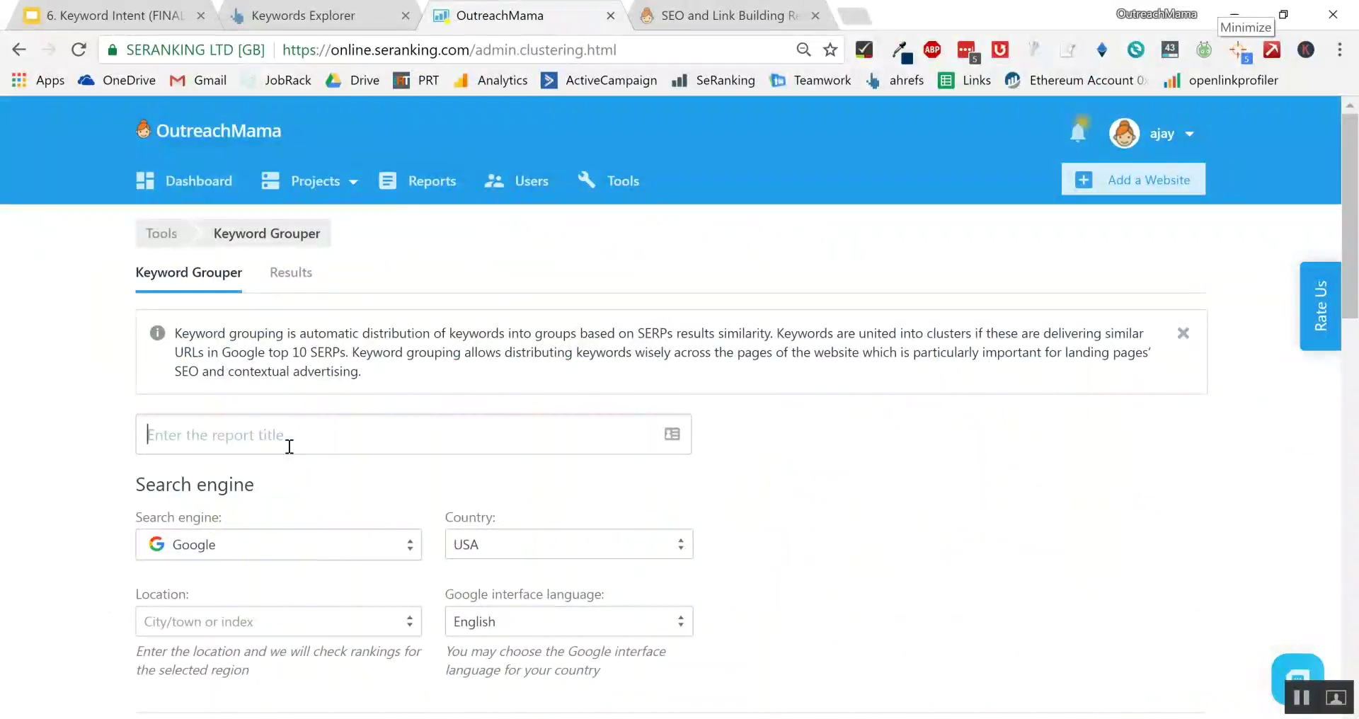
text(on-page)
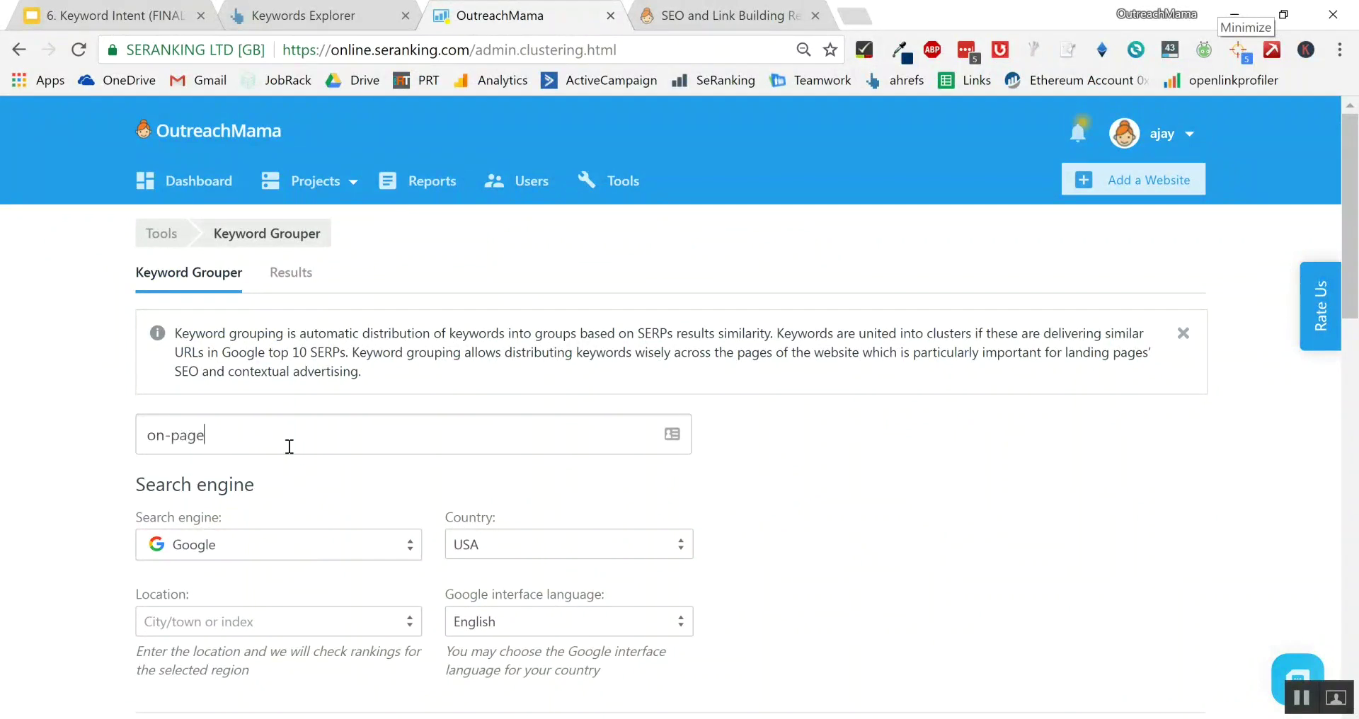
scroll(290, 445, down, 3)
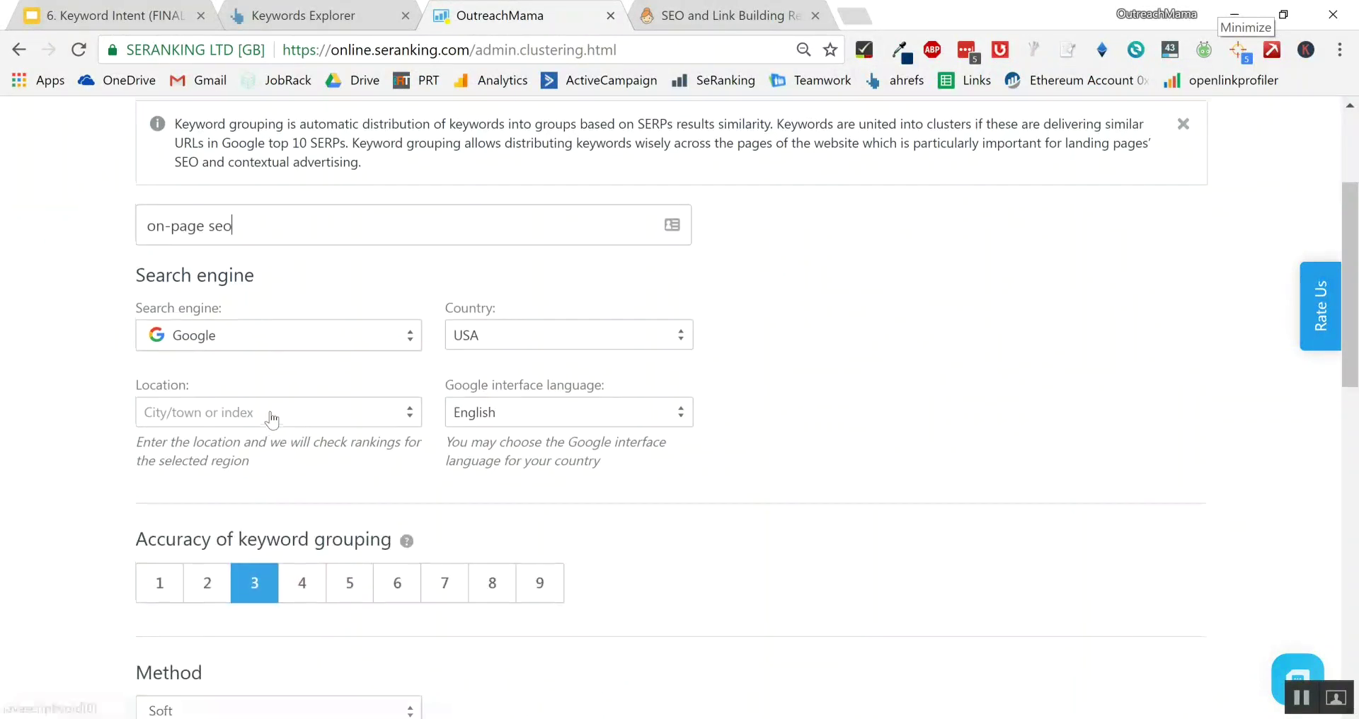
scroll(273, 416, up, 3)
click(311, 180)
scroll(73, 607, down, 8)
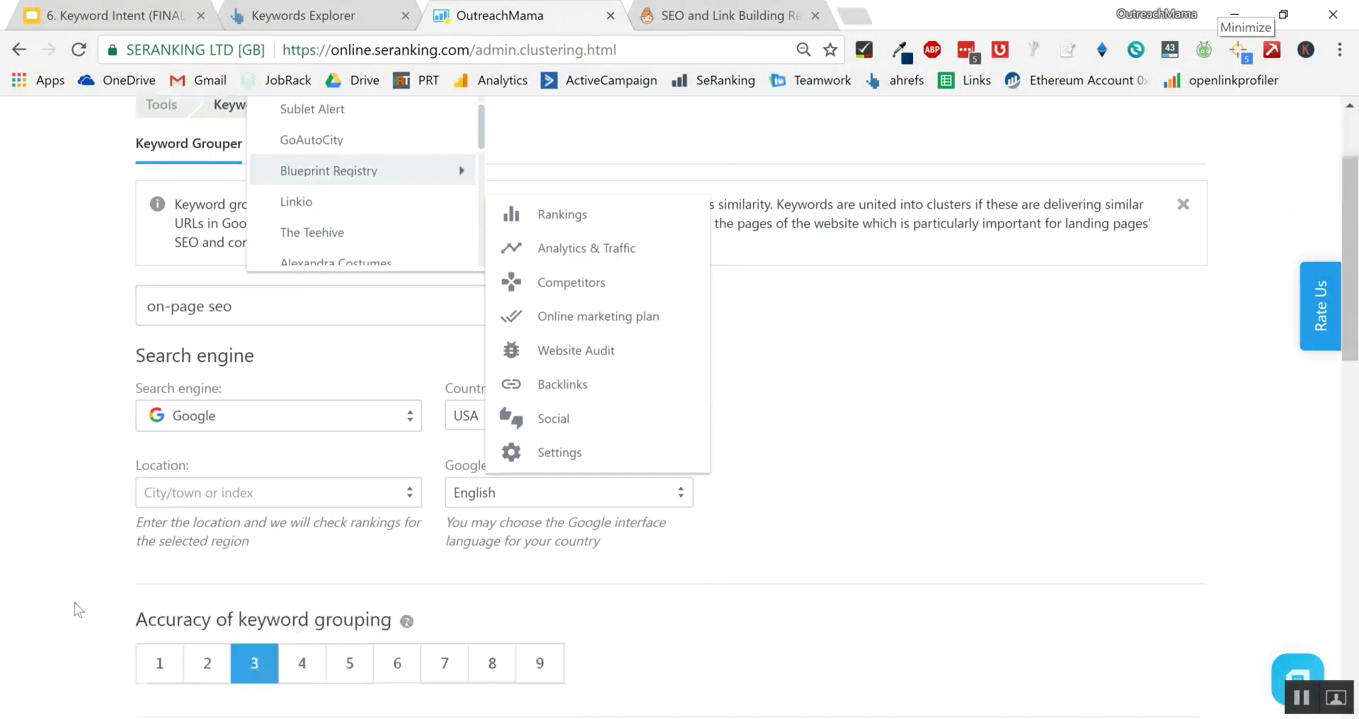
Step: Paste the copied keywords into the search queries box and remove the trailing blank line after "on-page seo 2018"
scroll(267, 509, down, 5)
click(266, 470)
key(ctrl+v)
scroll(267, 508, up, 2)
key(BackSpace)
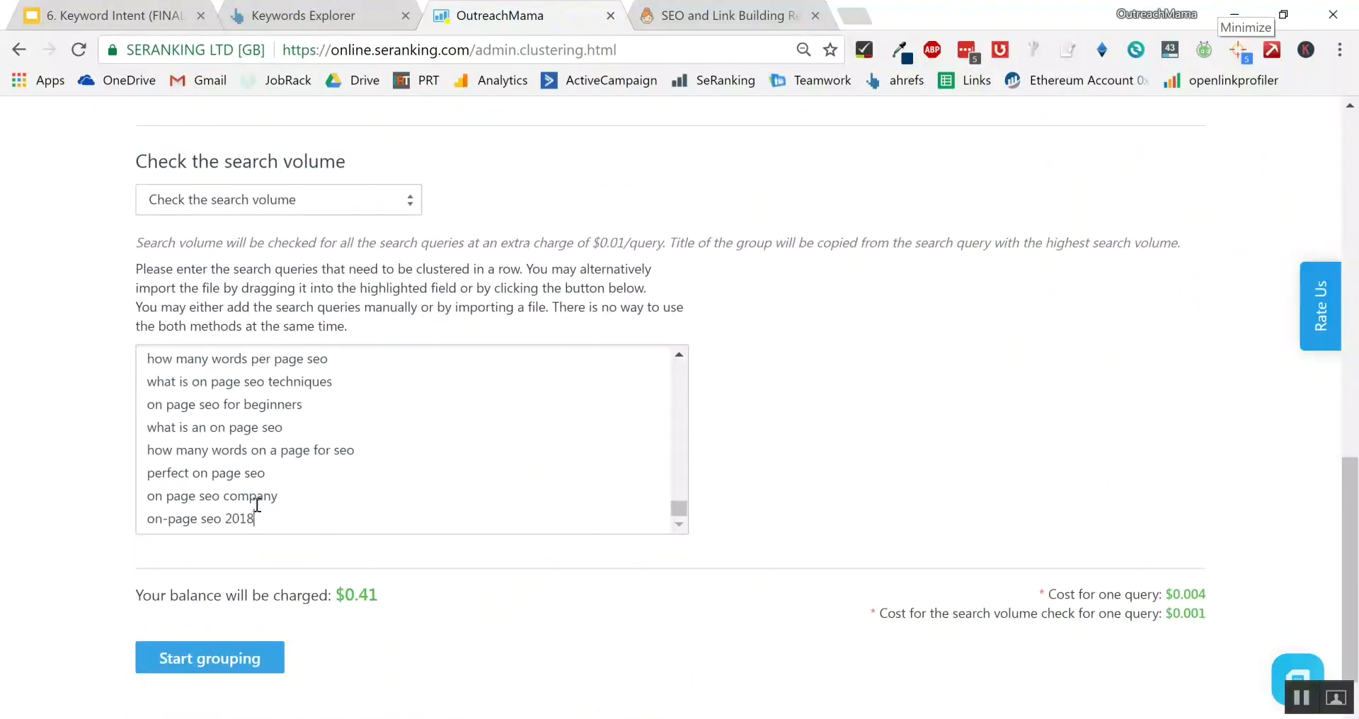
Step: Review the keyword grouping accuracy setting, start the grouping at accuracy 3, and return to Ahrefs Keywords Explorer
scroll(547, 589, up, 10)
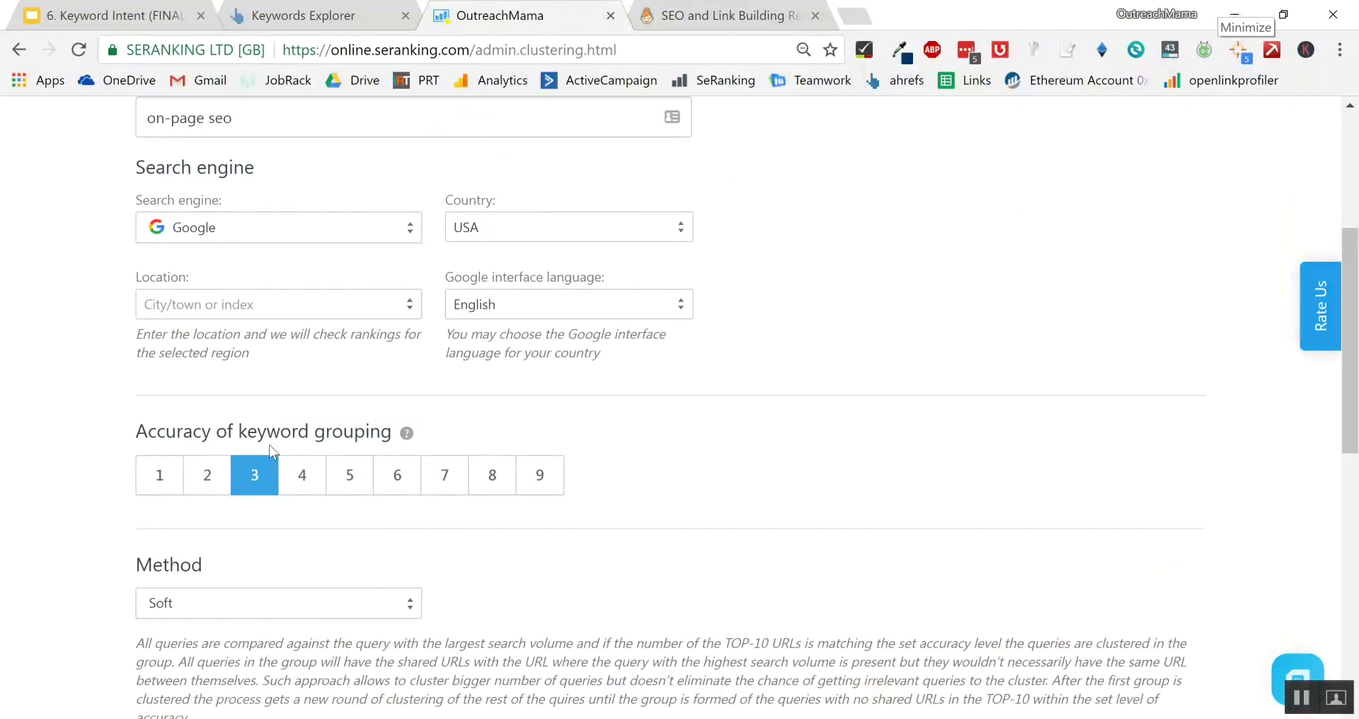
mouse_move(405, 433)
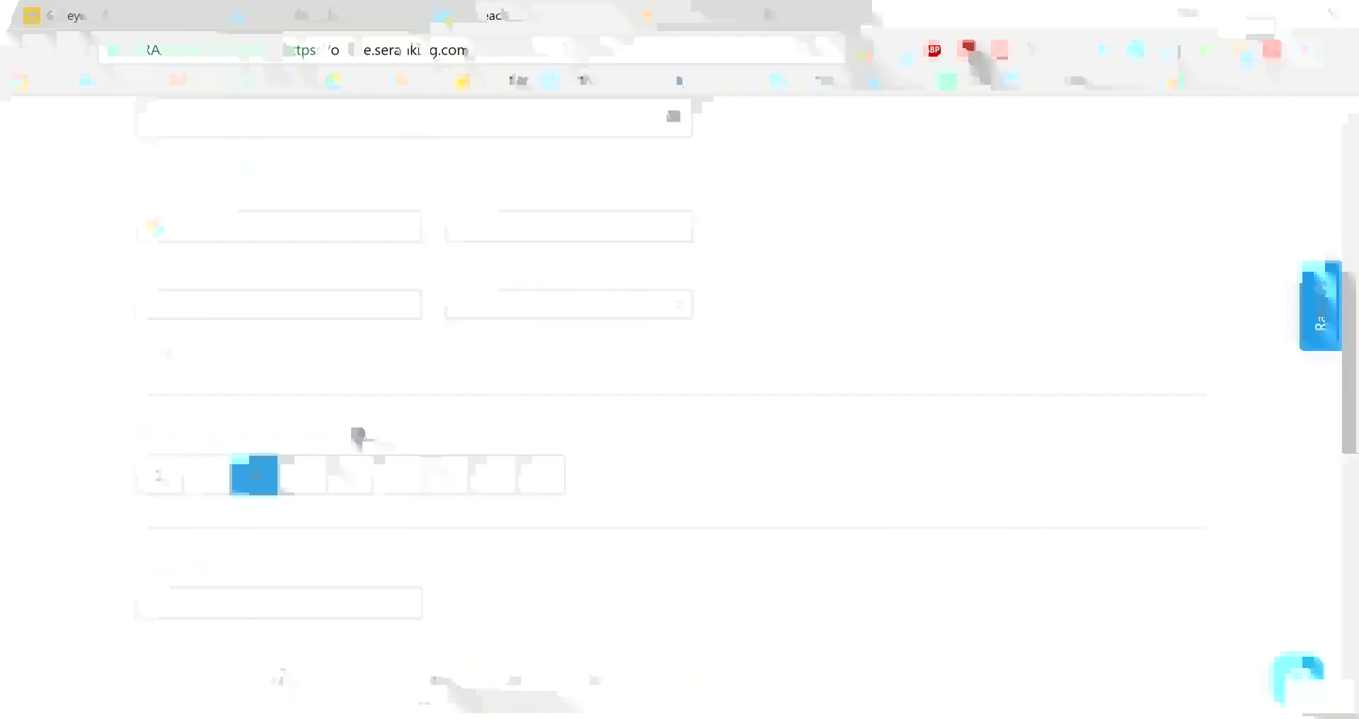
scroll(97, 645, down, 4)
scroll(97, 648, down, 4)
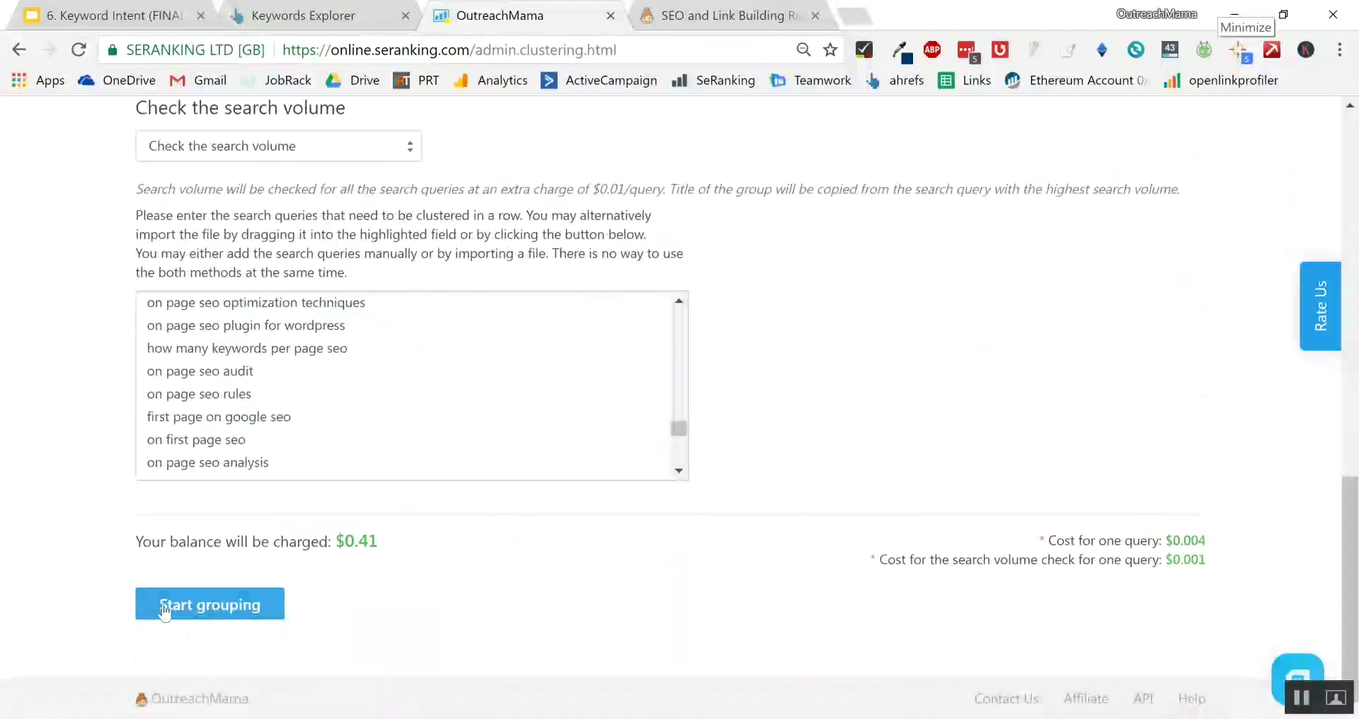
click(177, 605)
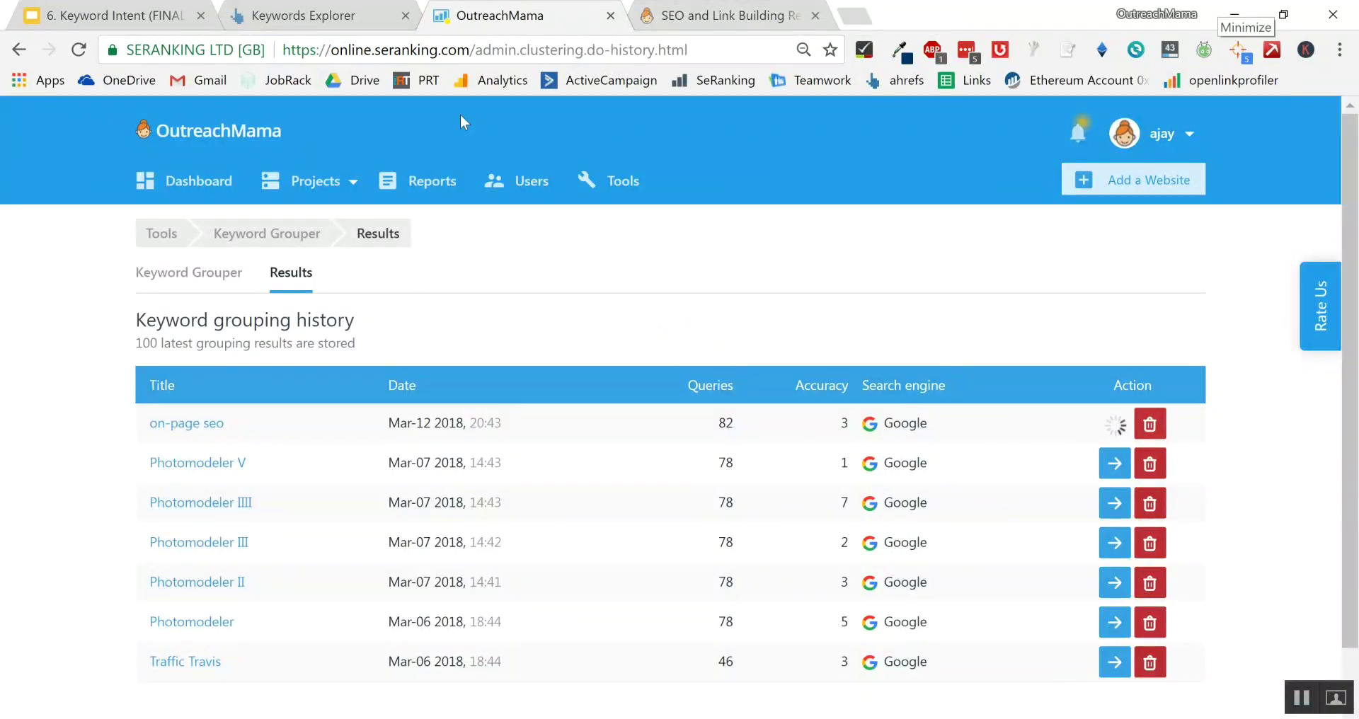
click(252, 13)
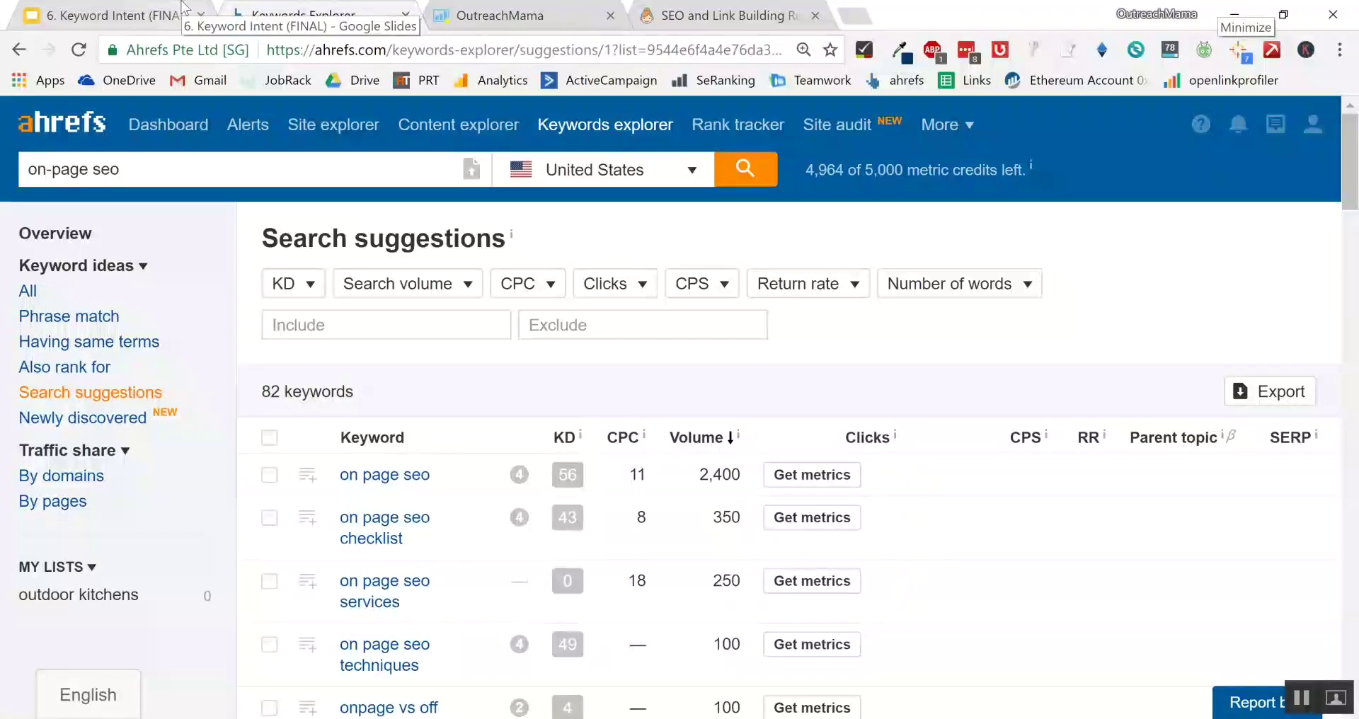
Step: Switch to the Keyword Intent (FINAL) presentation and review the opening slides on what keyword intent is and its main types
click(181, 7)
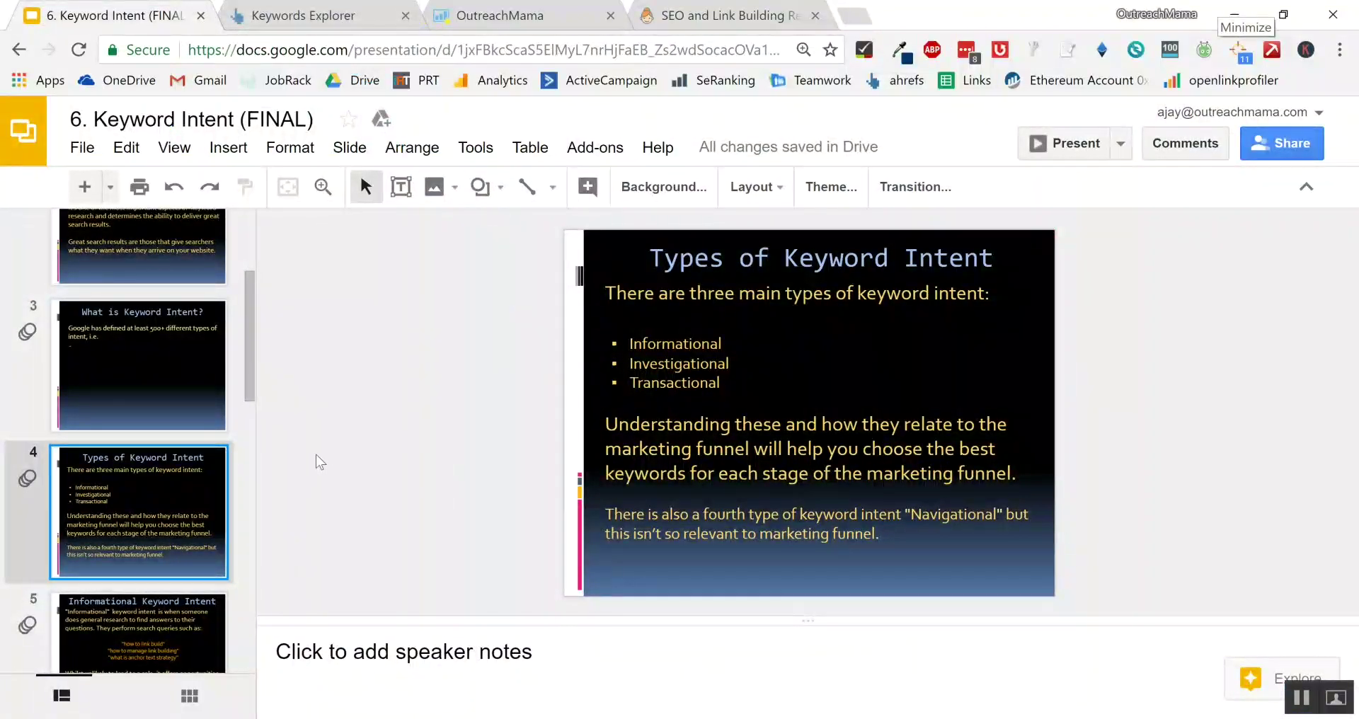
scroll(289, 473, down, 1)
scroll(191, 486, up, 3)
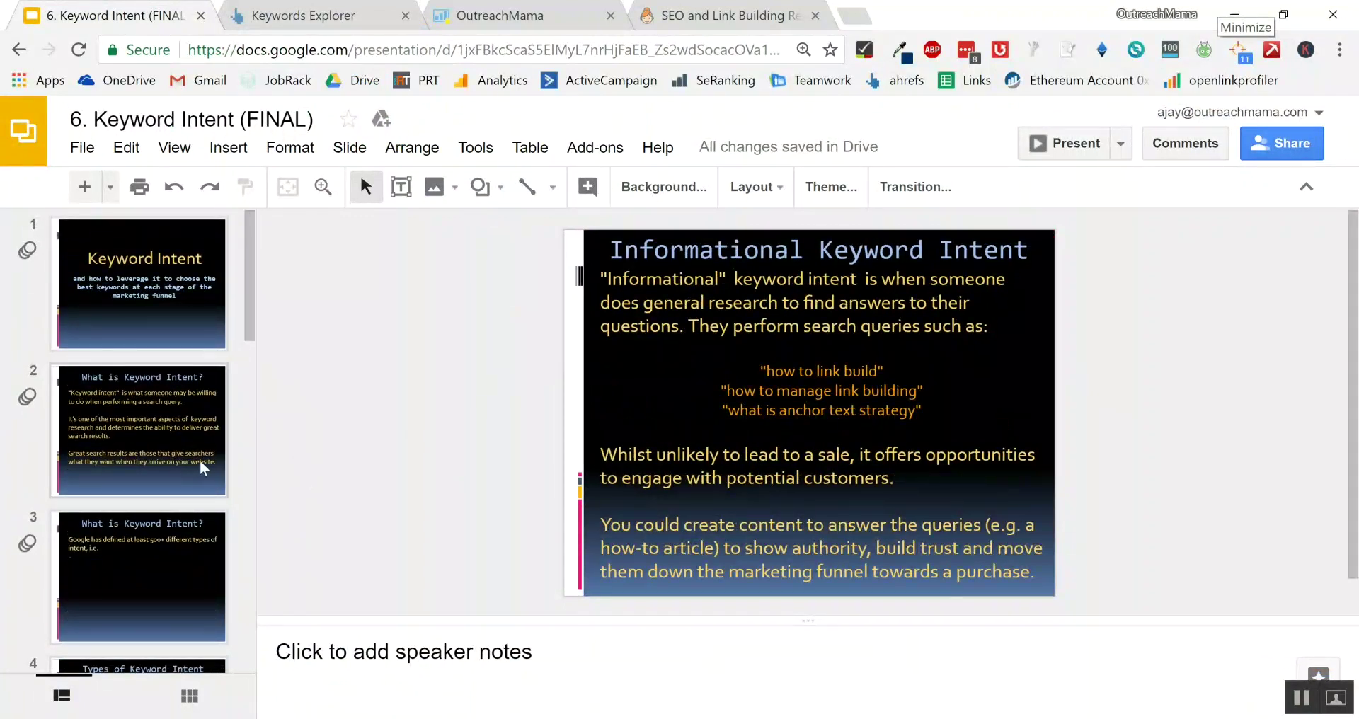
click(170, 313)
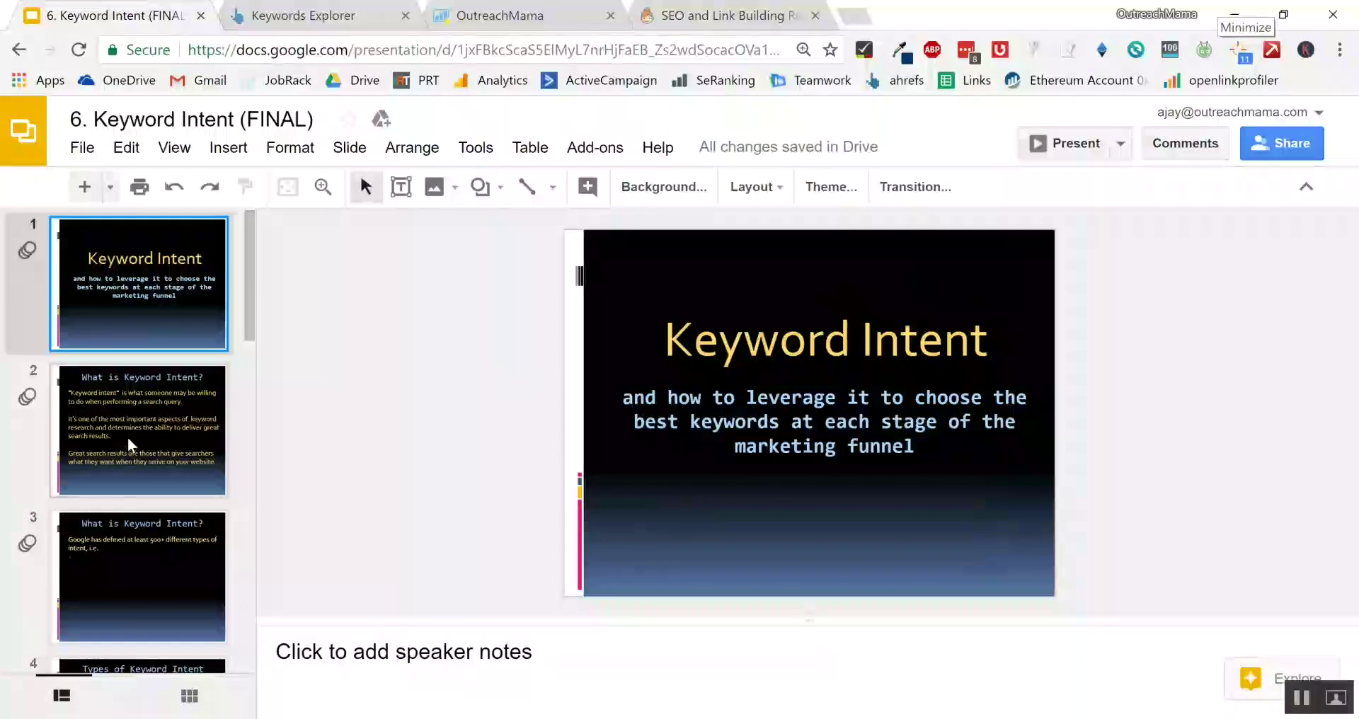
click(130, 445)
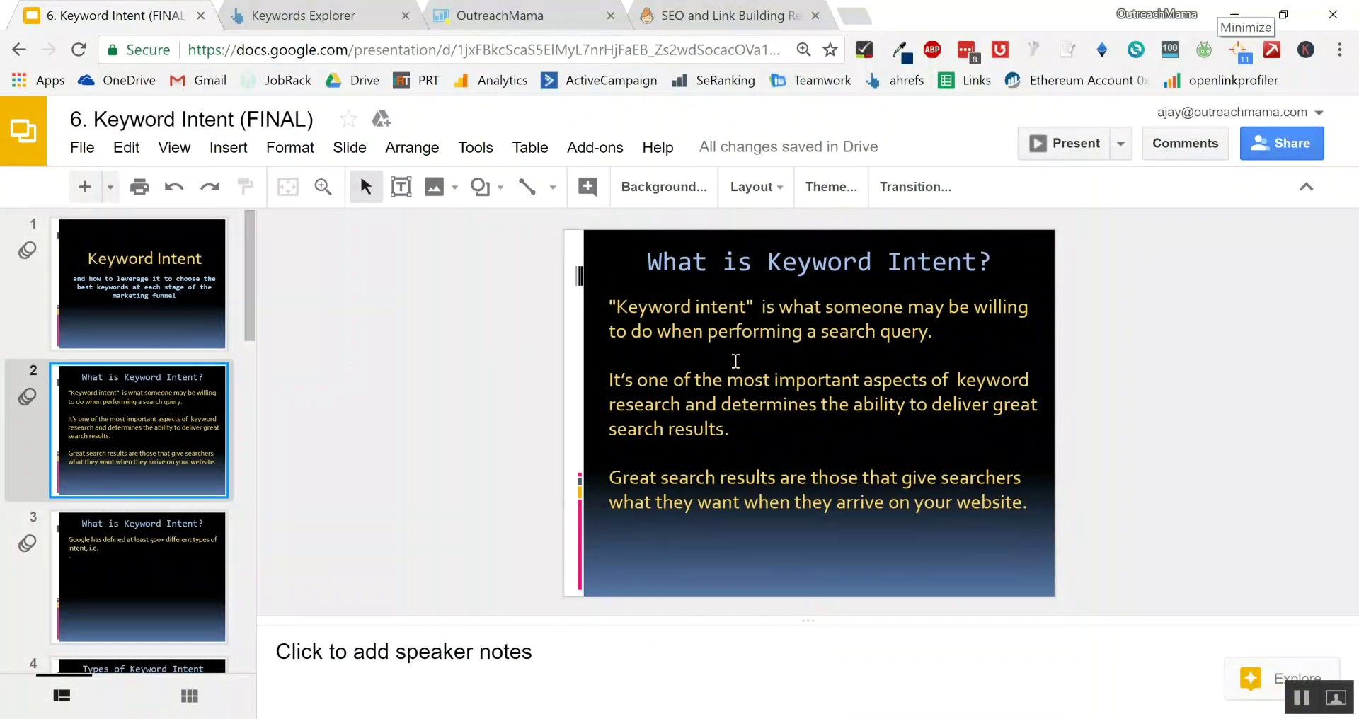
scroll(123, 481, down, 3)
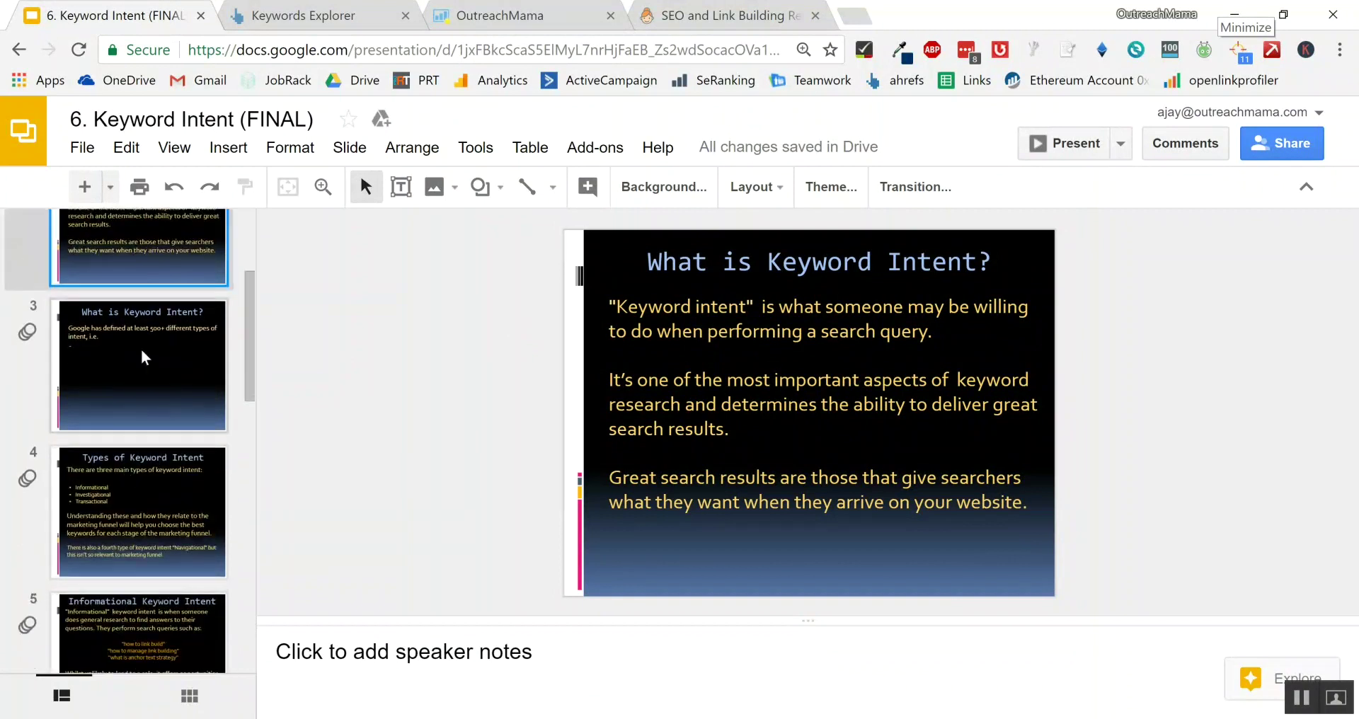
click(146, 357)
click(154, 494)
Step: Review the slides on informational, investigational, transactional and navigational intent, the marketing funnel and driving purchases
scroll(154, 496, down, 3)
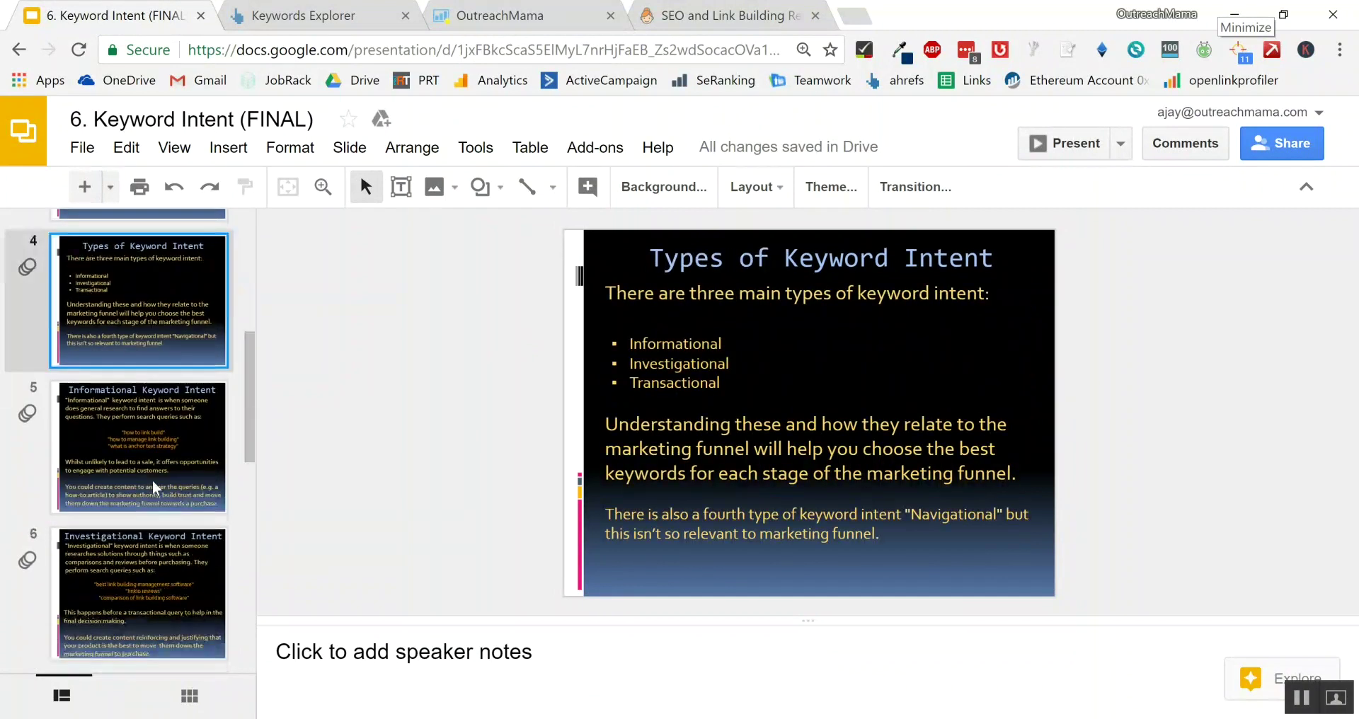
click(171, 491)
click(170, 555)
scroll(170, 555, down, 3)
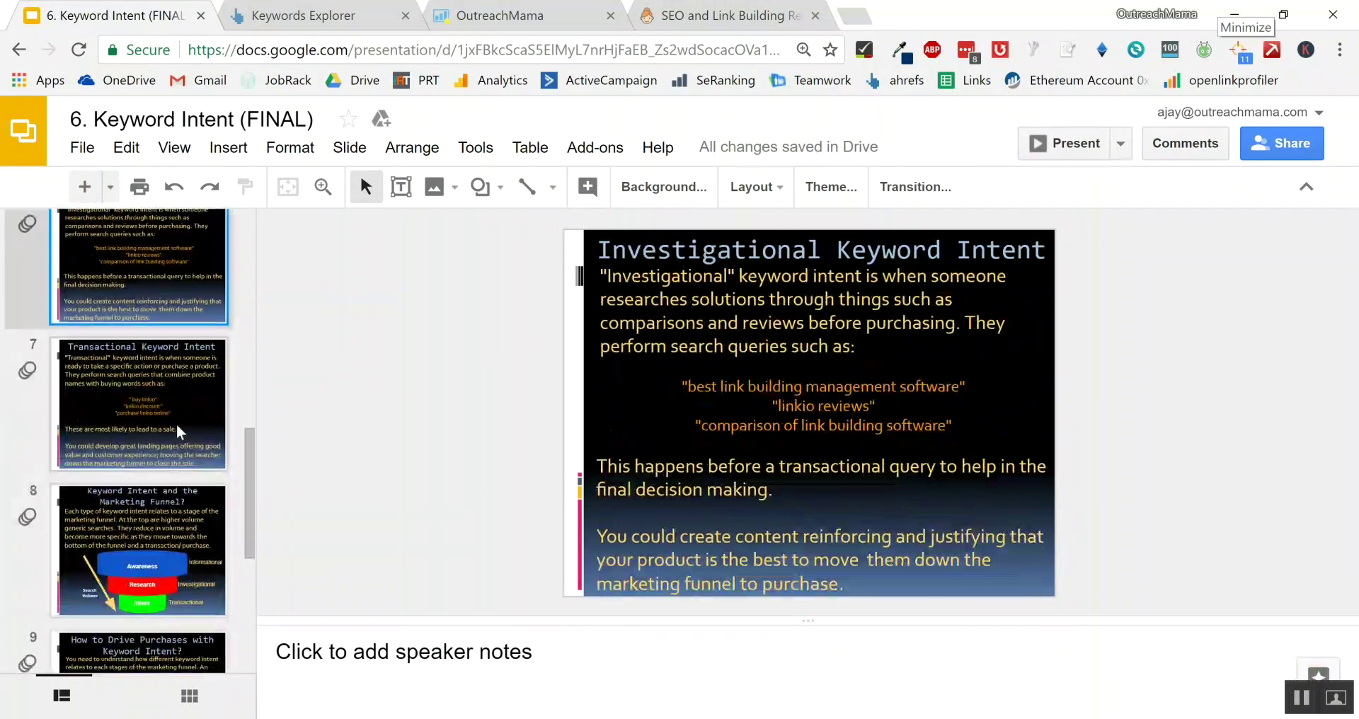
click(183, 439)
click(190, 528)
scroll(190, 527, down, 3)
click(190, 469)
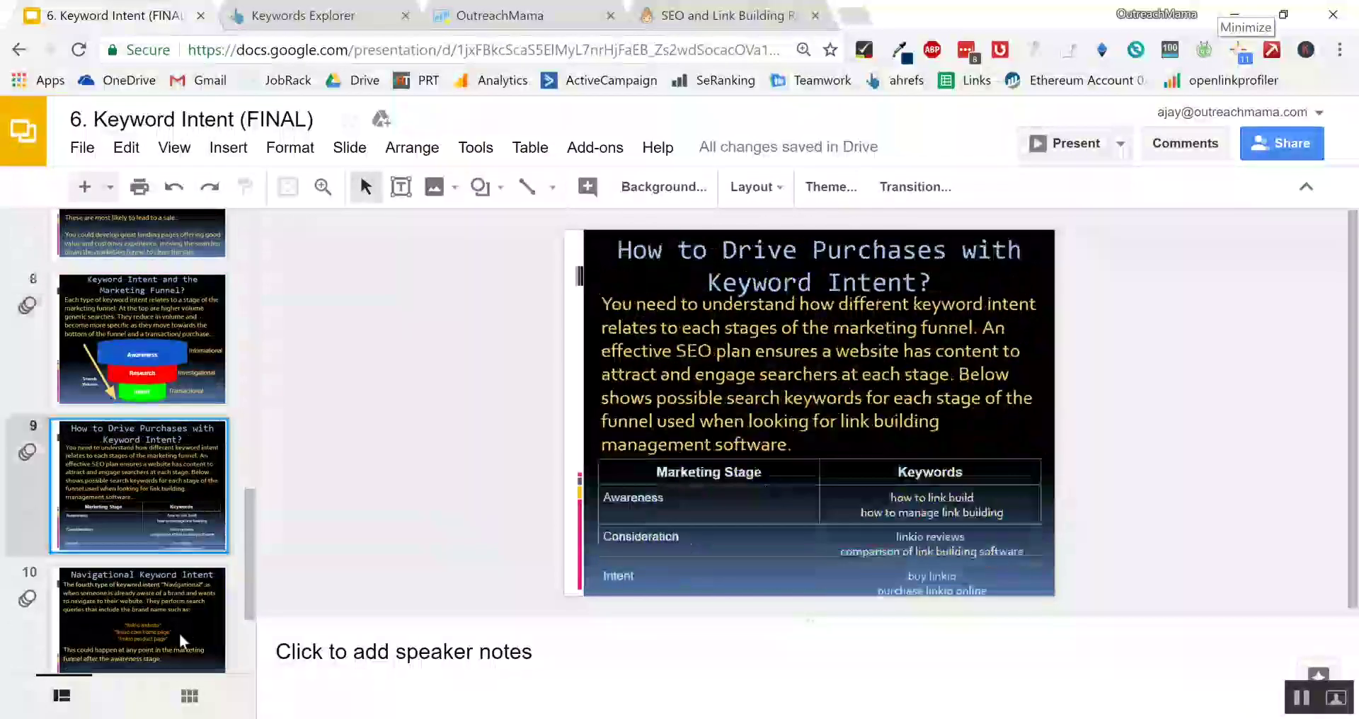
click(183, 613)
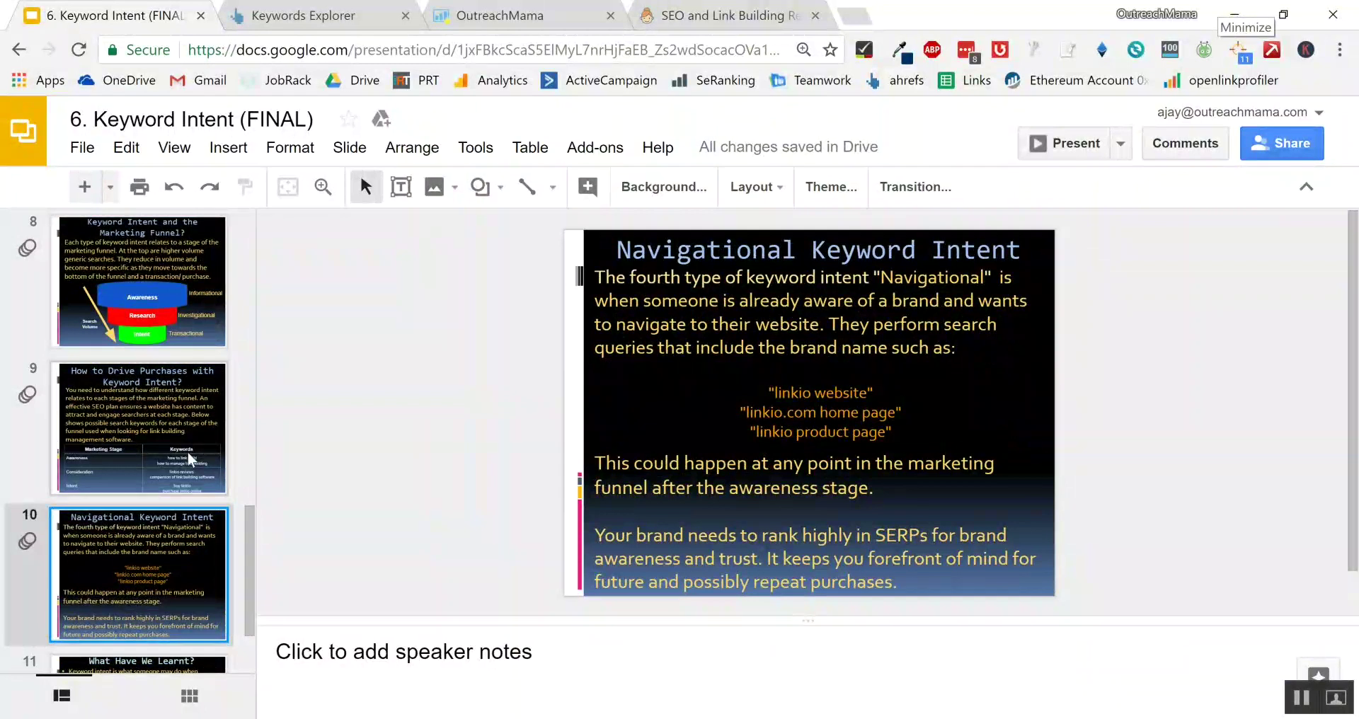
scroll(188, 452, down, 2)
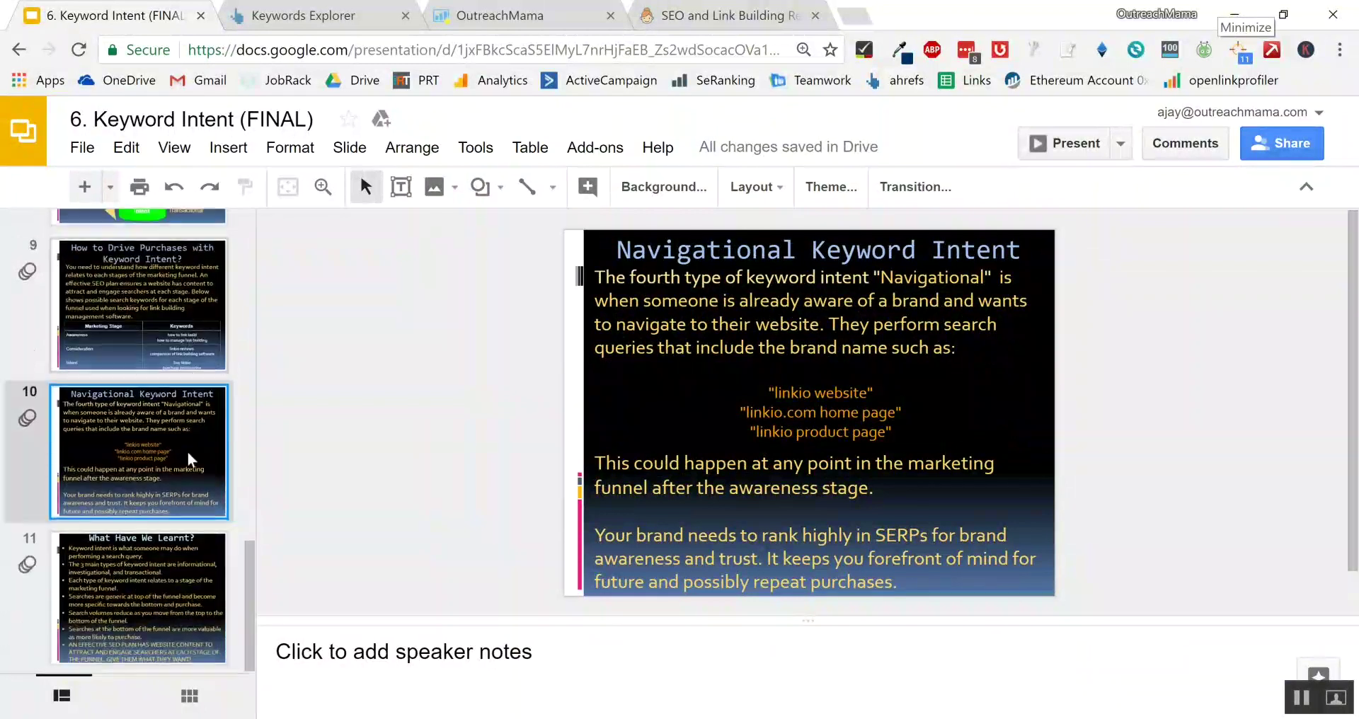
Step: Search Google for "keyword research" in a new tab and examine its search volume and the content types of the organic results
click(855, 13)
text(keyword research)
key(Return)
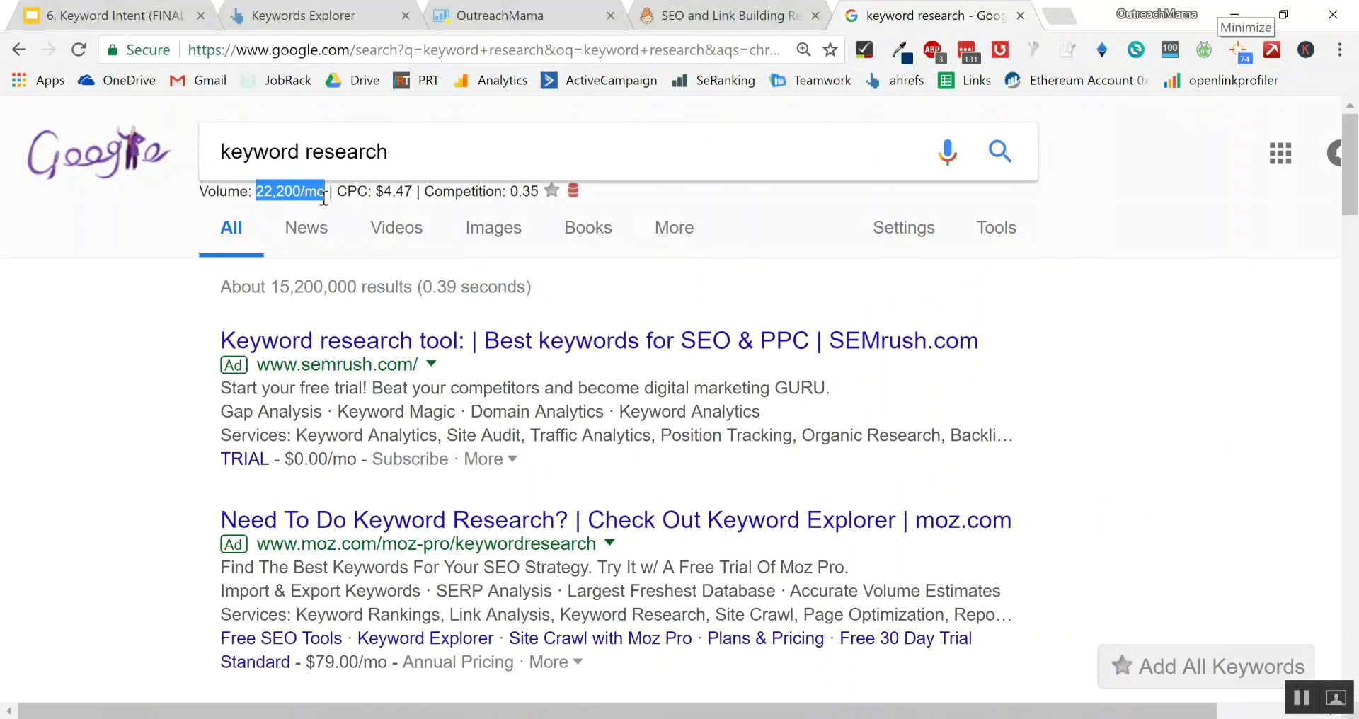
scroll(173, 401, down, 9)
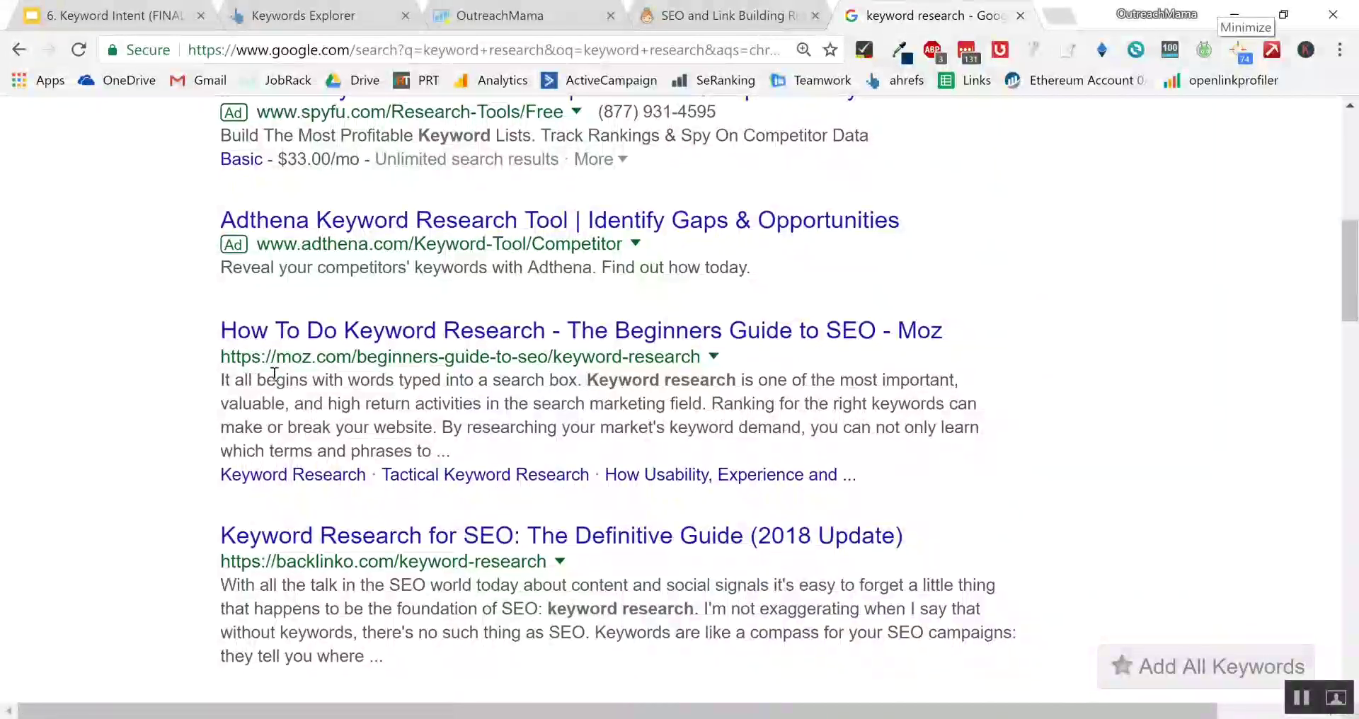
scroll(273, 362, down, 4)
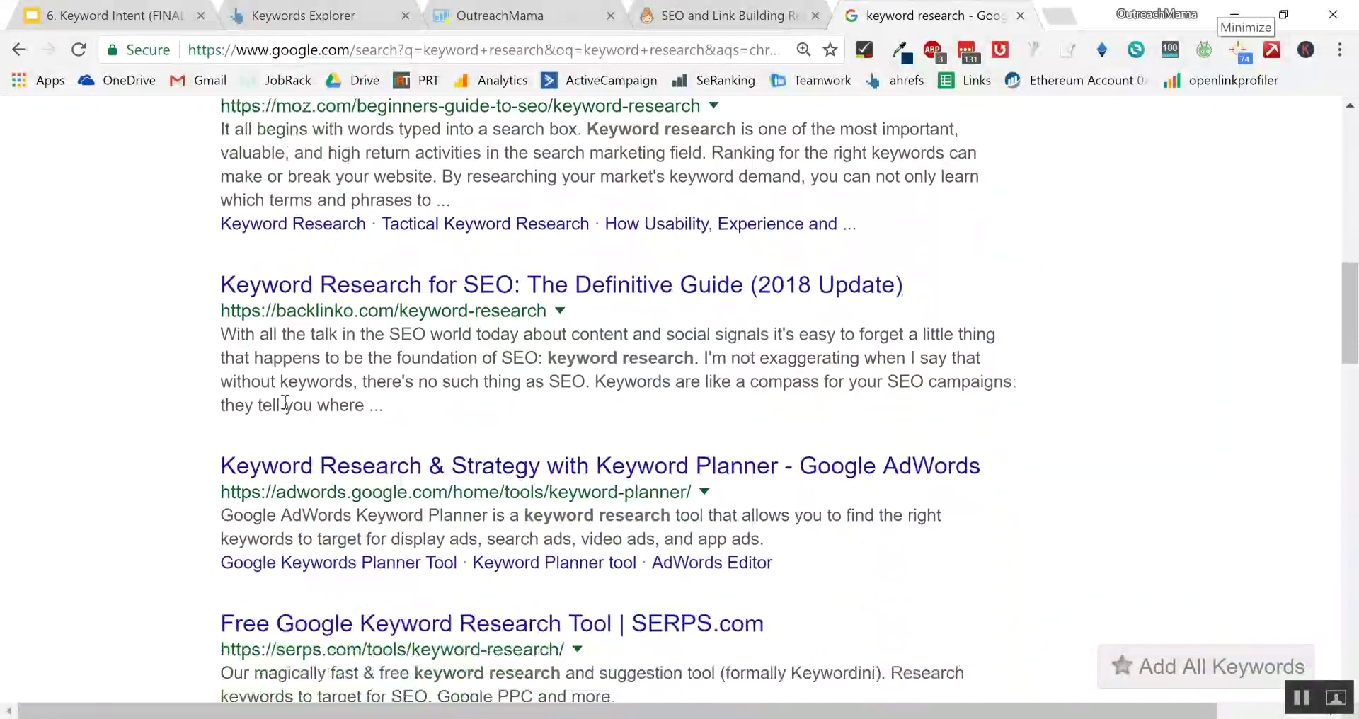
scroll(387, 435, down, 1)
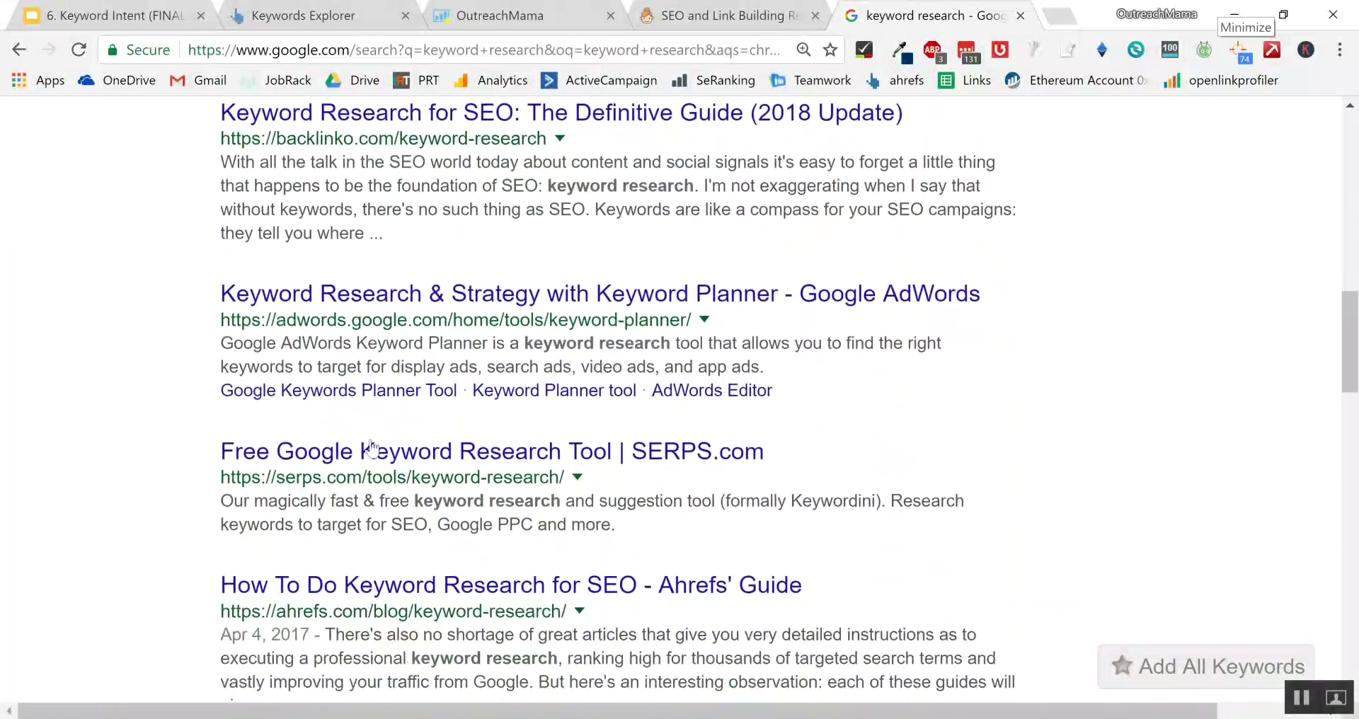
scroll(324, 483, down, 3)
scroll(322, 460, down, 3)
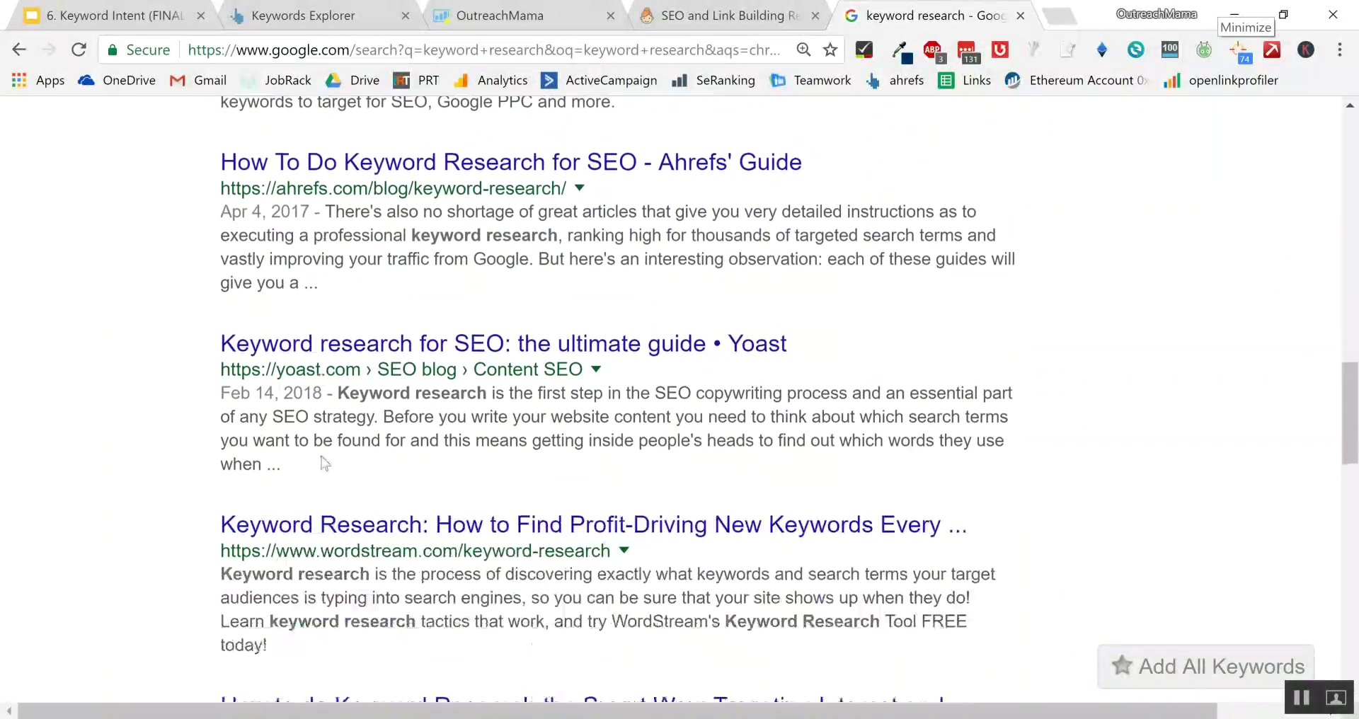
scroll(322, 460, up, 2)
scroll(322, 460, down, 3)
scroll(322, 453, down, 3)
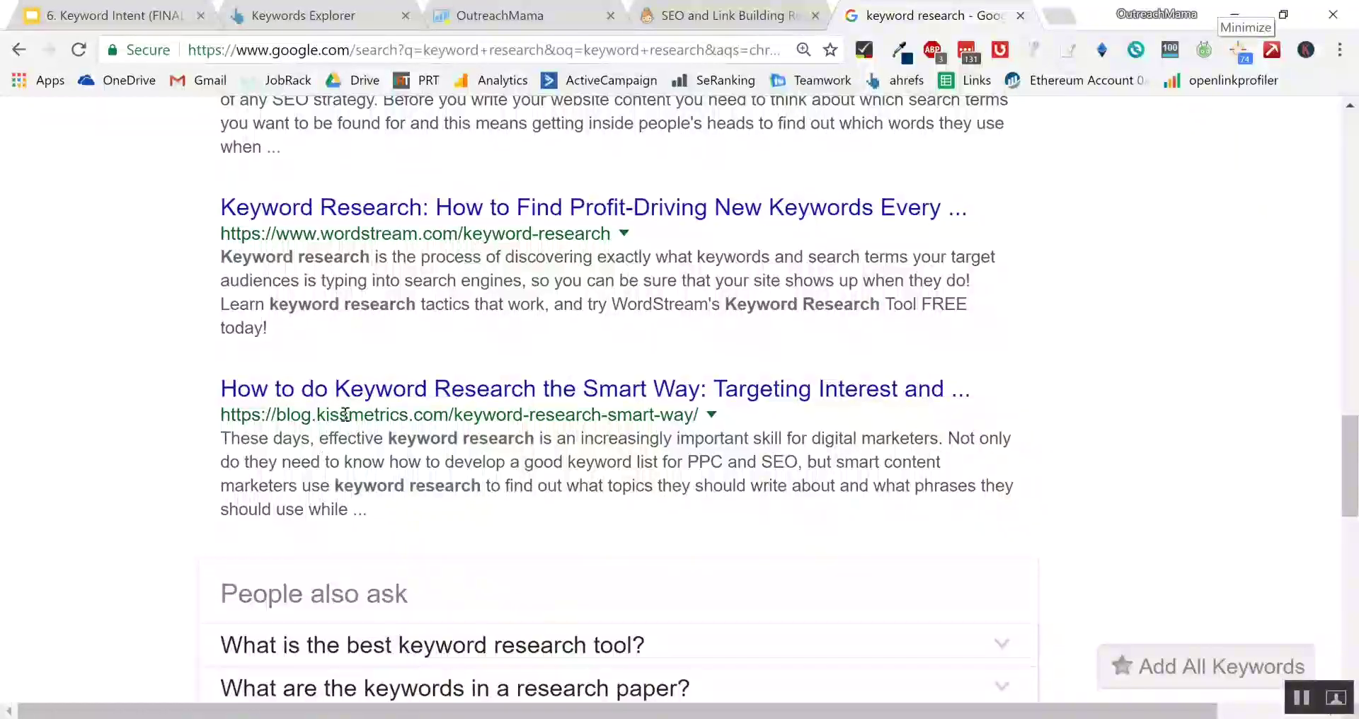
Step: Search Google for "guest posting" in another new tab and examine whether the organic results are guides or lists of sites
click(1057, 14)
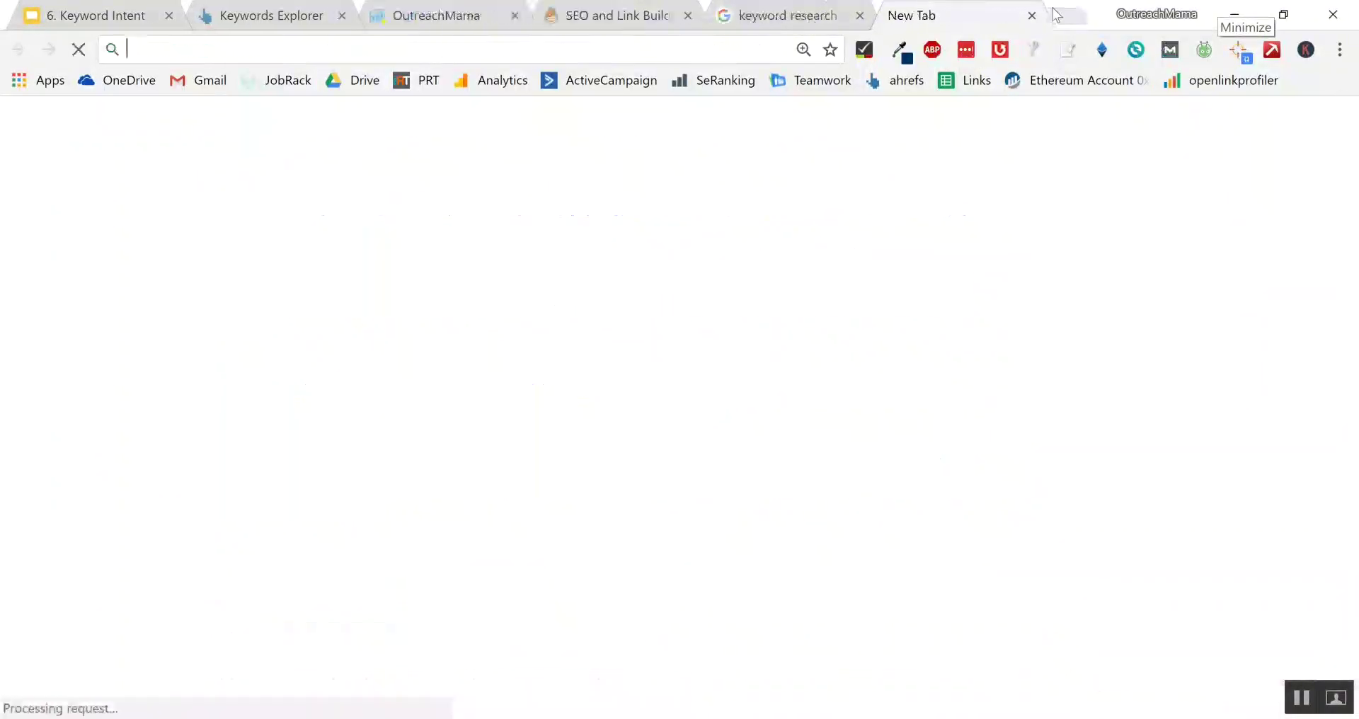
text(guest posting)
key(Return)
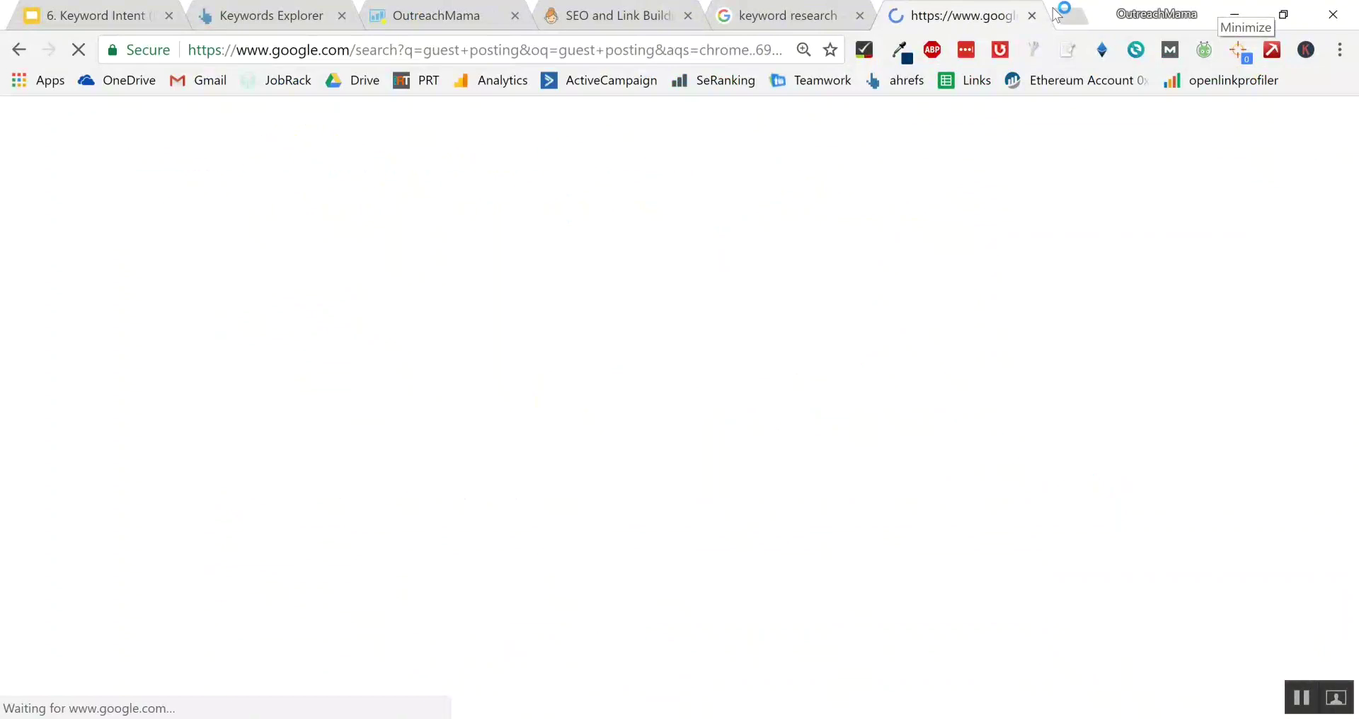
scroll(276, 435, down, 3)
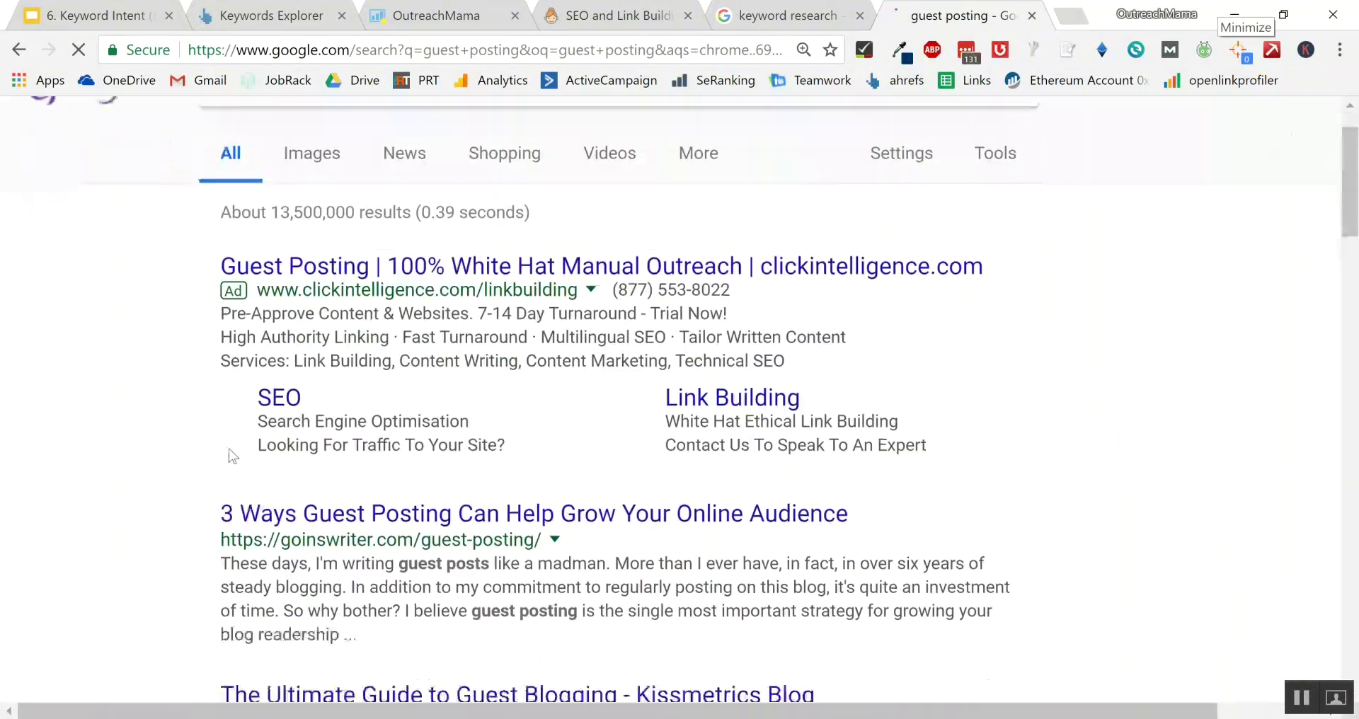
scroll(230, 453, down, 3)
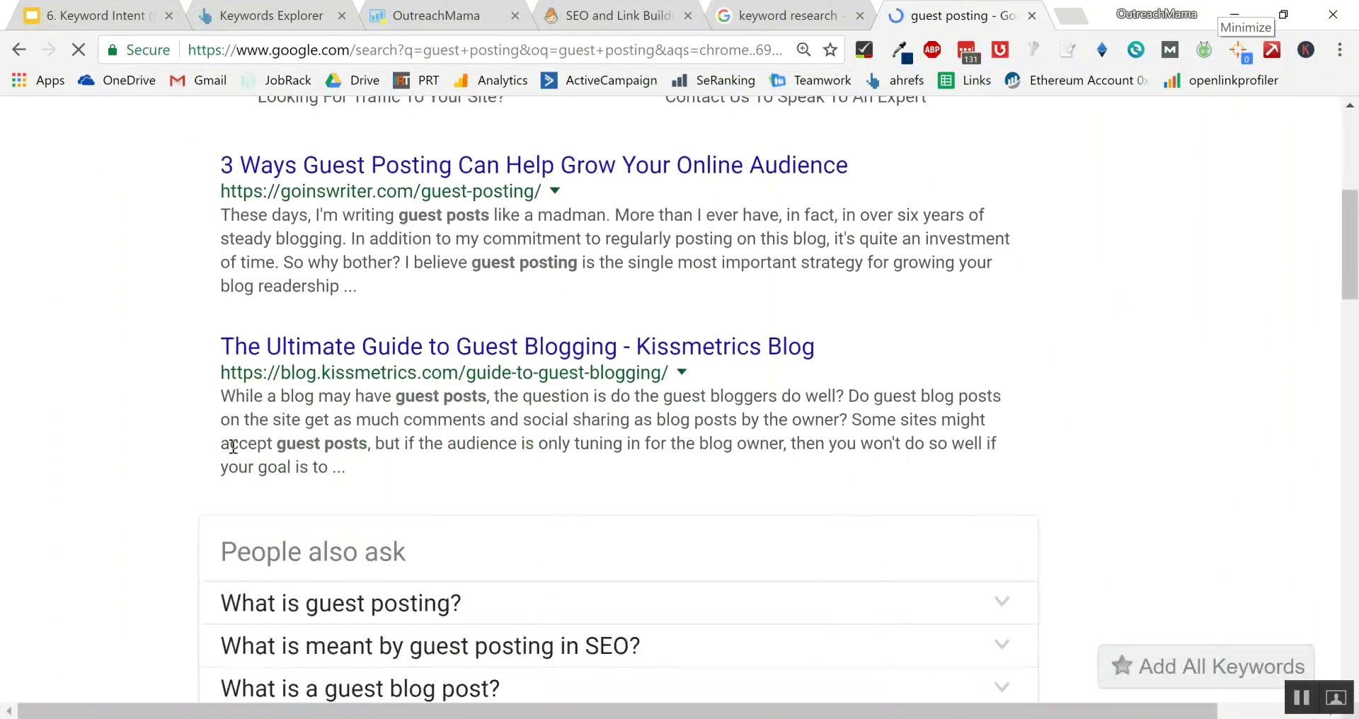
scroll(279, 395, down, 6)
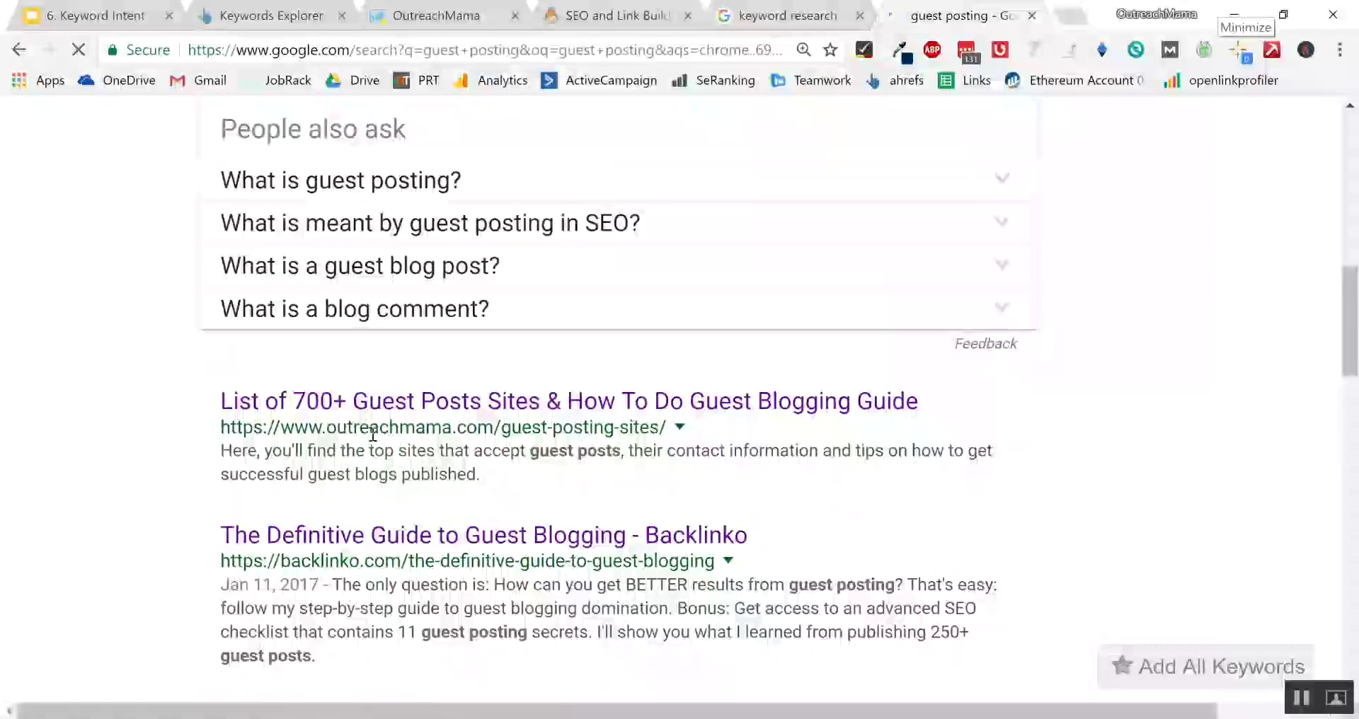
scroll(365, 442, up, 10)
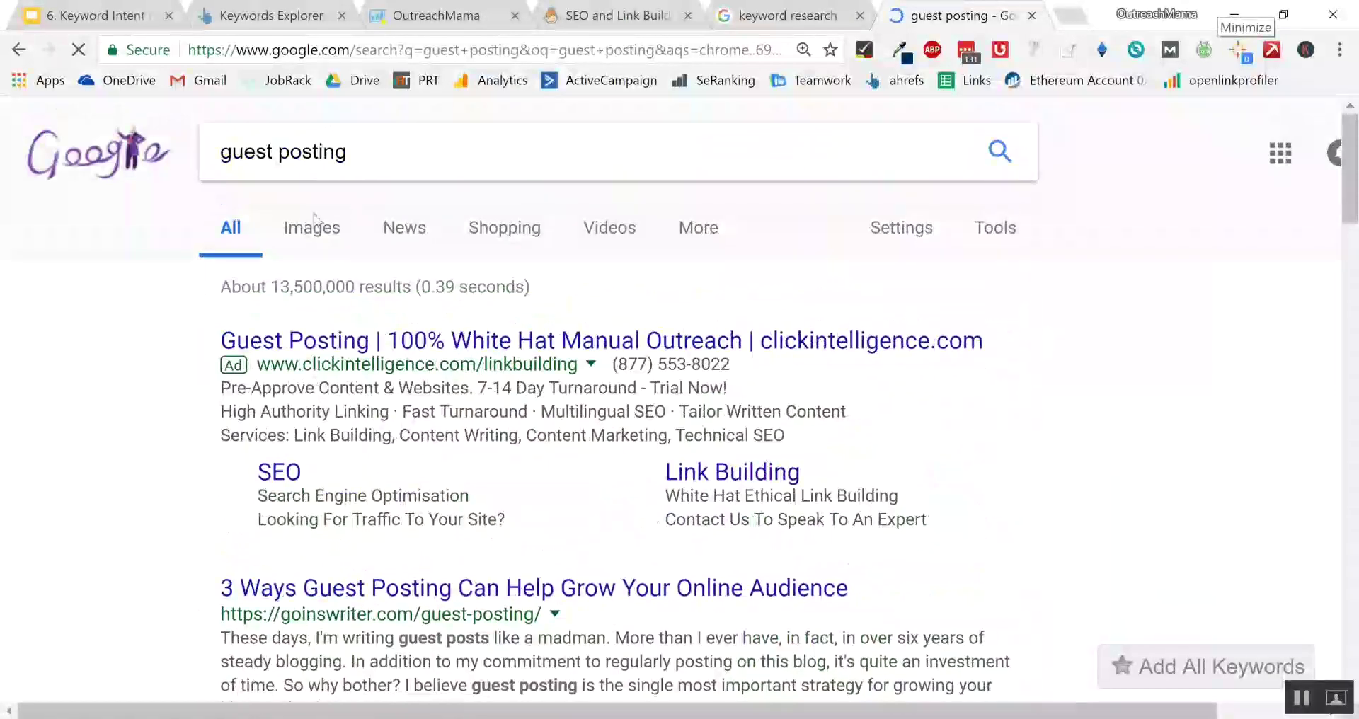
scroll(355, 212, down, 10)
scroll(295, 490, down, 3)
scroll(283, 502, down, 6)
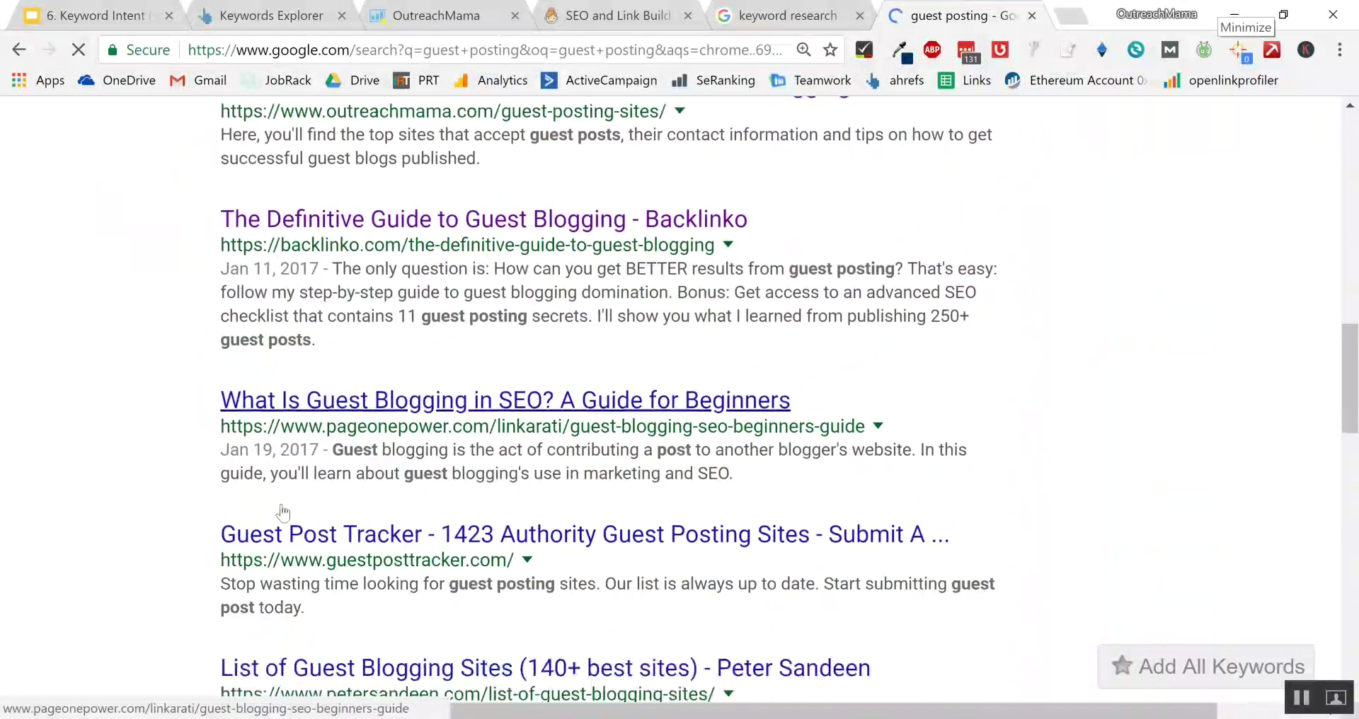
scroll(282, 504, down, 5)
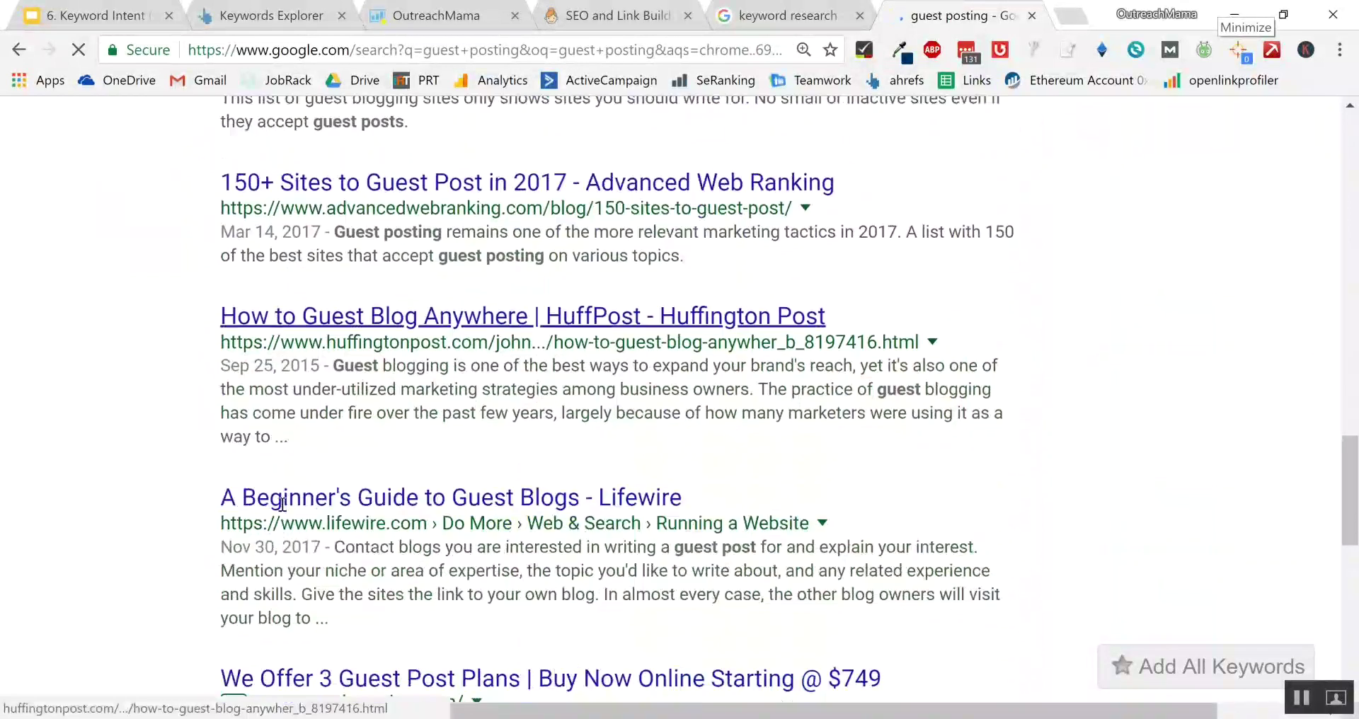
scroll(281, 504, down, 5)
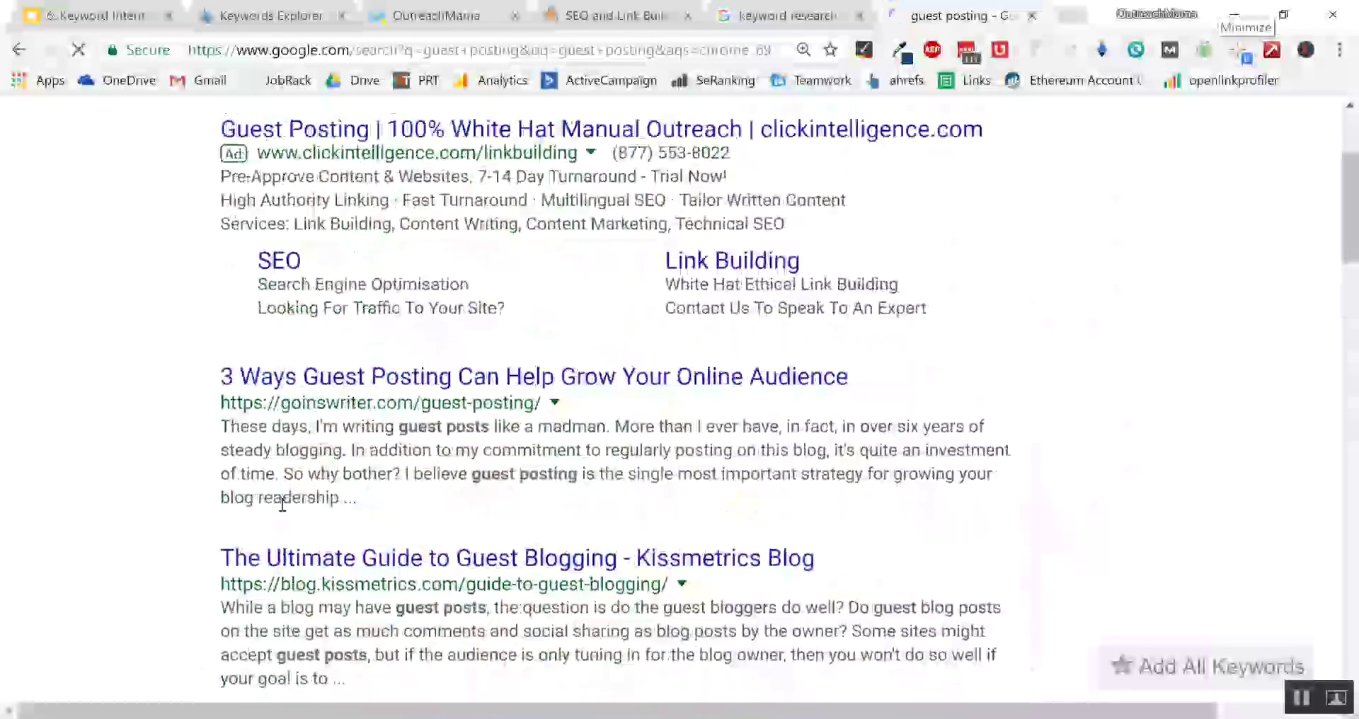
scroll(282, 501, up, 3)
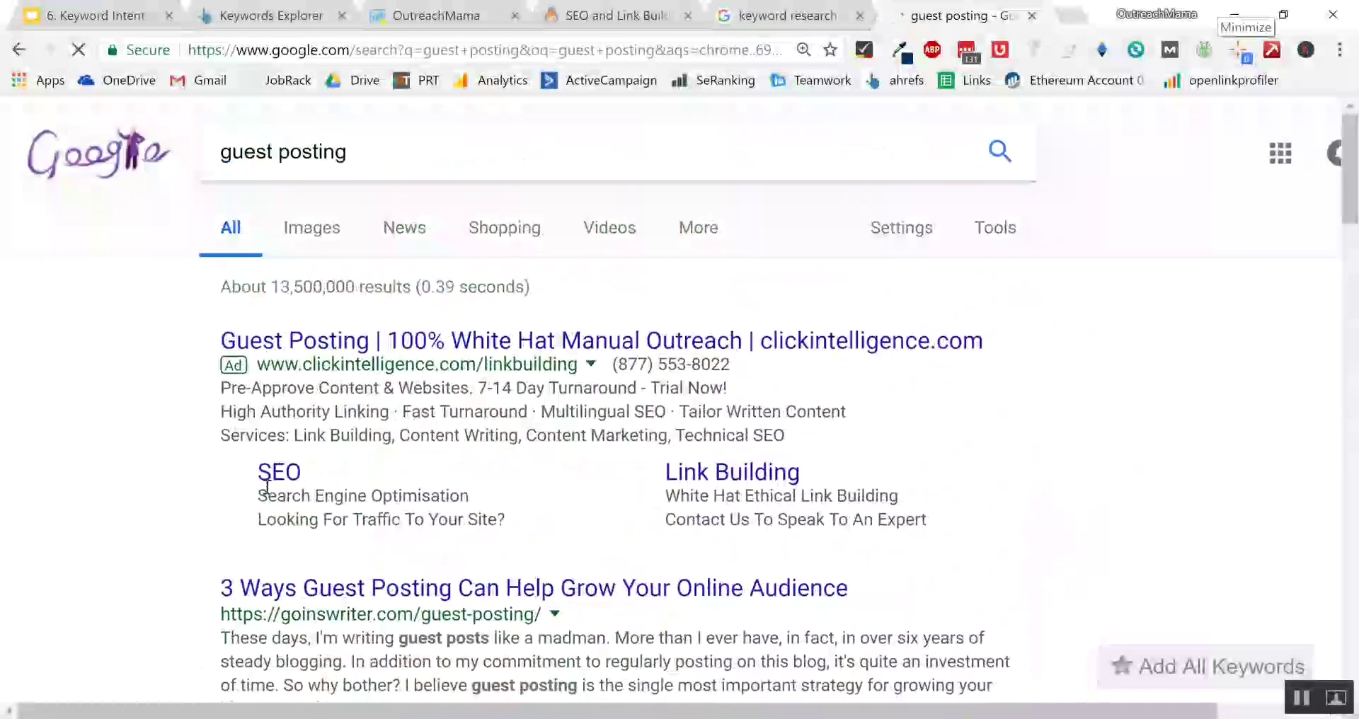
Step: Replace the guest posting query with a Google search for "anchor text" and examine the definitions and guides among the results
key(ctrl+a)
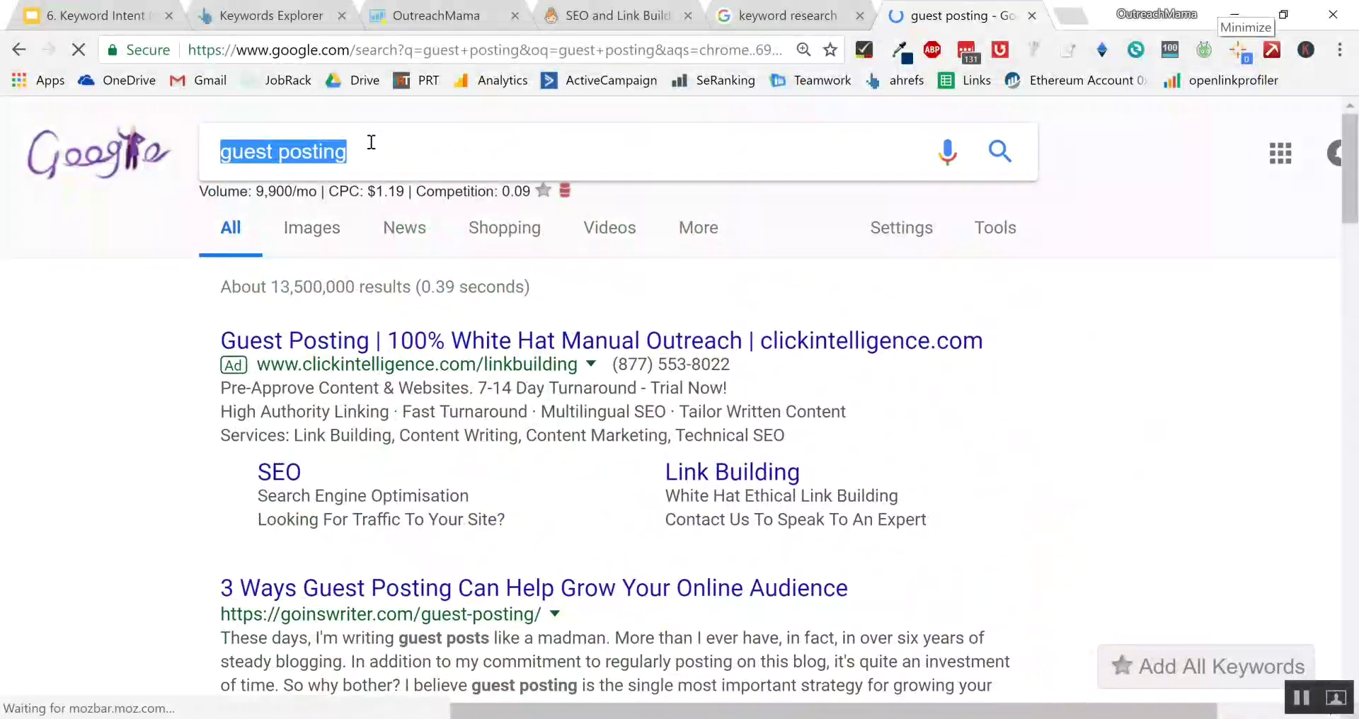
text(anchor text)
key(Return)
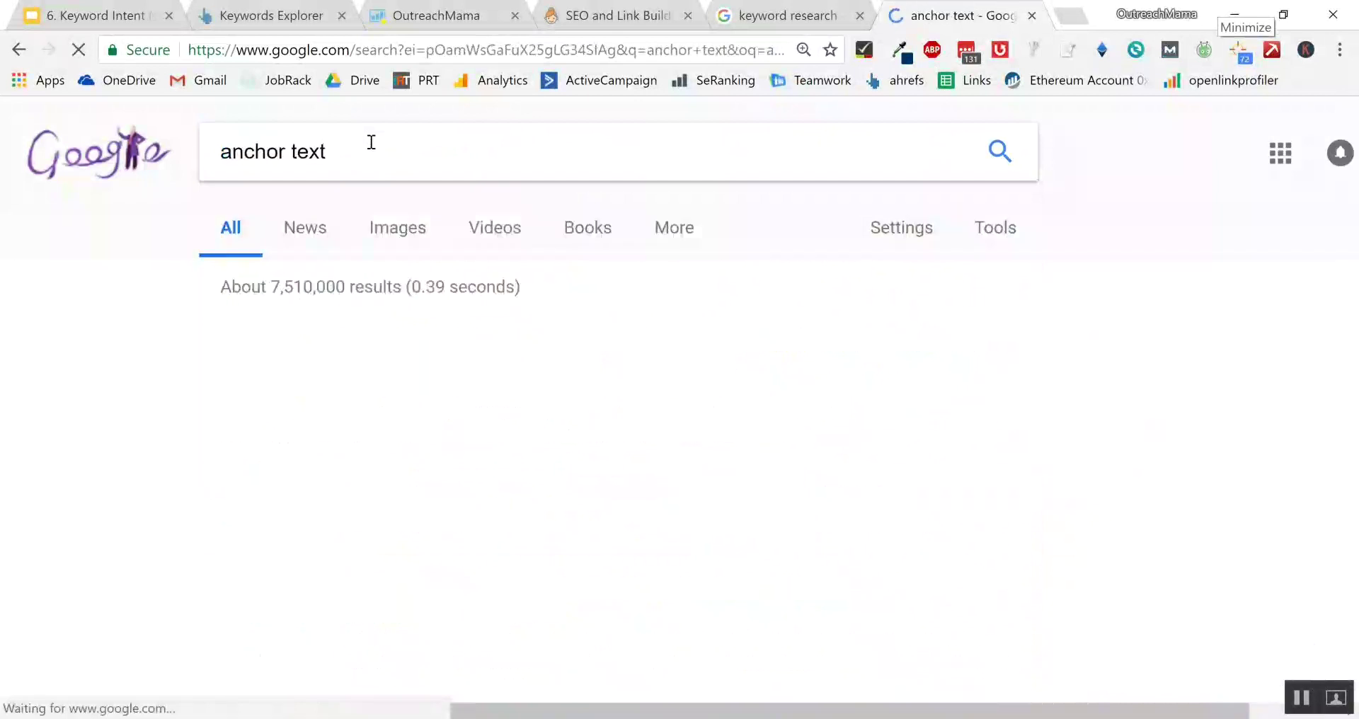
scroll(132, 442, down, 6)
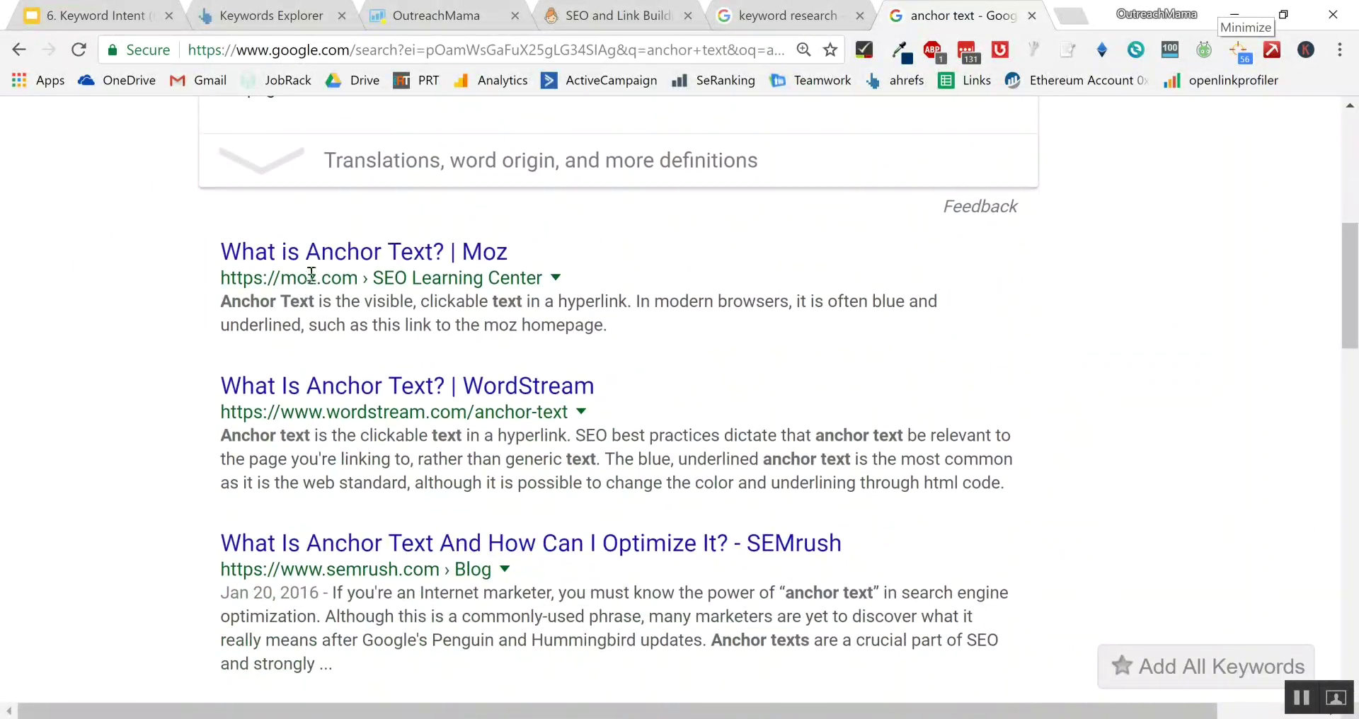
scroll(312, 363, down, 9)
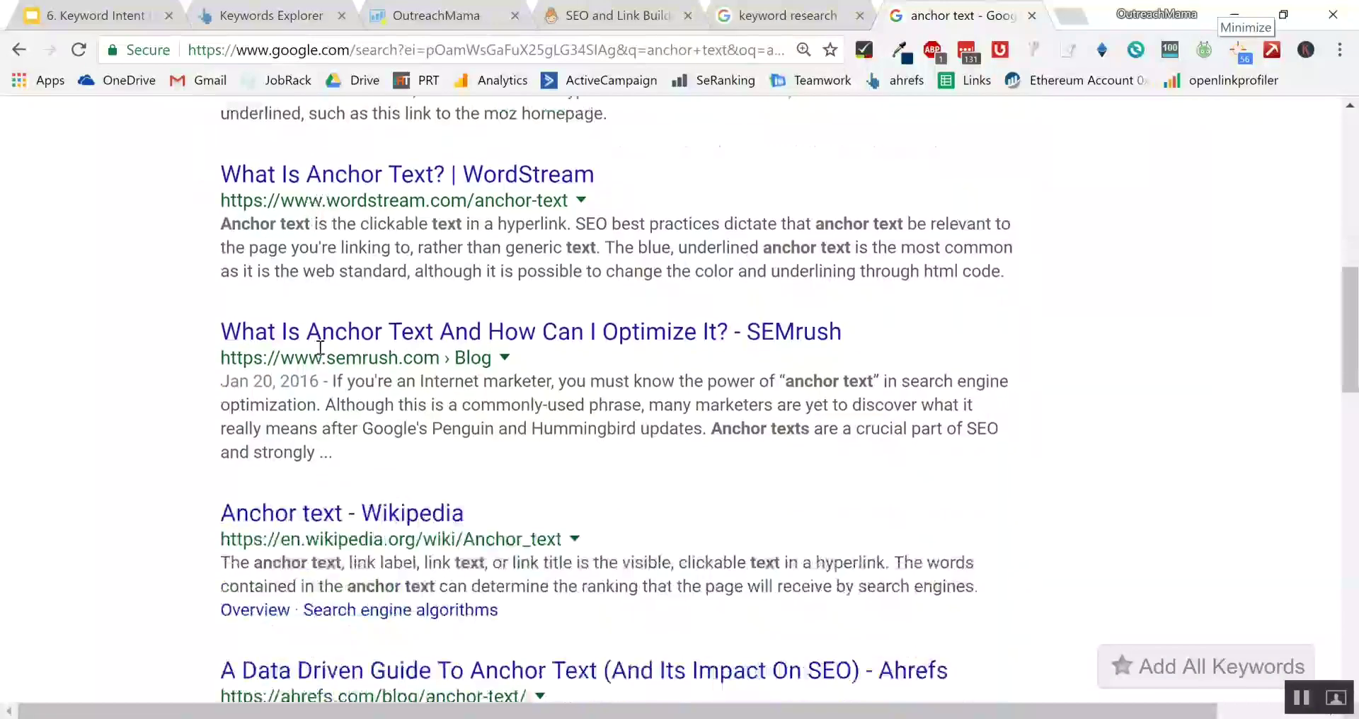
scroll(348, 322, down, 5)
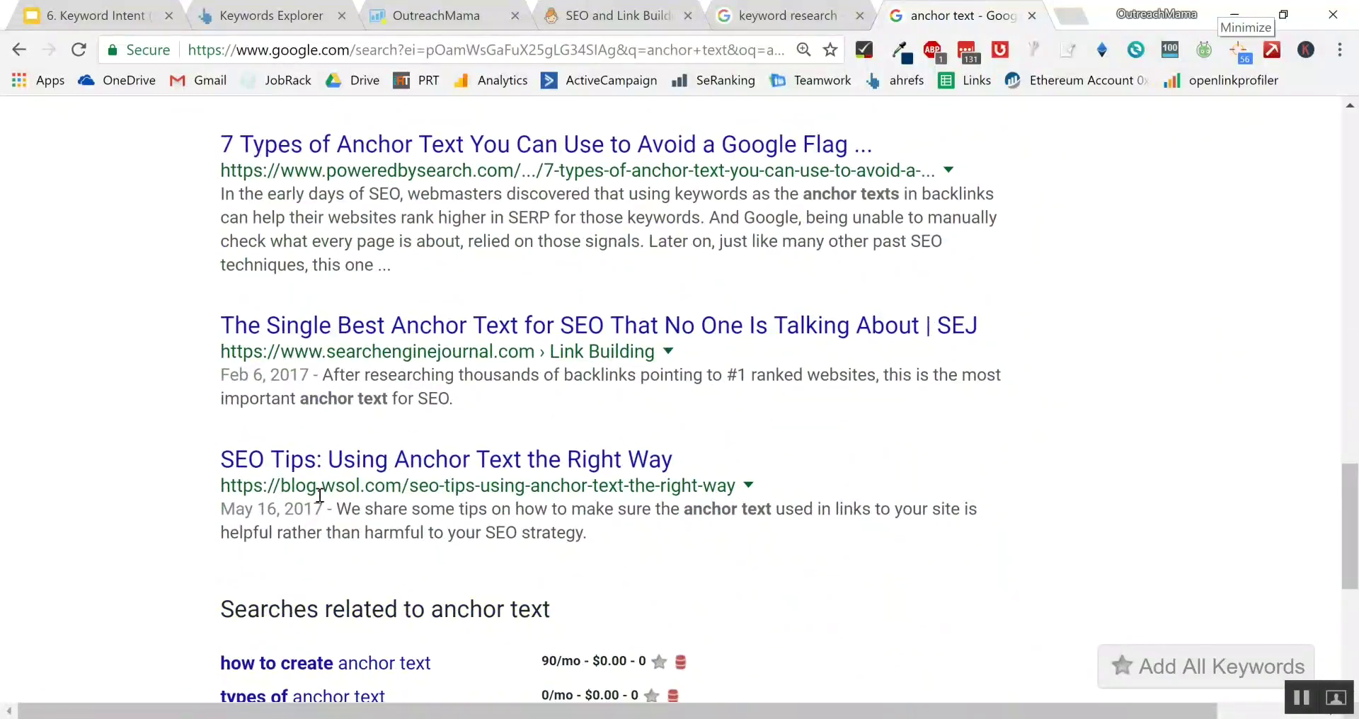
scroll(321, 436, up, 5)
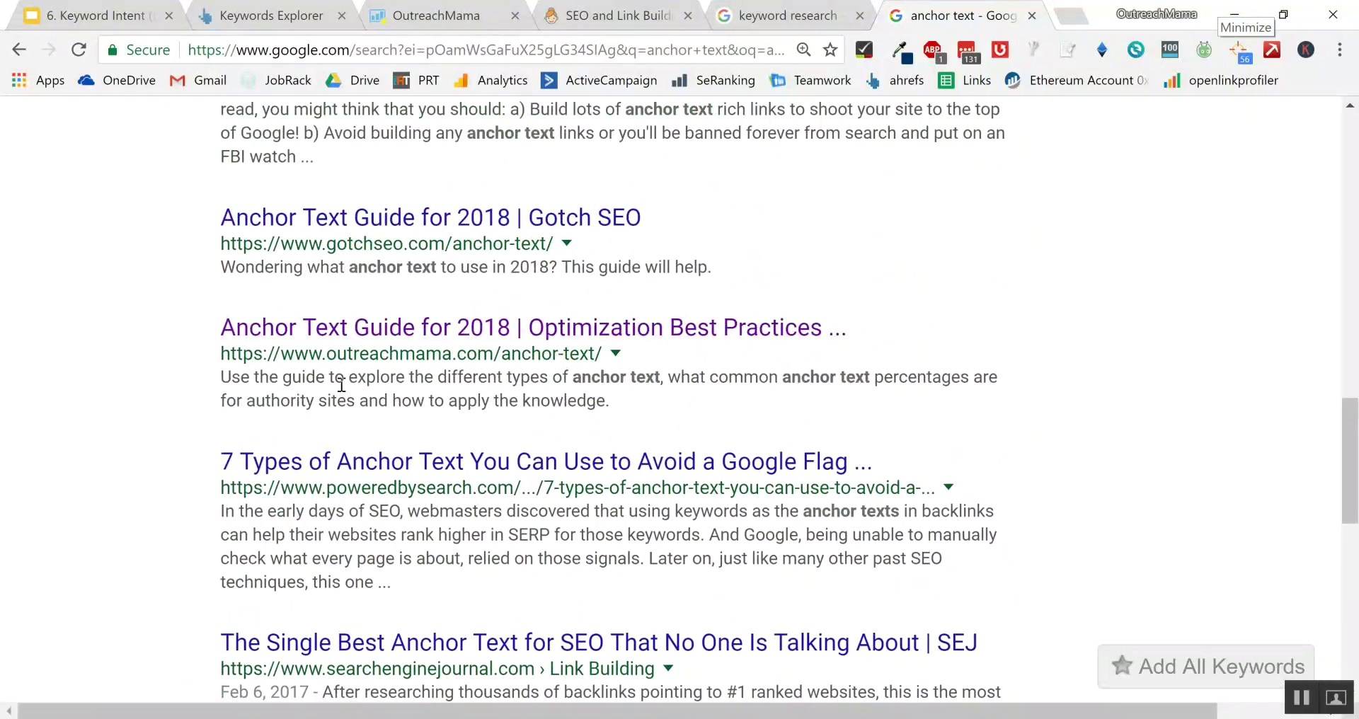
scroll(346, 375, up, 3)
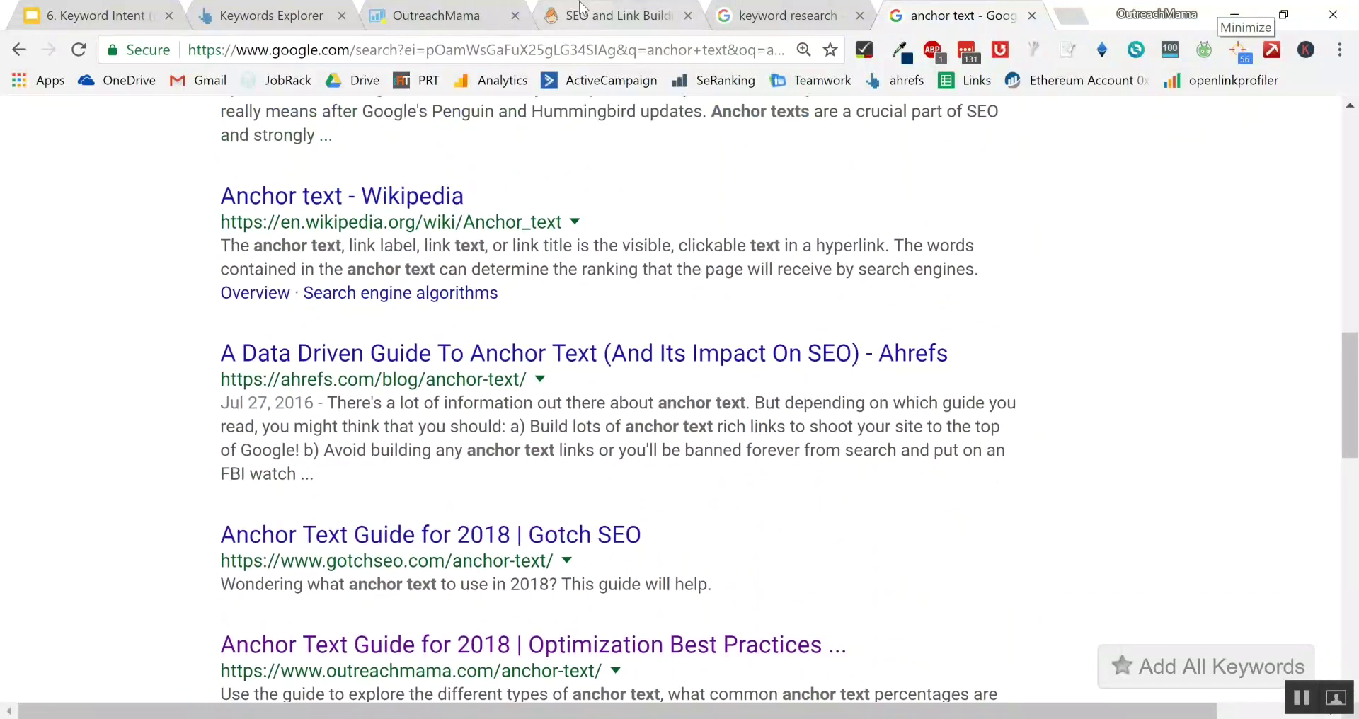
Step: Return to the "keyword research" Google results and copy the query text from the search box
click(796, 21)
scroll(233, 473, up, 15)
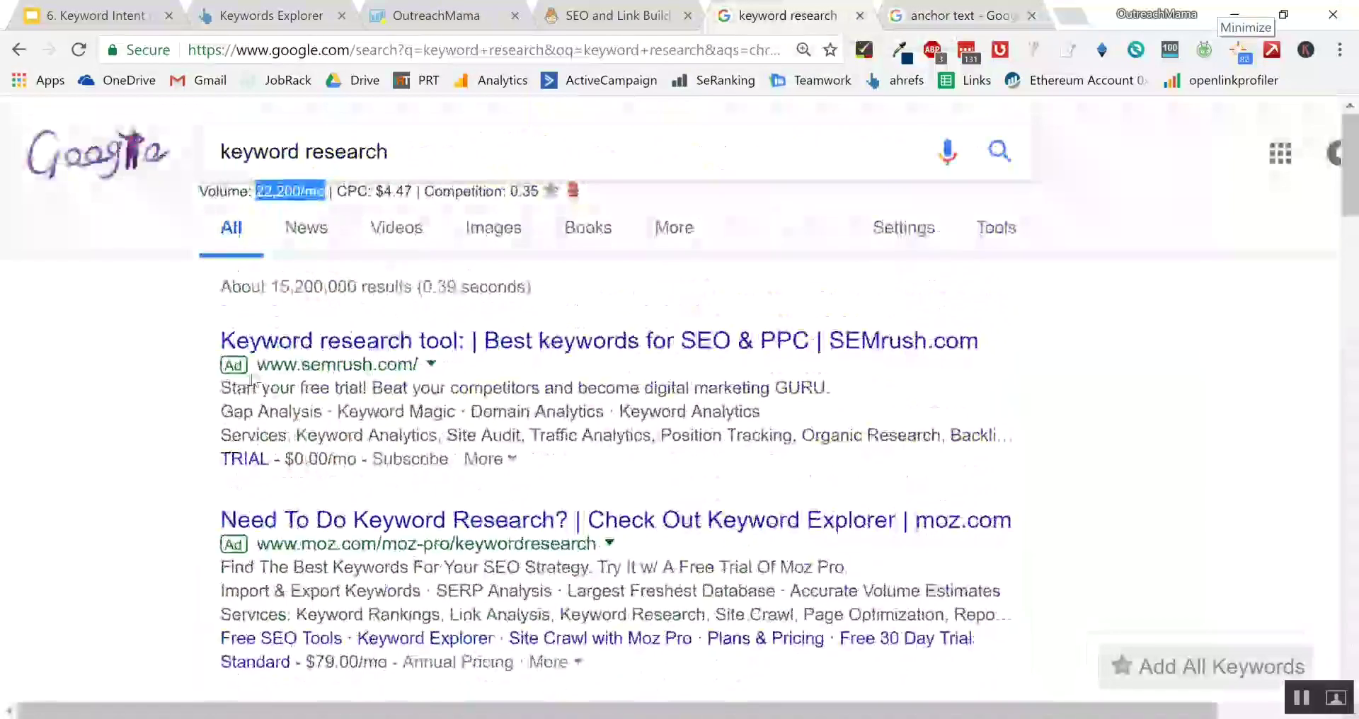
triple_click(342, 150)
key(ctrl+c)
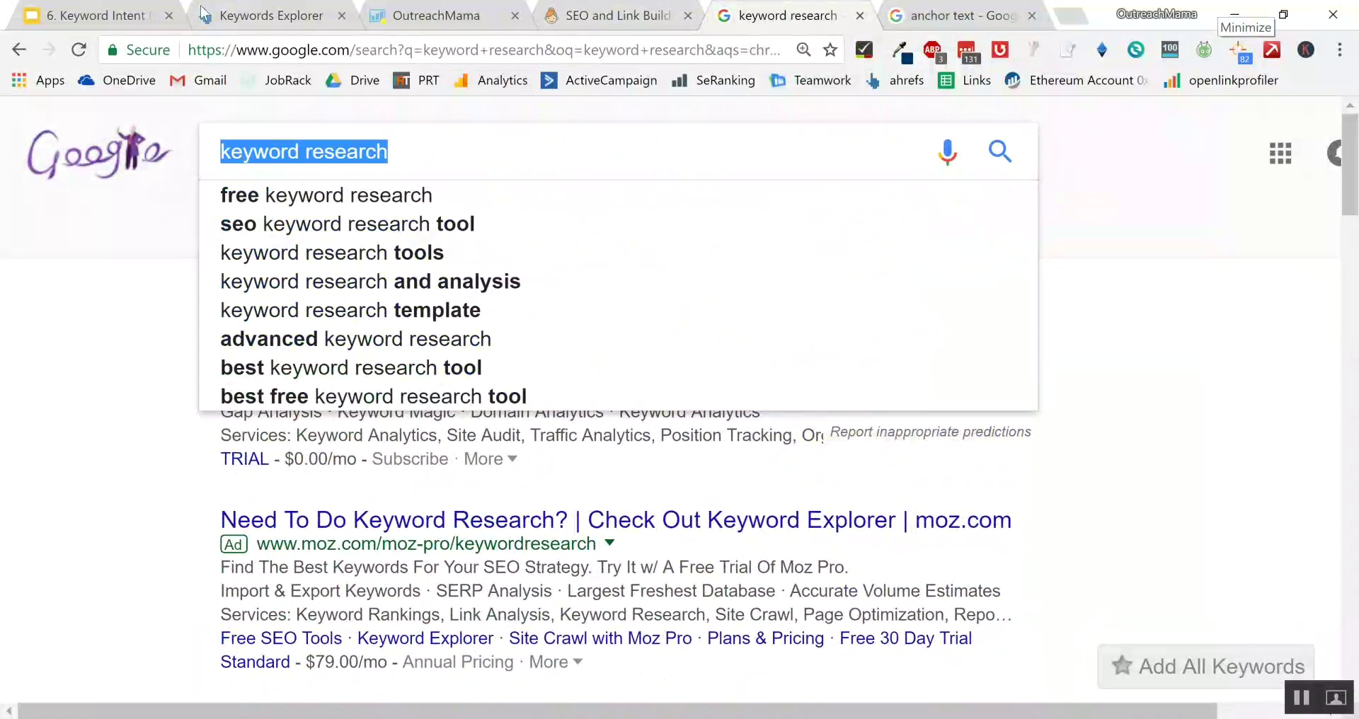
Step: Switch to Ahrefs Keywords Explorer, replace the query with the copied "keyword research" and run the lookup for the United States
click(256, 10)
double_click(269, 172)
click(268, 172)
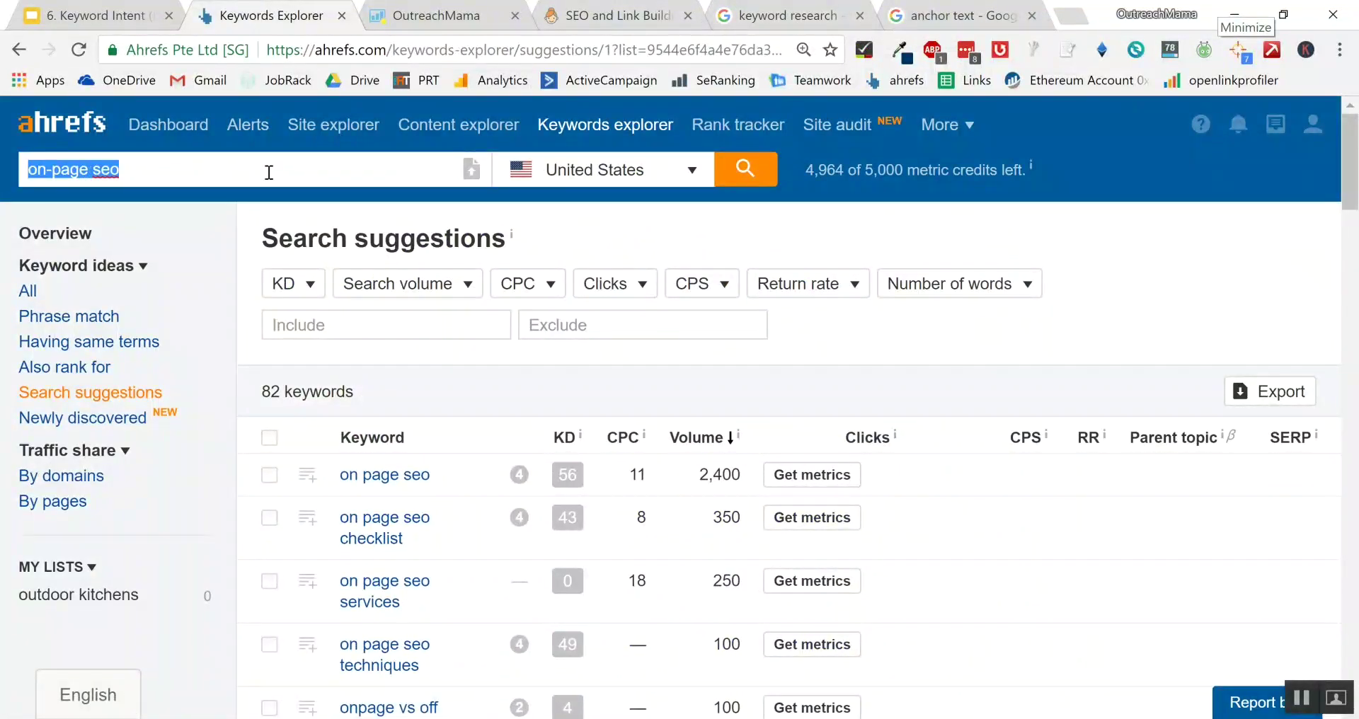
key(ctrl+v)
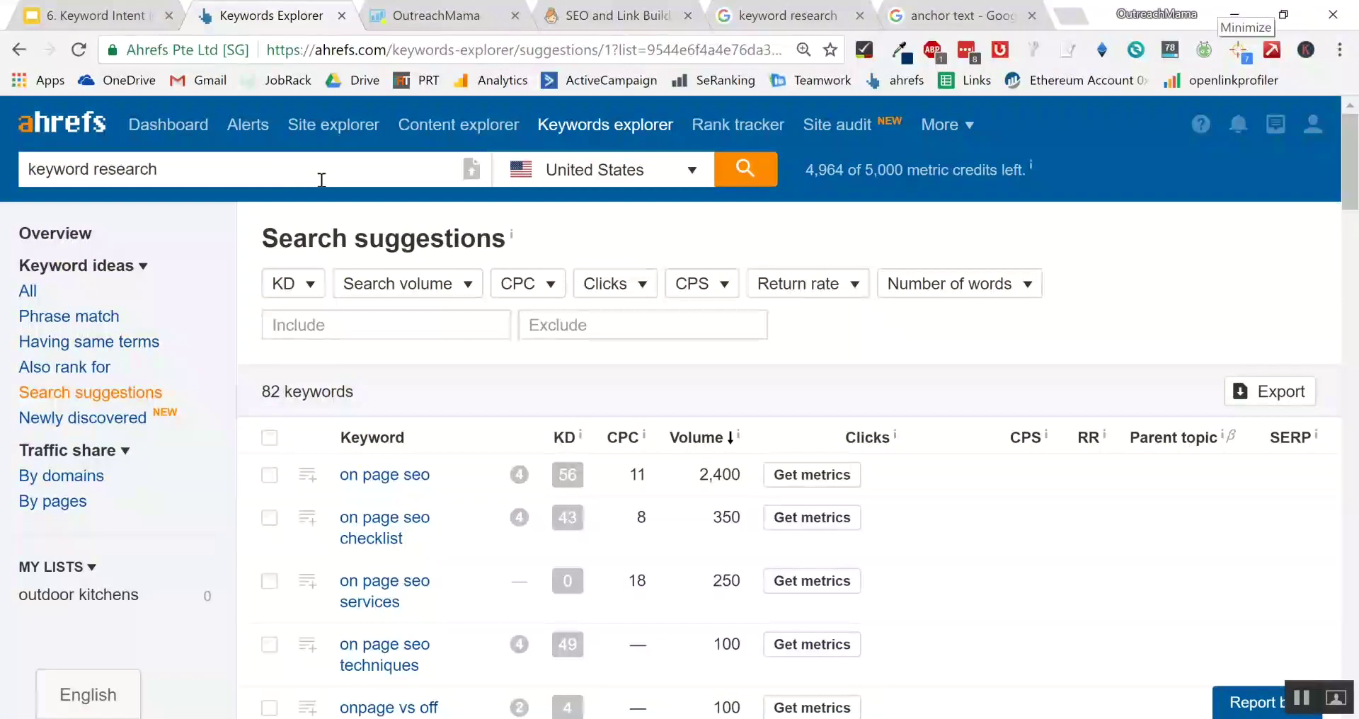
click(732, 172)
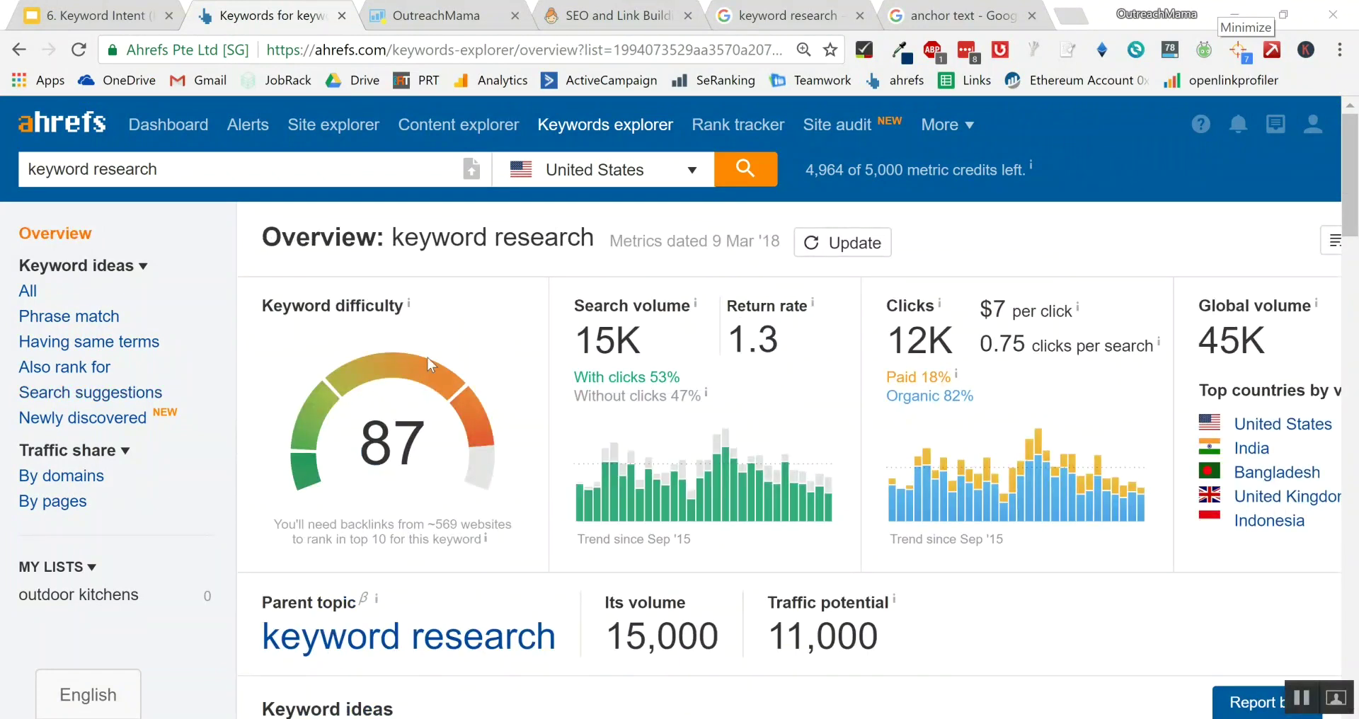
Step: Review the difficulty, volume and clicks metrics for "keyword research" and open the full list of its search suggestions
mouse_move(409, 311)
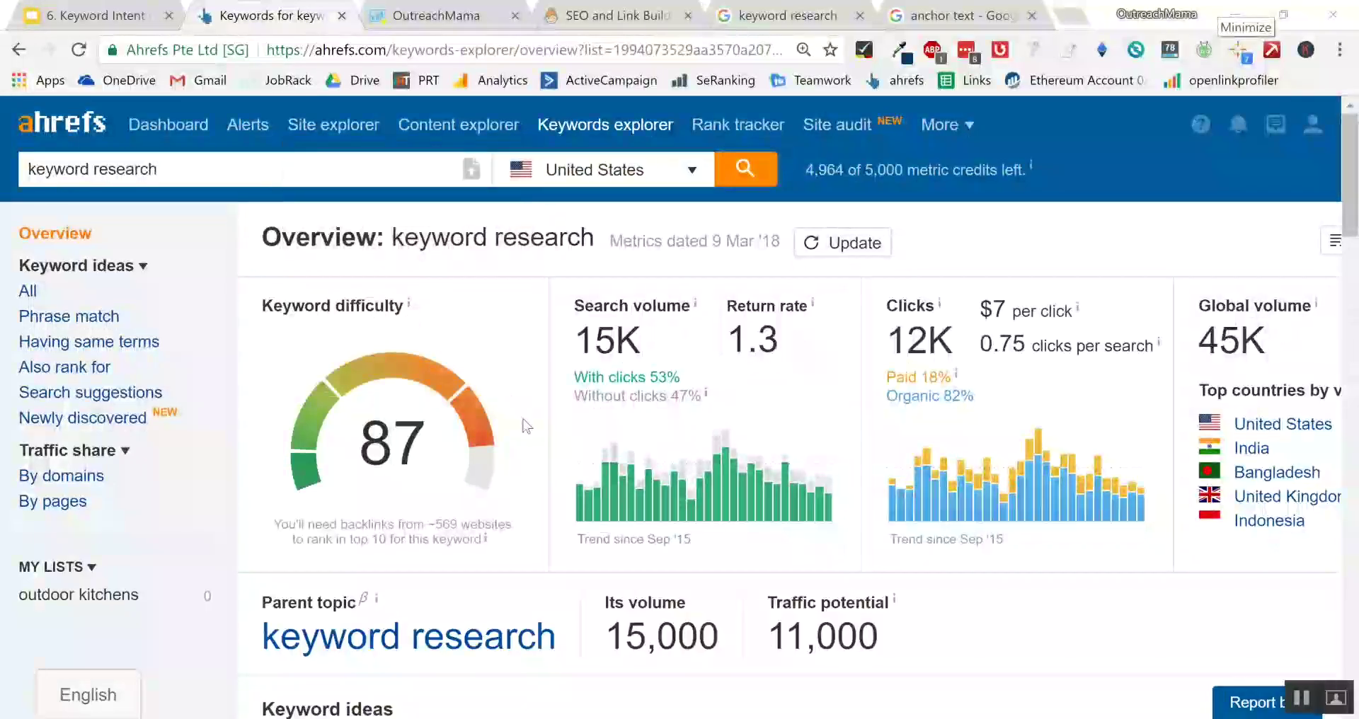
scroll(524, 425, right, 4)
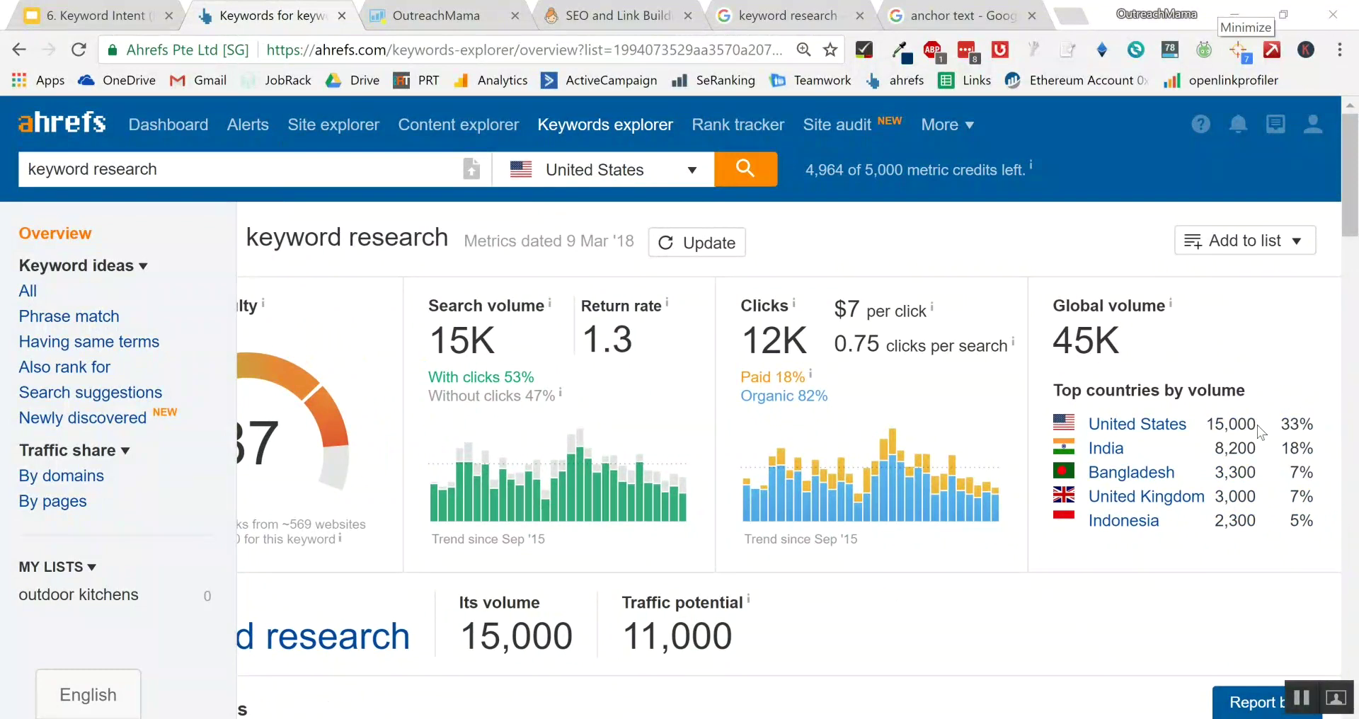
scroll(712, 435, left, 4)
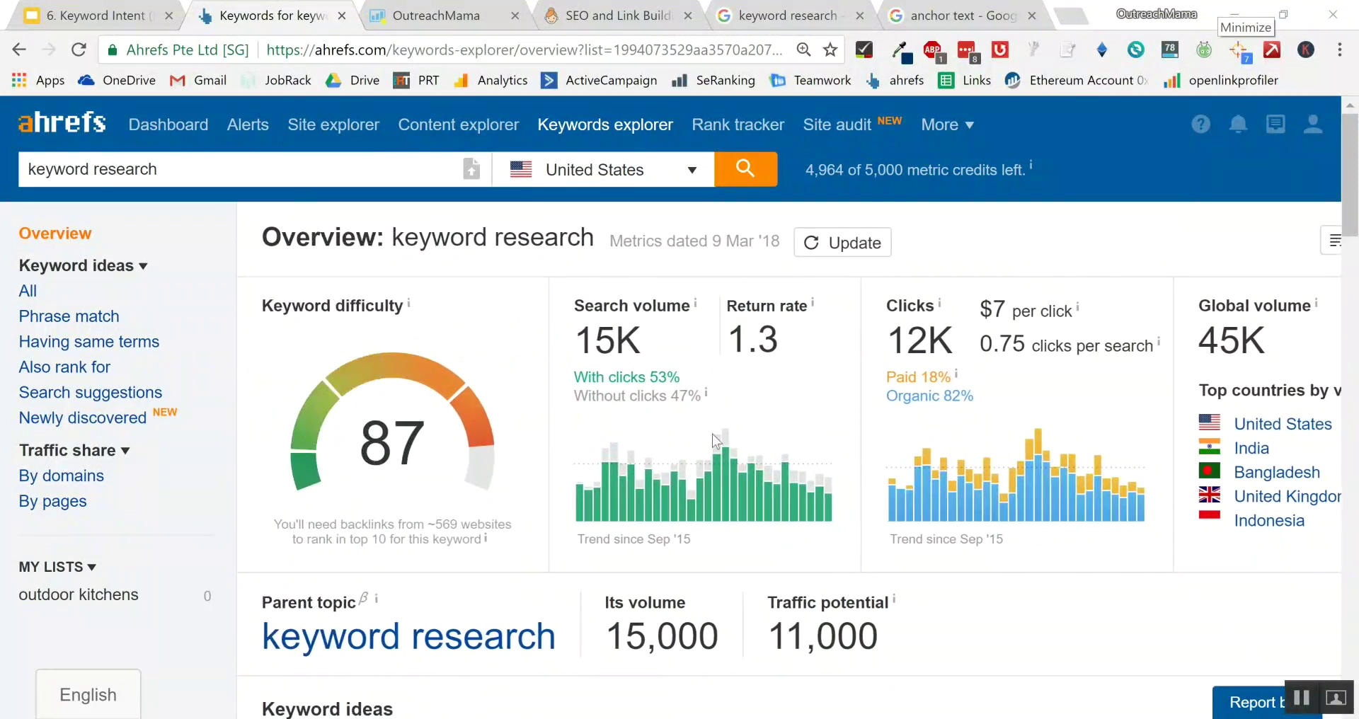
scroll(712, 435, down, 6)
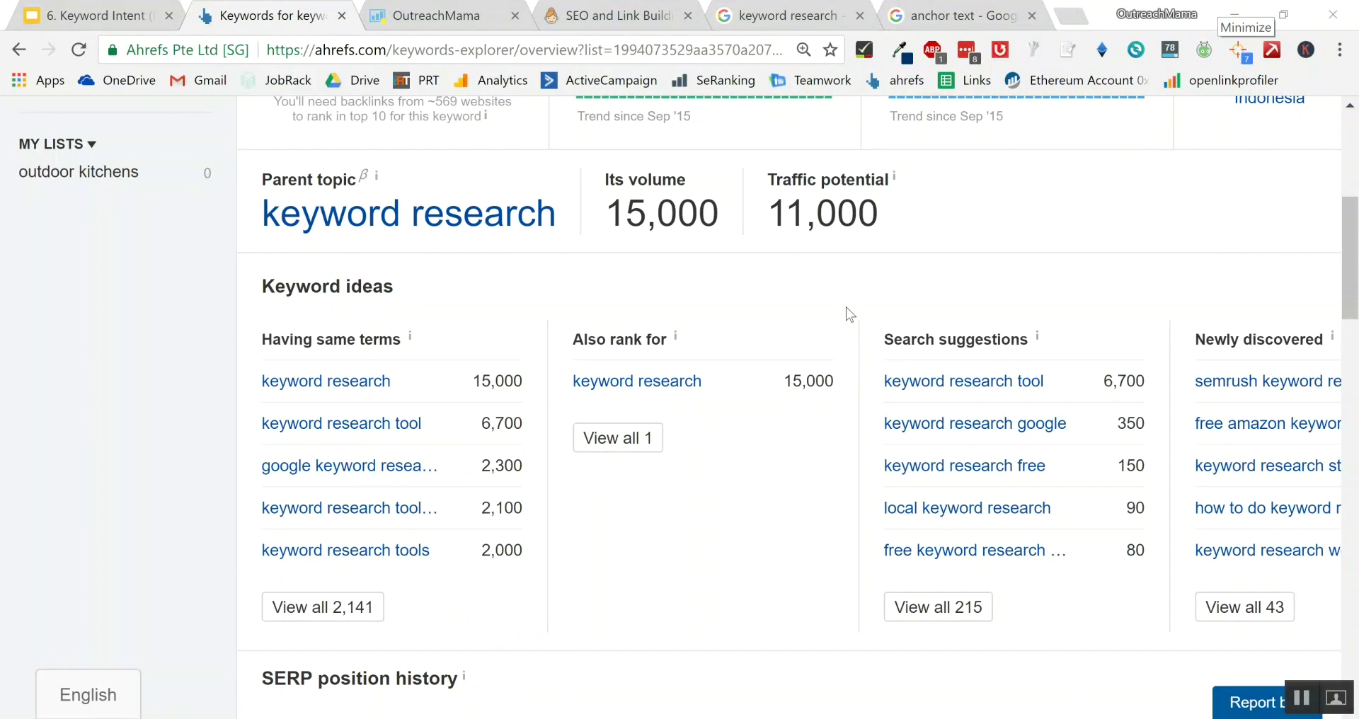
click(932, 607)
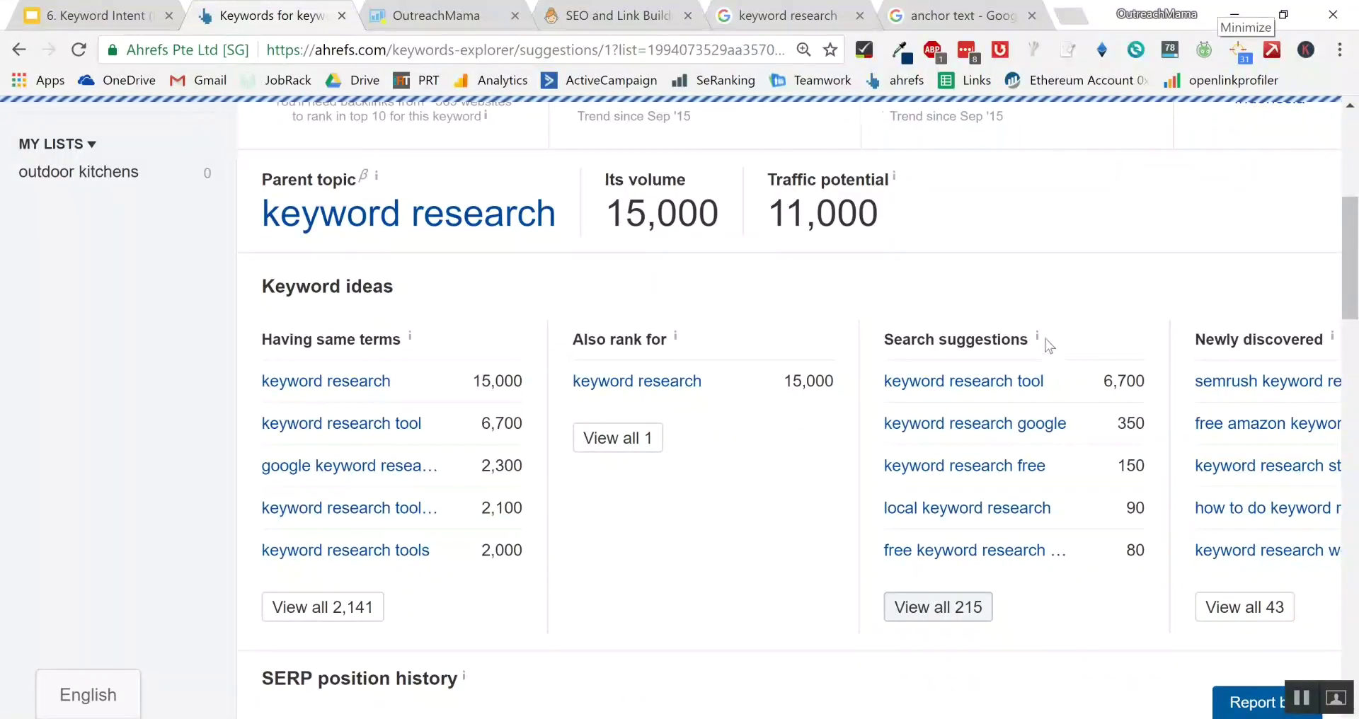
mouse_move(1041, 341)
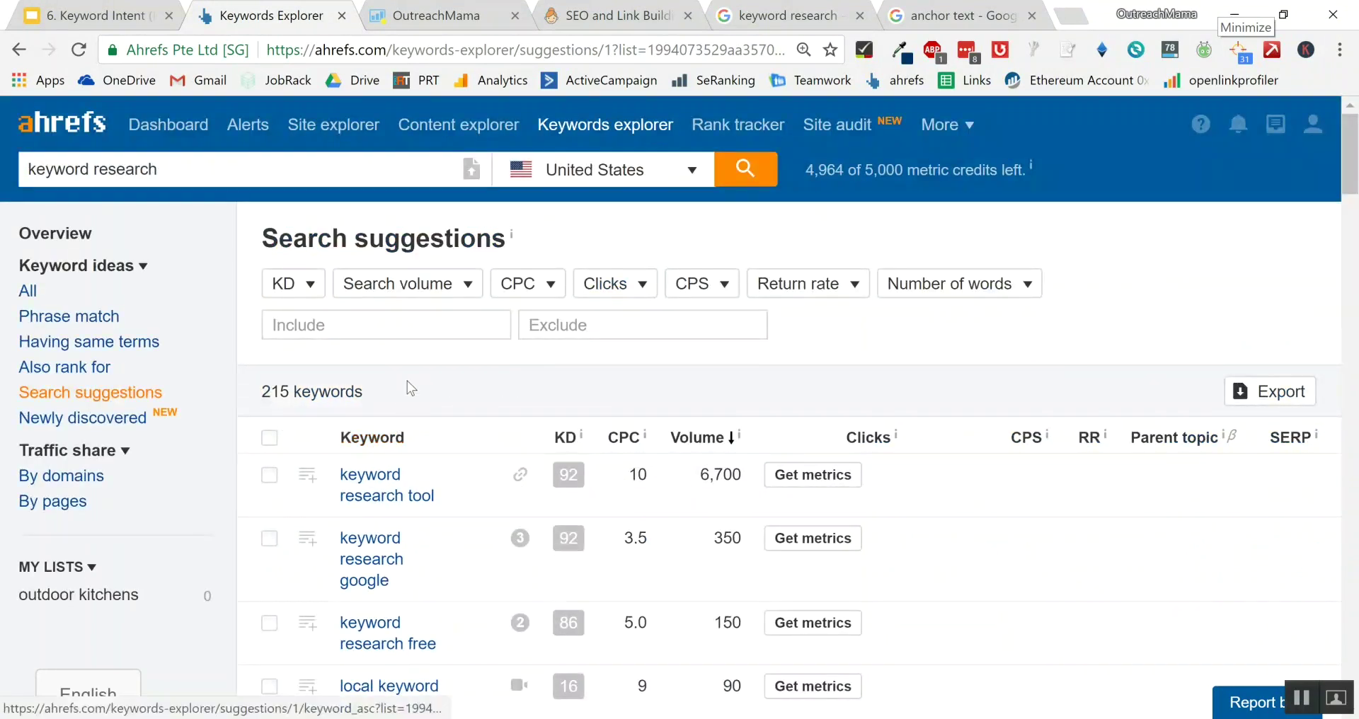
Step: Select all listed search suggestions, export them to CSV in the Microsoft Excel (UTF-16) format and open the downloaded file
click(269, 437)
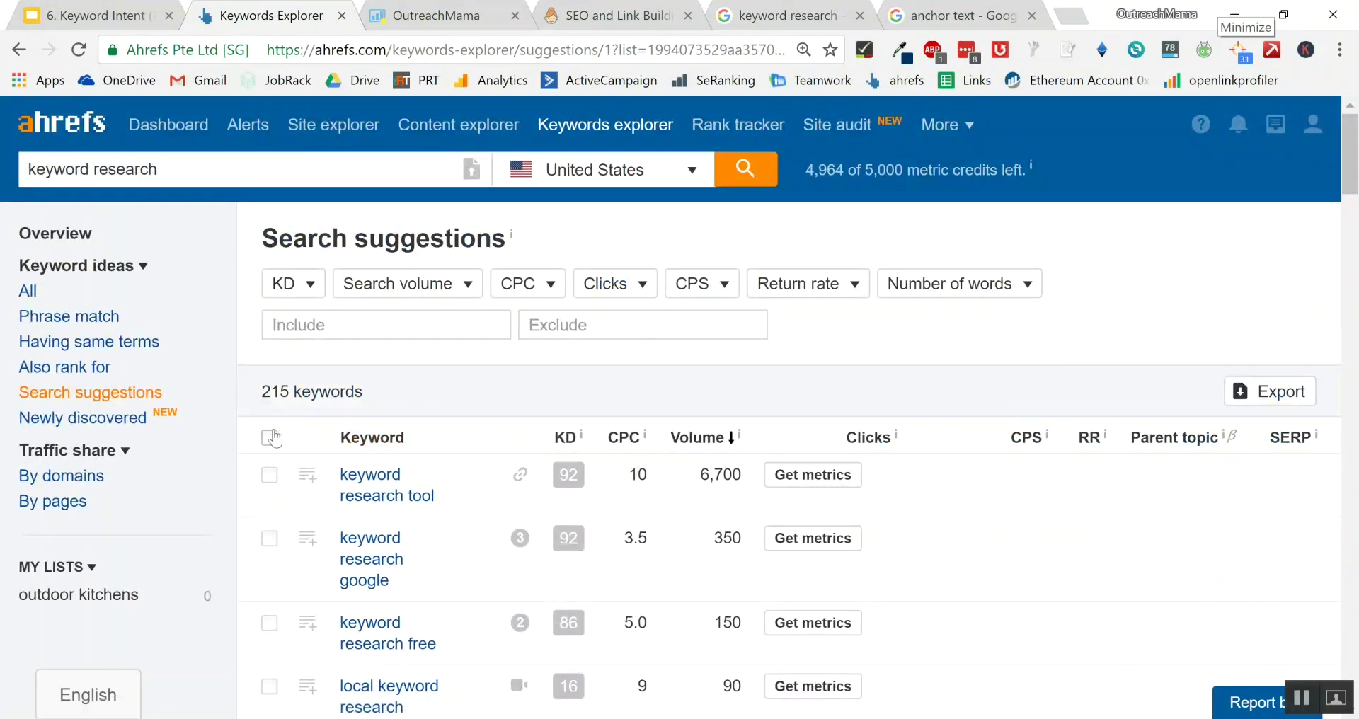
click(1282, 391)
click(637, 322)
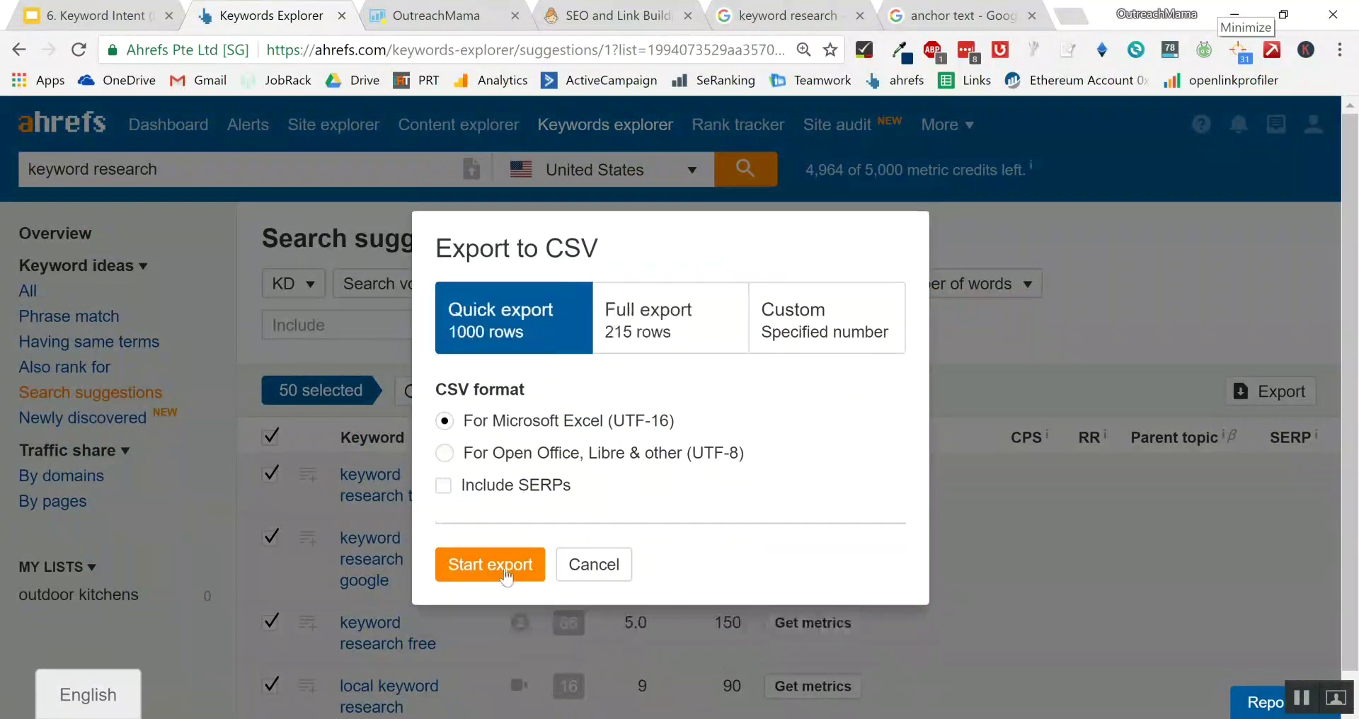
click(491, 571)
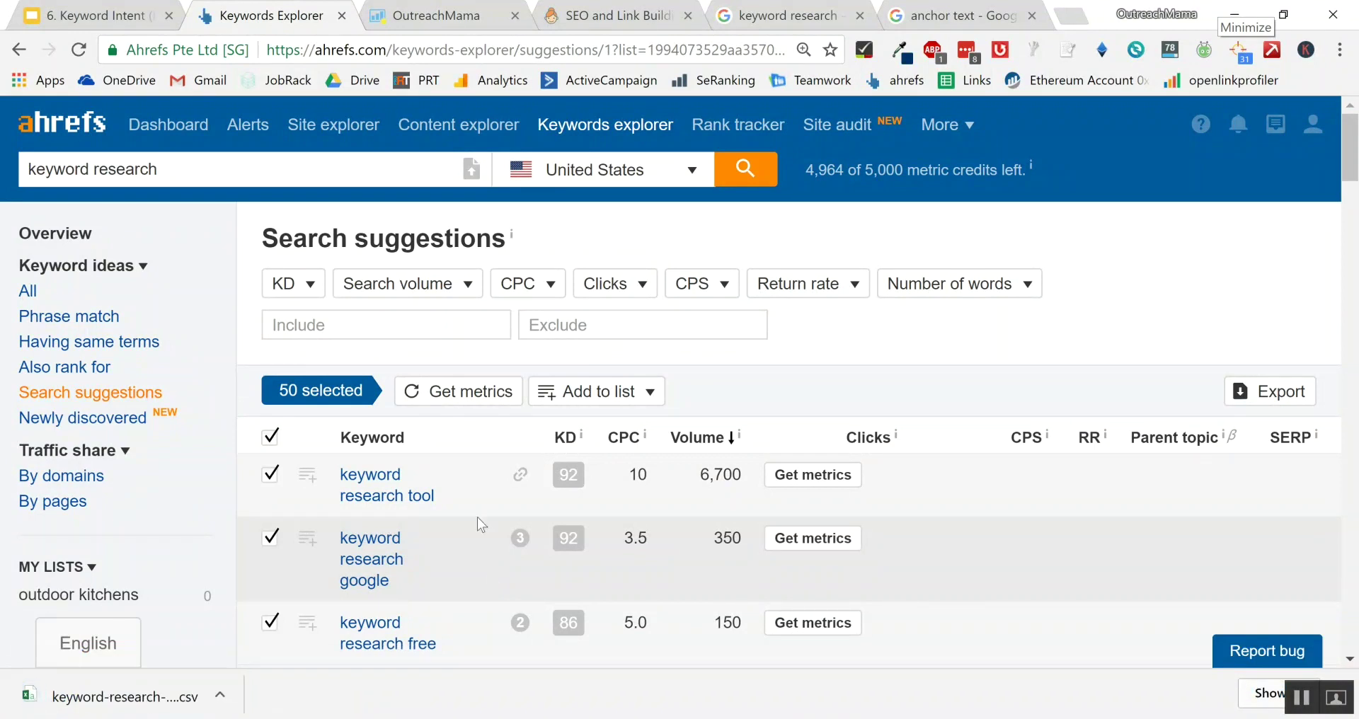
click(106, 697)
Step: Switch to the Keyword Intent presentation and look through its slides on the navigational, transactional and investigational intent types
click(129, 15)
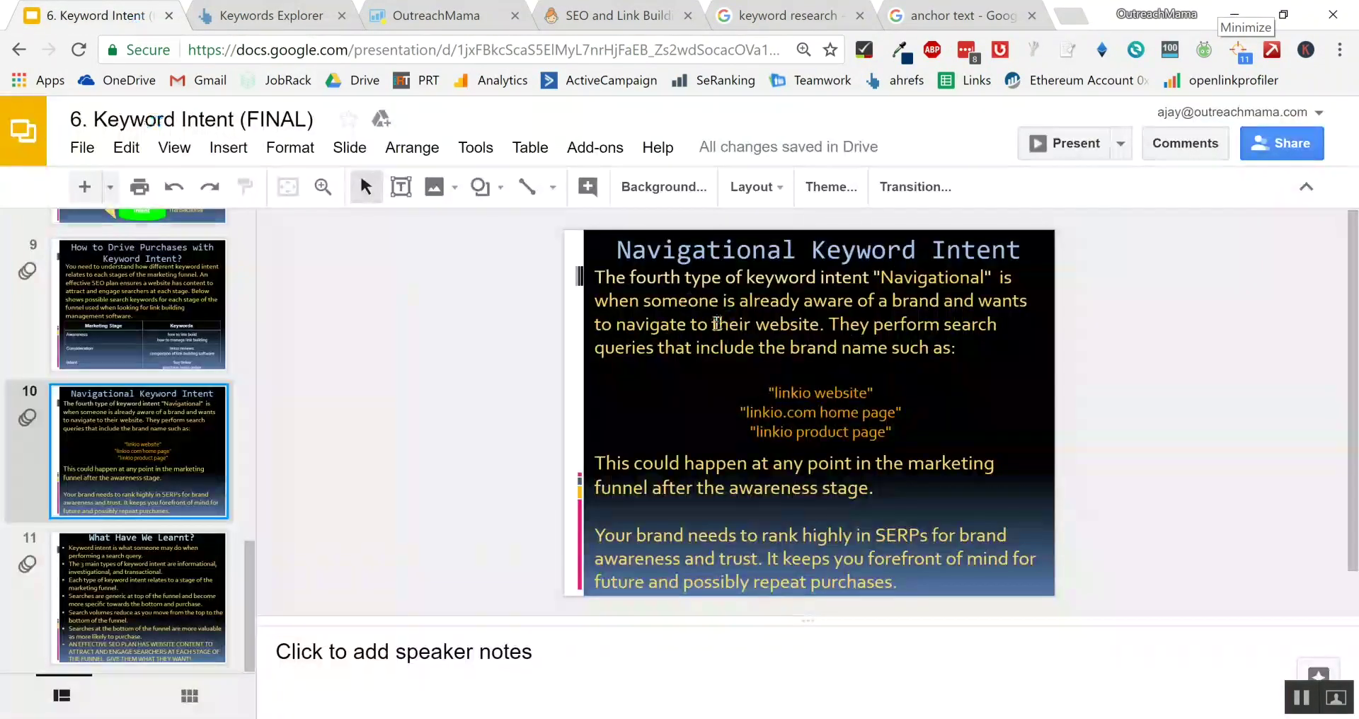
scroll(691, 383, down, 1)
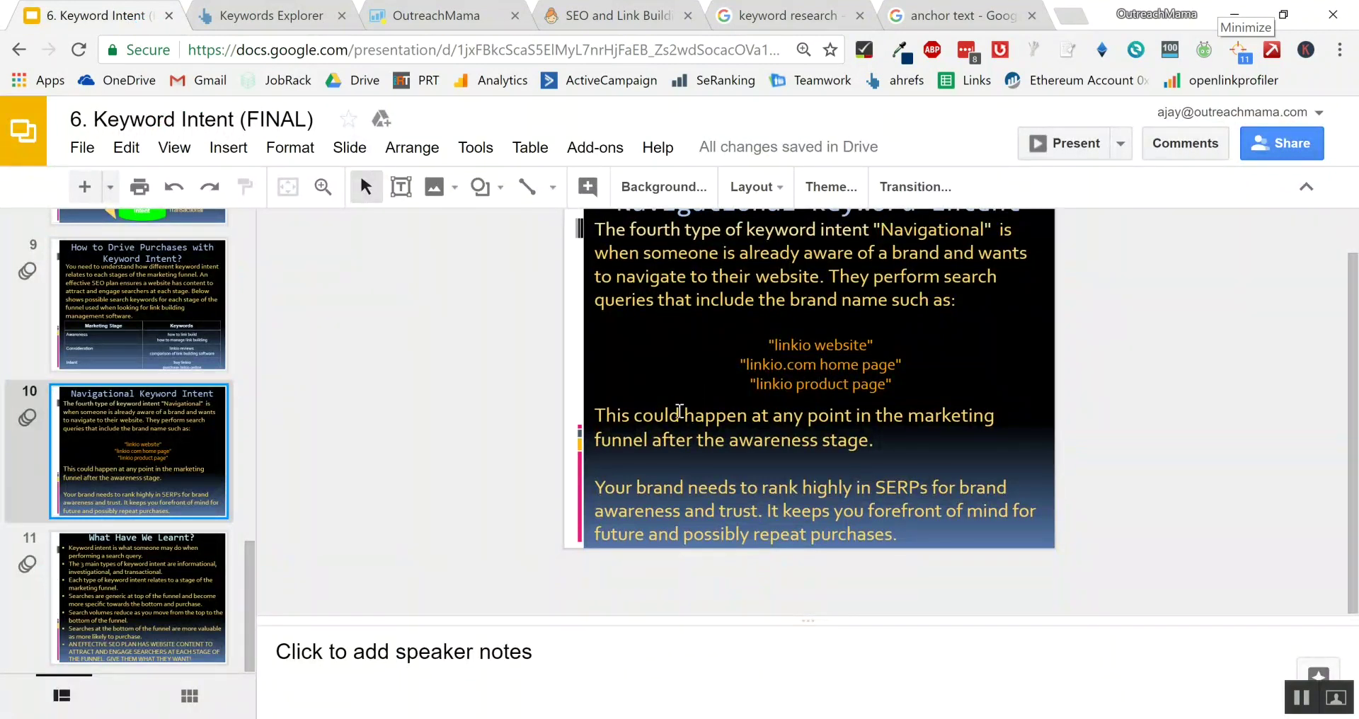
scroll(181, 437, up, 15)
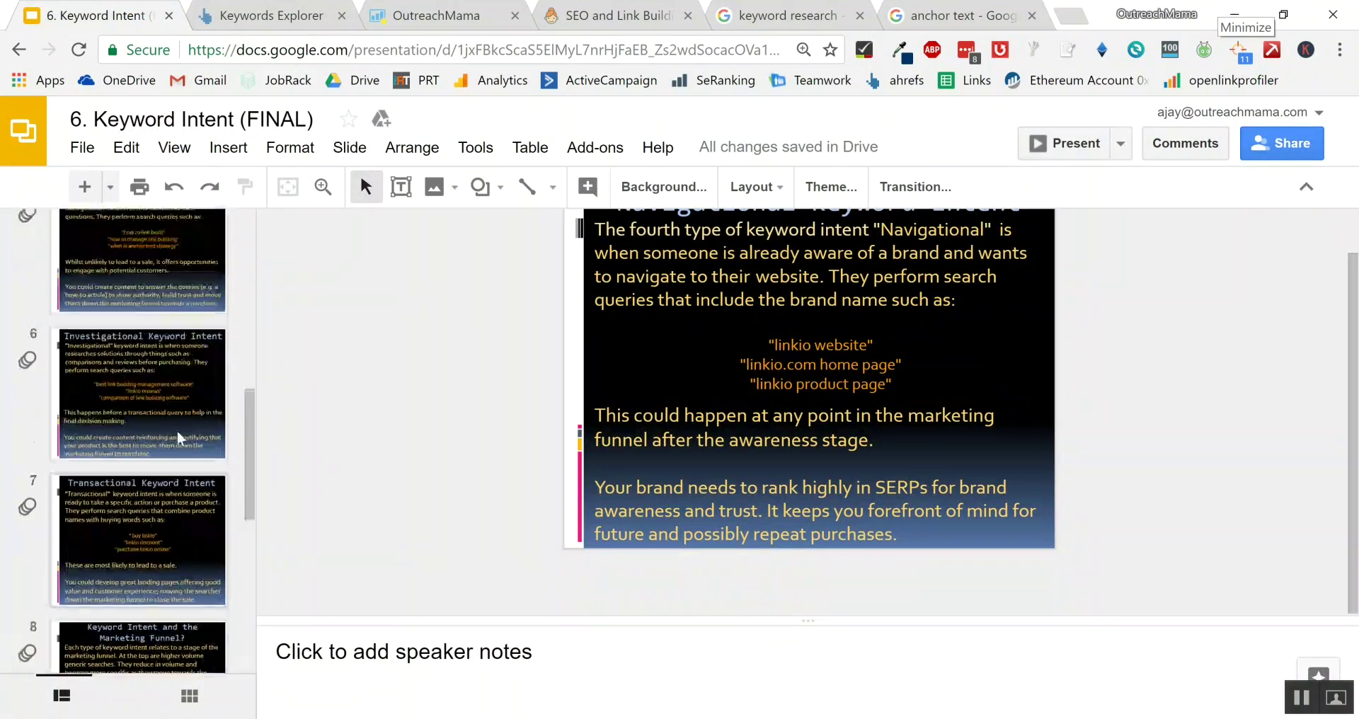
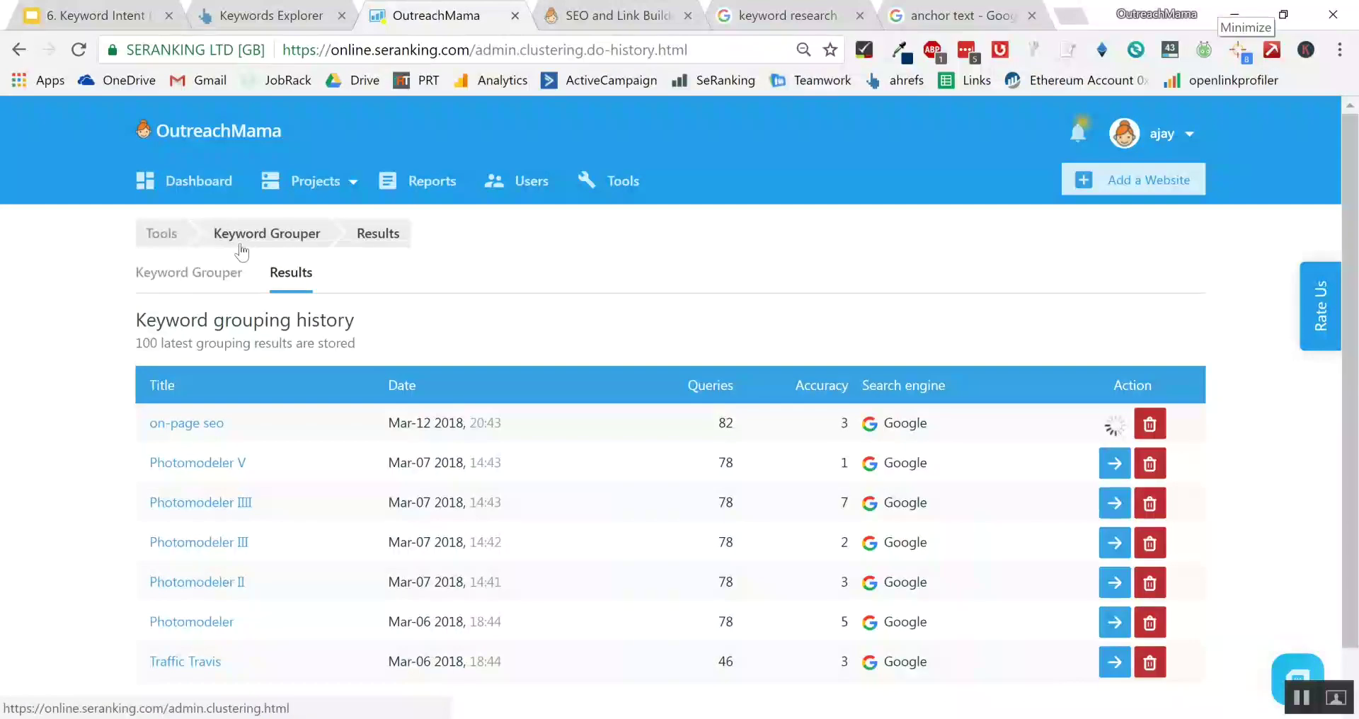
Step: Start a new Keyword Grouper report in SE Ranking and title it "Keyword Research"
click(211, 280)
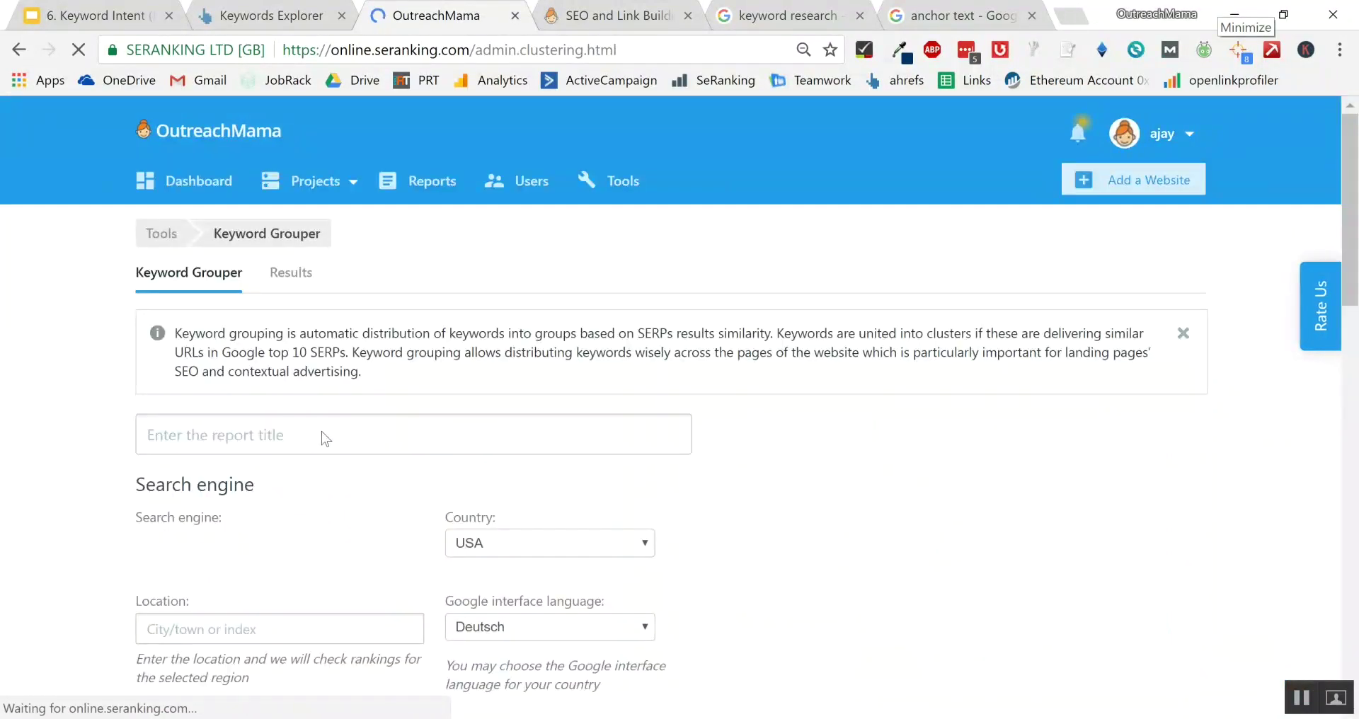
click(325, 438)
text(Keyword )
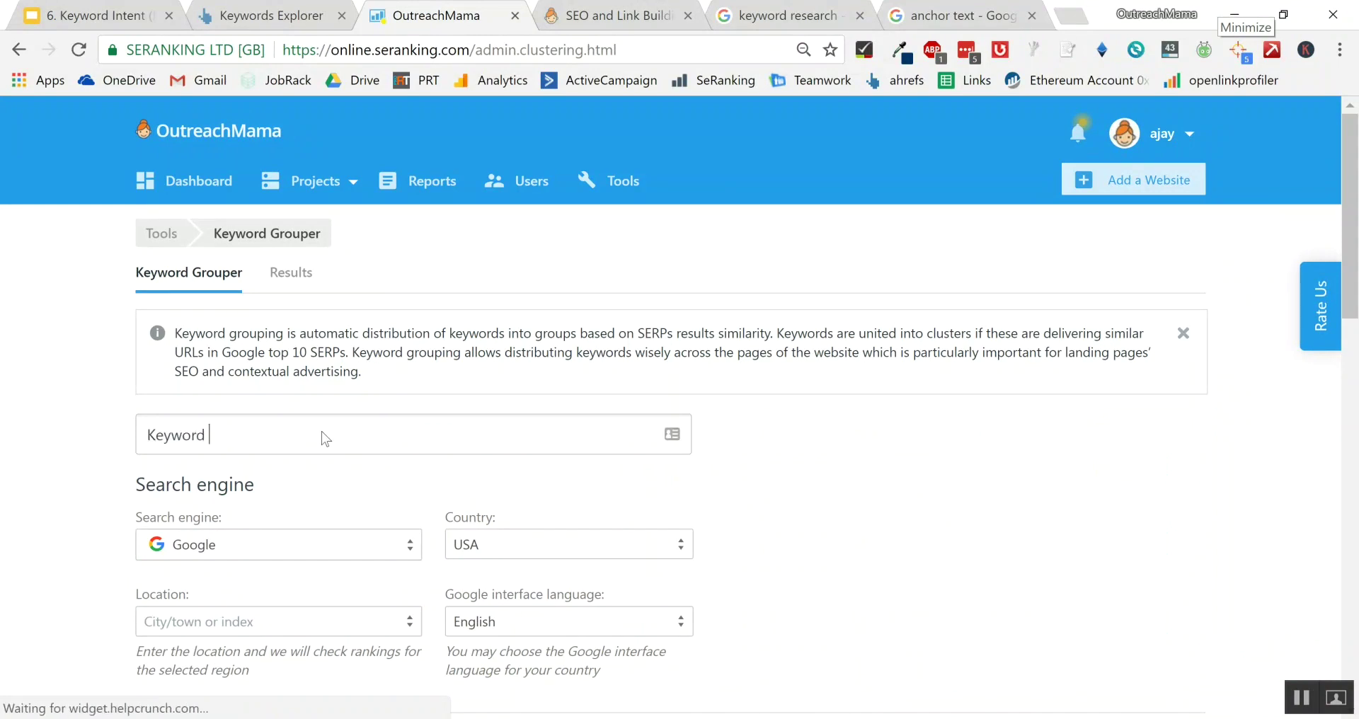
text(Researc)
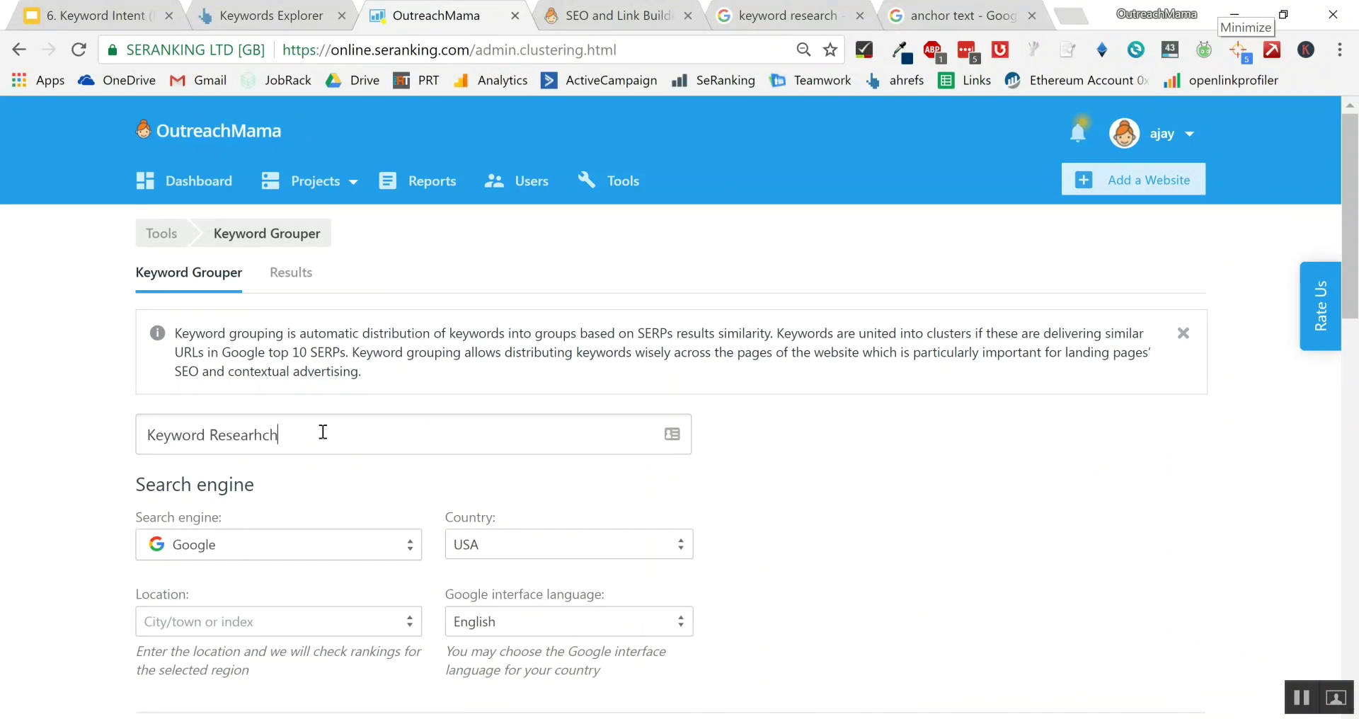
text(h)
Step: Paste the copied keyword research suggestions as the queries to cluster and keep the search volume option at "Check the search volume"
scroll(323, 431, down, 5)
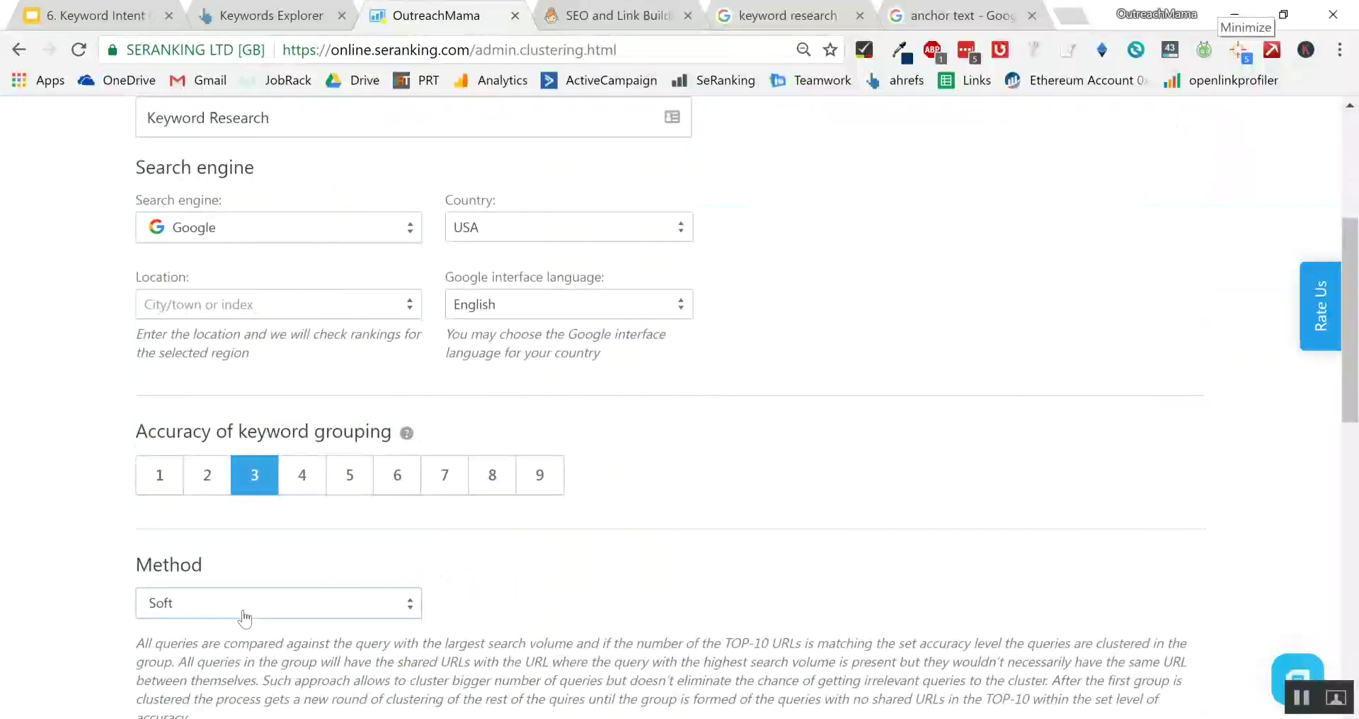
scroll(244, 617, down, 6)
key(ctrl+v)
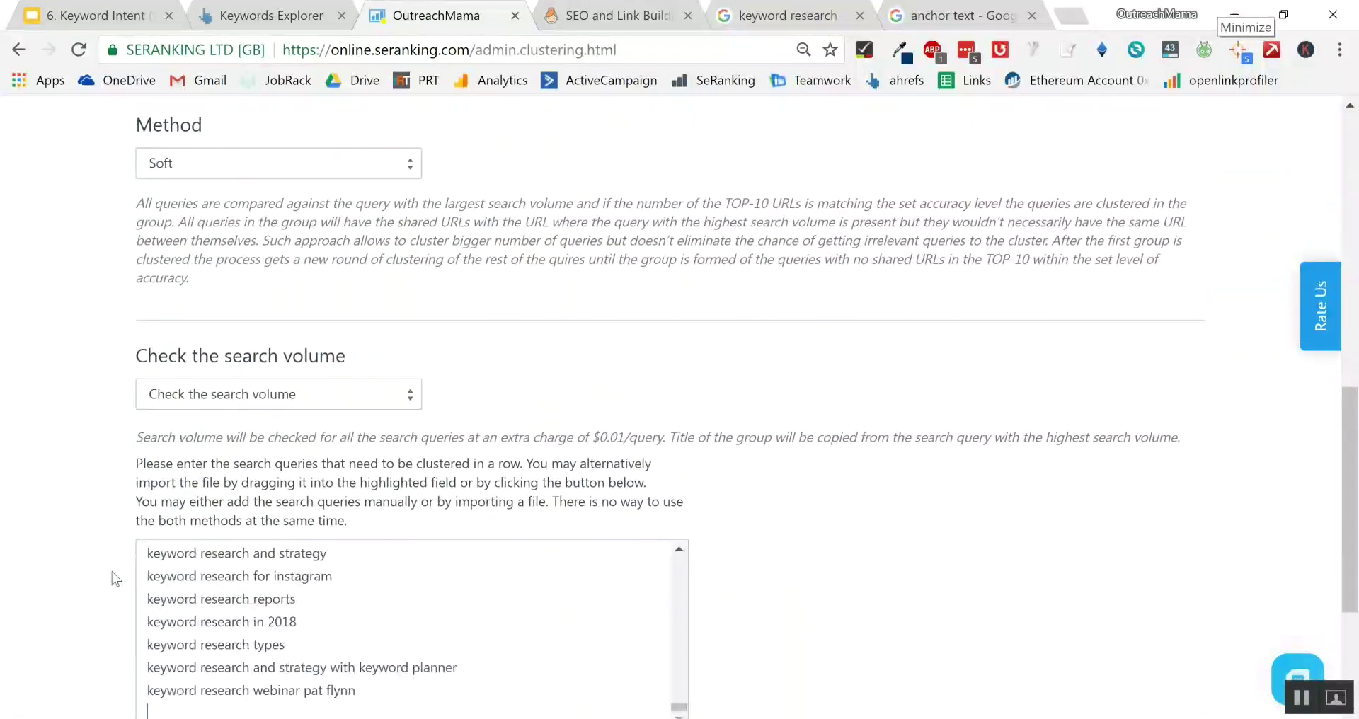
scroll(77, 572, down, 2)
click(226, 289)
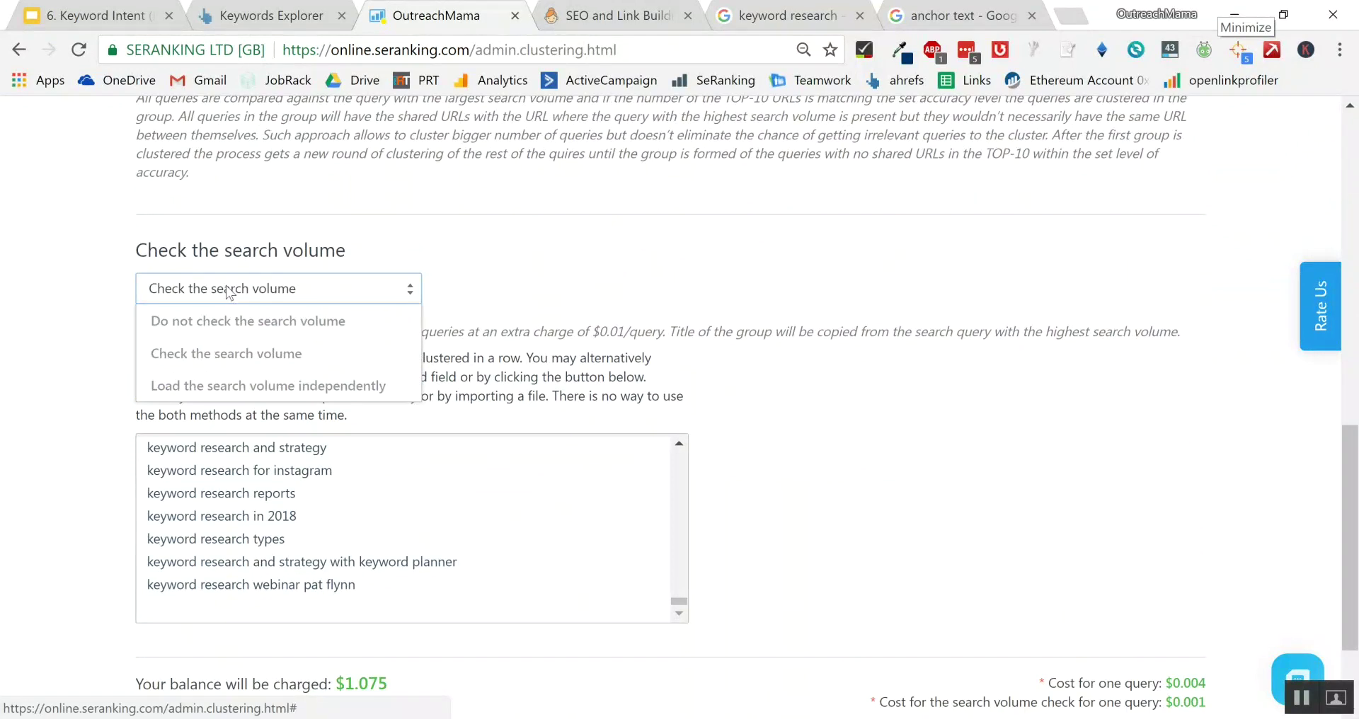
click(44, 396)
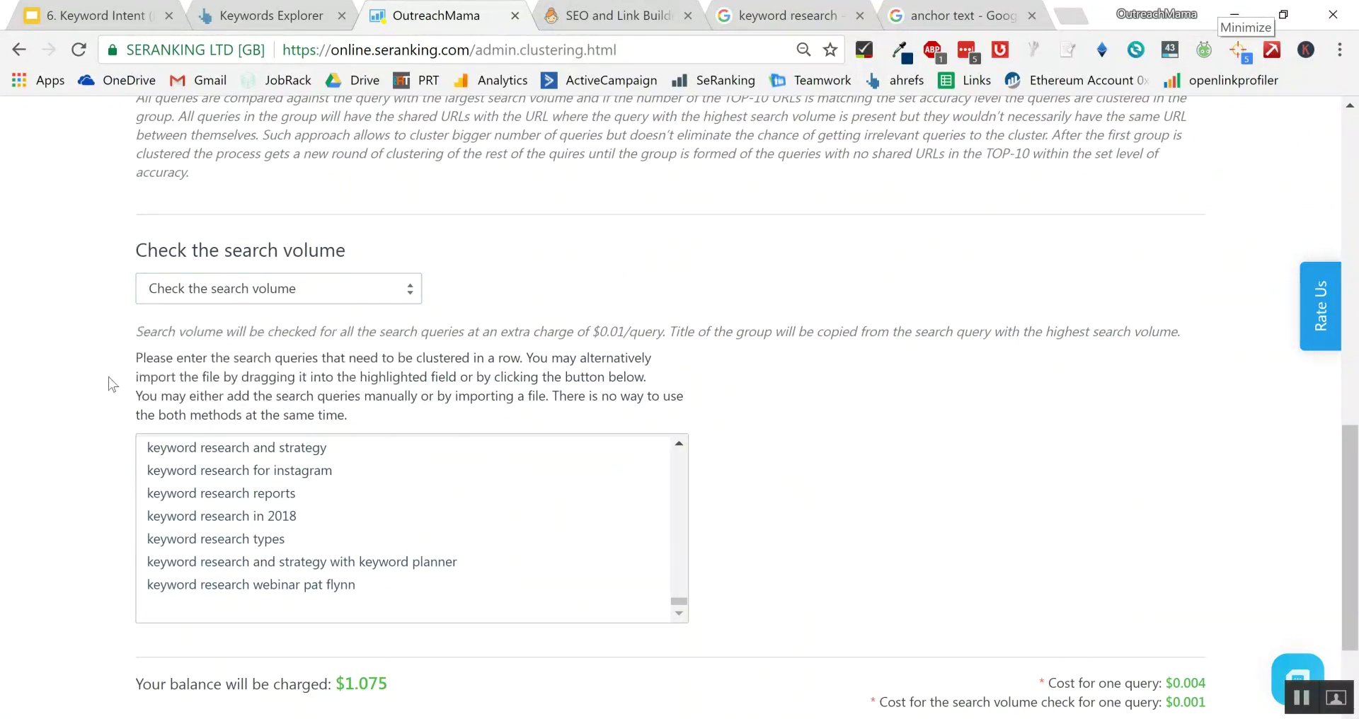
Step: Remove the blank line at the end of the query list and start the grouping
scroll(106, 407, down, 2)
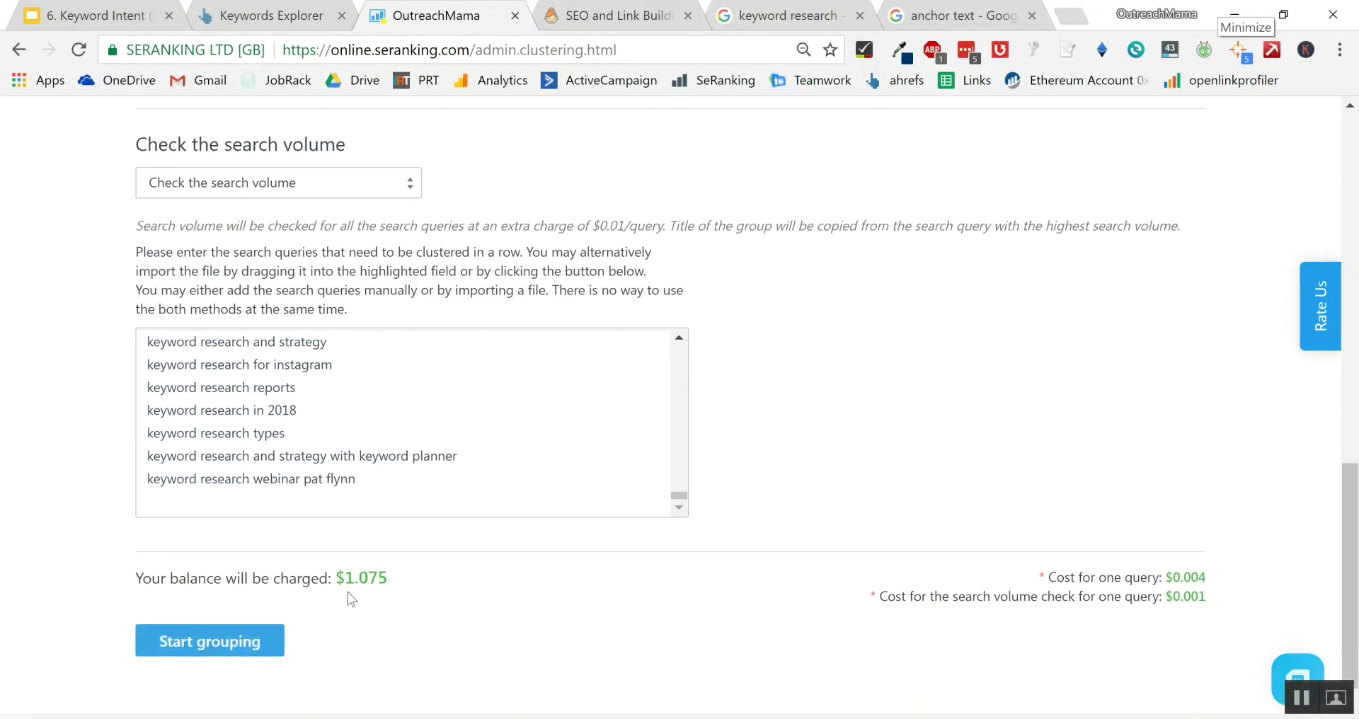
click(363, 492)
key(BackSpace)
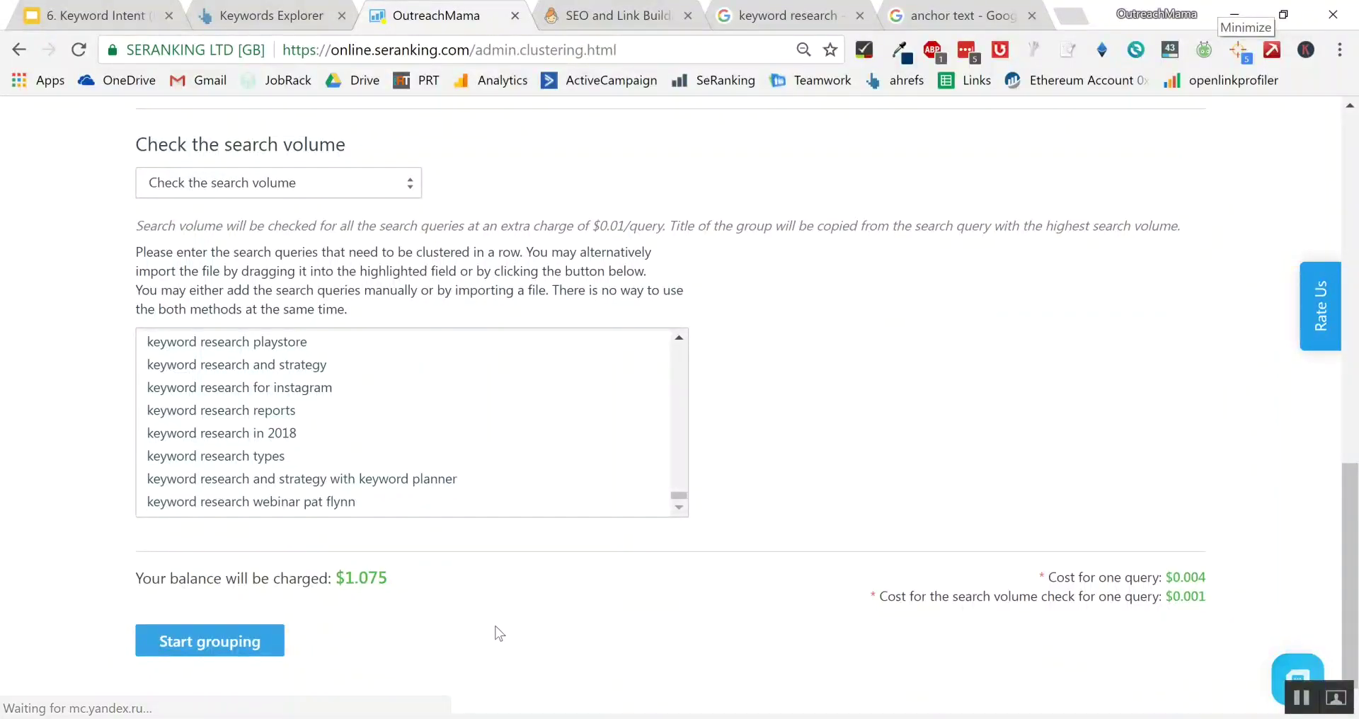
click(249, 644)
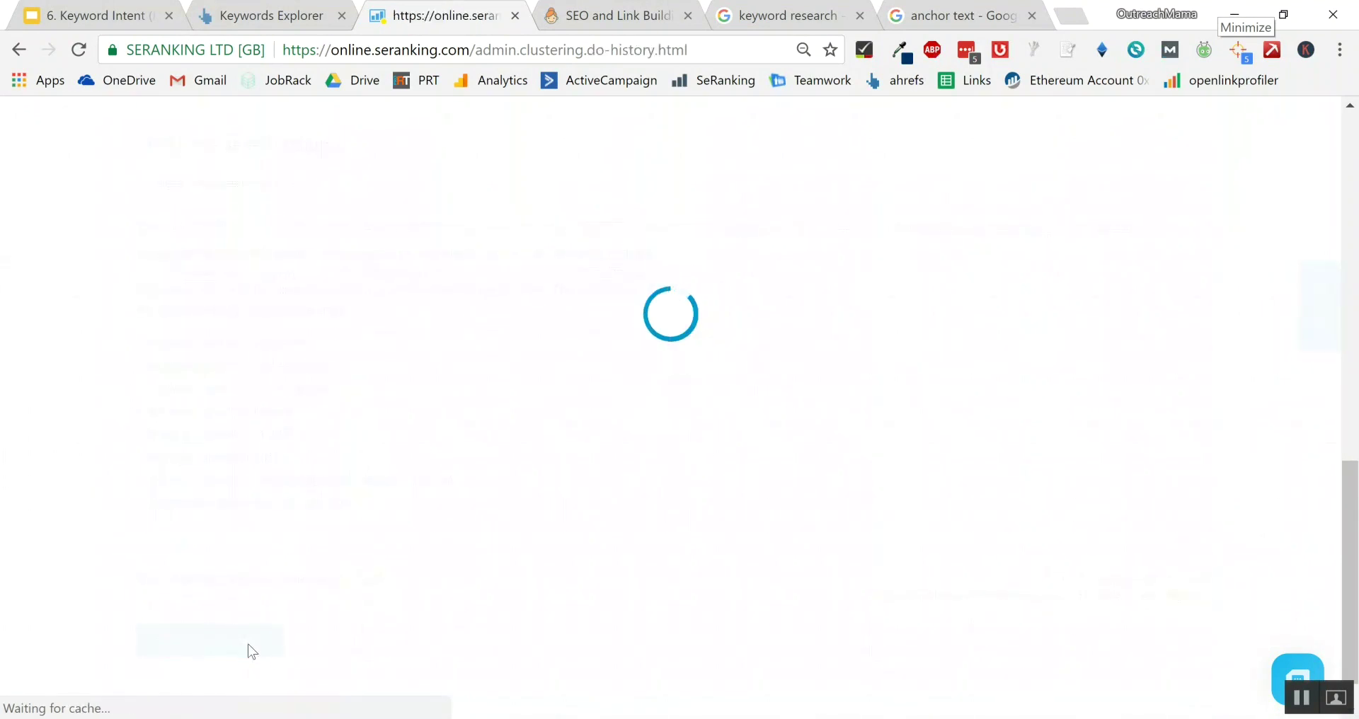
Step: Open the finished Traffic Travis grouping results from the history and expand the "seo software" group
scroll(340, 587, down, 2)
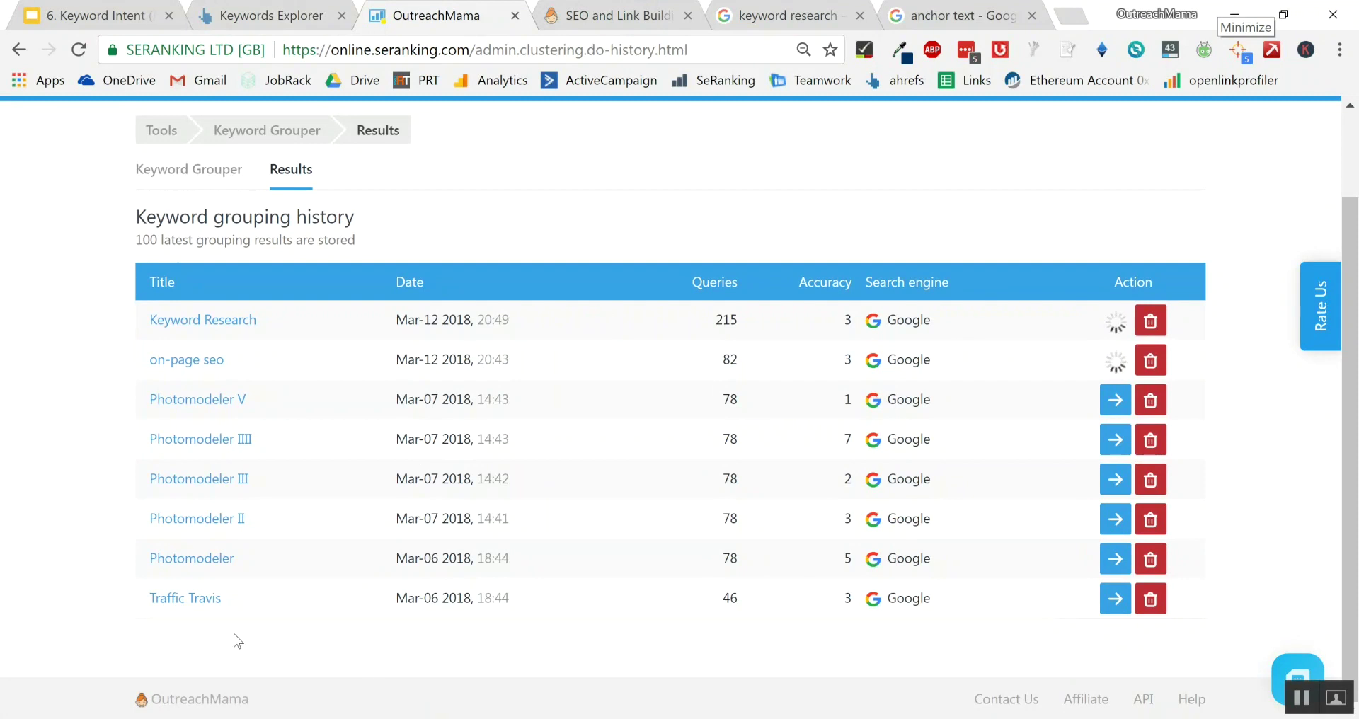
click(1104, 598)
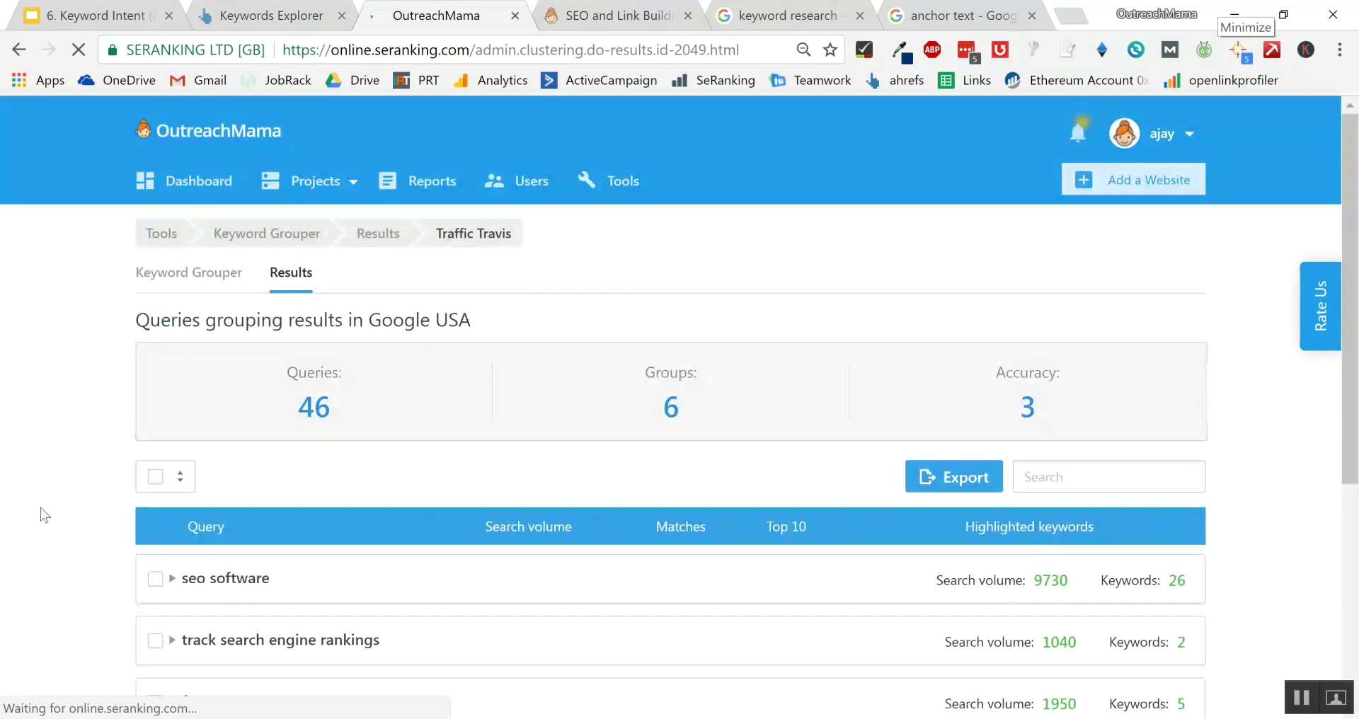
scroll(40, 508, down, 3)
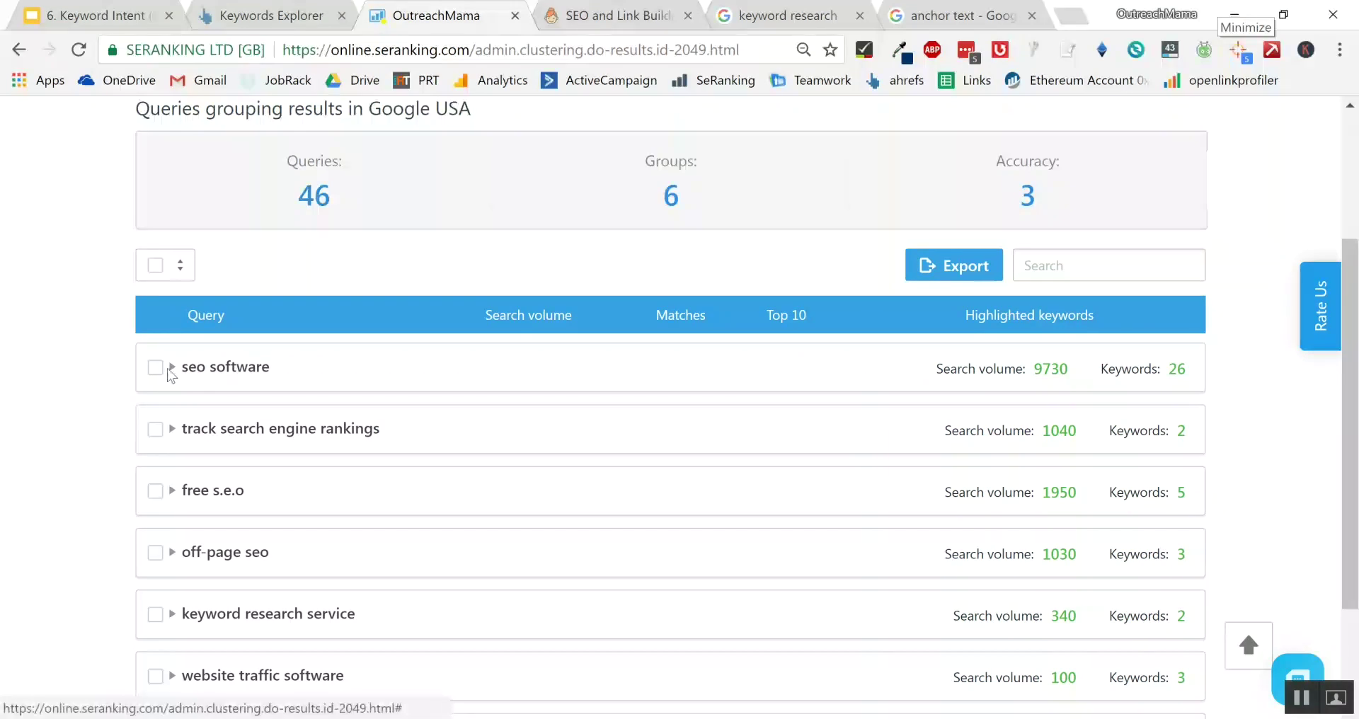
click(171, 369)
scroll(168, 376, down, 1)
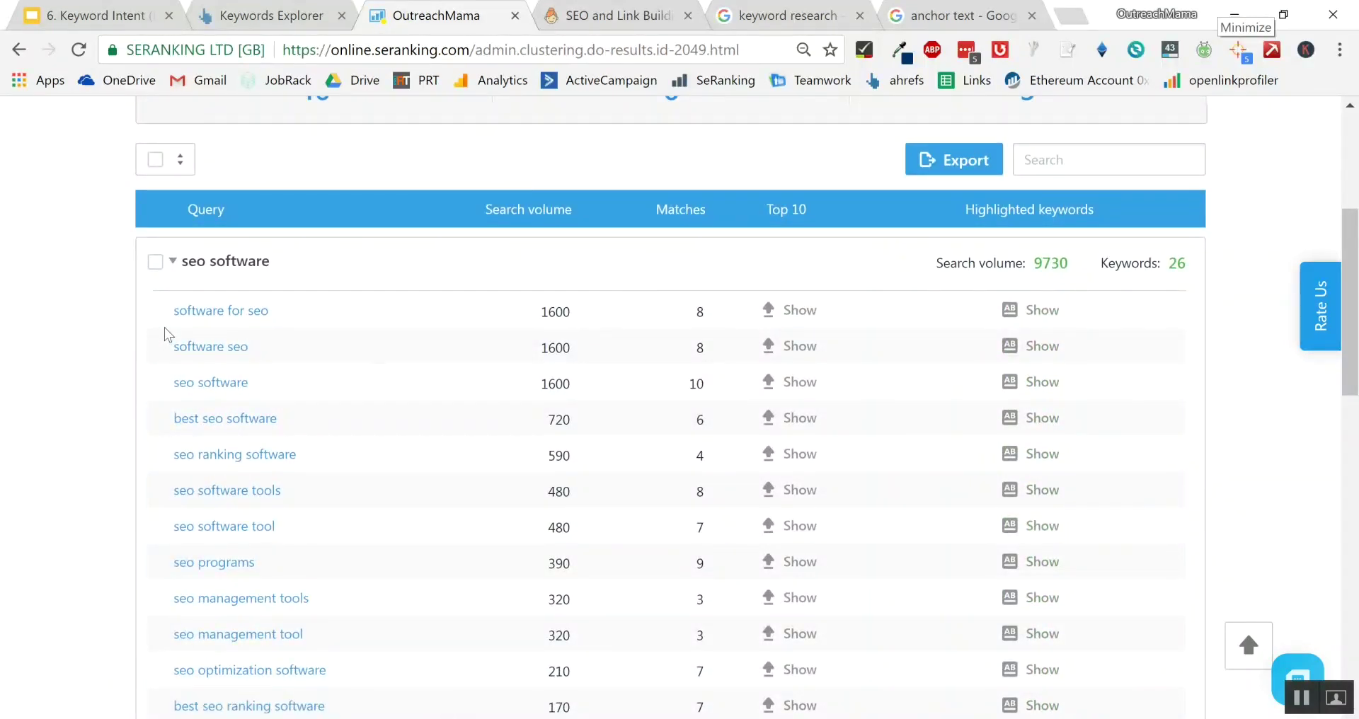
Step: Examine the queries grouped under "seo software", comparing the group's title query with "software for seo" and its number of matches
drag(168, 334, 182, 371)
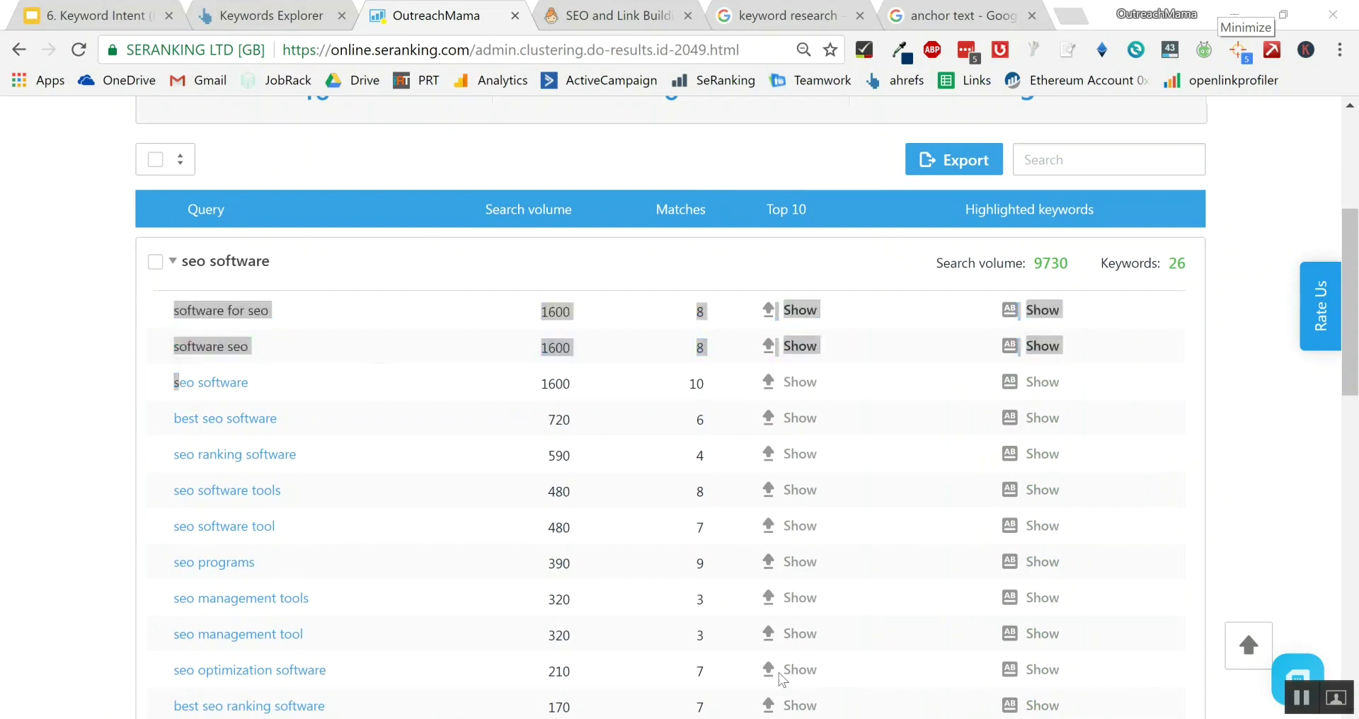
click(69, 384)
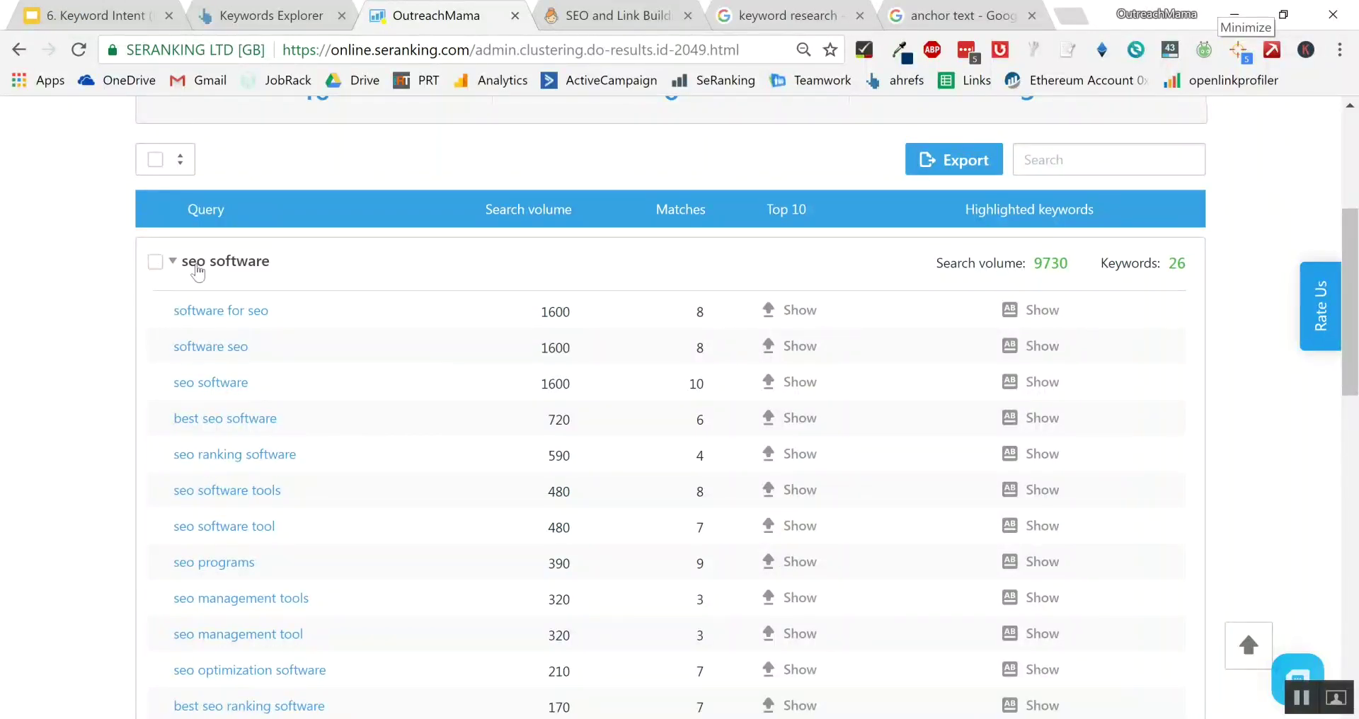
drag(178, 265, 288, 269)
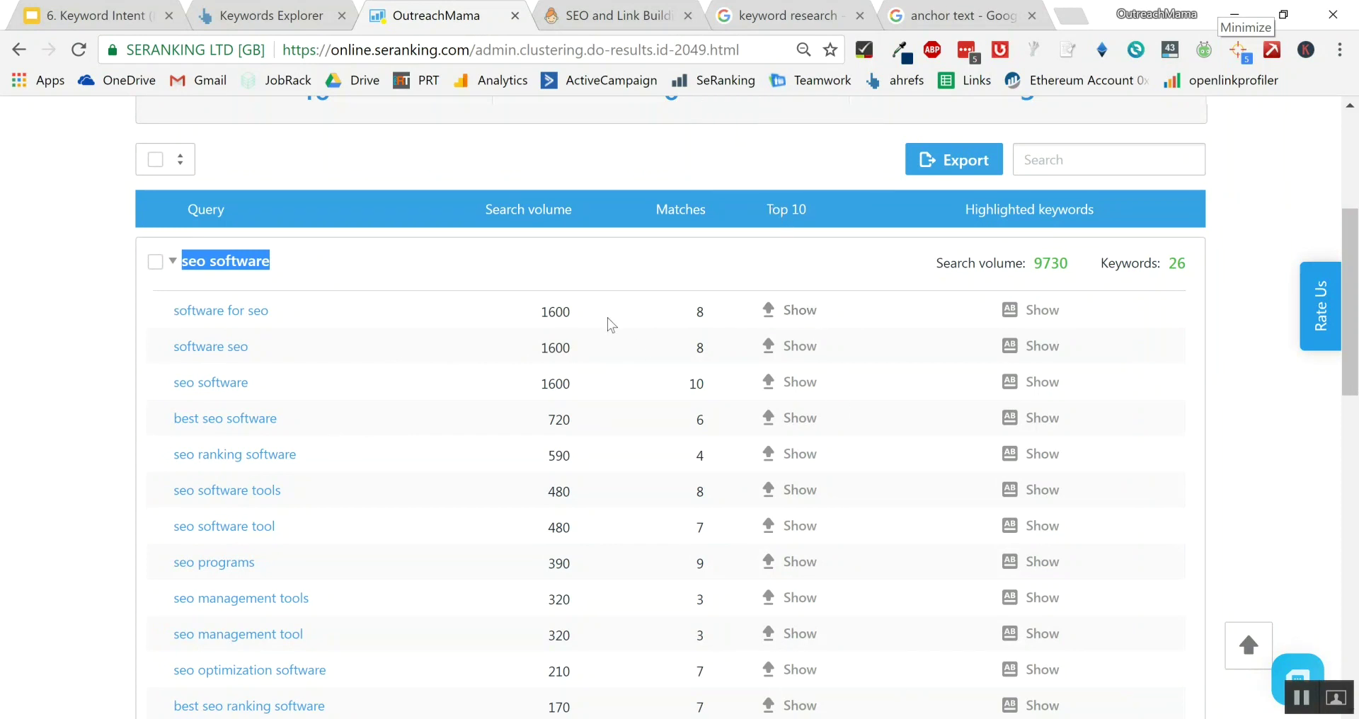
drag(283, 312, 144, 325)
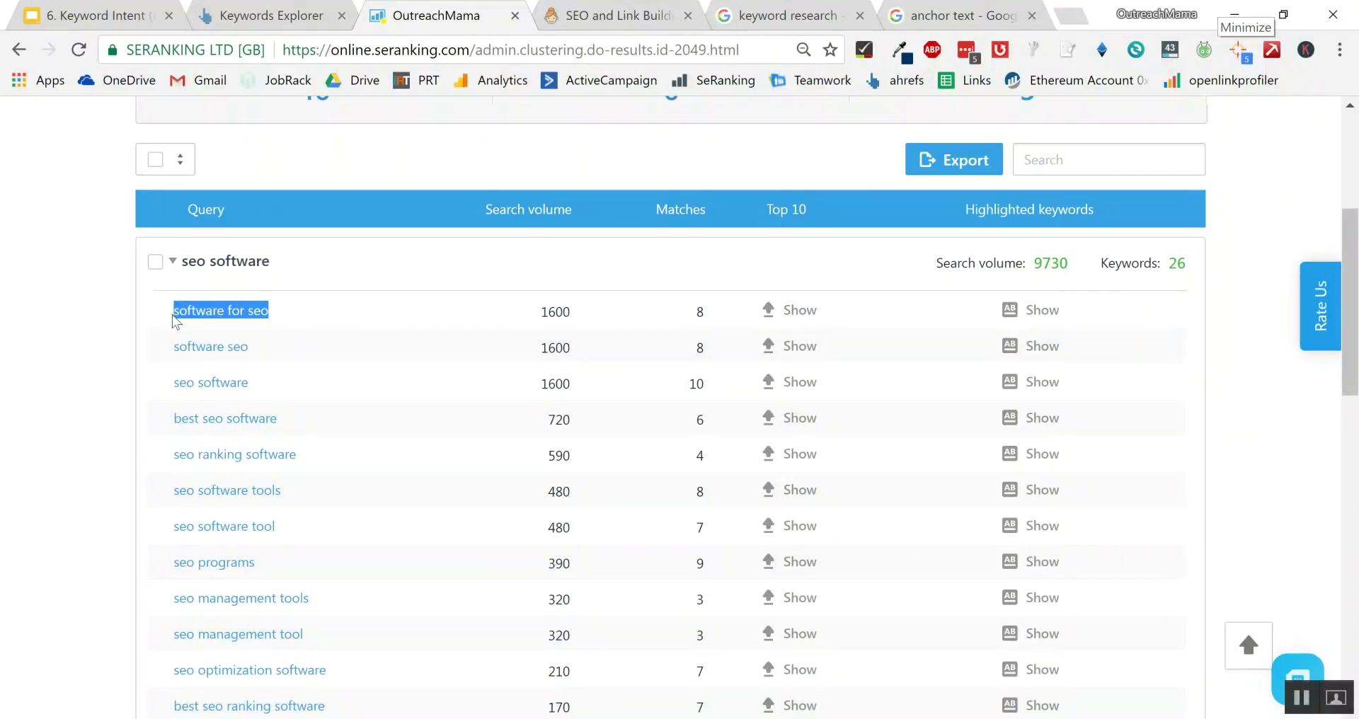
click(704, 319)
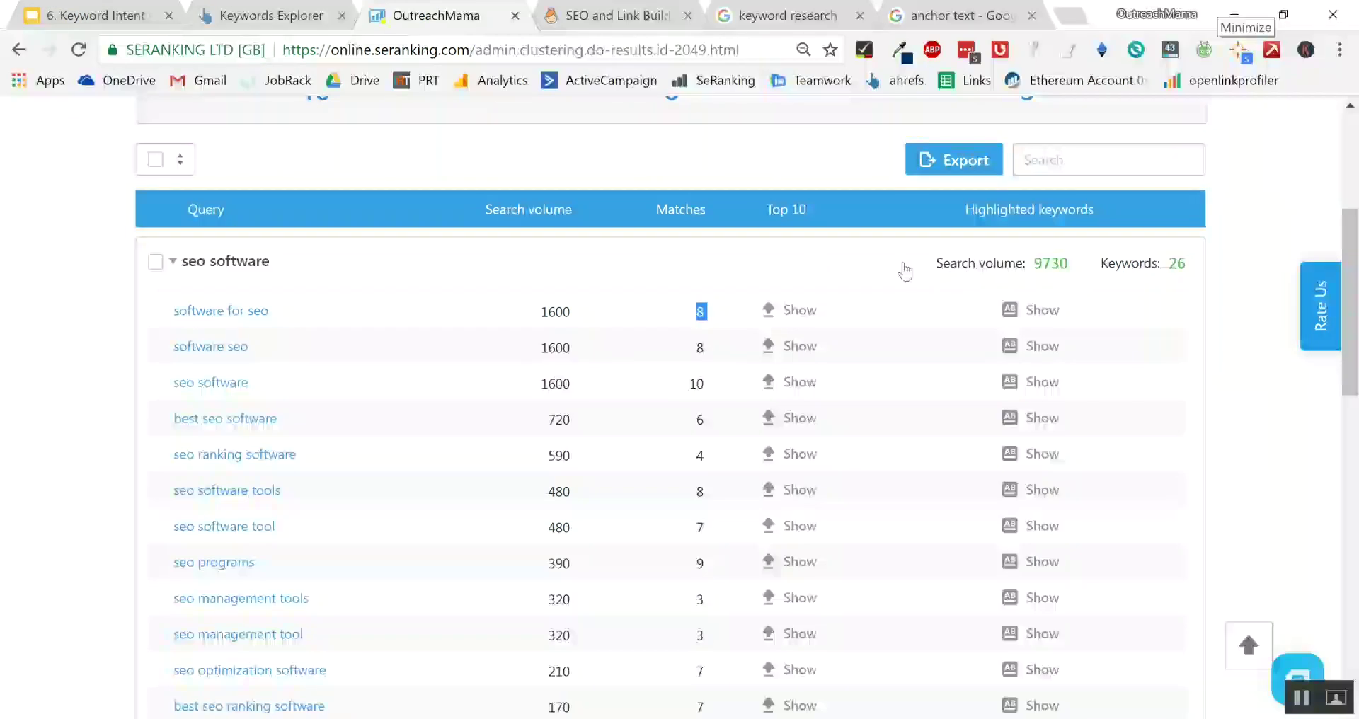
Step: Compare the number of matches for "seo software" with that for "seo management tools" in the "seo software" group
double_click(698, 384)
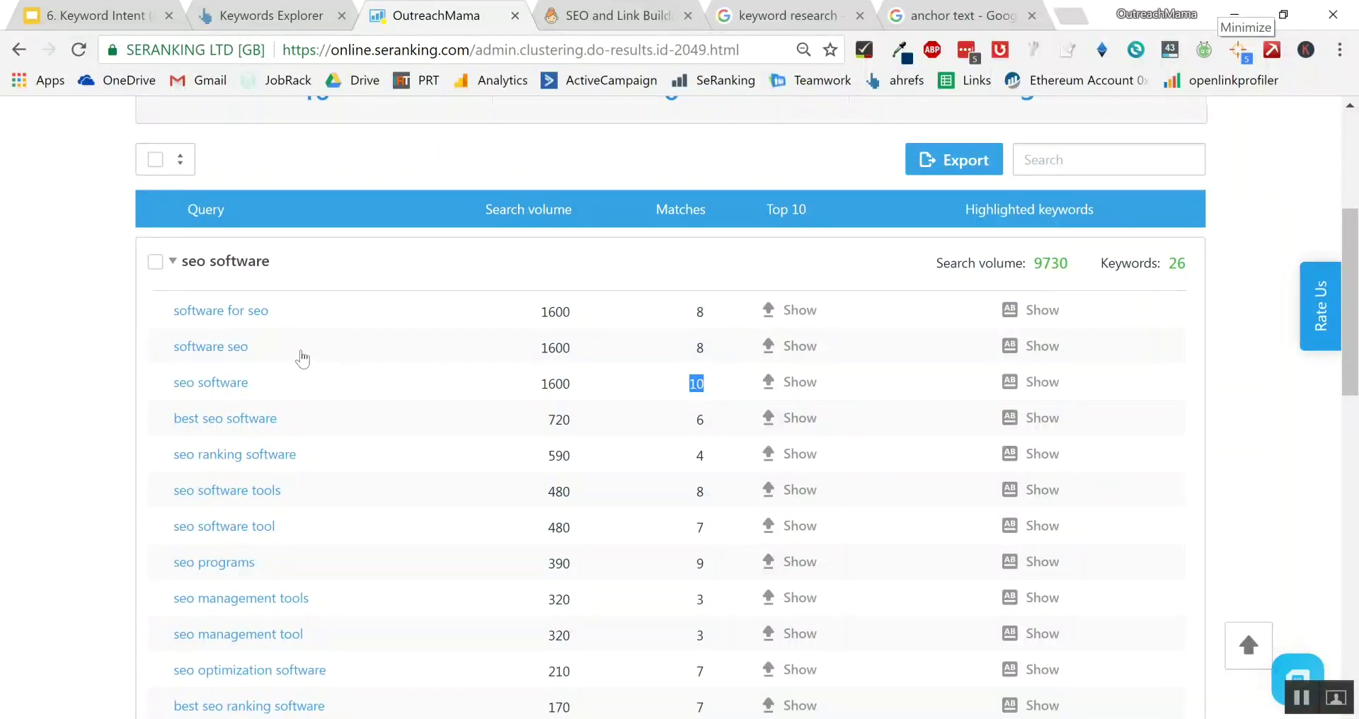
click(249, 364)
scroll(680, 525, down, 3)
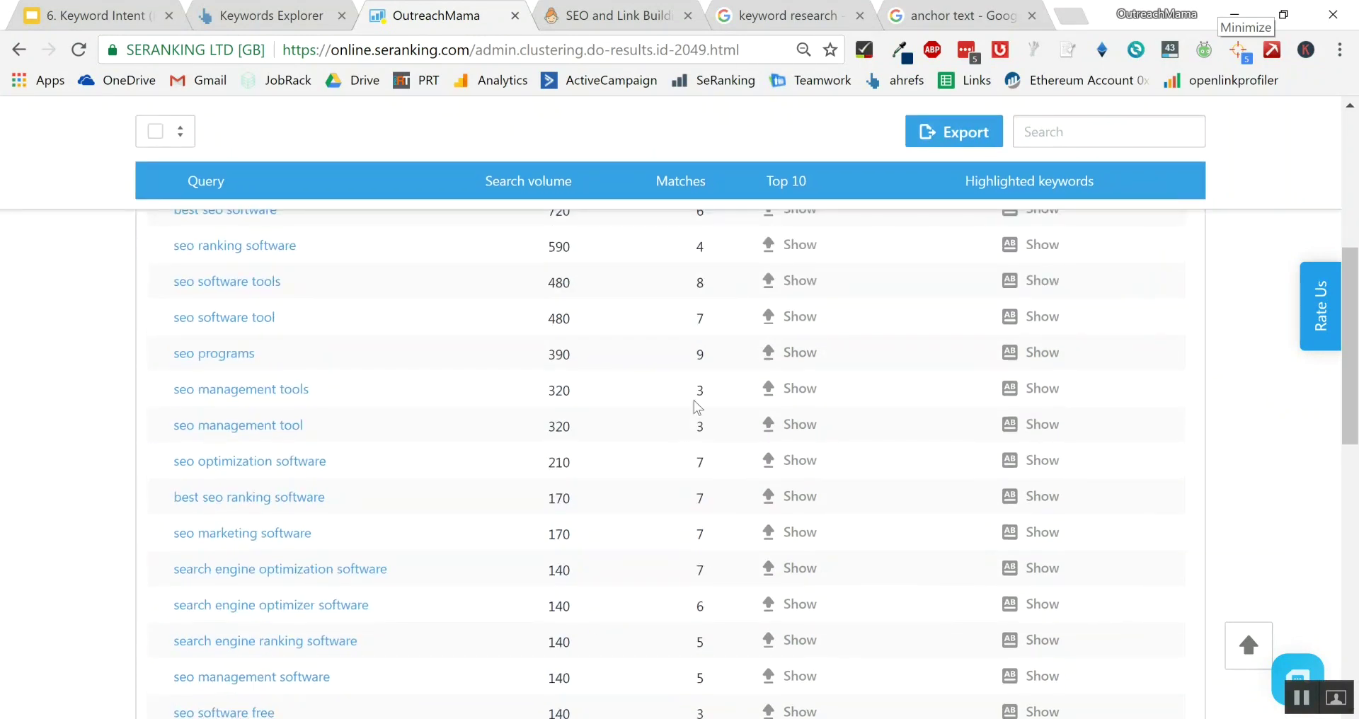
drag(333, 395, 163, 393)
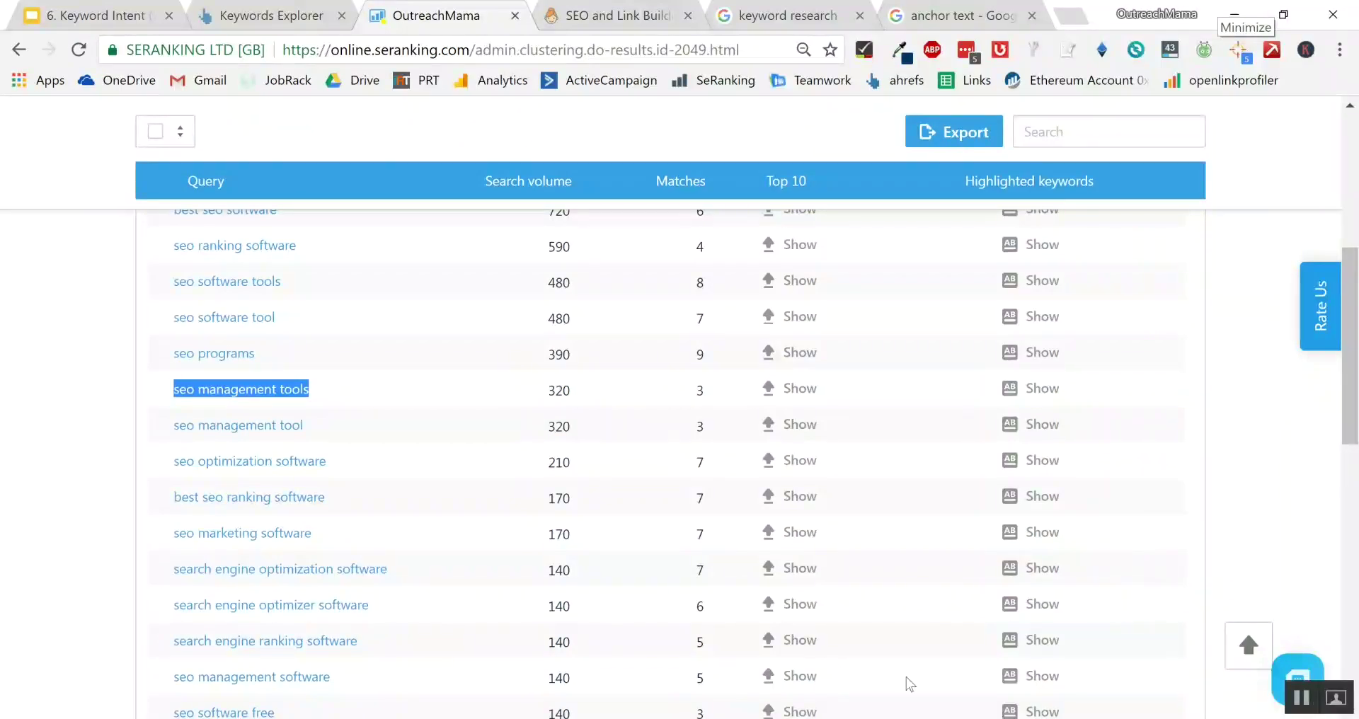
double_click(700, 392)
scroll(708, 410, up, 5)
click(706, 490)
double_click(700, 491)
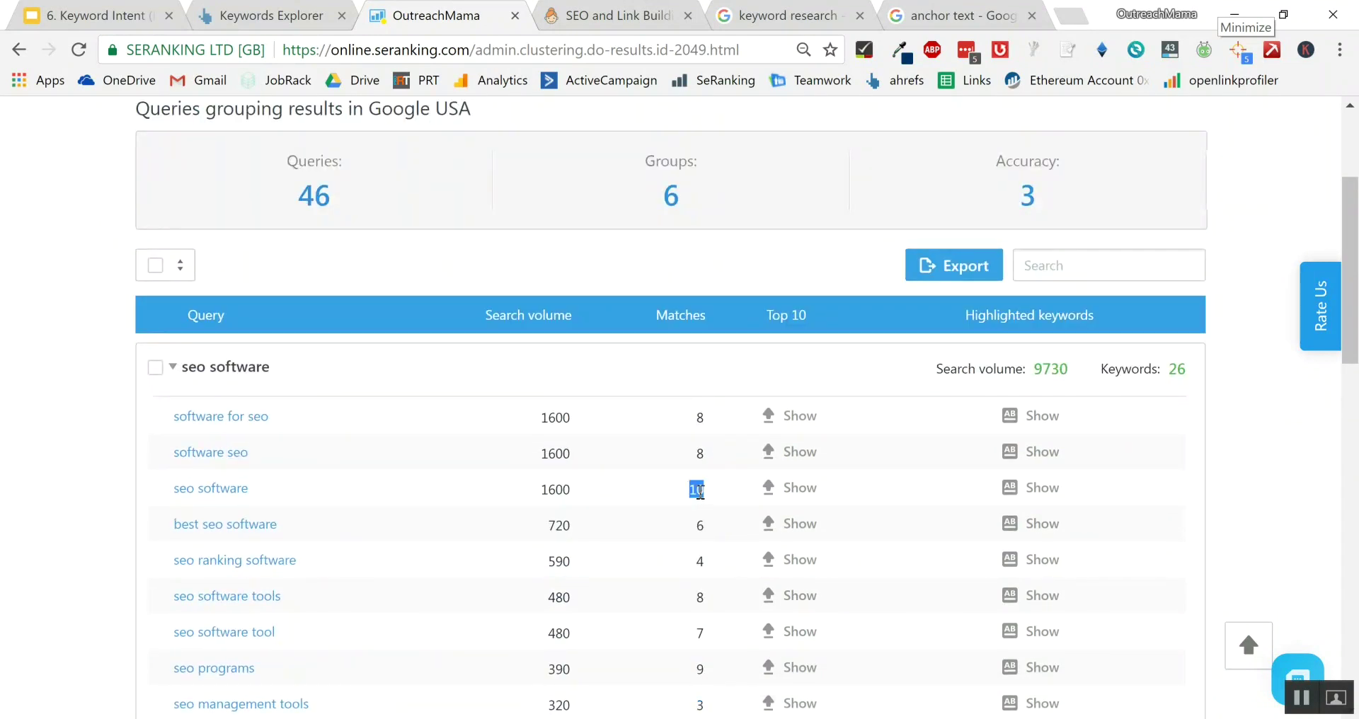
Step: Review the remaining queries in the "seo software" group down to "buy seo software"
scroll(699, 492, down, 6)
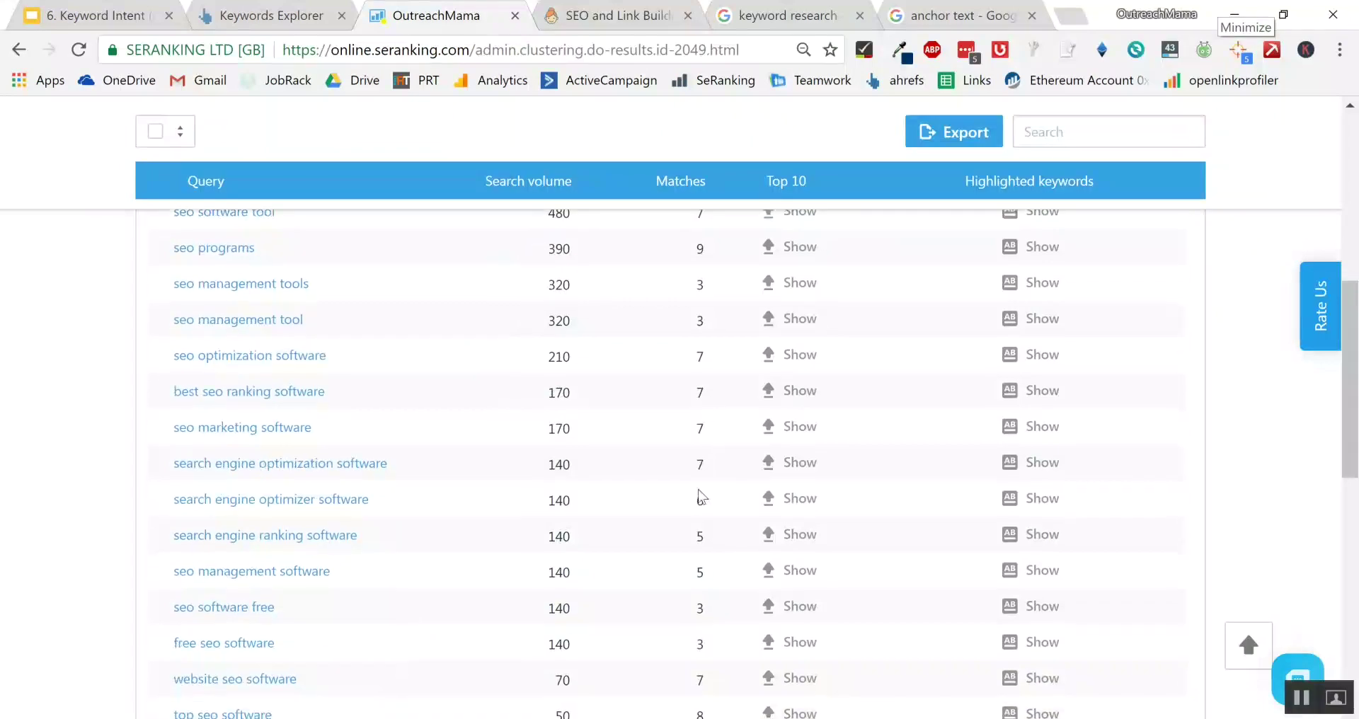
scroll(699, 495, up, 1)
scroll(699, 496, down, 3)
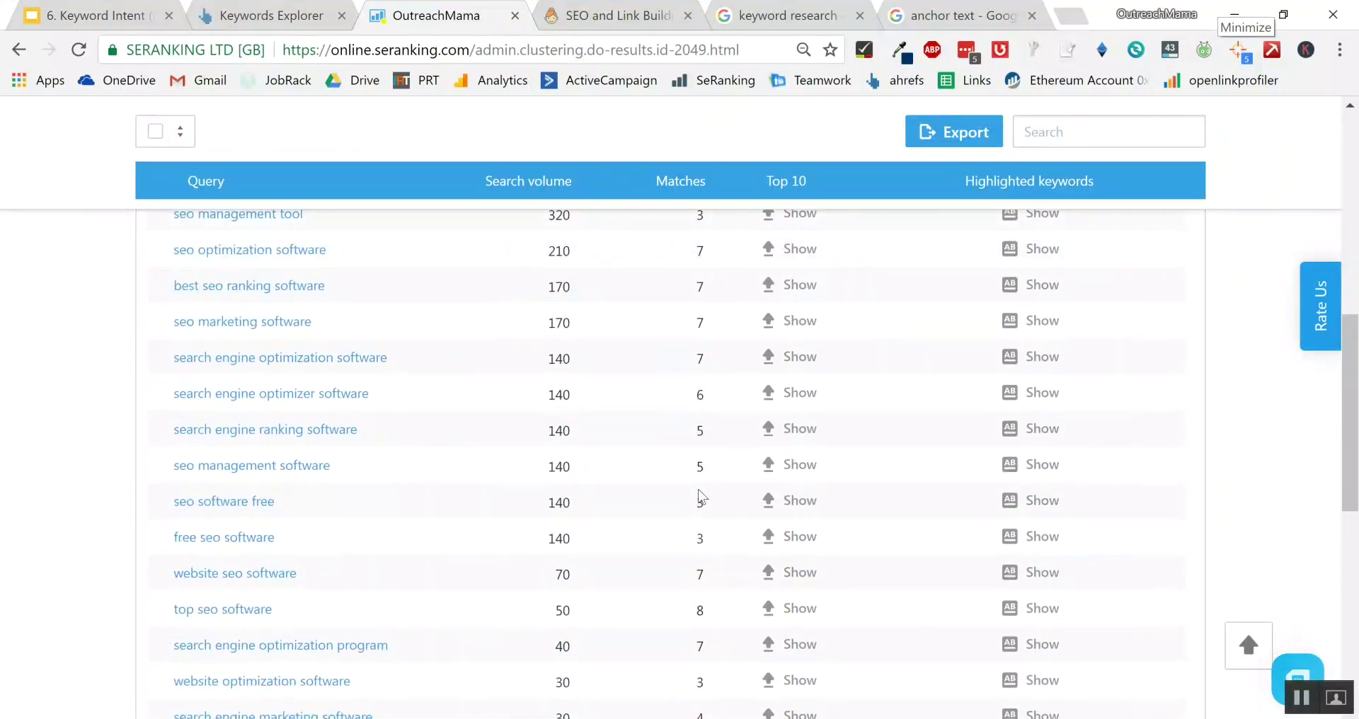
scroll(700, 496, down, 4)
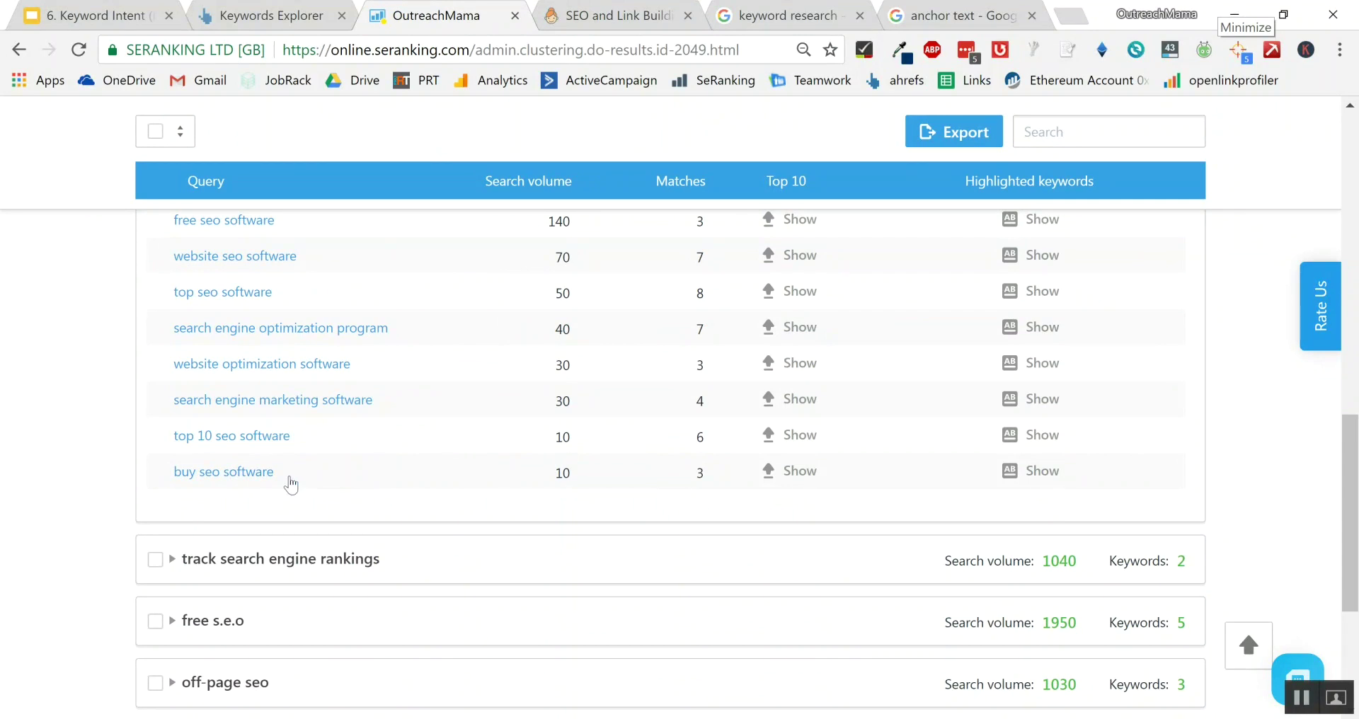
scroll(290, 484, up, 1)
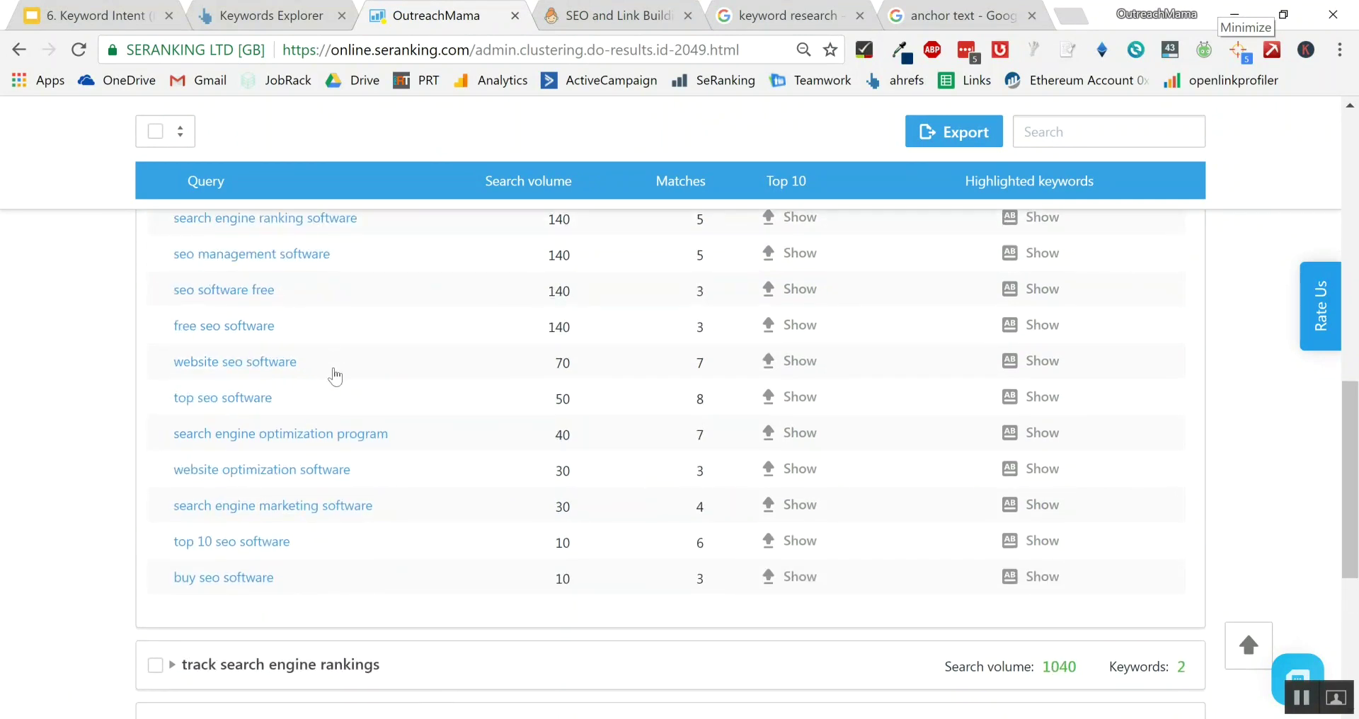
scroll(453, 469, up, 2)
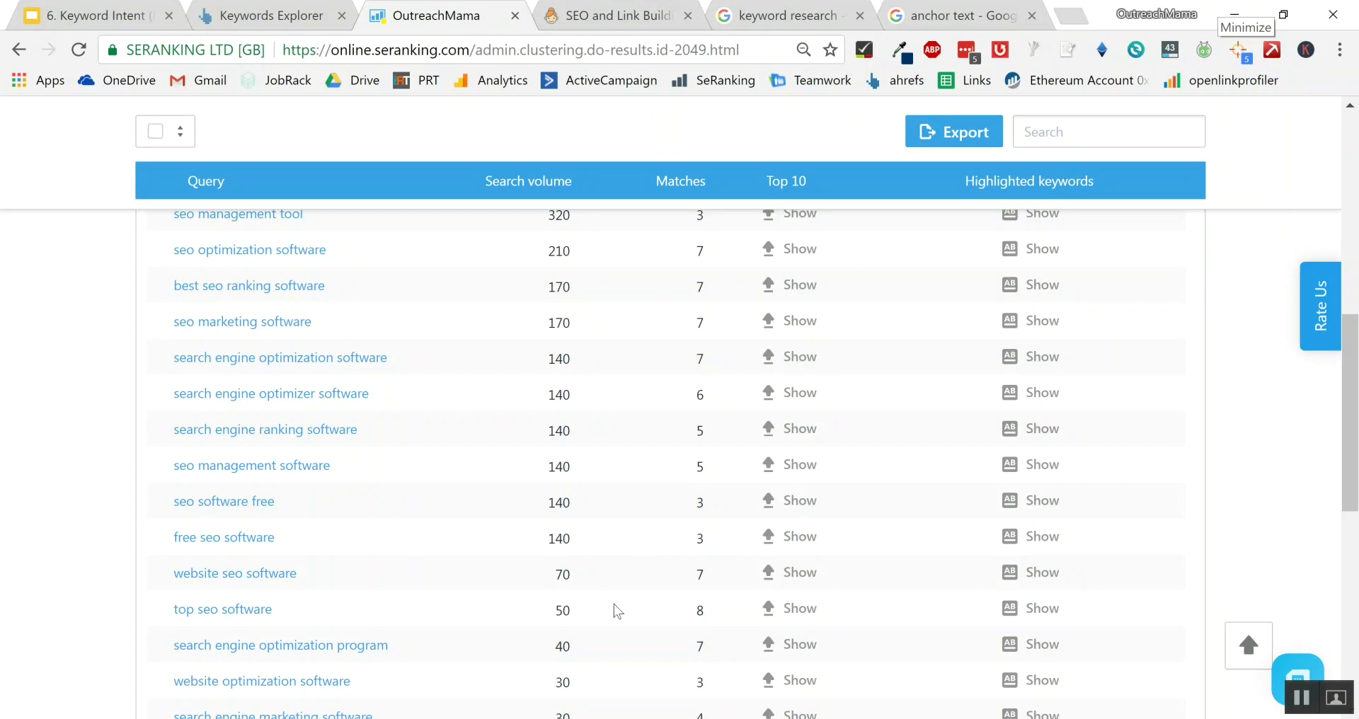
Step: Reopen the Traffic Travis results from the grouping history and expand the "off-page seo" group
key(alt+Left)
scroll(413, 486, up, 2)
key(alt+Left)
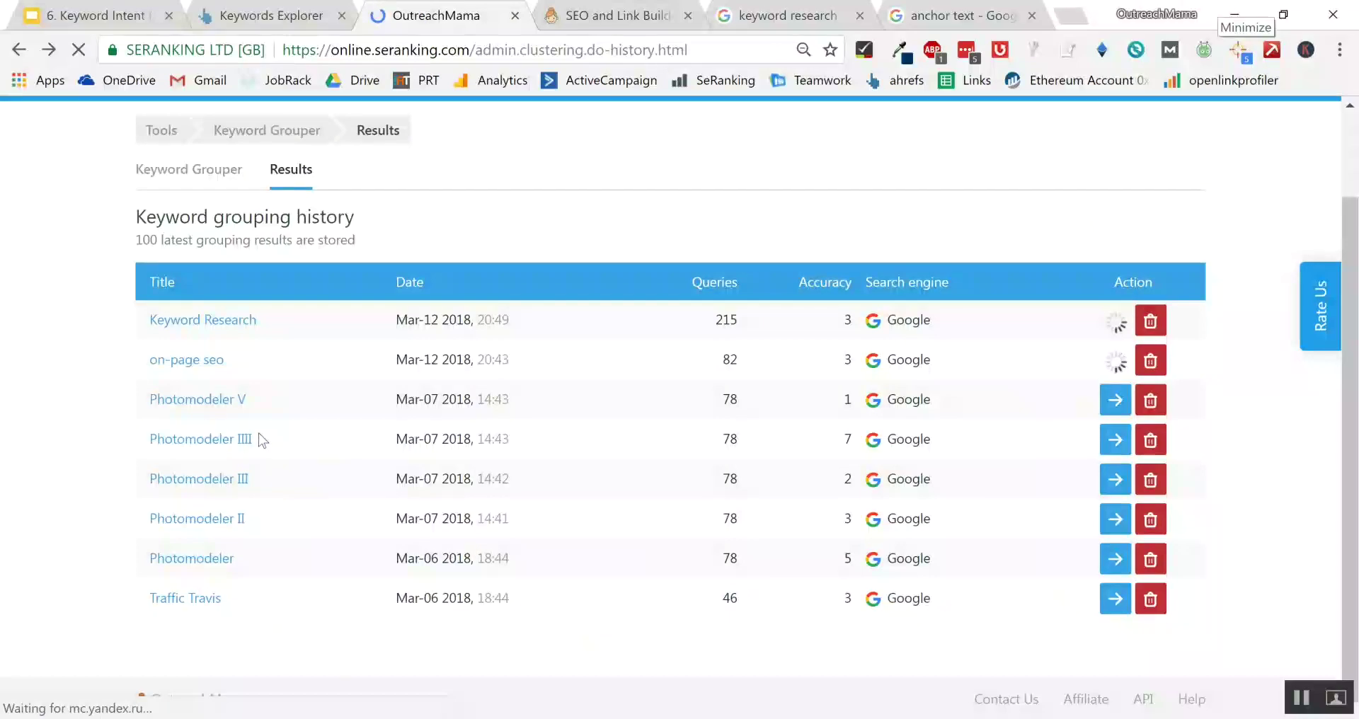
click(1115, 600)
scroll(823, 575, down, 3)
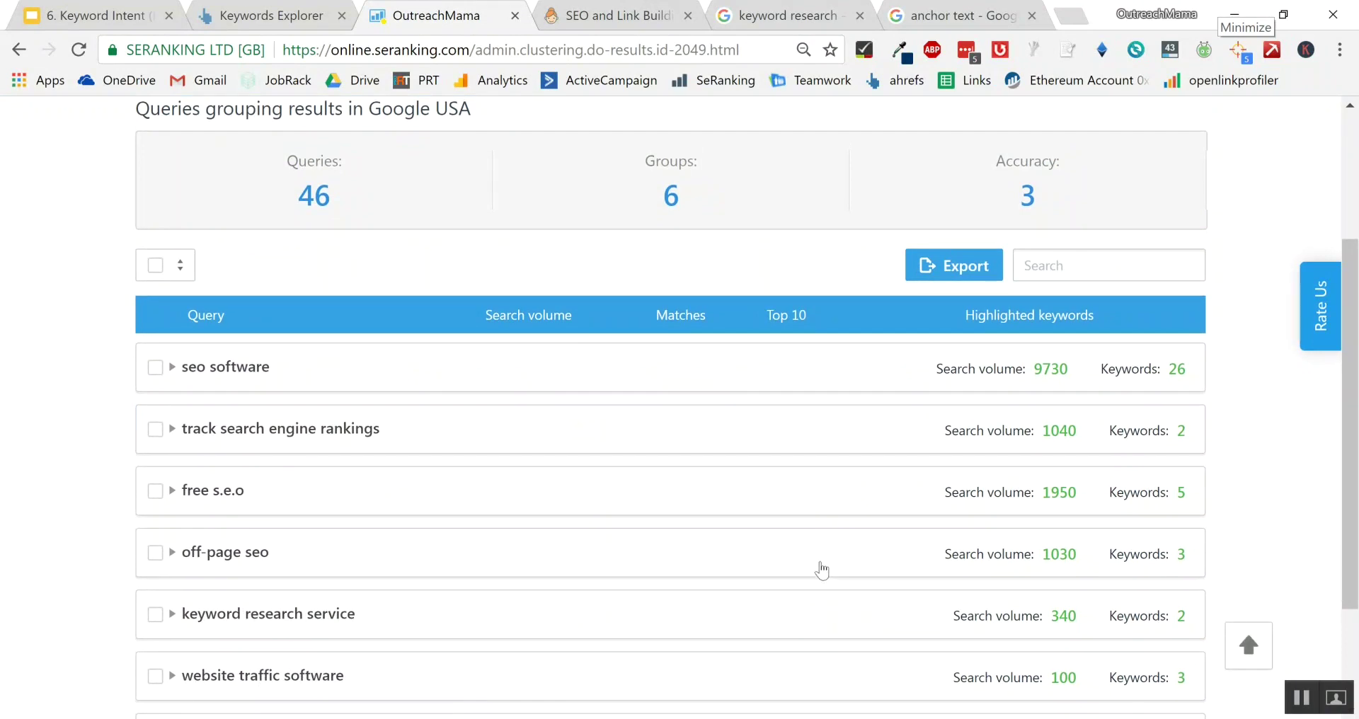
scroll(1104, 502, down, 2)
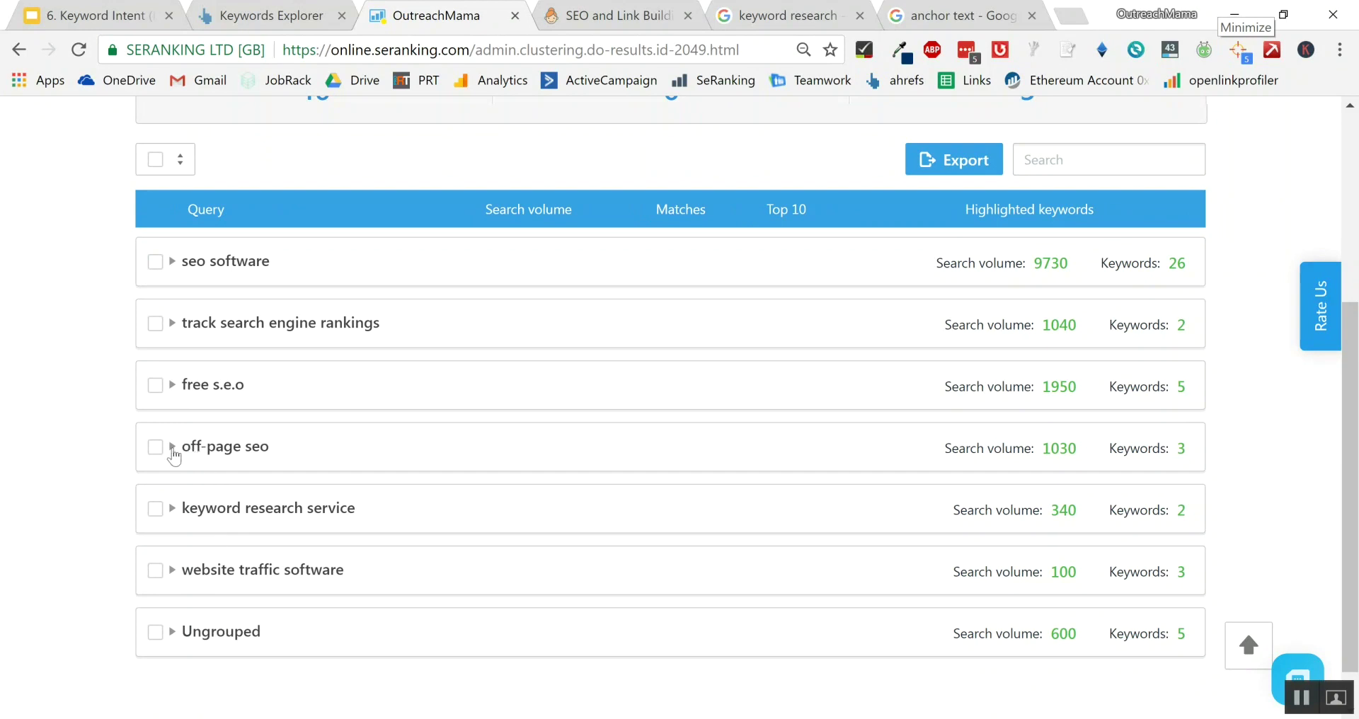
click(172, 447)
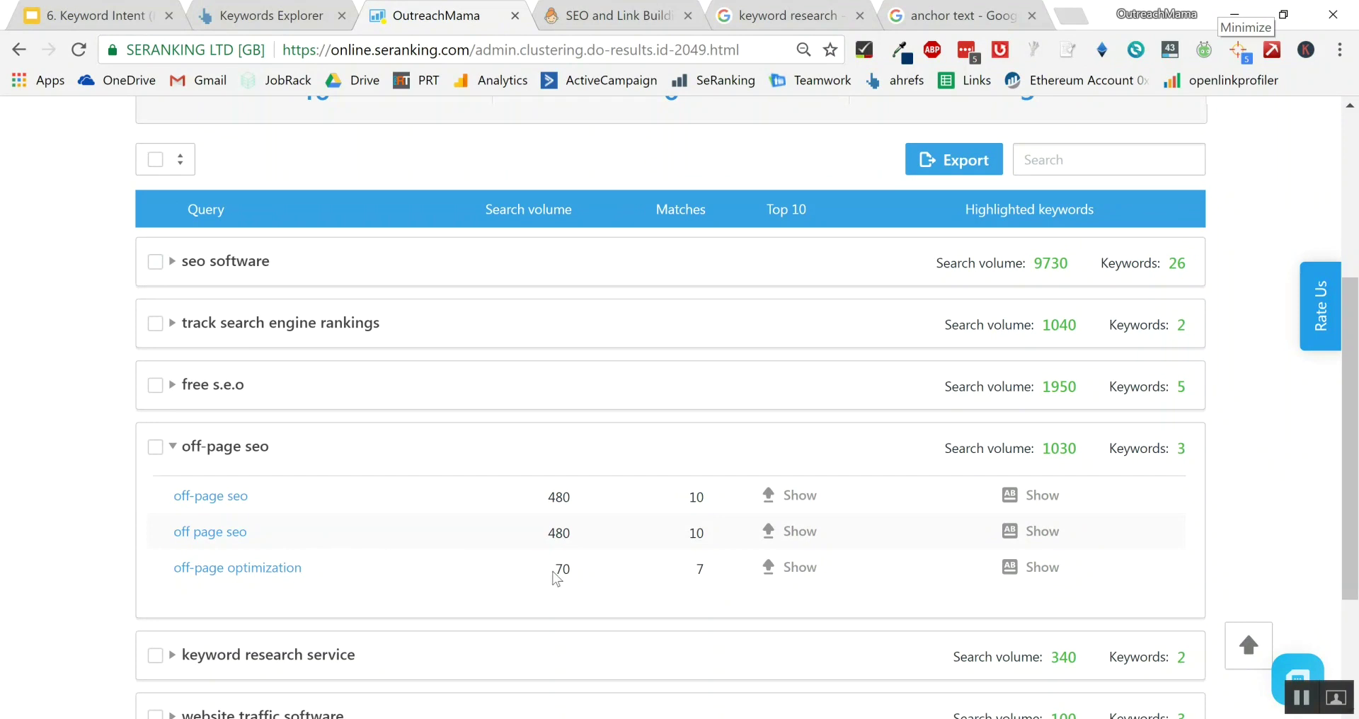
Step: Inspect the matches and the Top 10 ranking URLs for "off-page optimization", closing the URL list when done
drag(716, 574, 690, 572)
drag(302, 580, 217, 579)
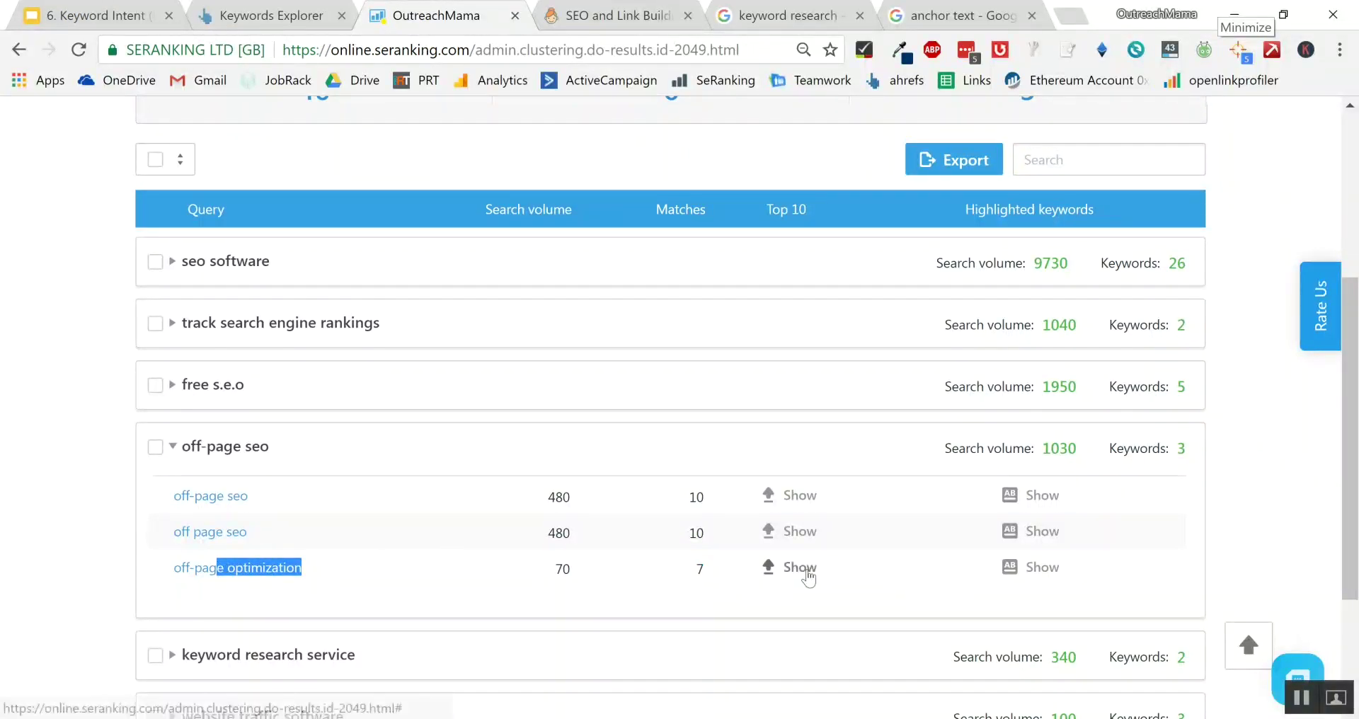
click(807, 573)
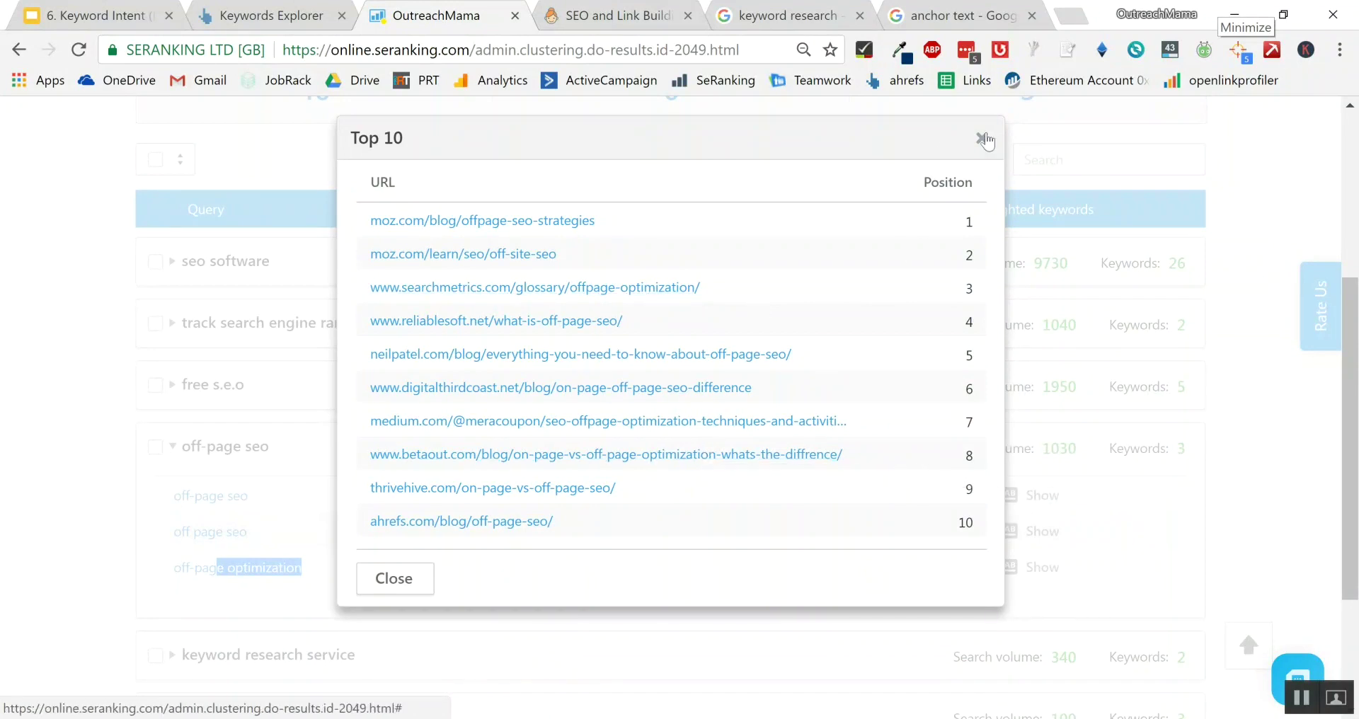
click(982, 139)
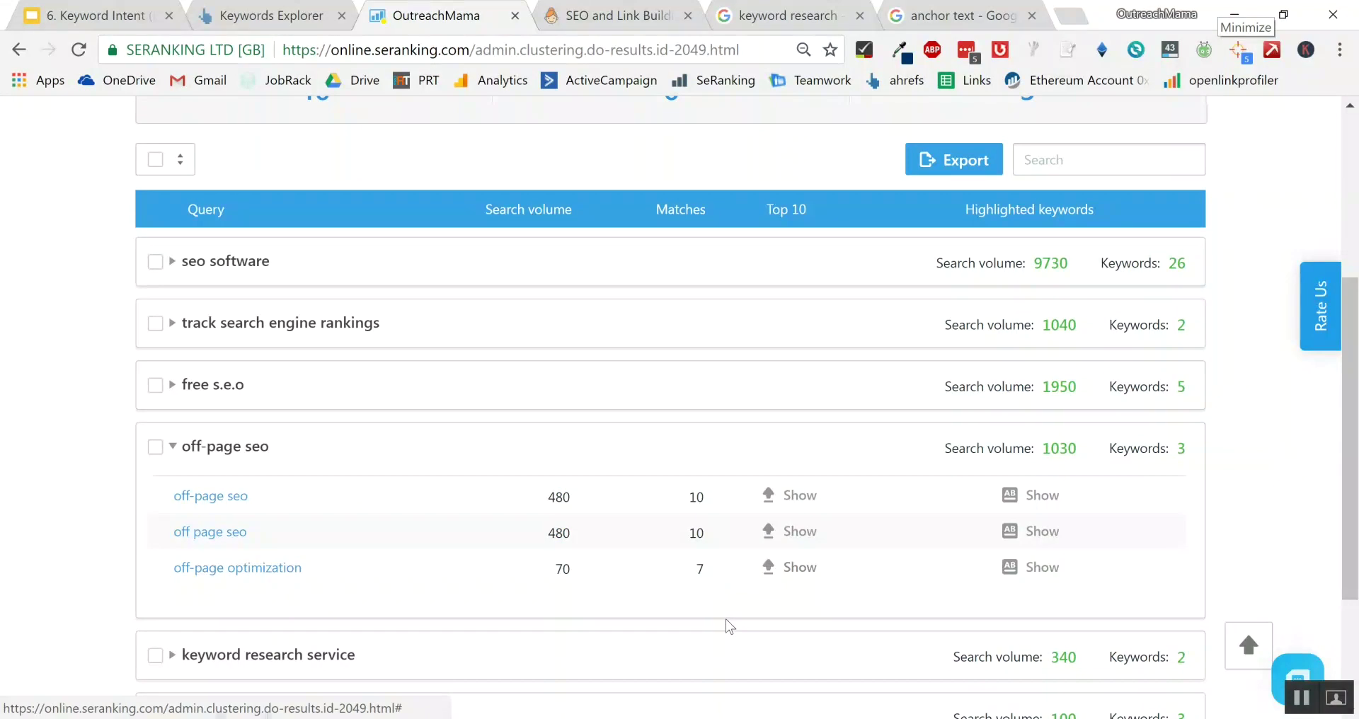
Step: Return to the keyword grouping history and check the Keyword Research entry's query count and processing status
scroll(704, 573, down, 3)
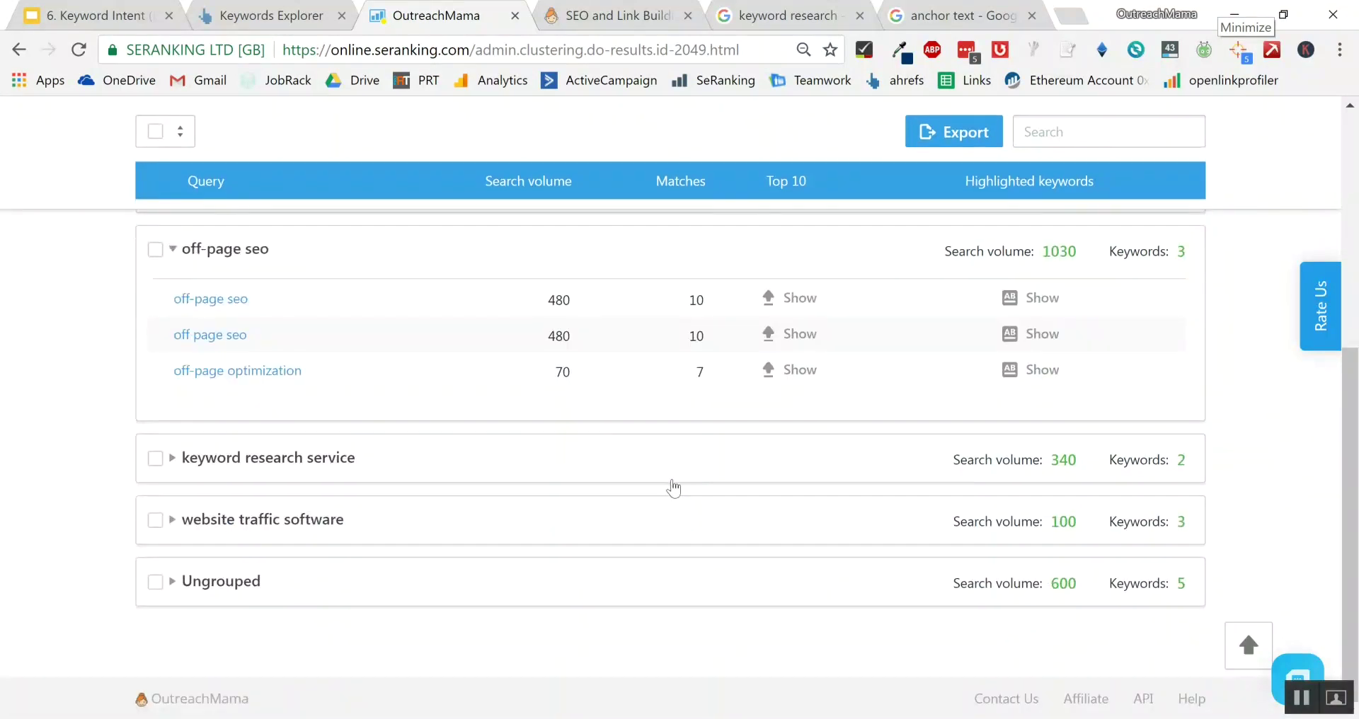
scroll(688, 606, up, 3)
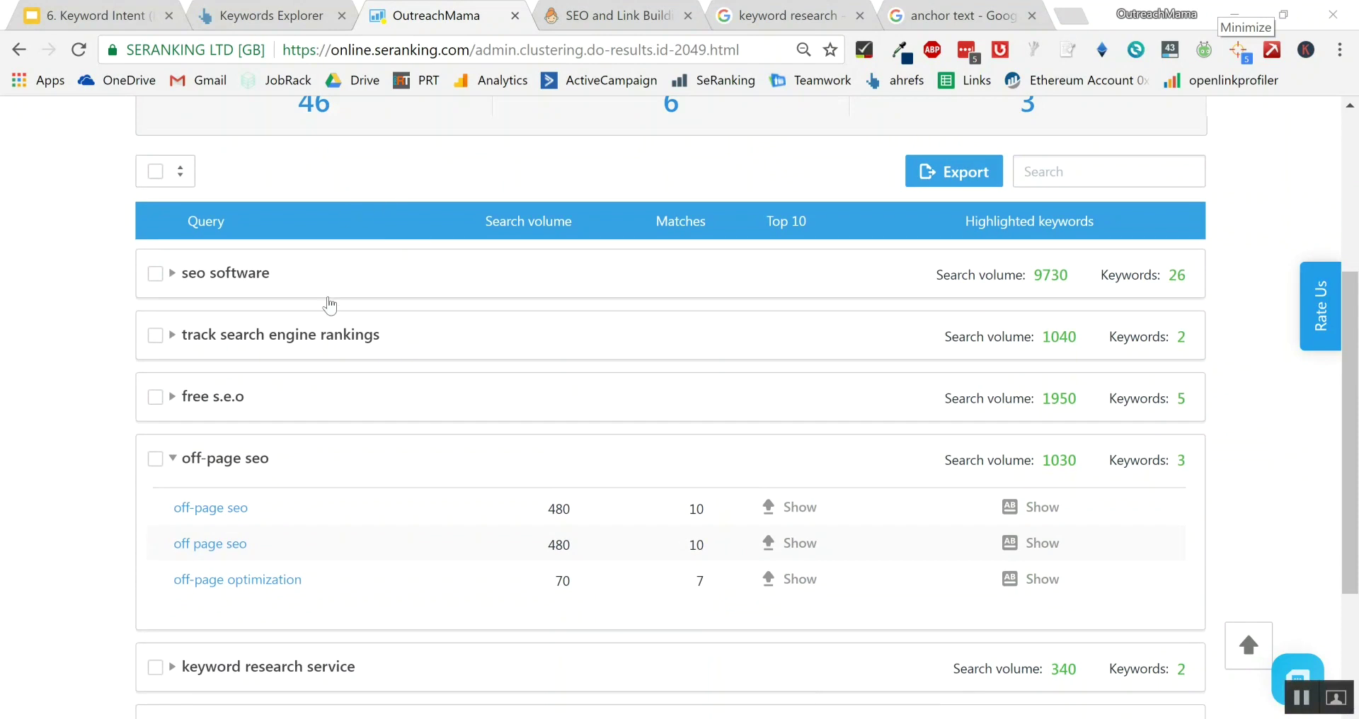
scroll(328, 303, up, 5)
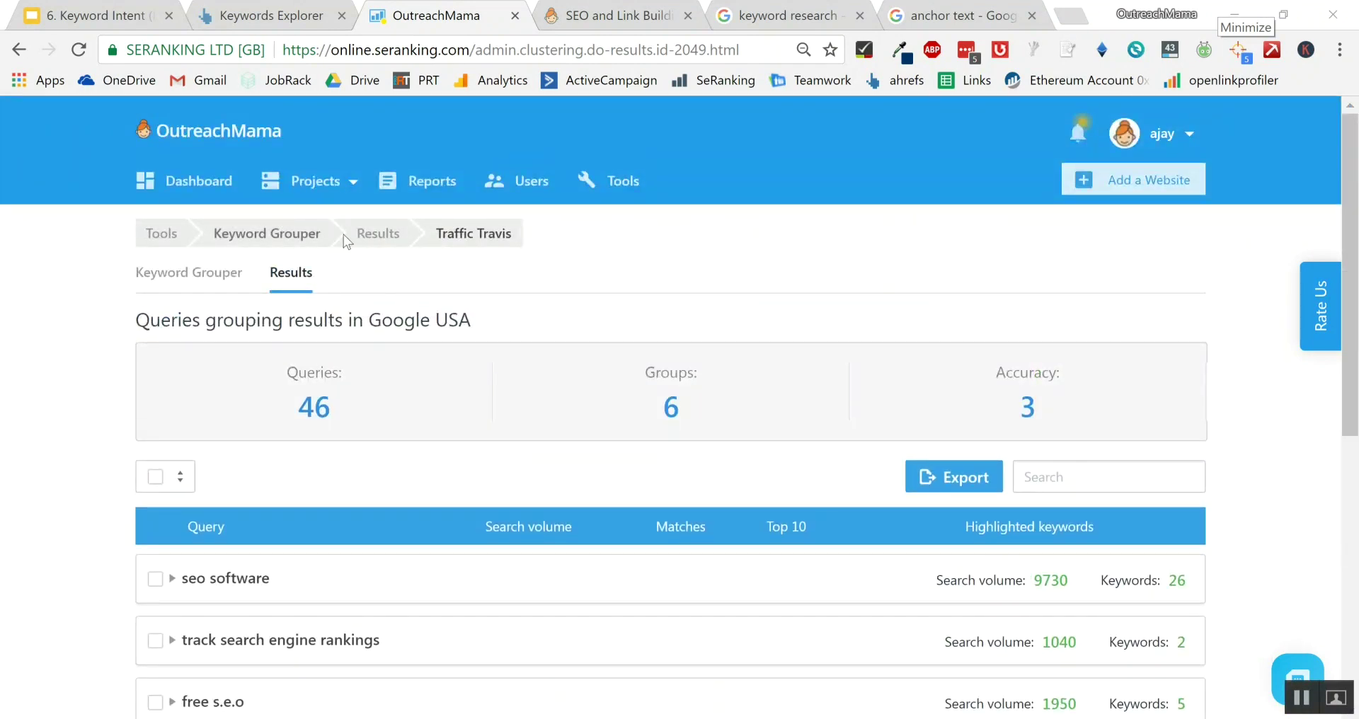
click(373, 240)
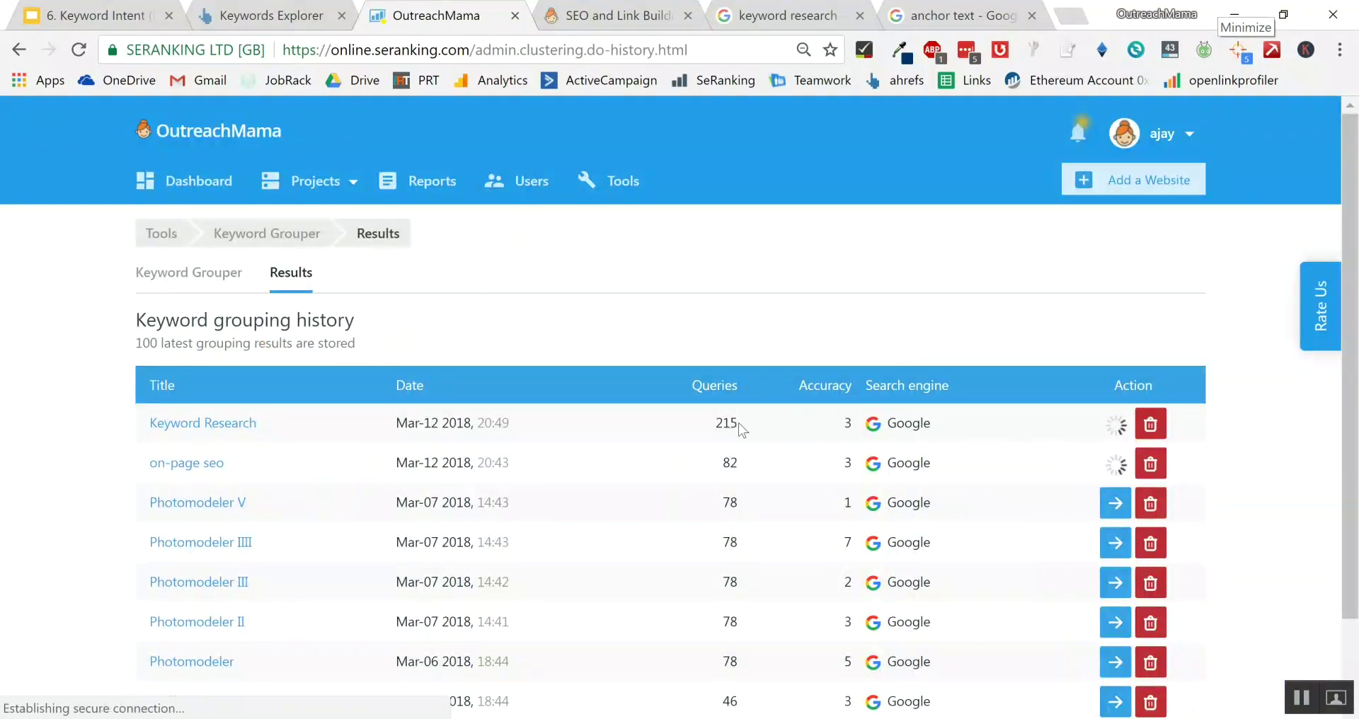
double_click(725, 423)
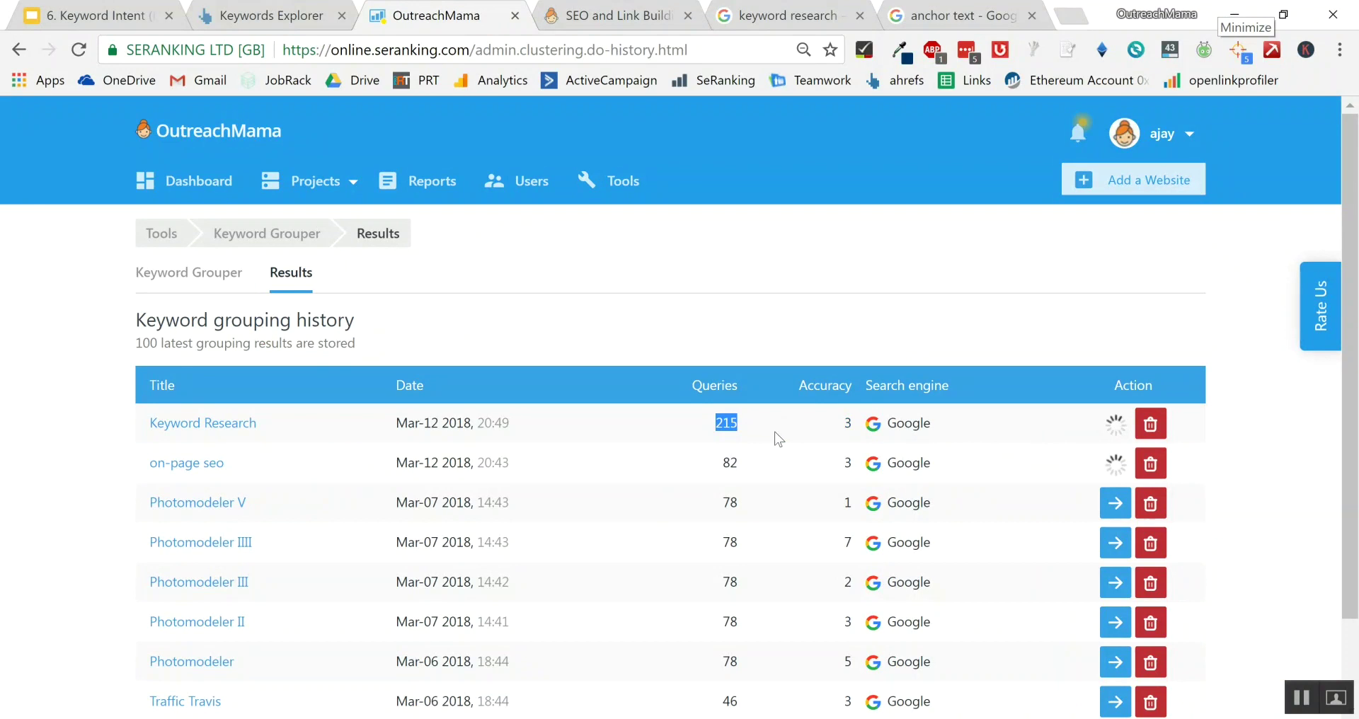
click(656, 400)
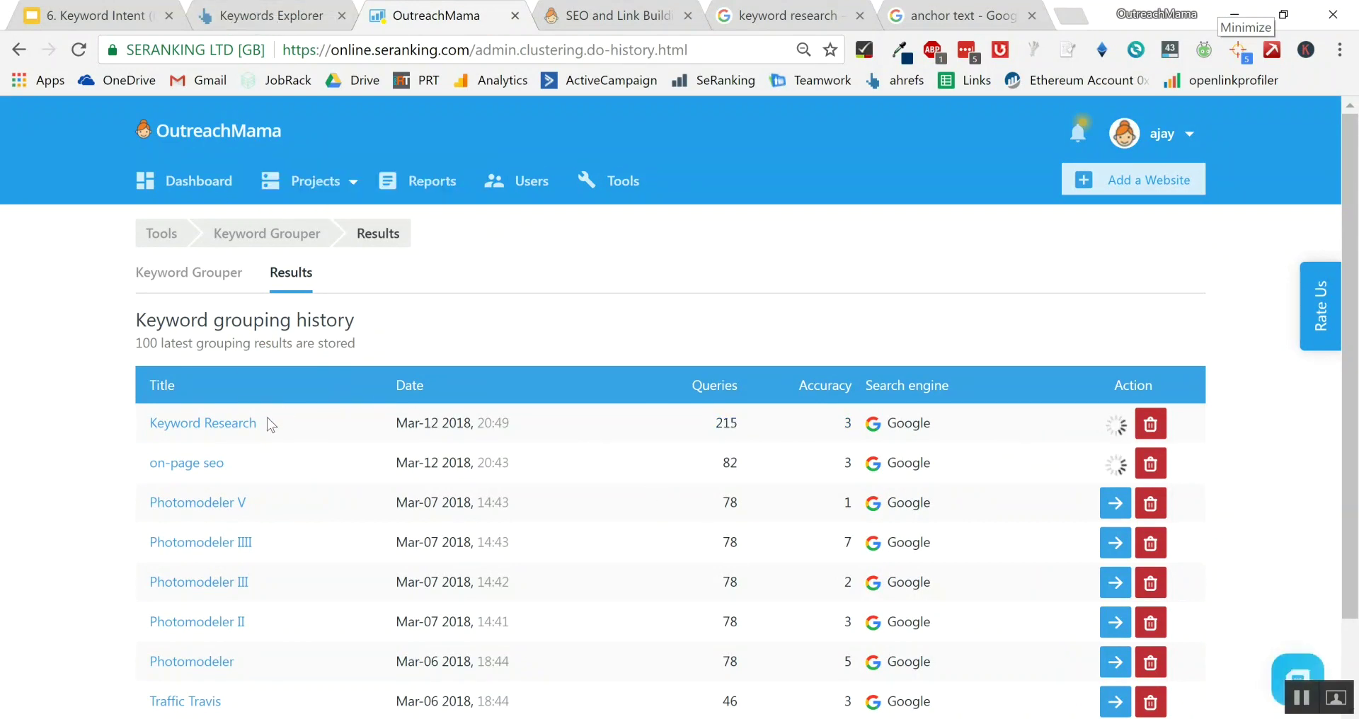
drag(259, 424, 147, 428)
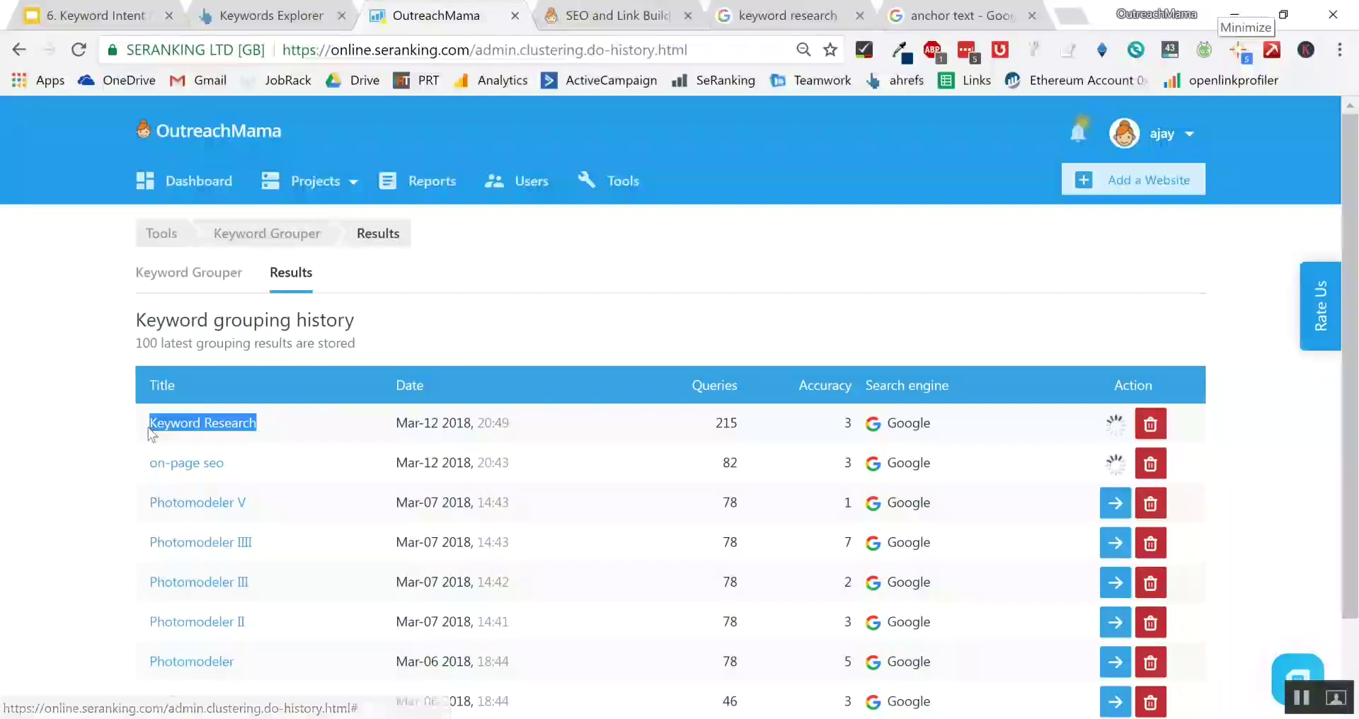
click(148, 427)
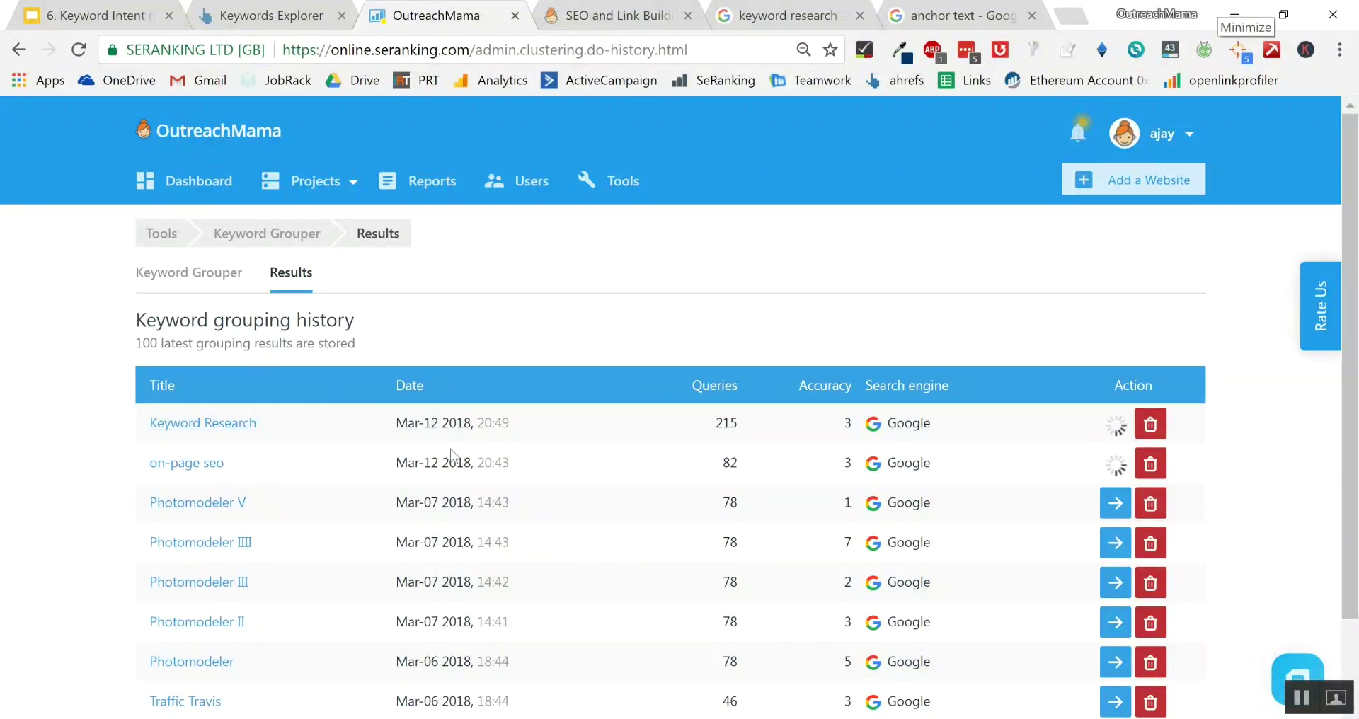
Step: Switch to the "6. Keyword Intent (FINAL)" presentation in Google Slides and go back to the beginning of its slide list
click(319, 181)
click(71, 7)
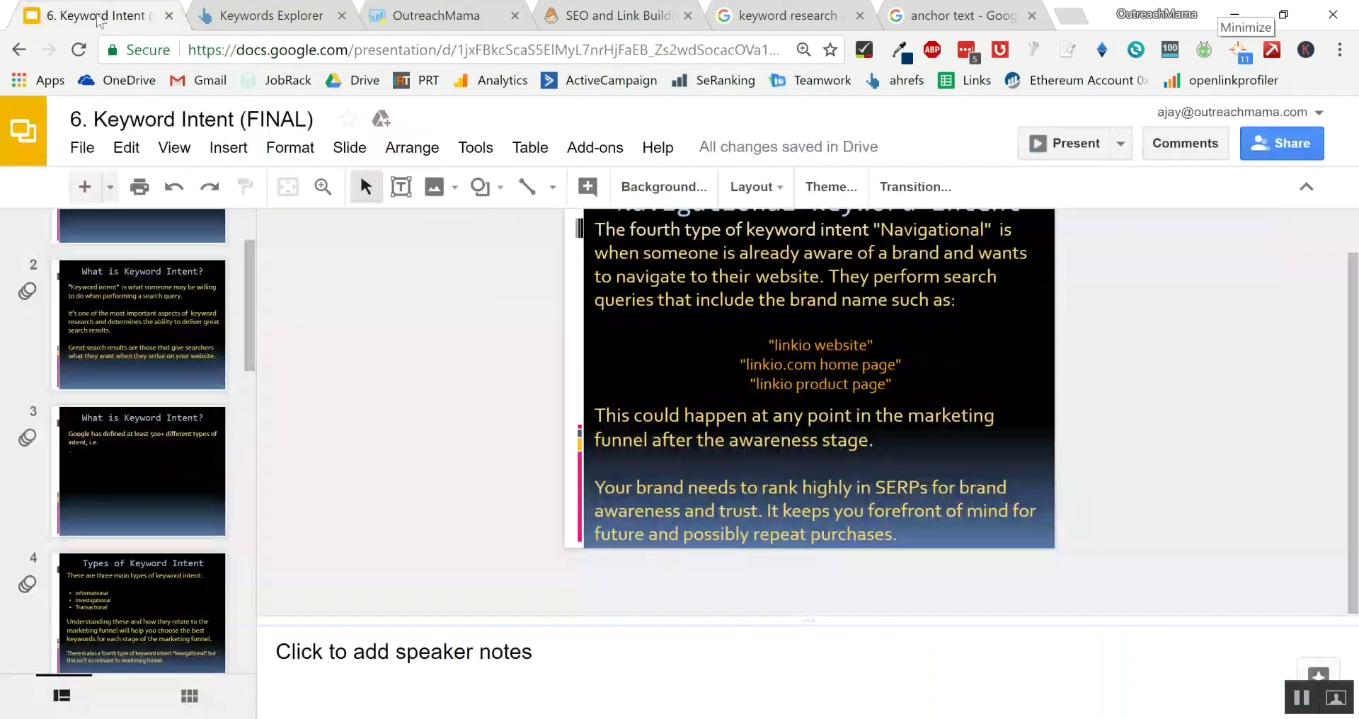
scroll(212, 340, up, 2)
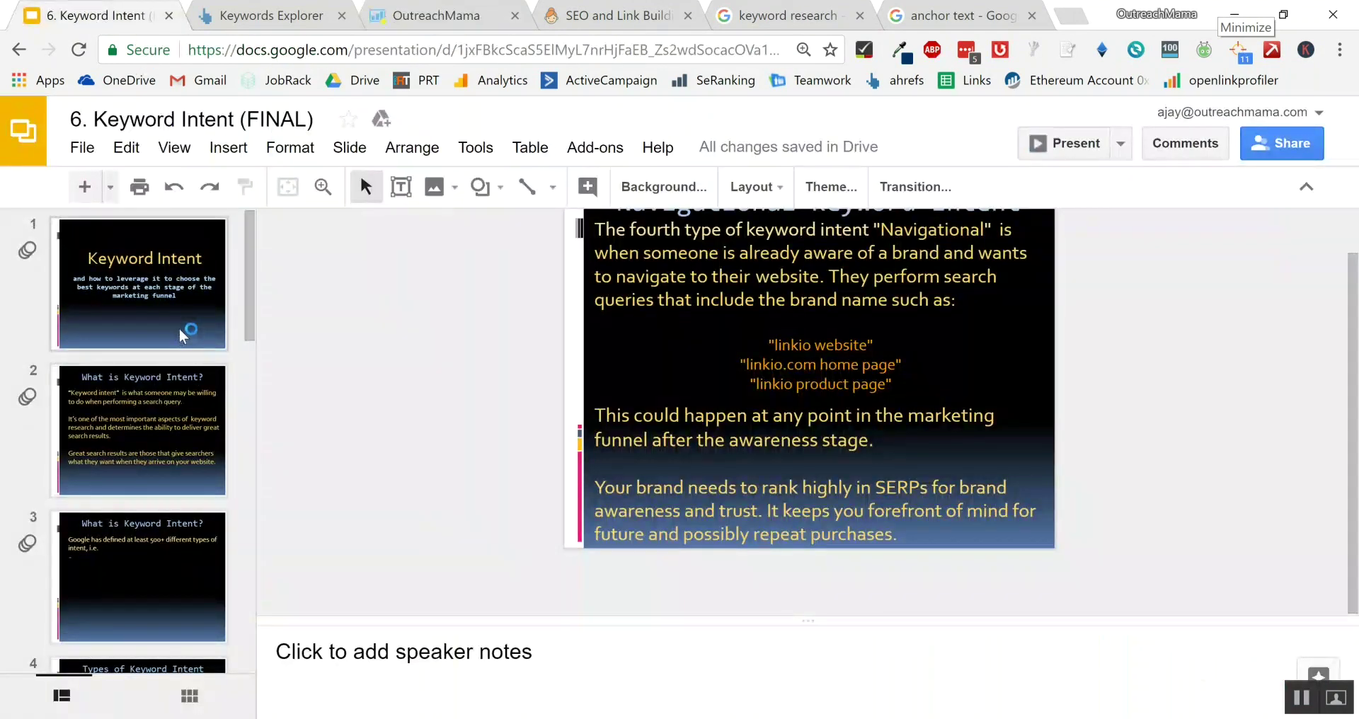
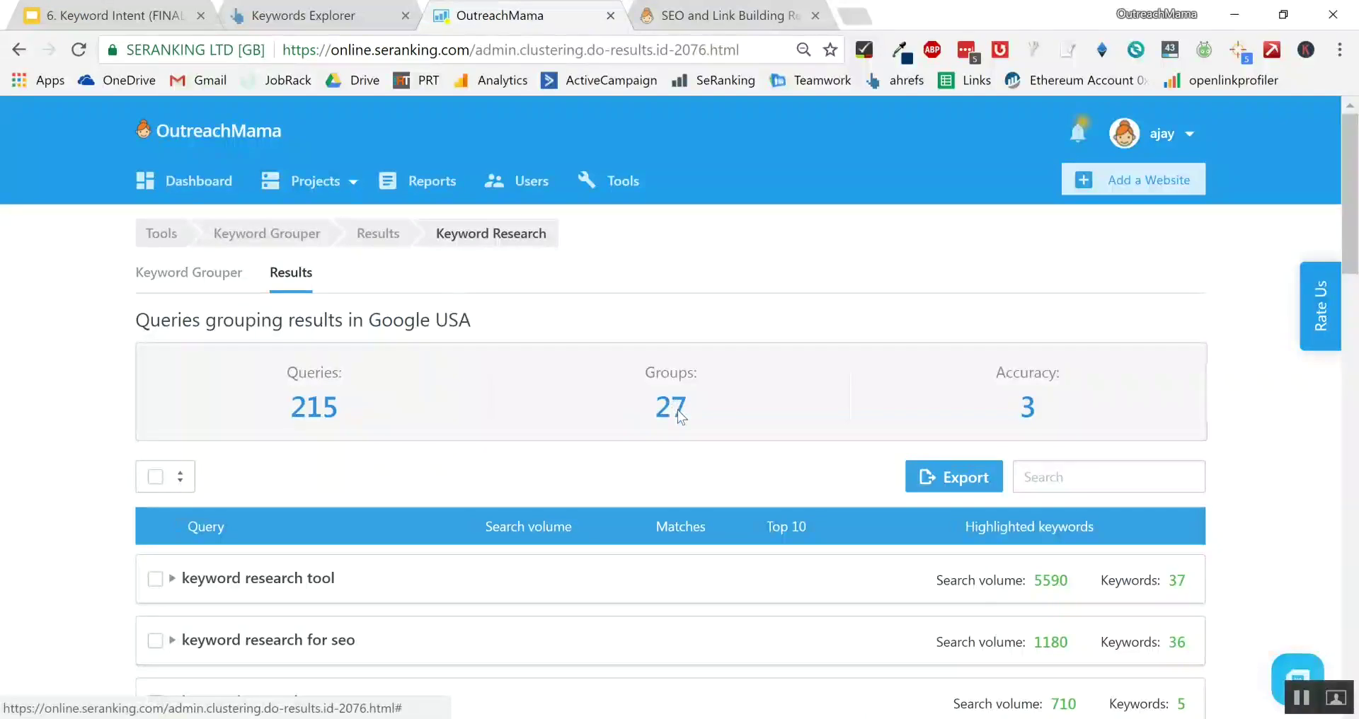
Step: Expand the "keyword research tool" group in the Keyword Research results and examine its queries with their search volumes and matches
scroll(682, 422, down, 4)
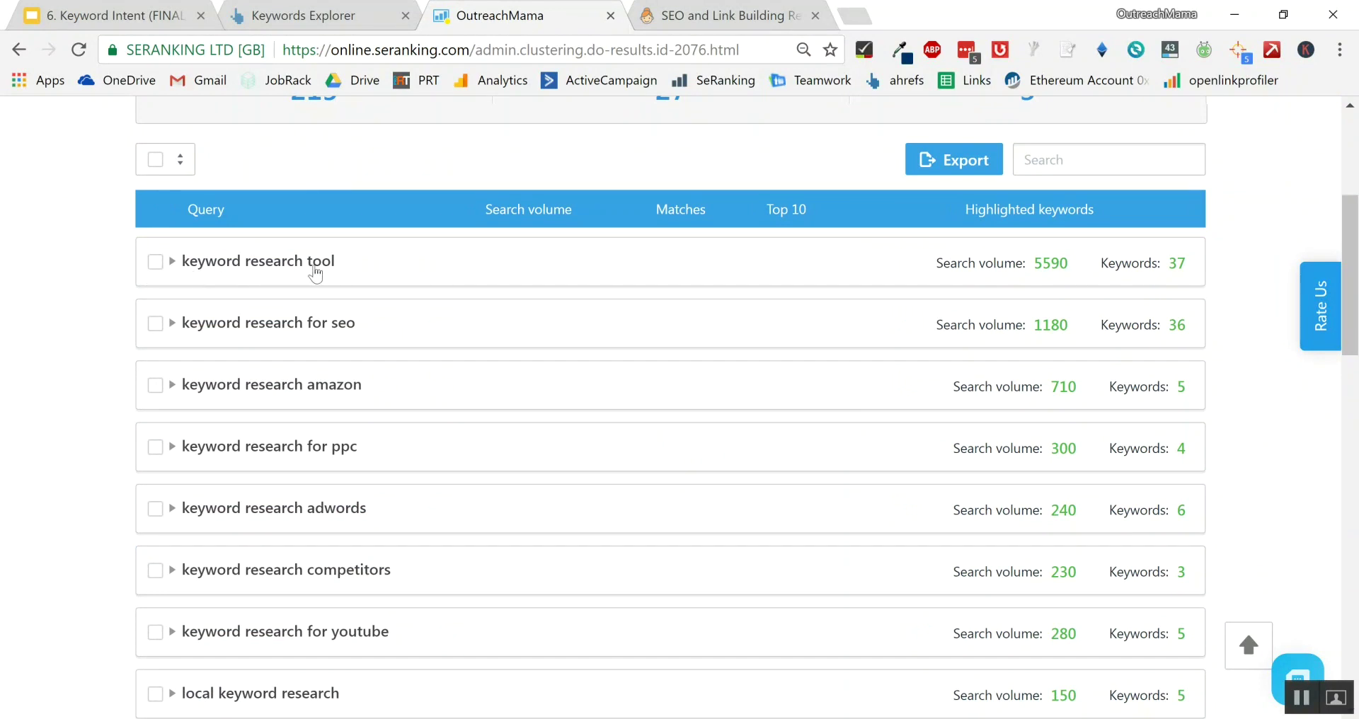
click(175, 262)
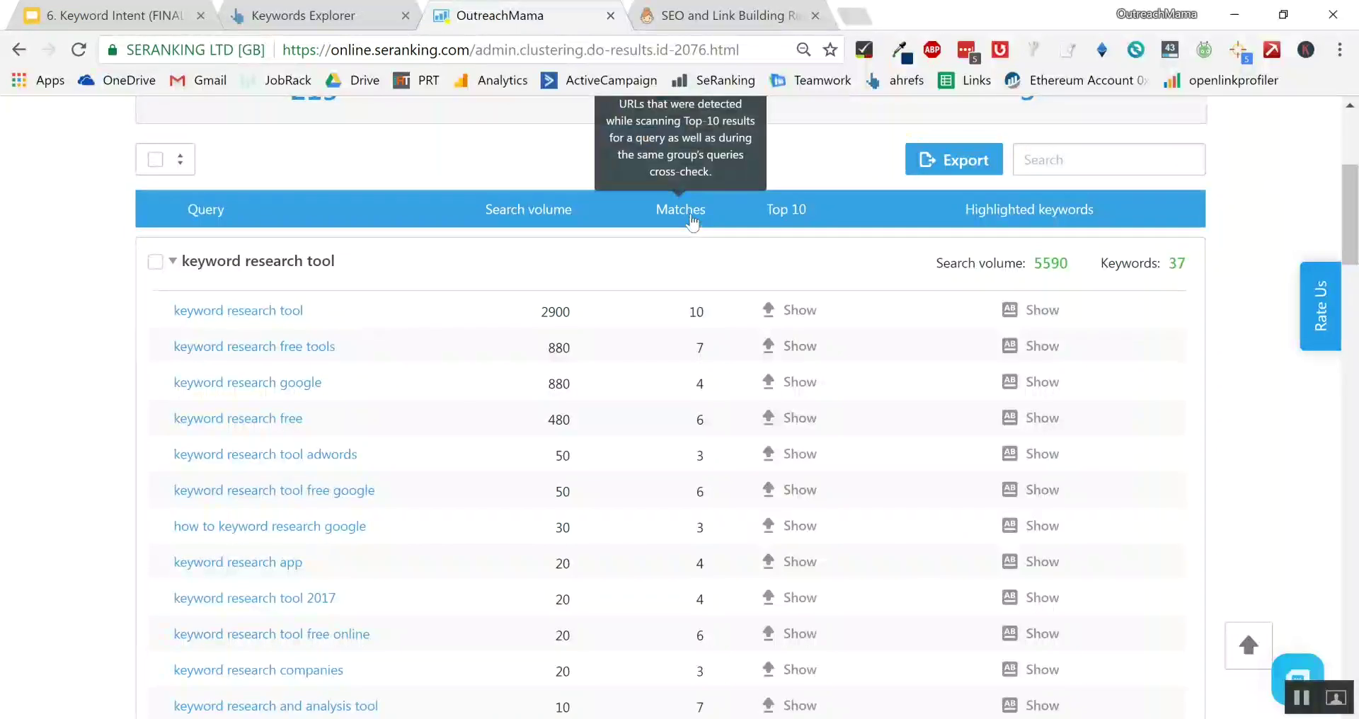
scroll(617, 293, down, 4)
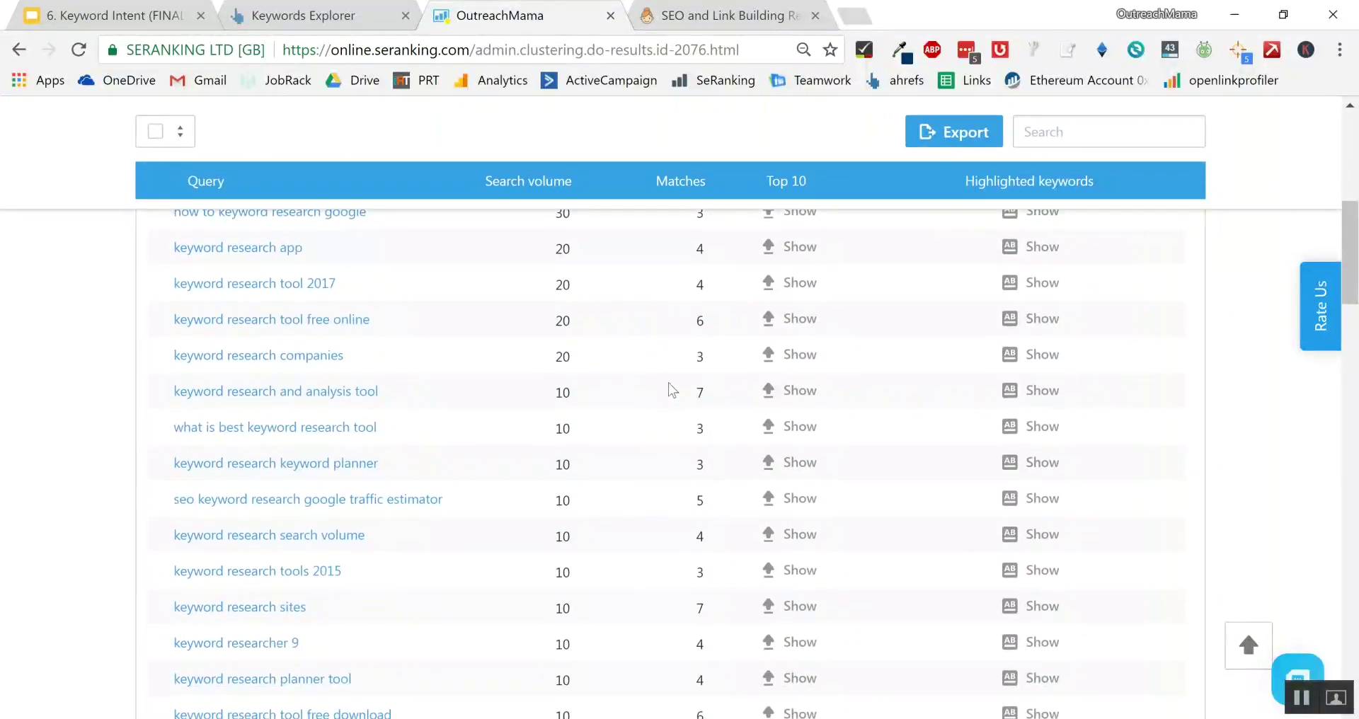
scroll(423, 409, up, 5)
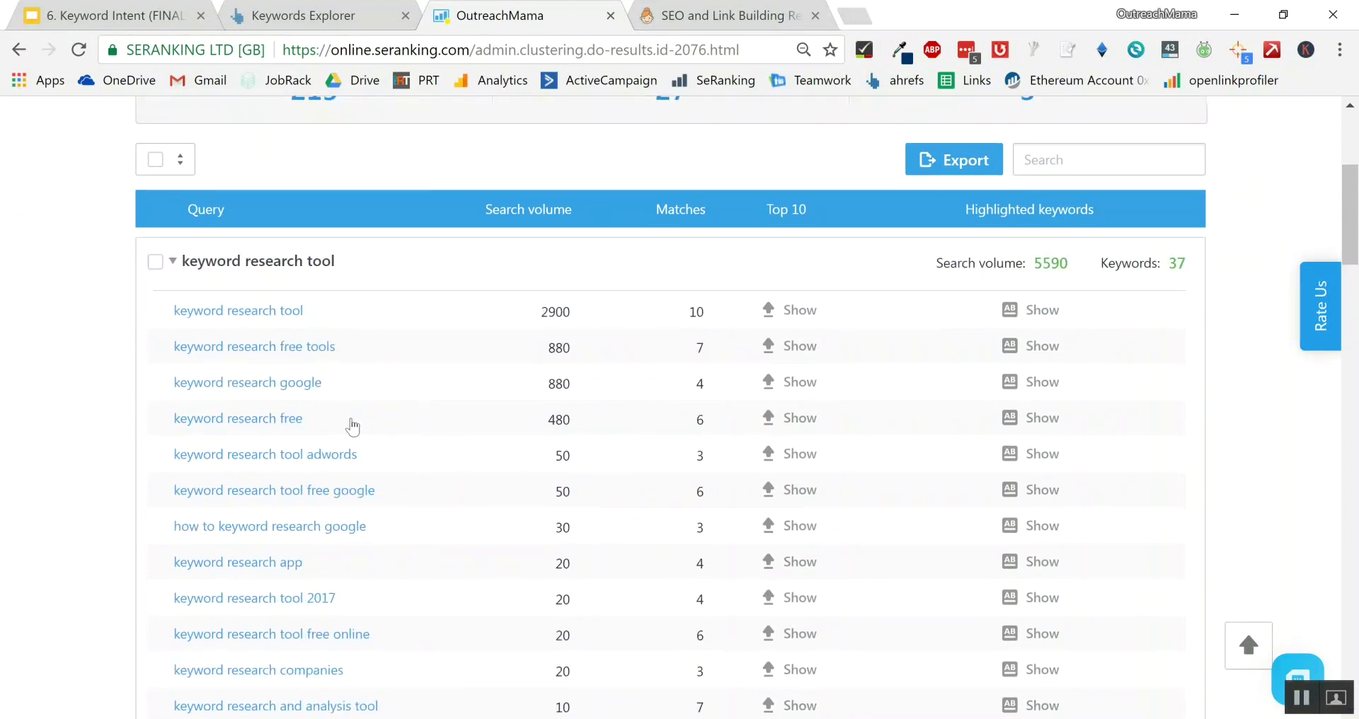
scroll(353, 425, down, 7)
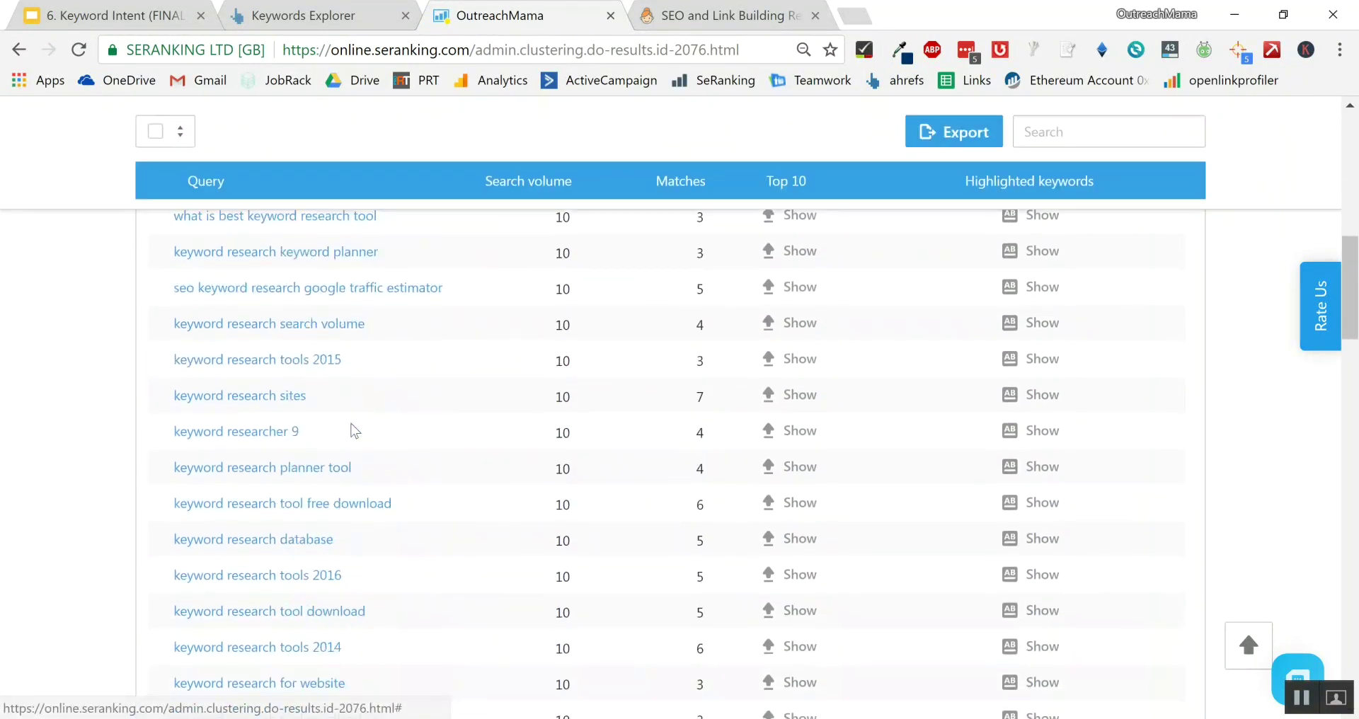
scroll(343, 551, down, 5)
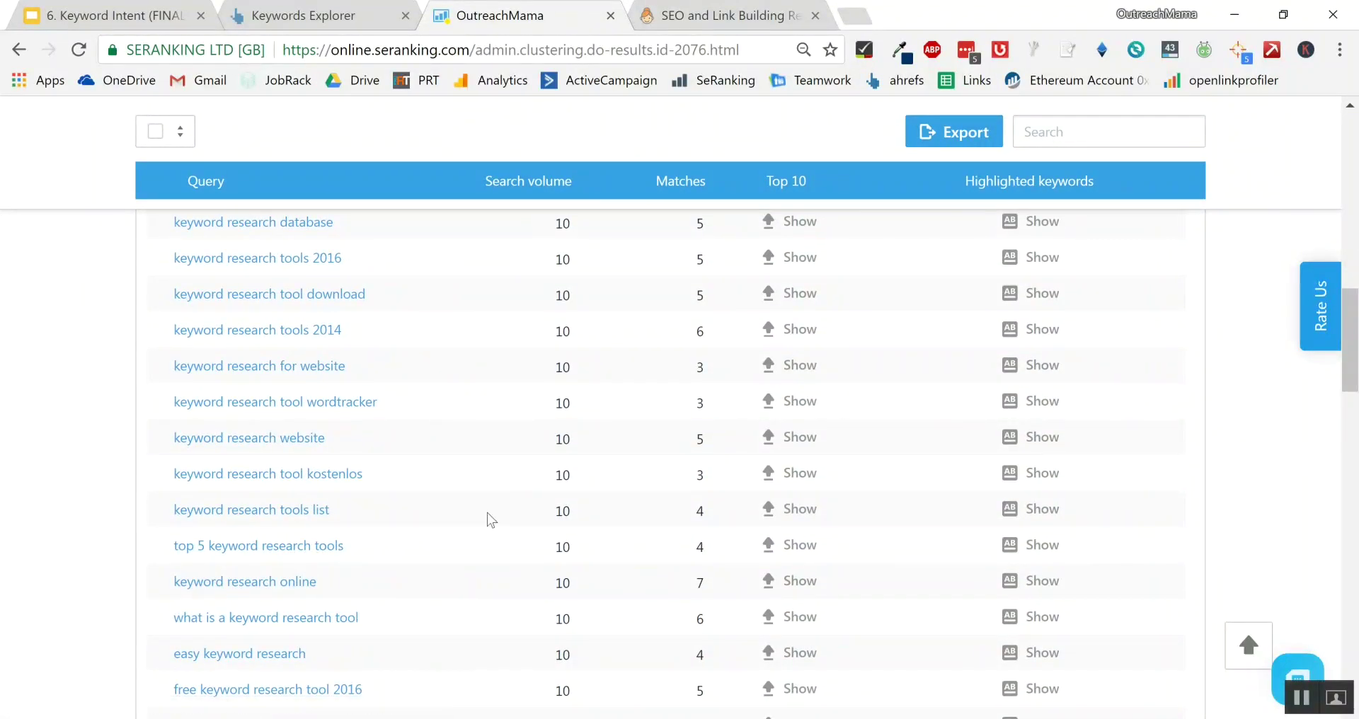
scroll(464, 560, down, 5)
Step: Return to the start of the "keyword research tool" group and highlight its main query, "keyword research tool"
scroll(464, 560, up, 12)
scroll(468, 558, up, 8)
scroll(418, 564, down, 2)
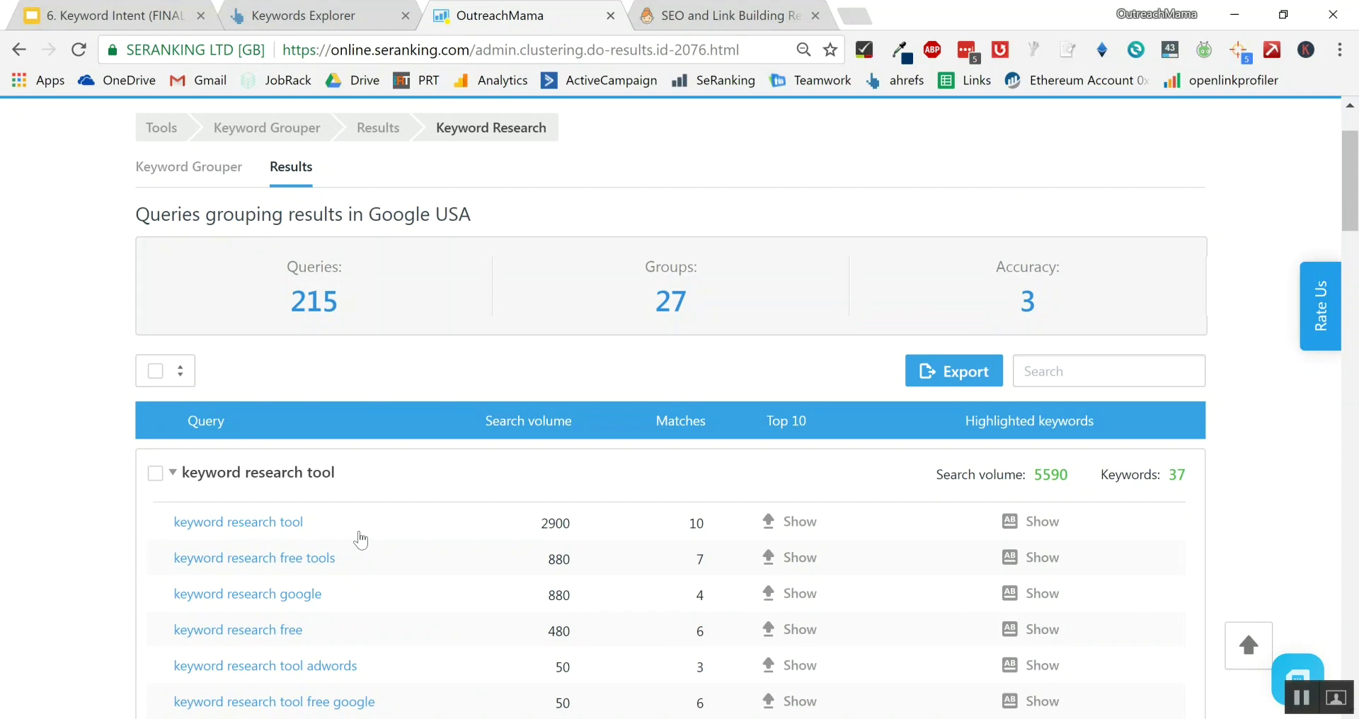
drag(305, 522, 167, 528)
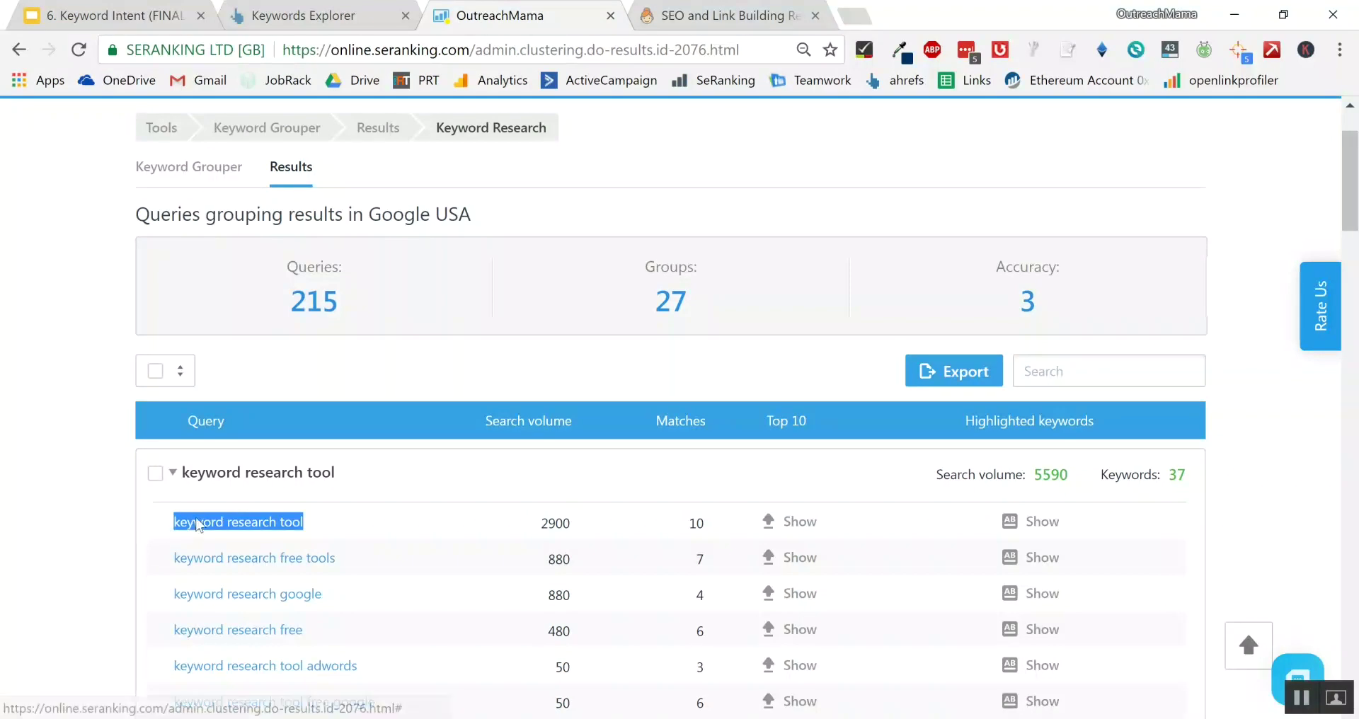
Step: Search Google for the highlighted query "keyword research tool" in a new tab and show that query's Top 10 pages in the grouping results
right_click(198, 525)
click(364, 331)
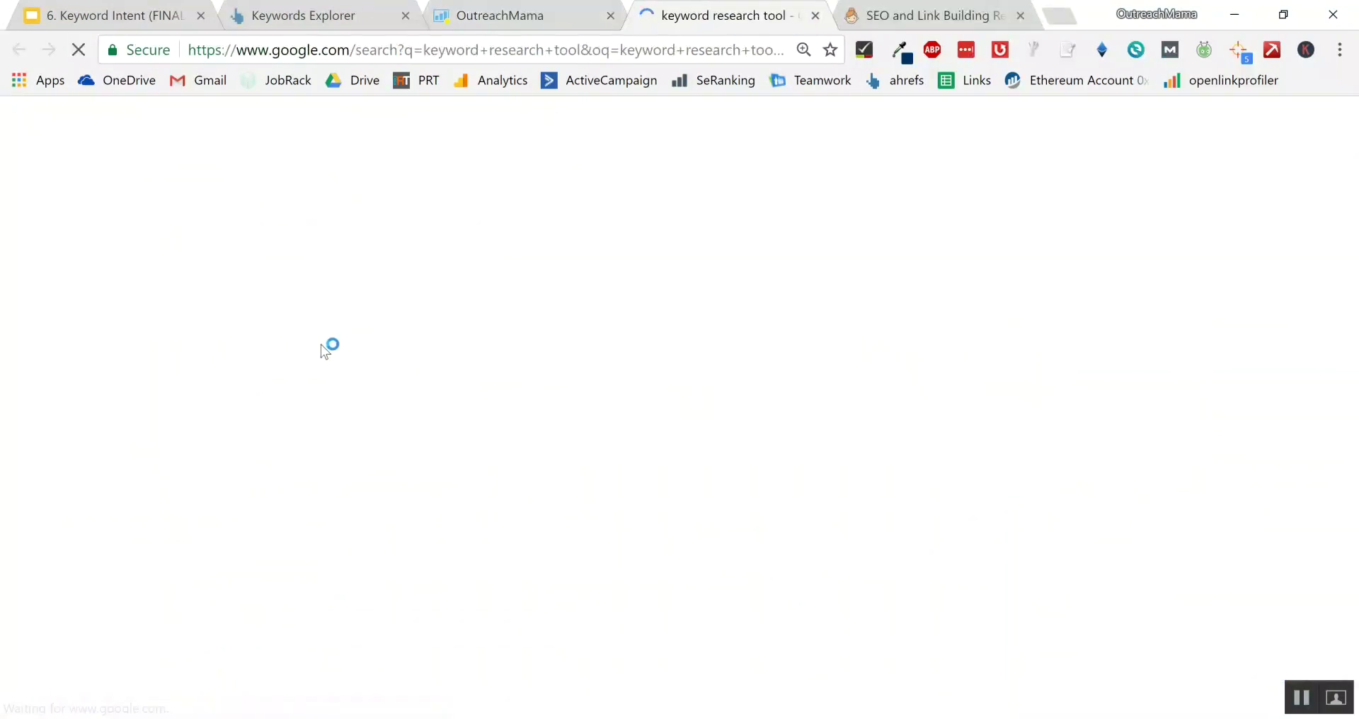
click(535, 13)
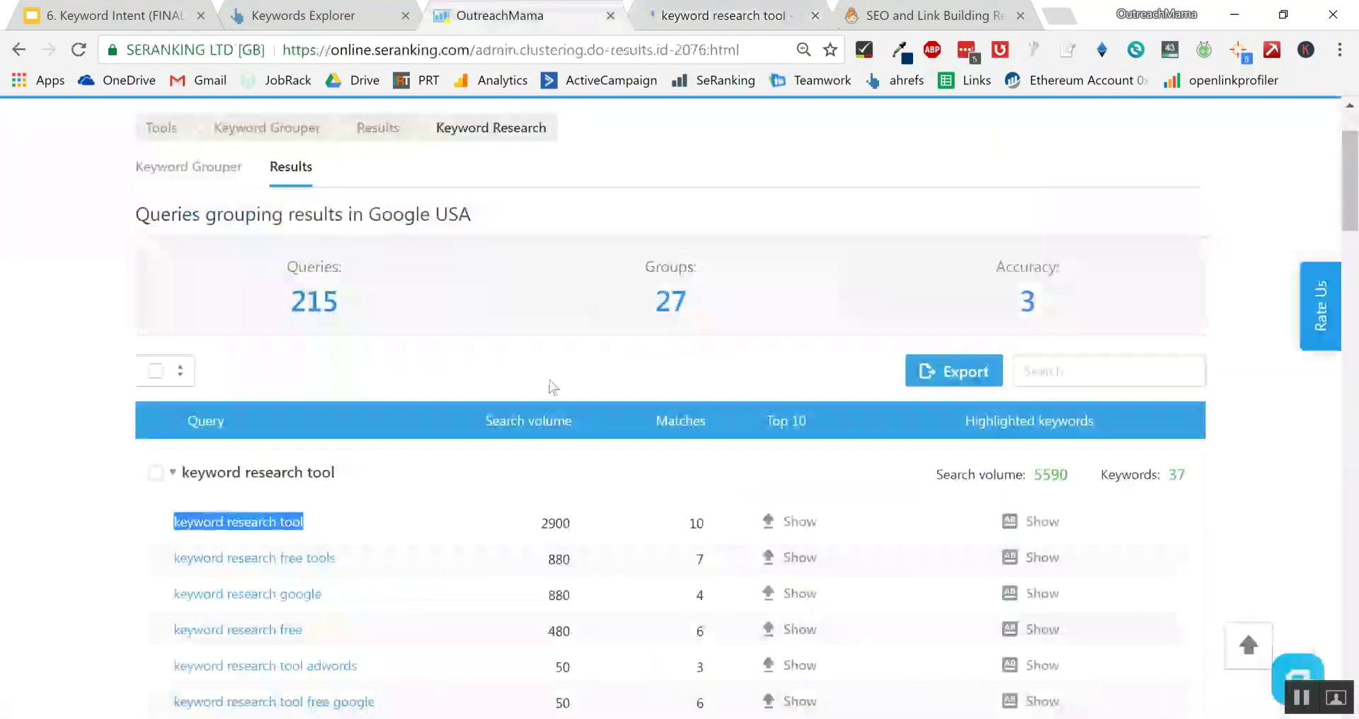
click(800, 522)
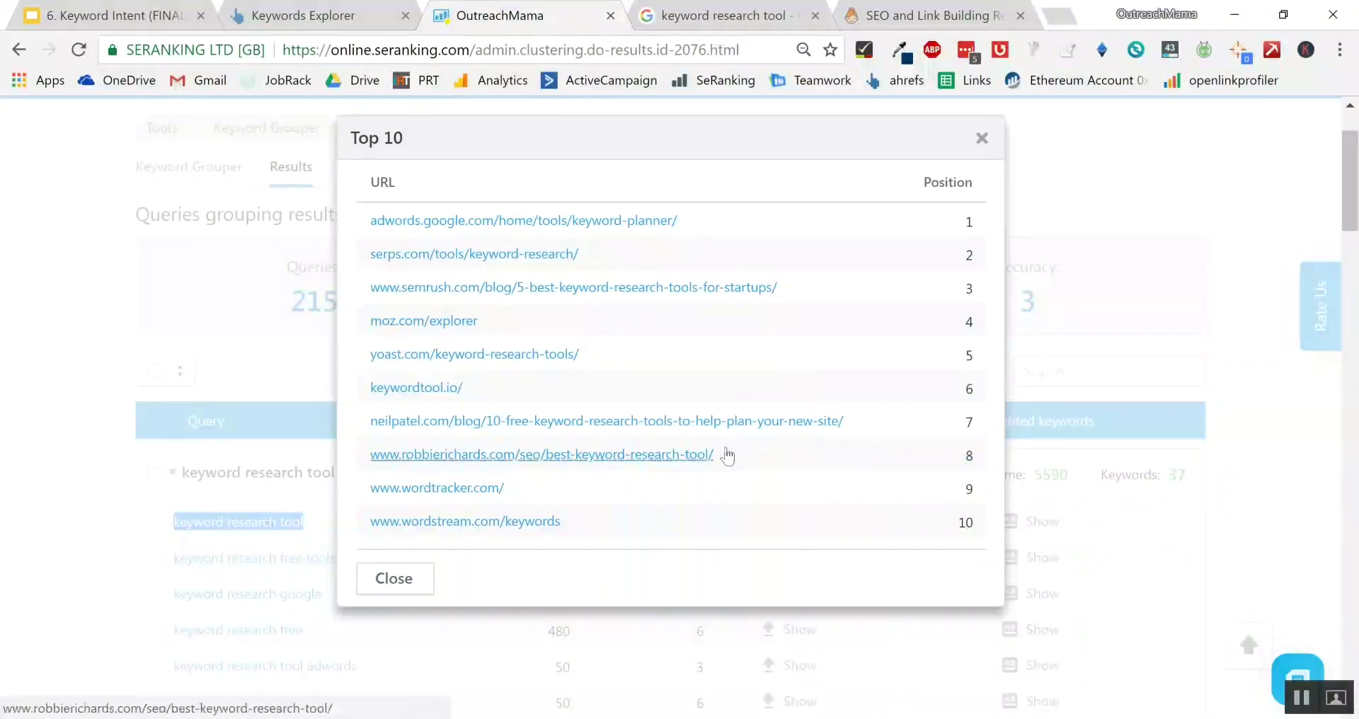
Step: Open the robbierichards.com, serps.com and wordstream.com pages from the Top 10 list, skim the WordStream page and return to the list
click(699, 456)
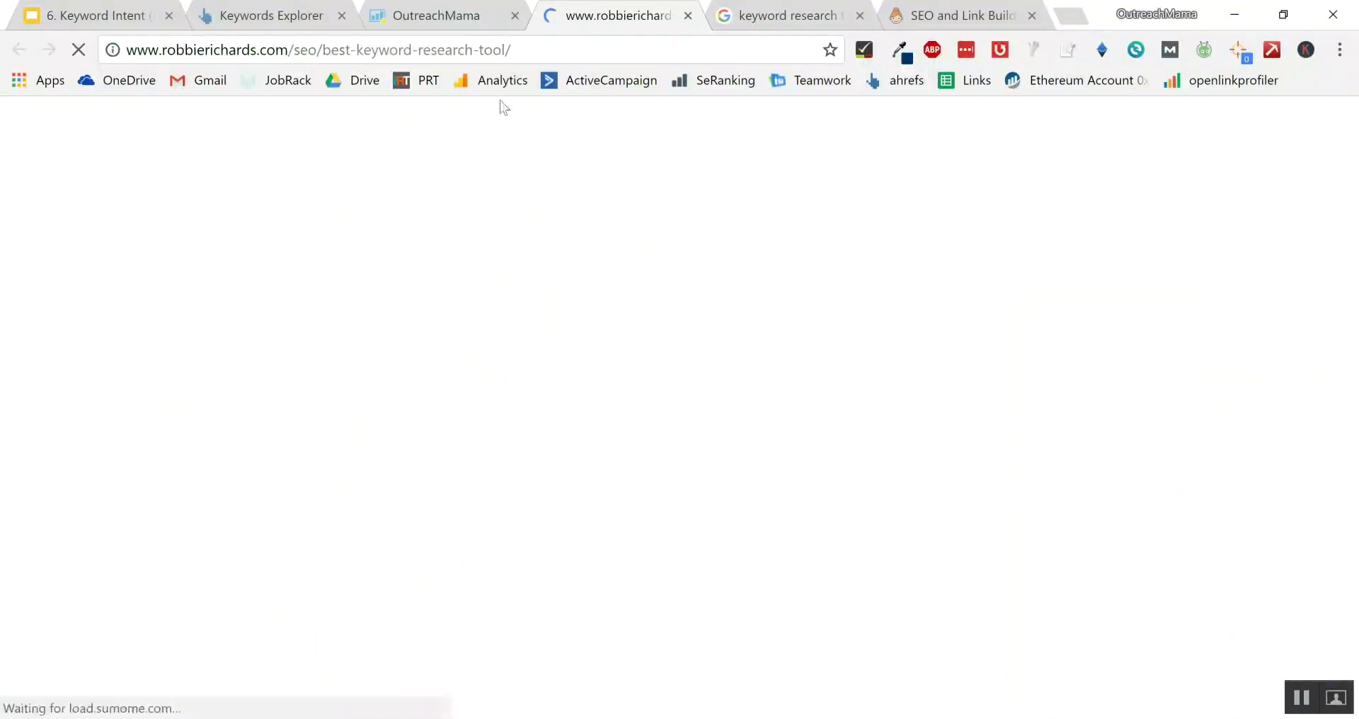
click(459, 22)
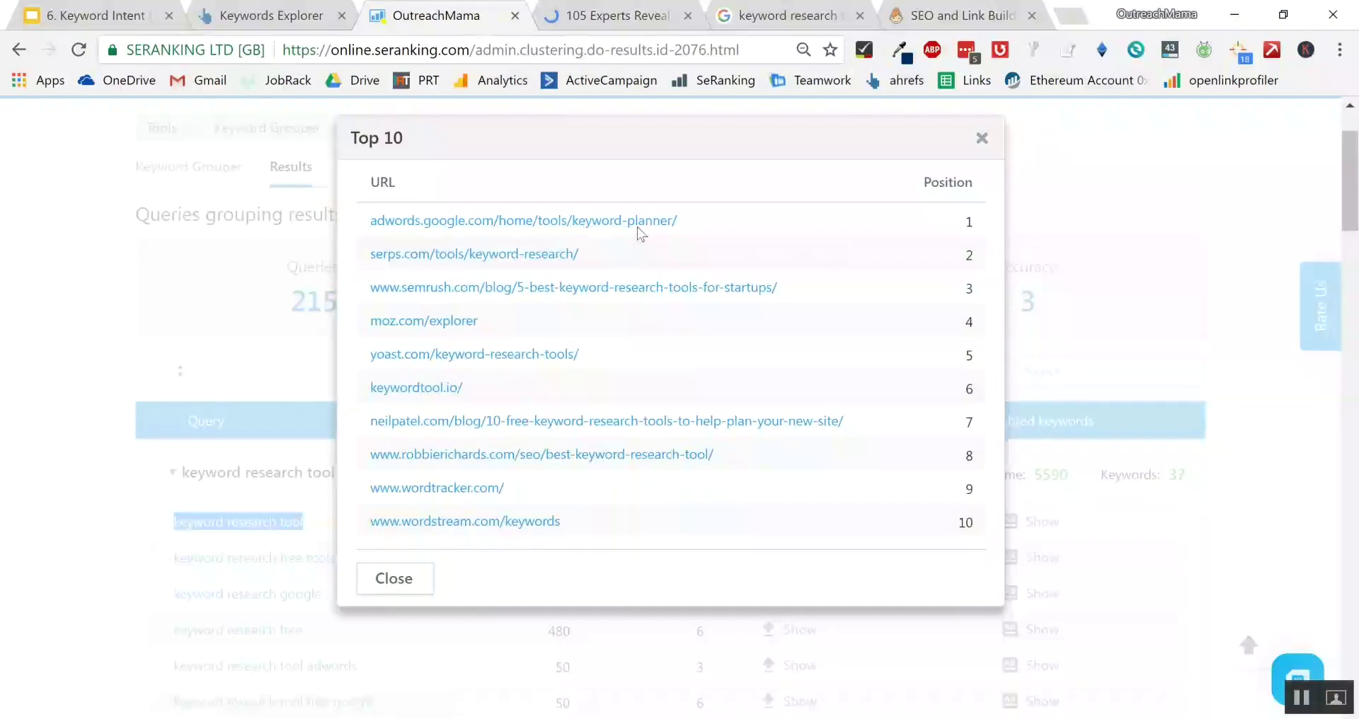
click(572, 254)
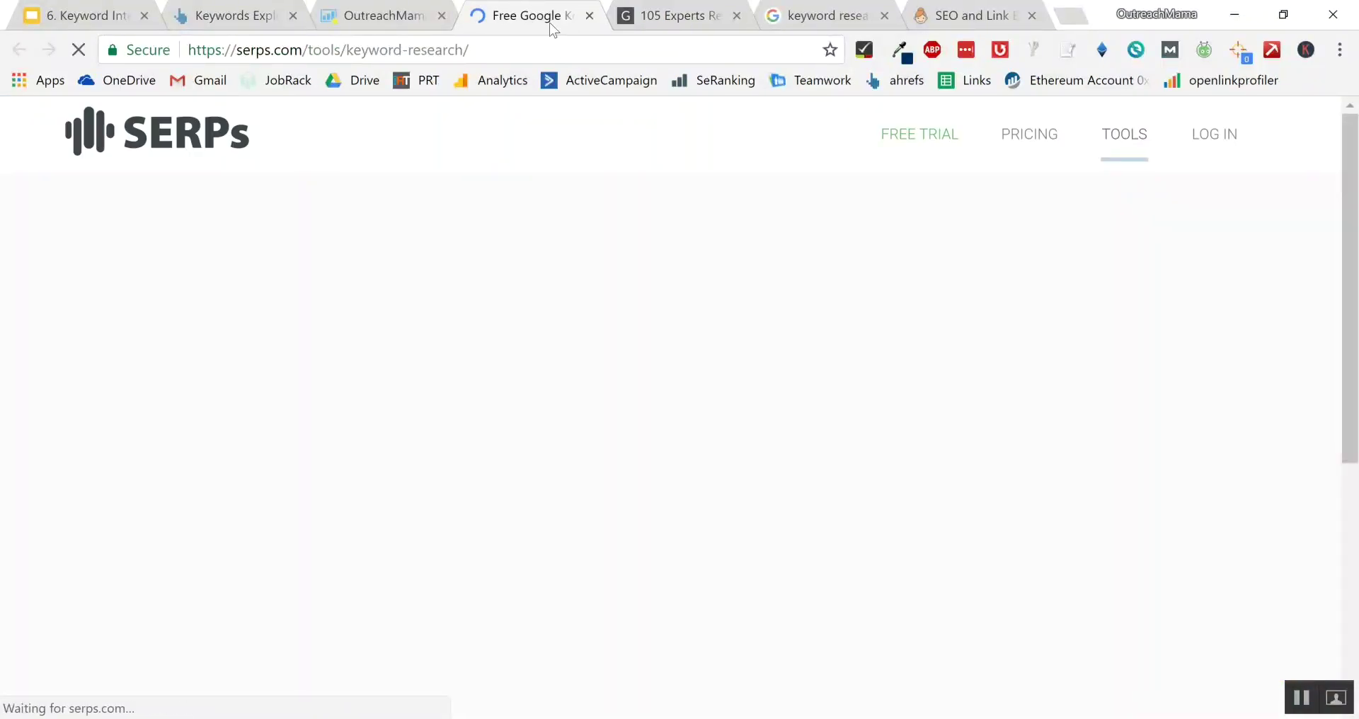
click(382, 16)
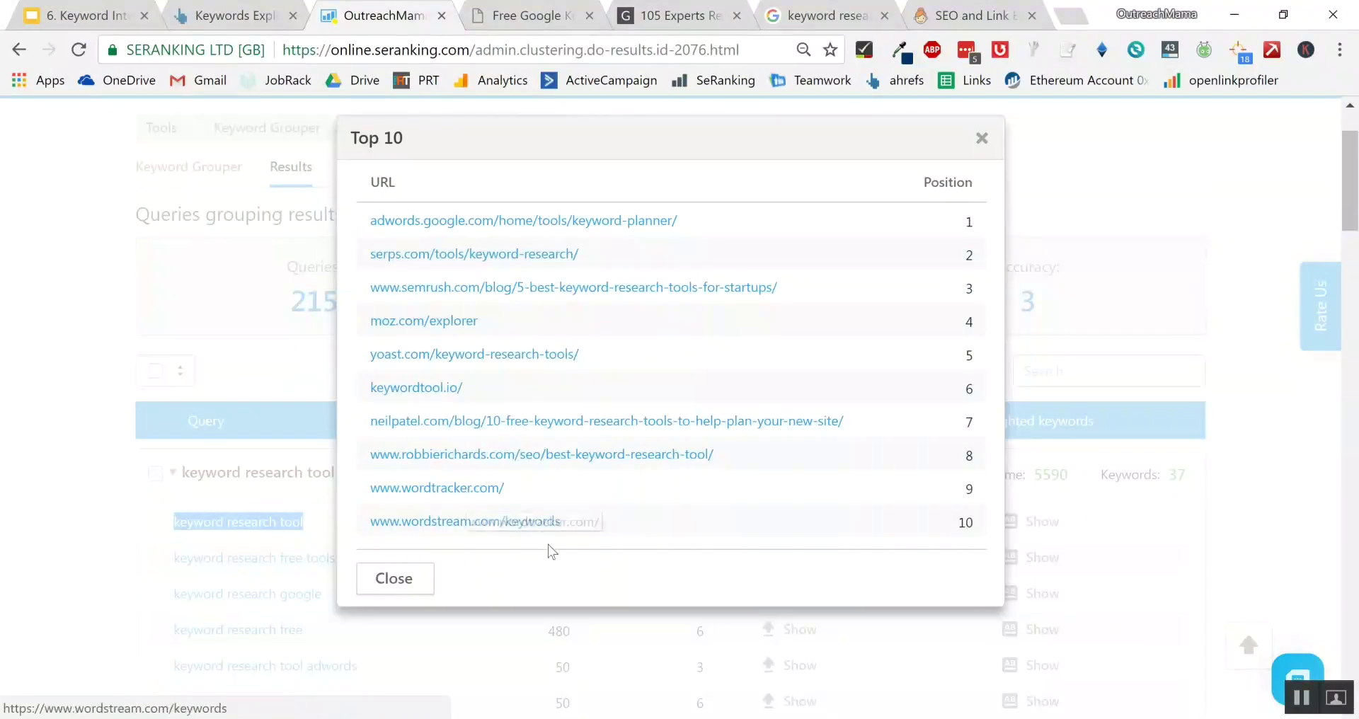
click(546, 522)
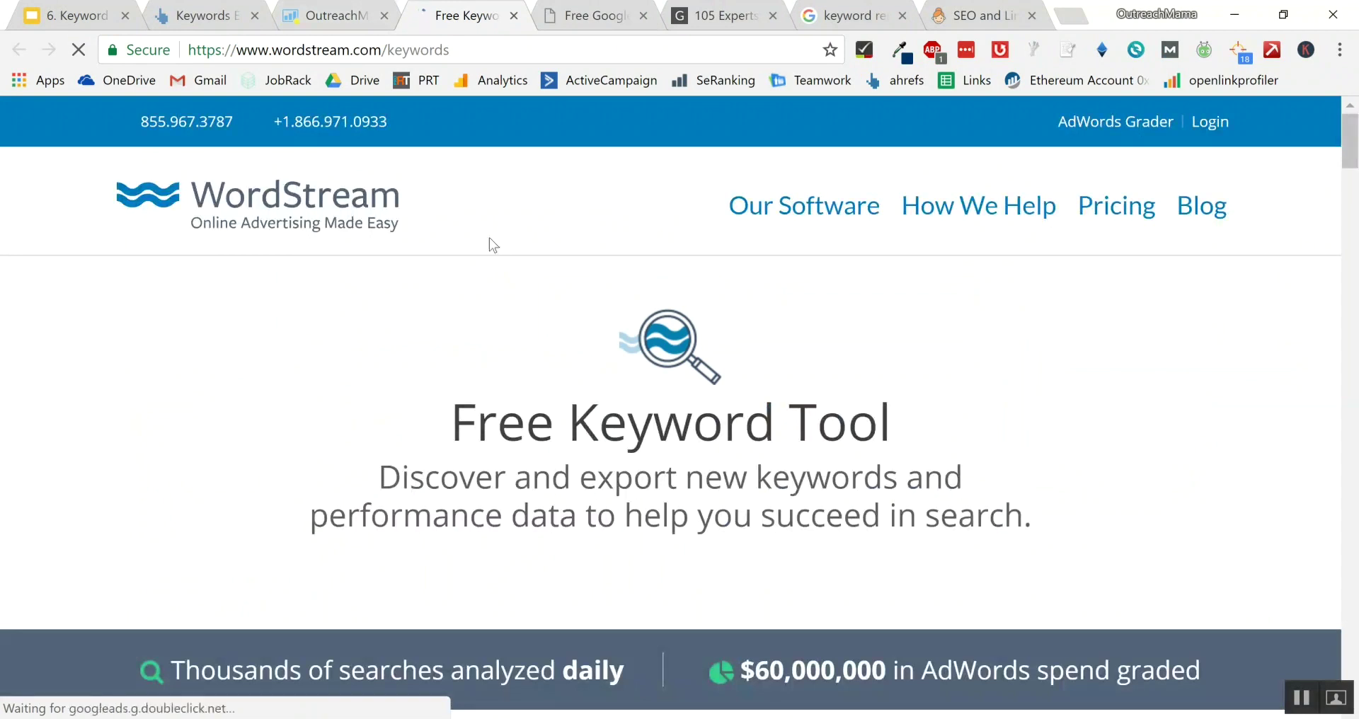
scroll(483, 278, down, 5)
scroll(486, 281, down, 15)
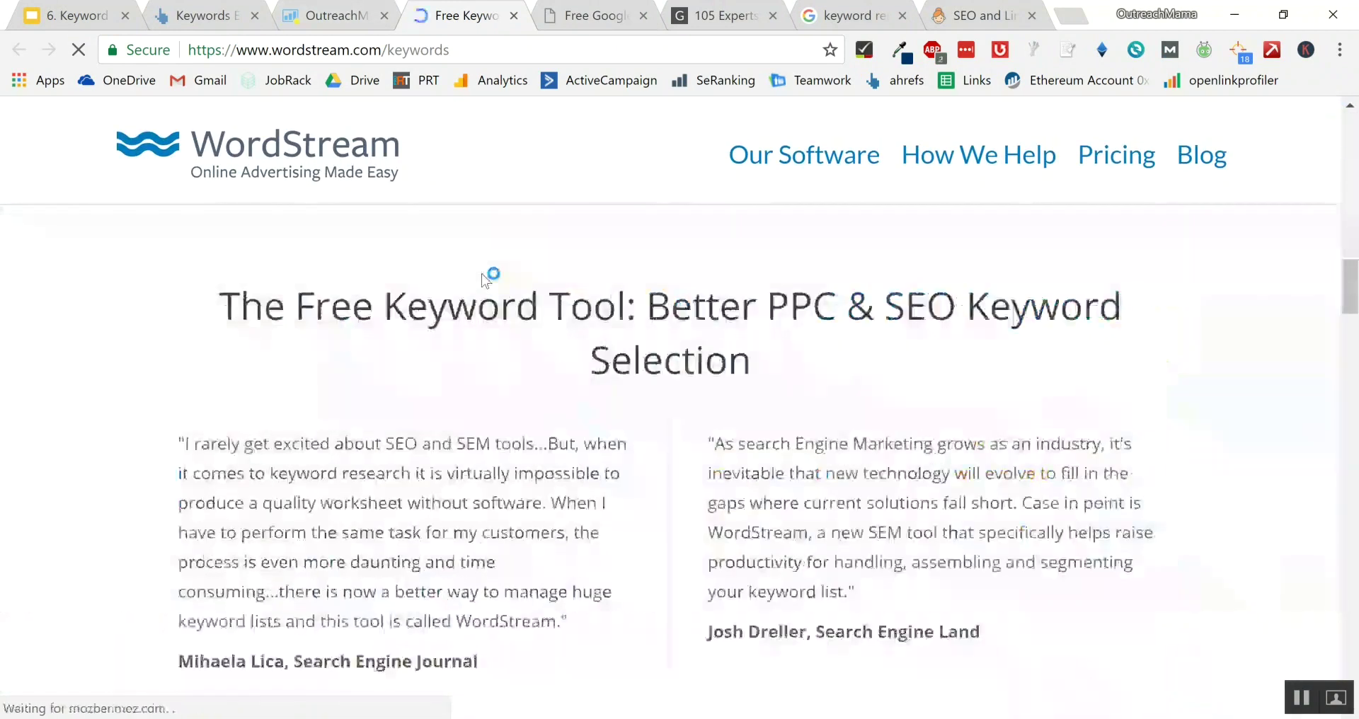
click(332, 15)
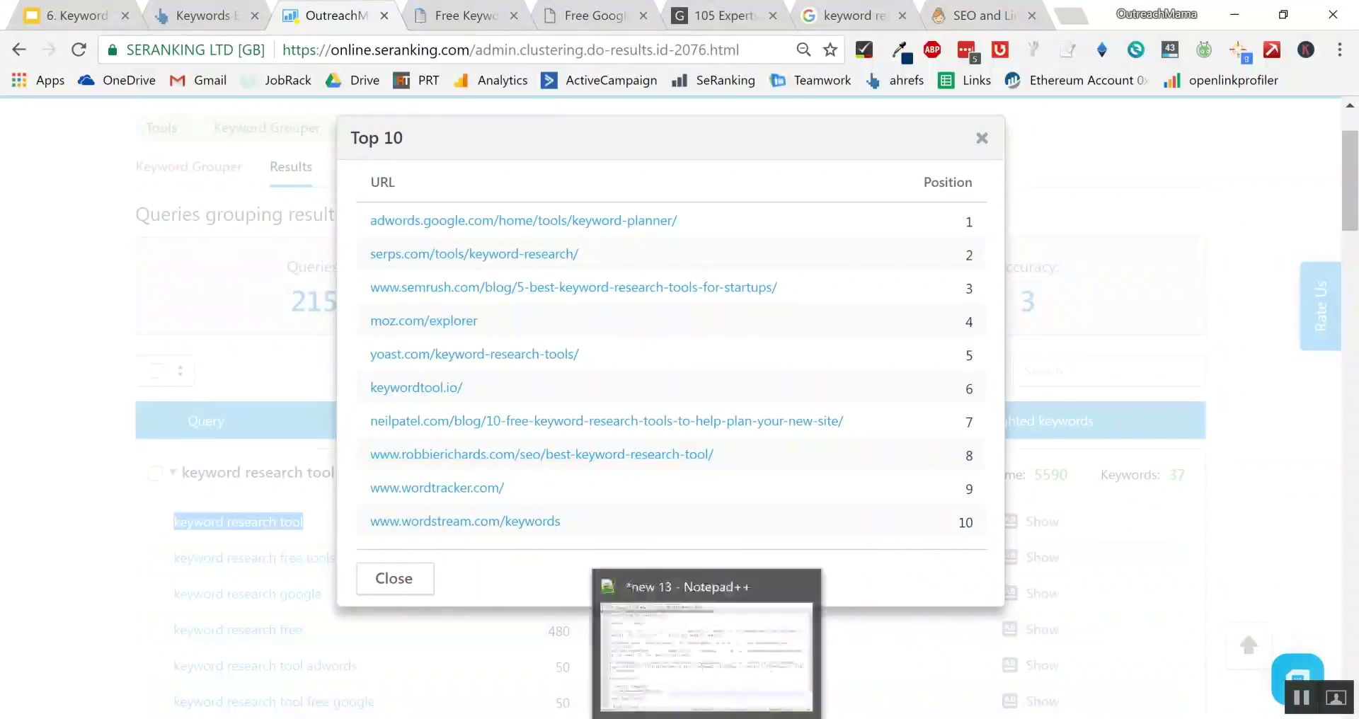
Step: Switch to the blank Document1 in Word and write two lines: "6 results are an individual tool" and "4 are list based"
click(601, 716)
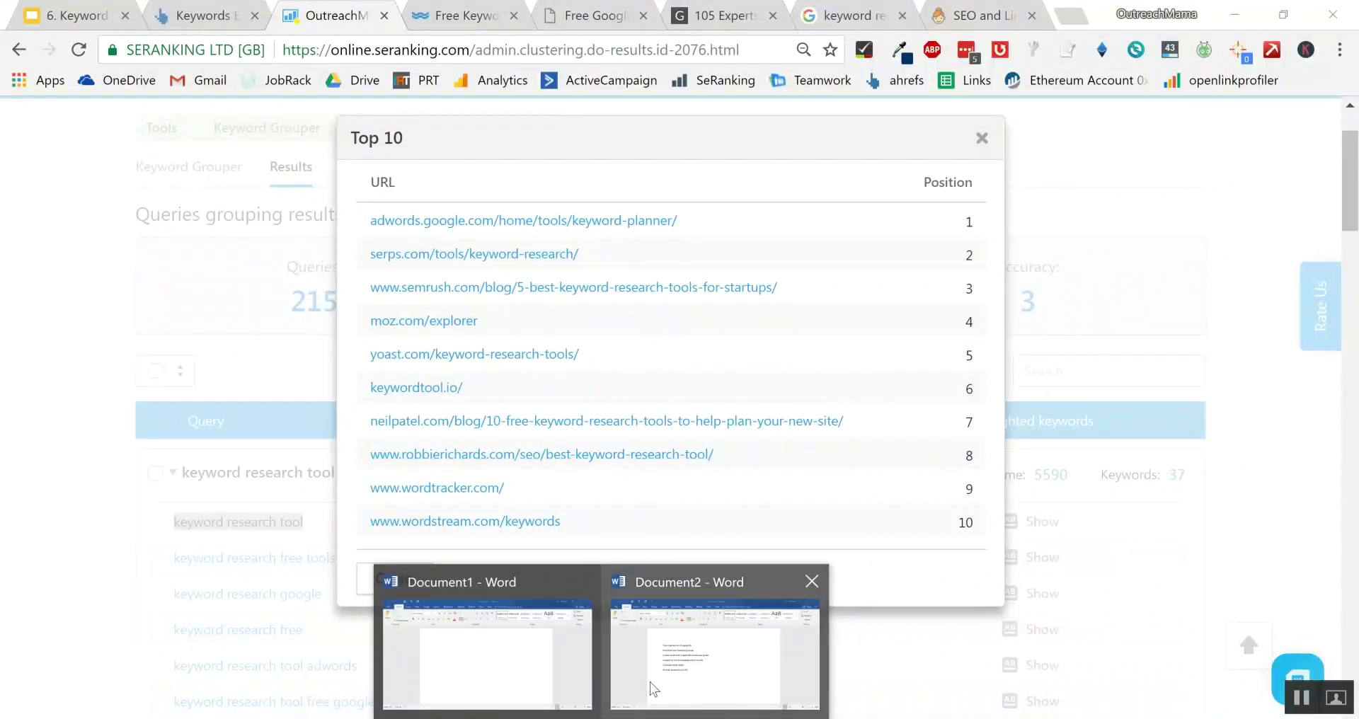
click(550, 673)
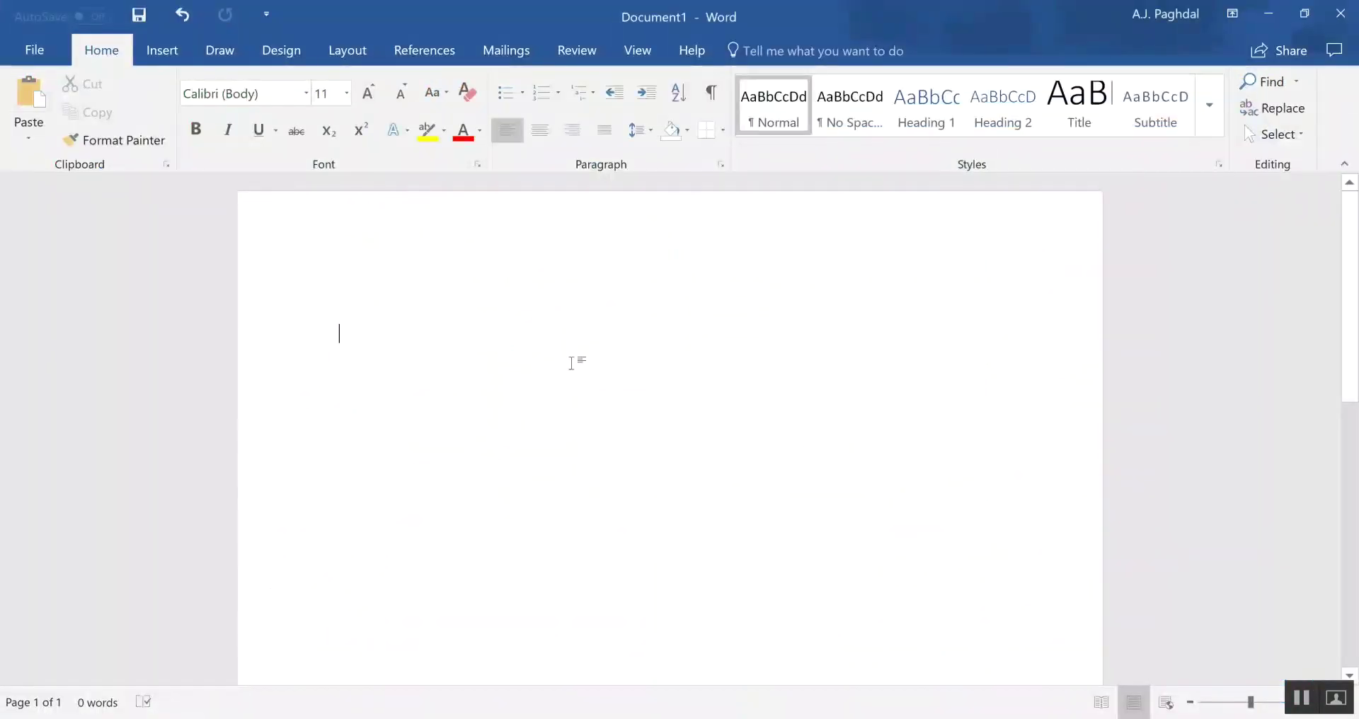
text(6 e)
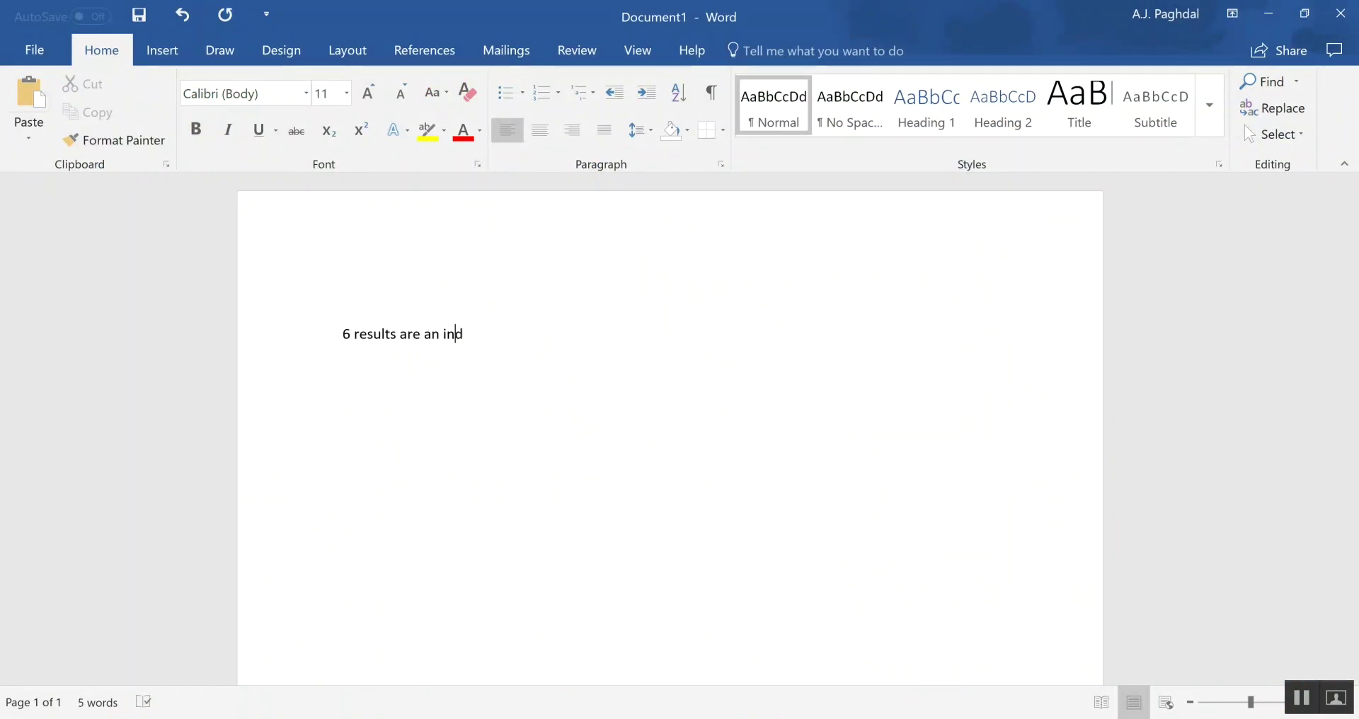
text(ol)
key(Return)
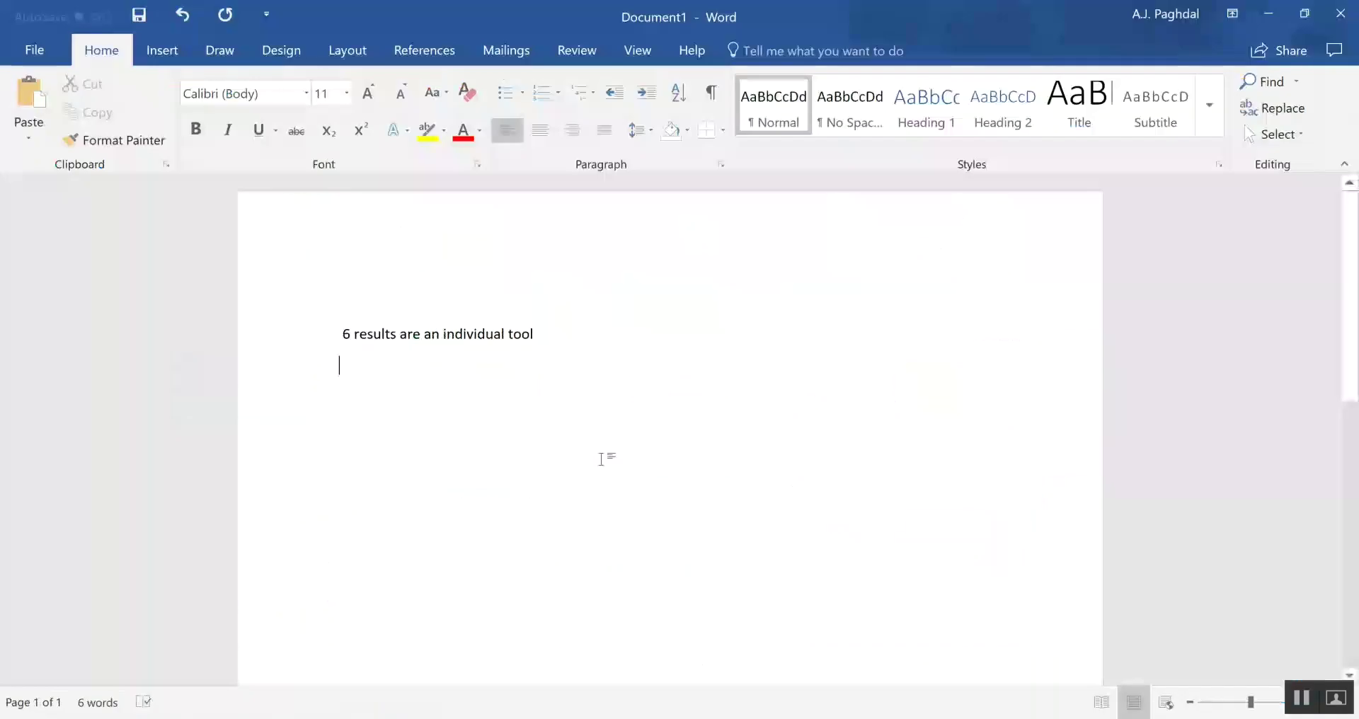
text(4 are list based)
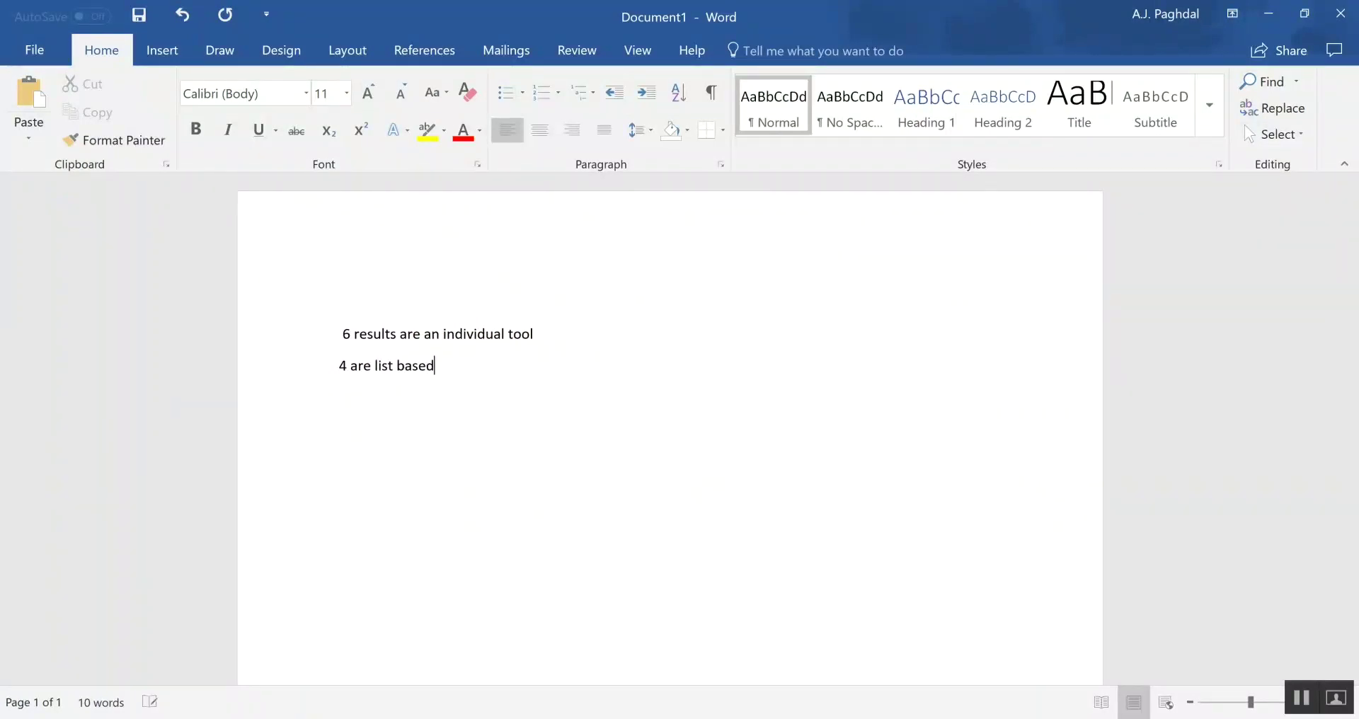
Step: Return to the SE Ranking results in Chrome, close the Top 10 list and examine all queries in the "keyword research tool" group
key(alt+Tab)
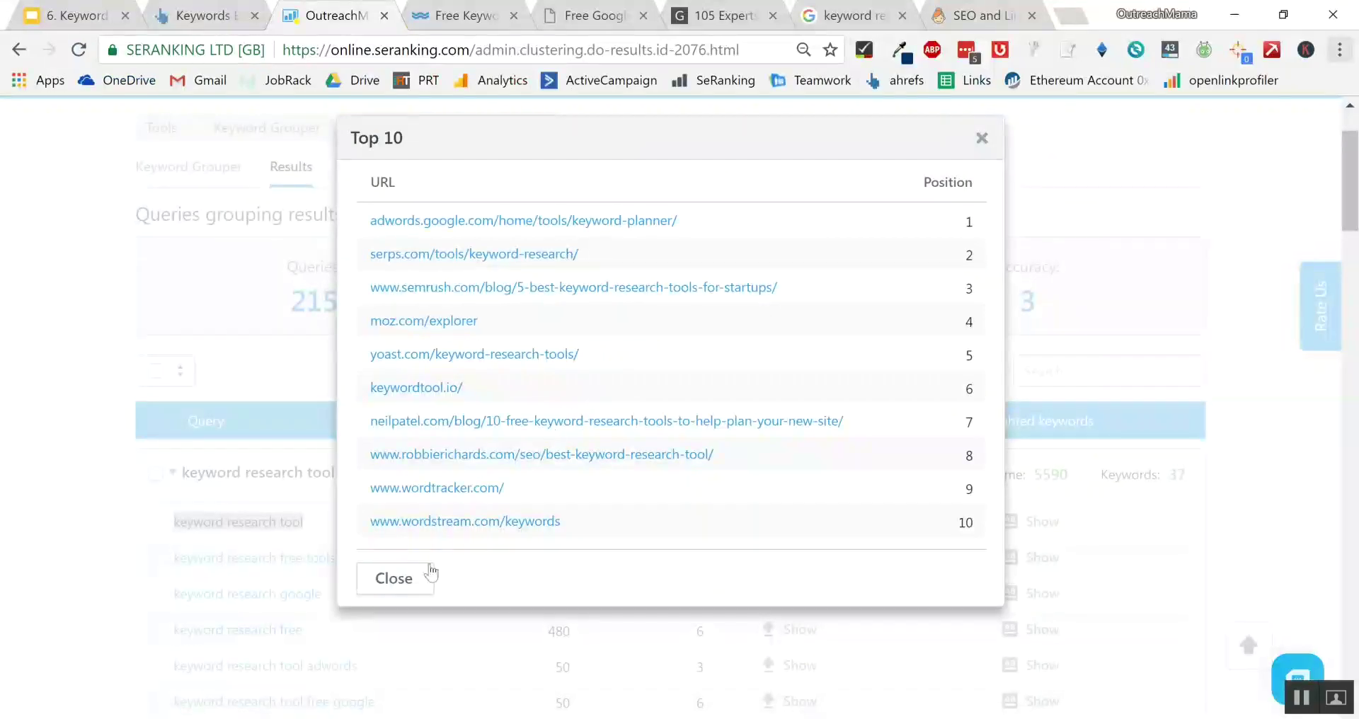
click(424, 578)
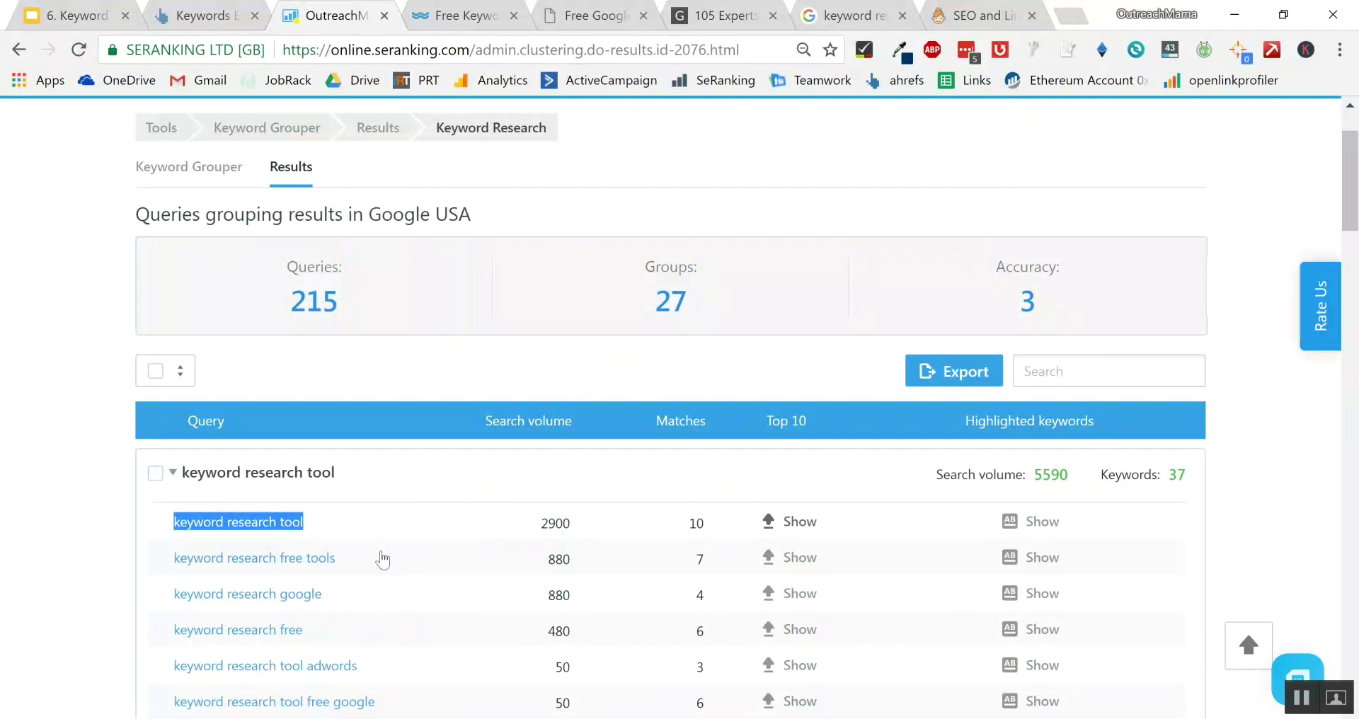
scroll(382, 559, down, 3)
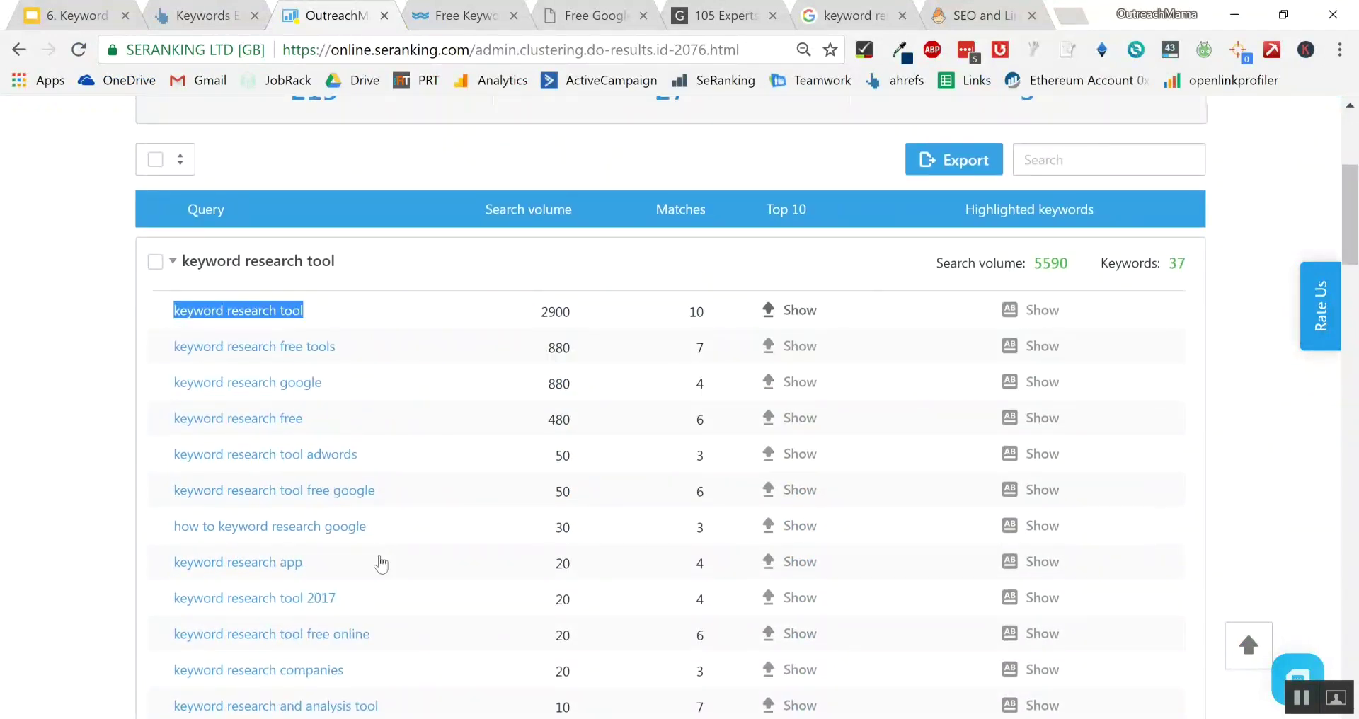
scroll(381, 563, down, 1)
scroll(381, 562, up, 1)
scroll(380, 563, down, 6)
scroll(382, 562, down, 2)
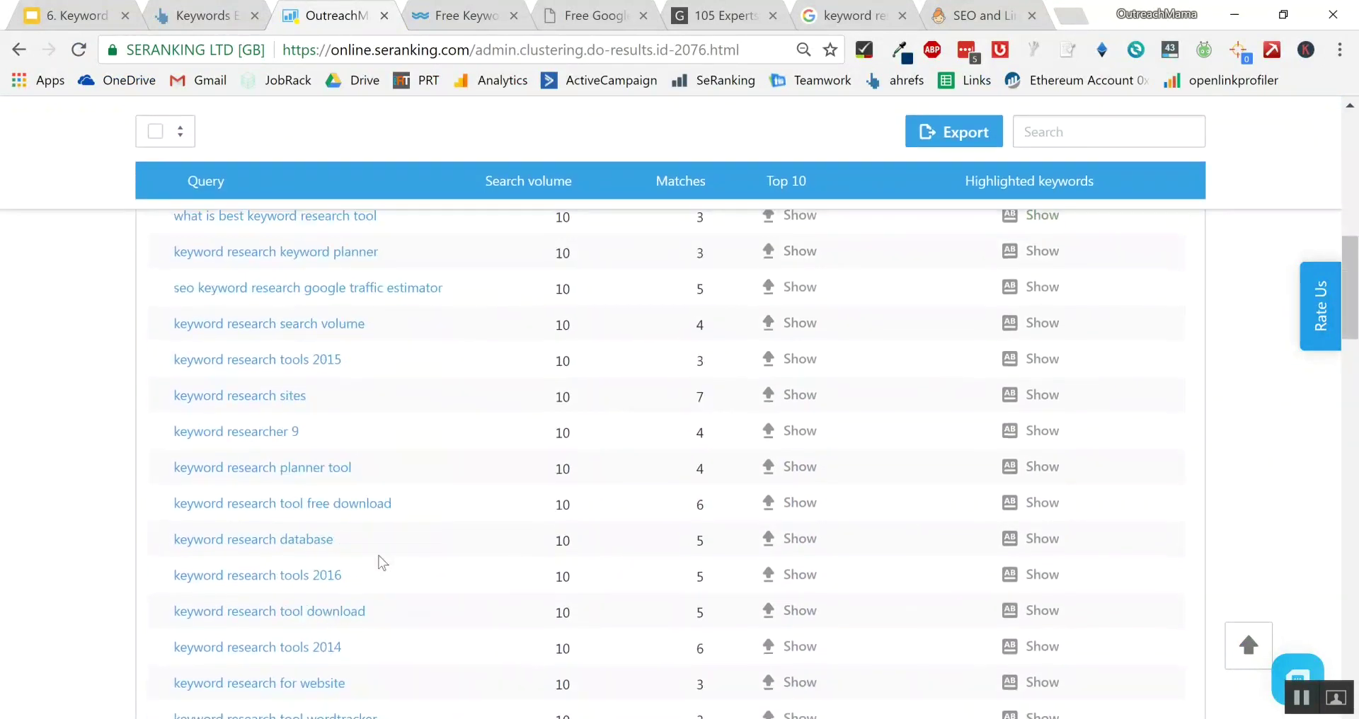
scroll(382, 562, down, 2)
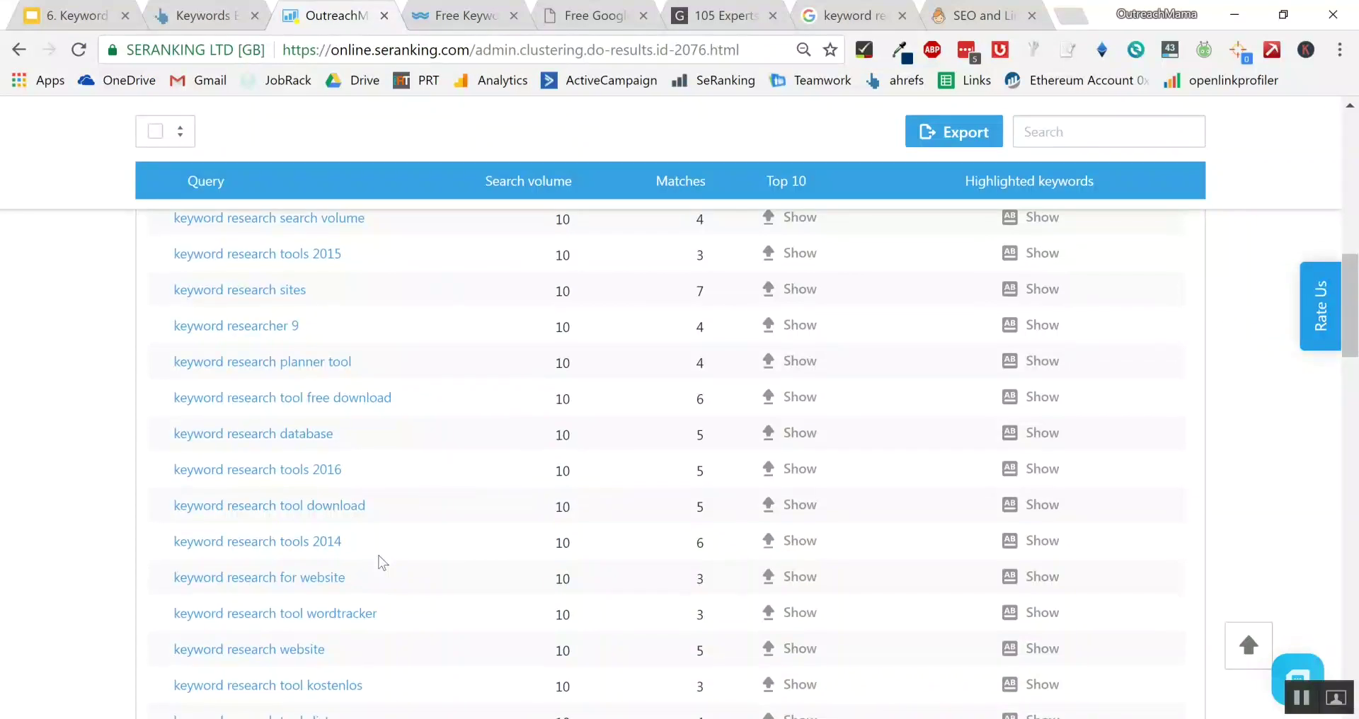
scroll(382, 563, down, 4)
scroll(382, 562, down, 2)
scroll(378, 561, up, 2)
scroll(378, 561, down, 2)
scroll(382, 542, up, 15)
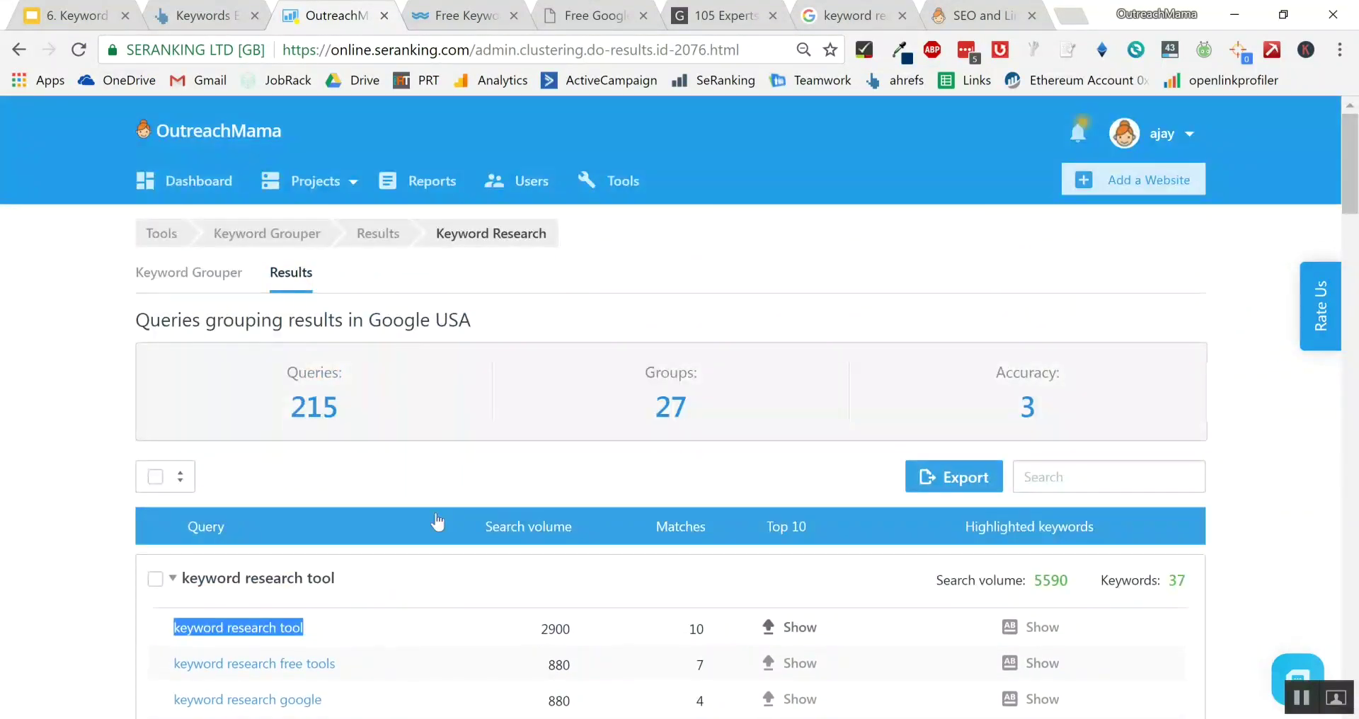
Step: Collapse the "keyword research tool" group, select it and look over the remaining keyword groups
click(343, 594)
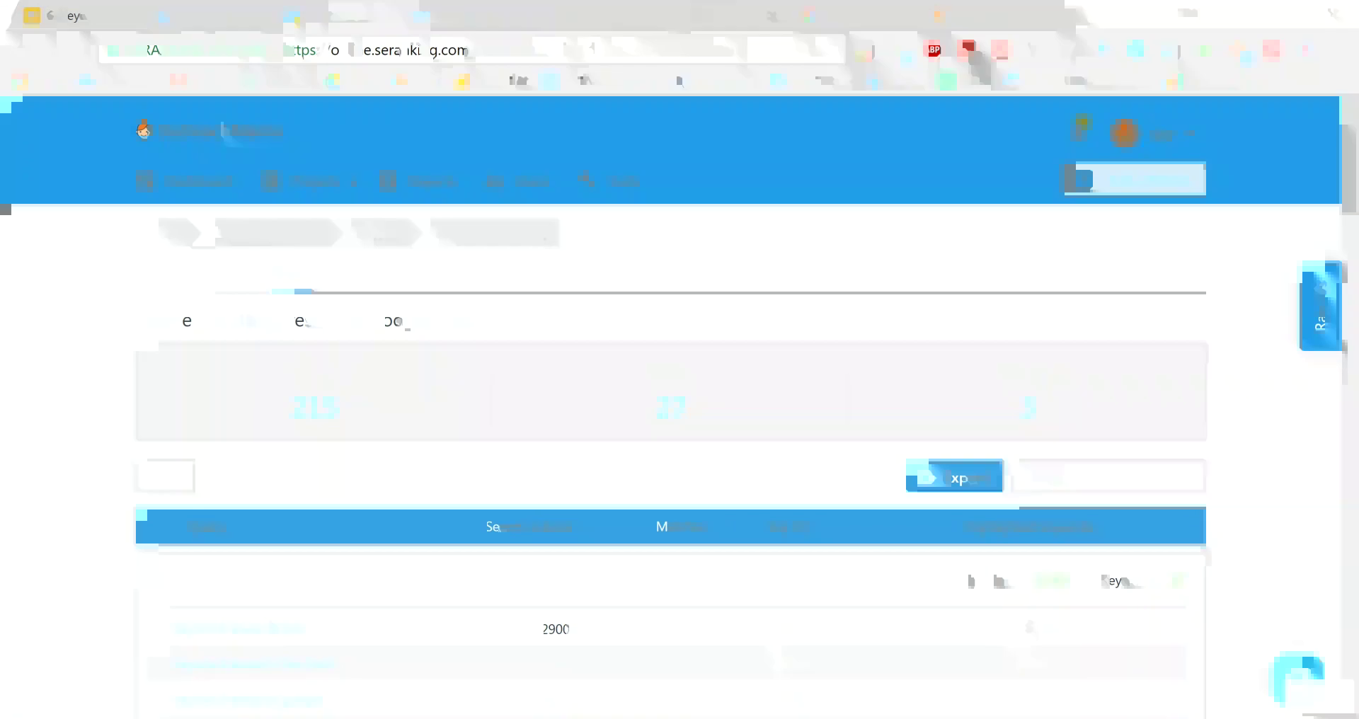
drag(170, 578, 150, 268)
click(150, 268)
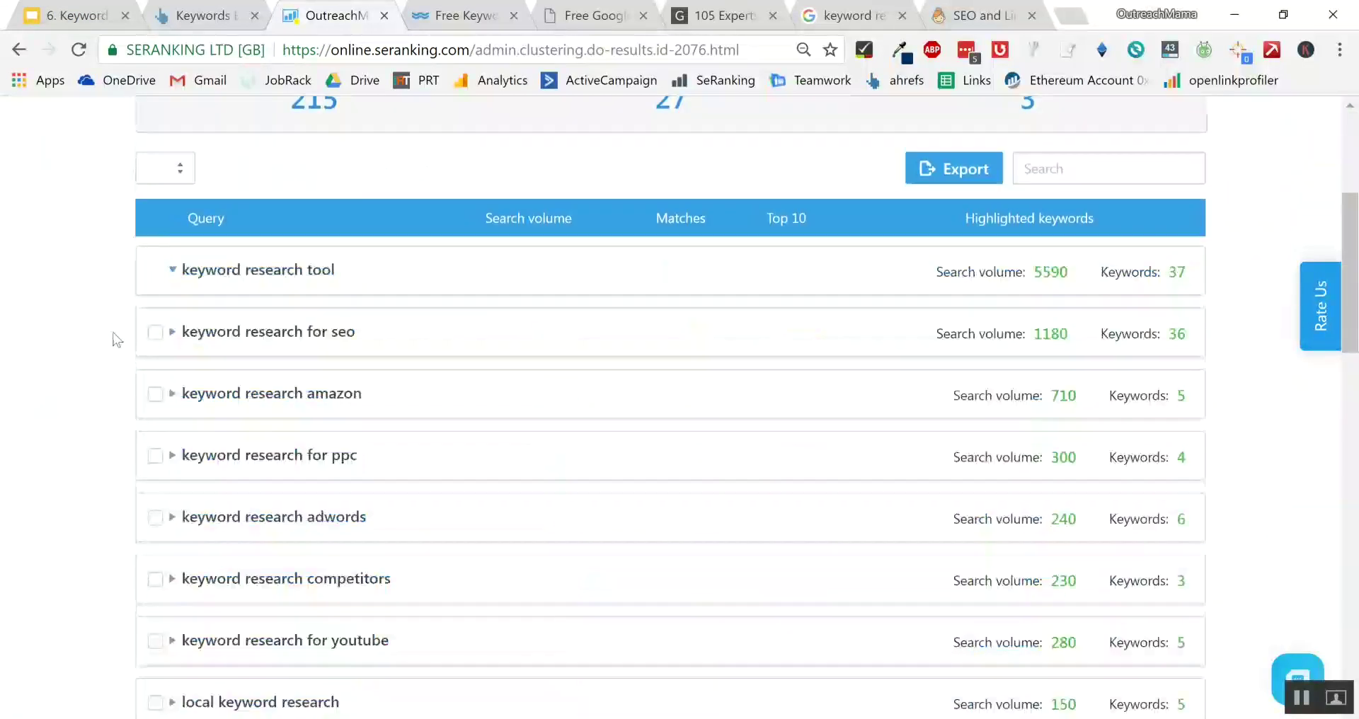
scroll(224, 346, down, 5)
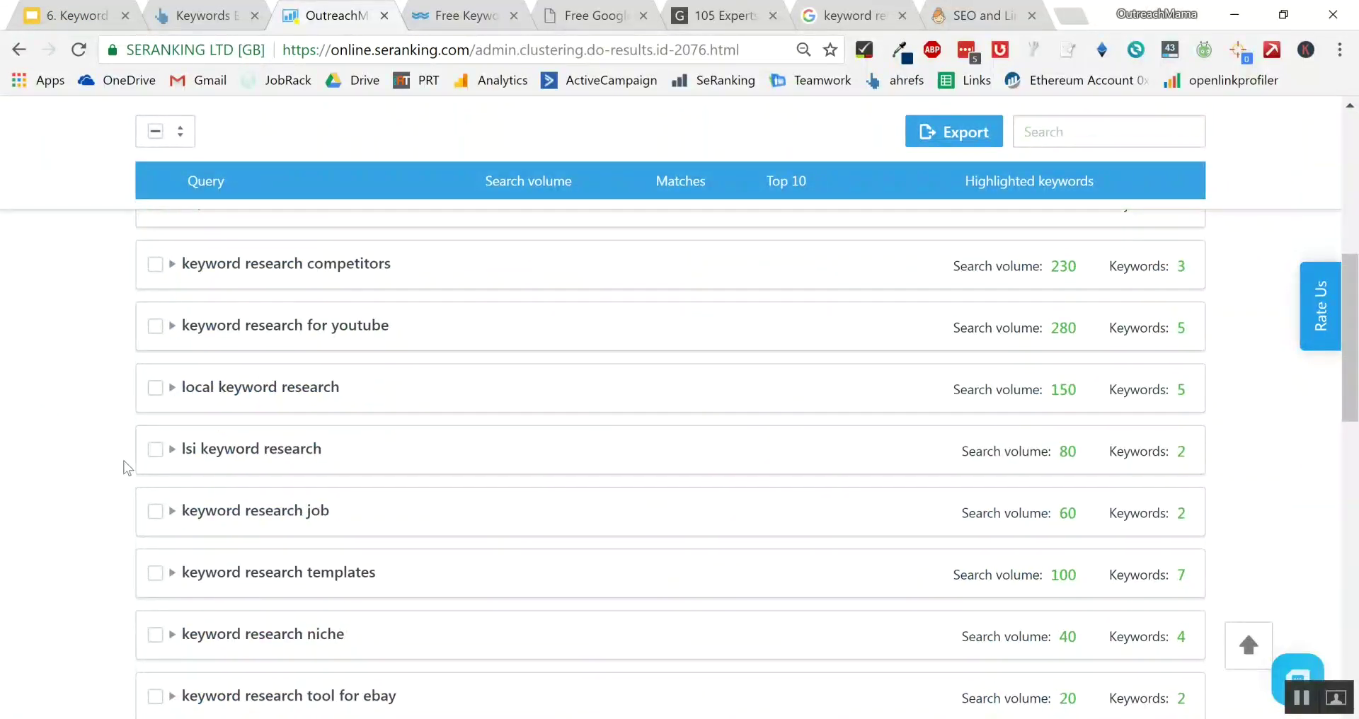
Step: Switch to the keyword-research-ke-metrics-suggestions workbook in Excel and search it for "keyword research tools"
key(ctrl+f)
key(alt+Tab)
key(alt+Tab)
key(alt+Tab)
key(alt+Tab)
key(alt+Tab)
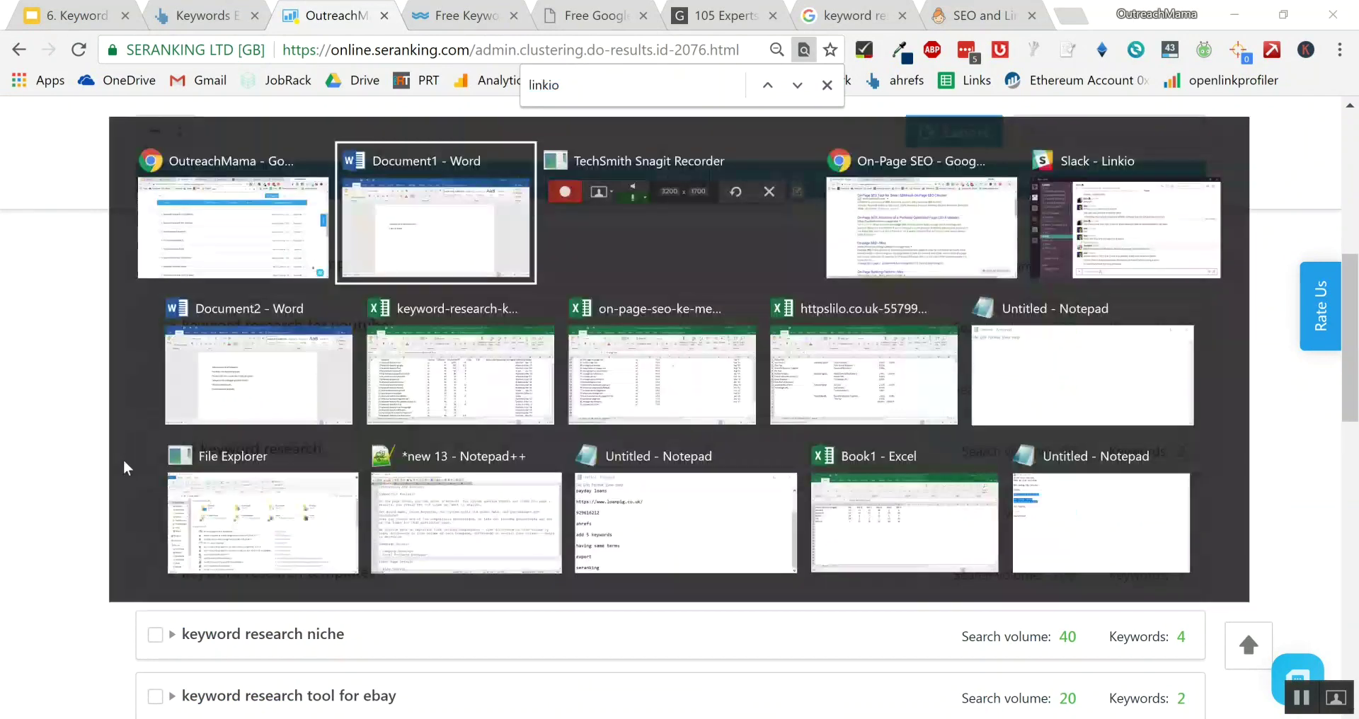
key(alt+Tab)
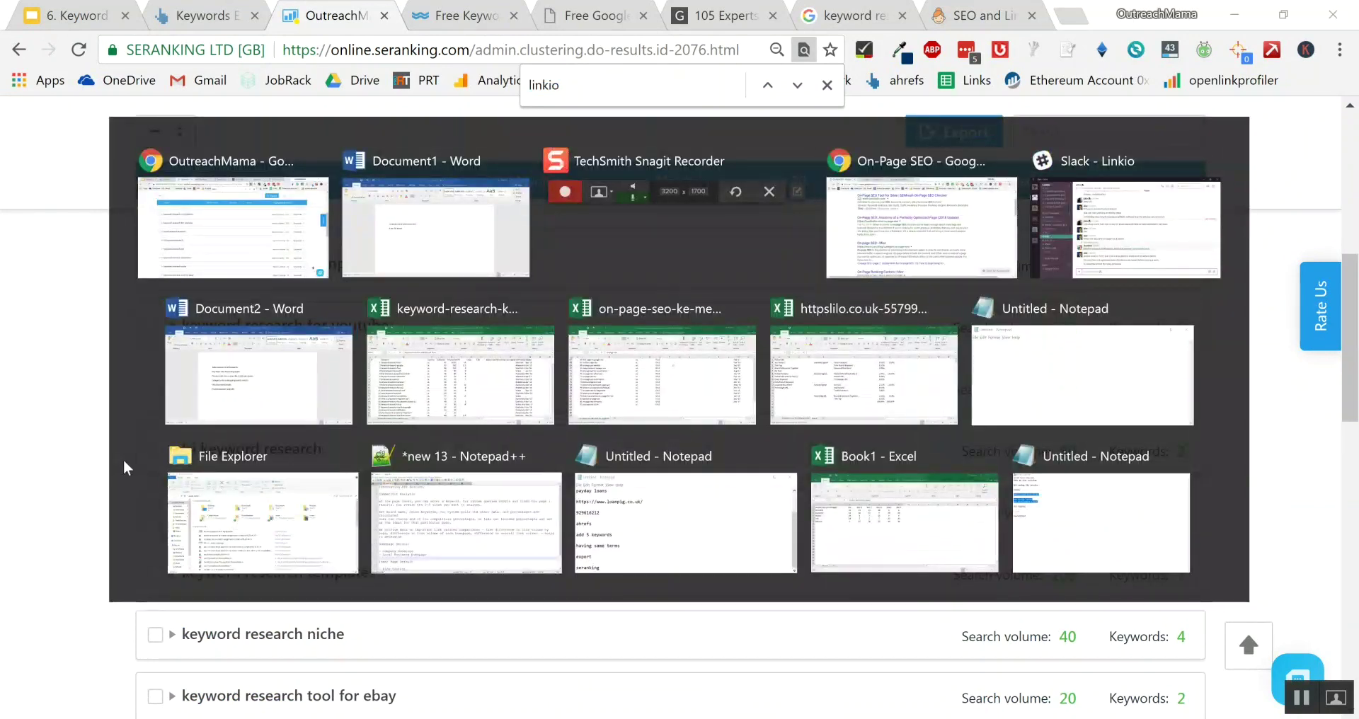
key(ctrl+f)
text(keyword )
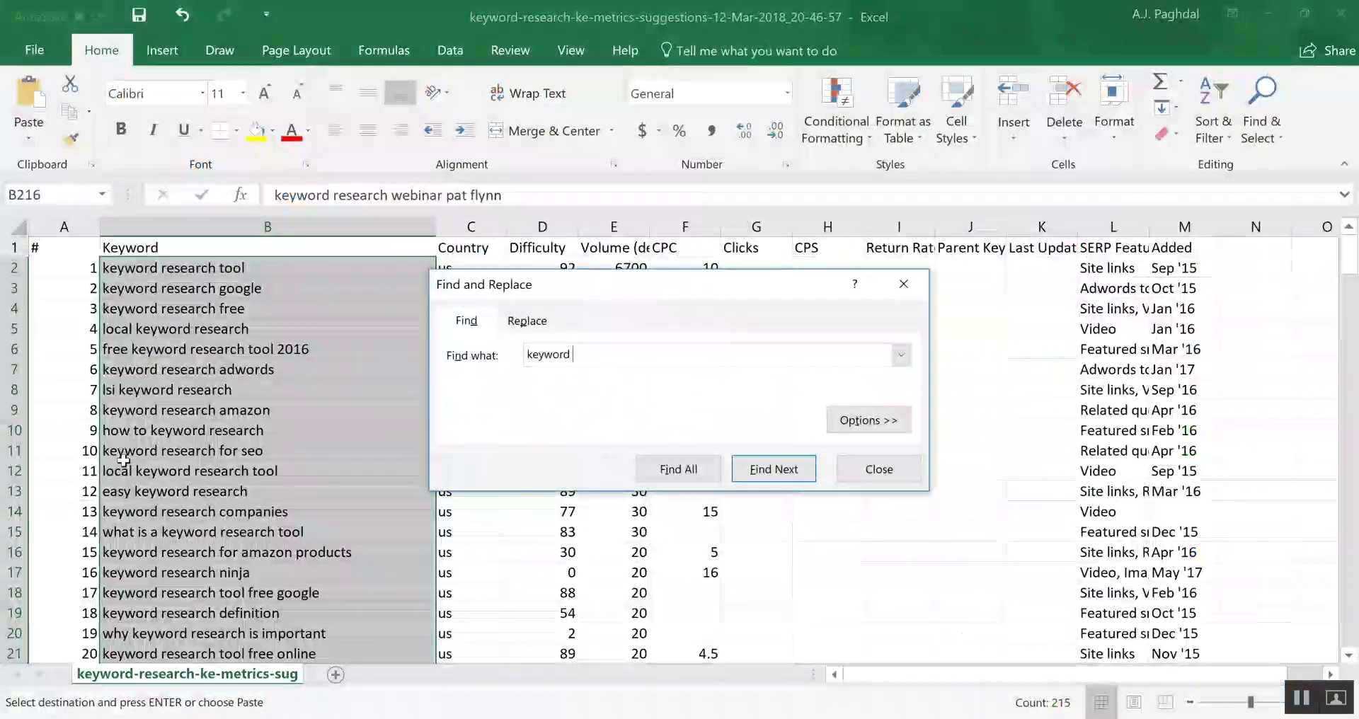
text(research tools)
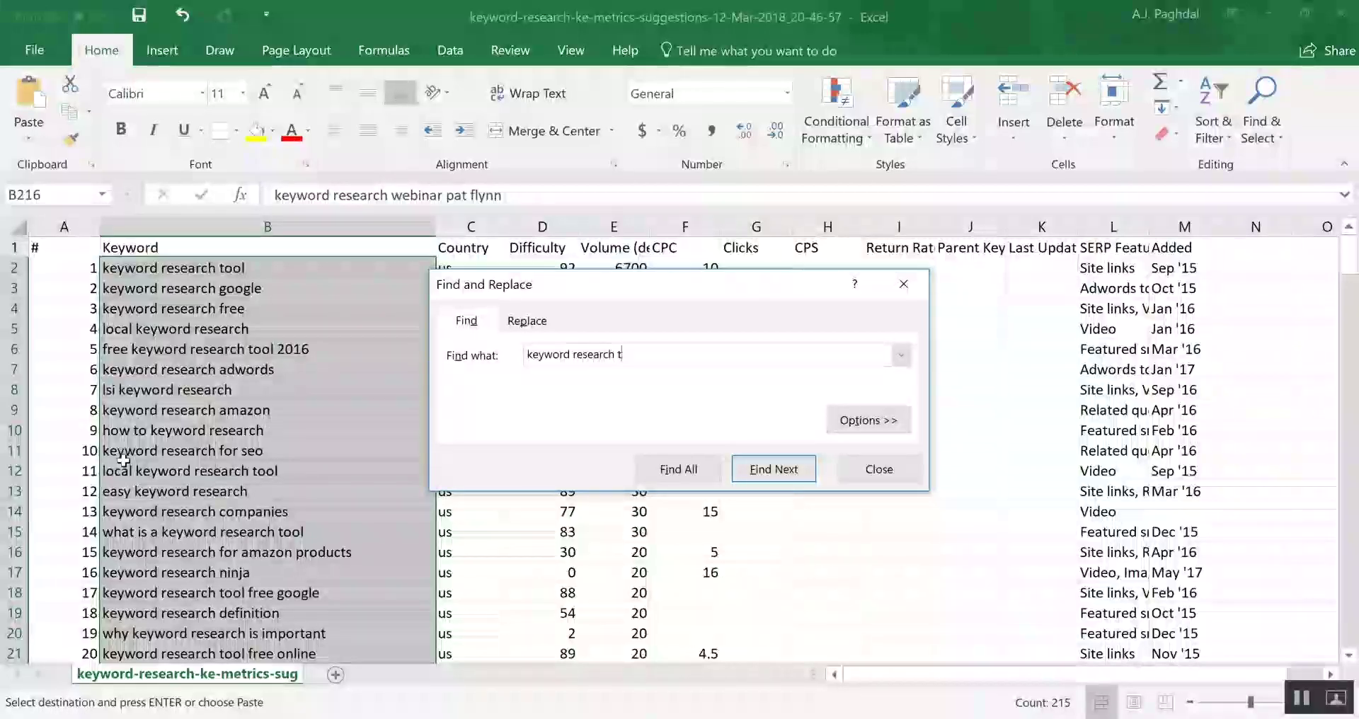
key(Return)
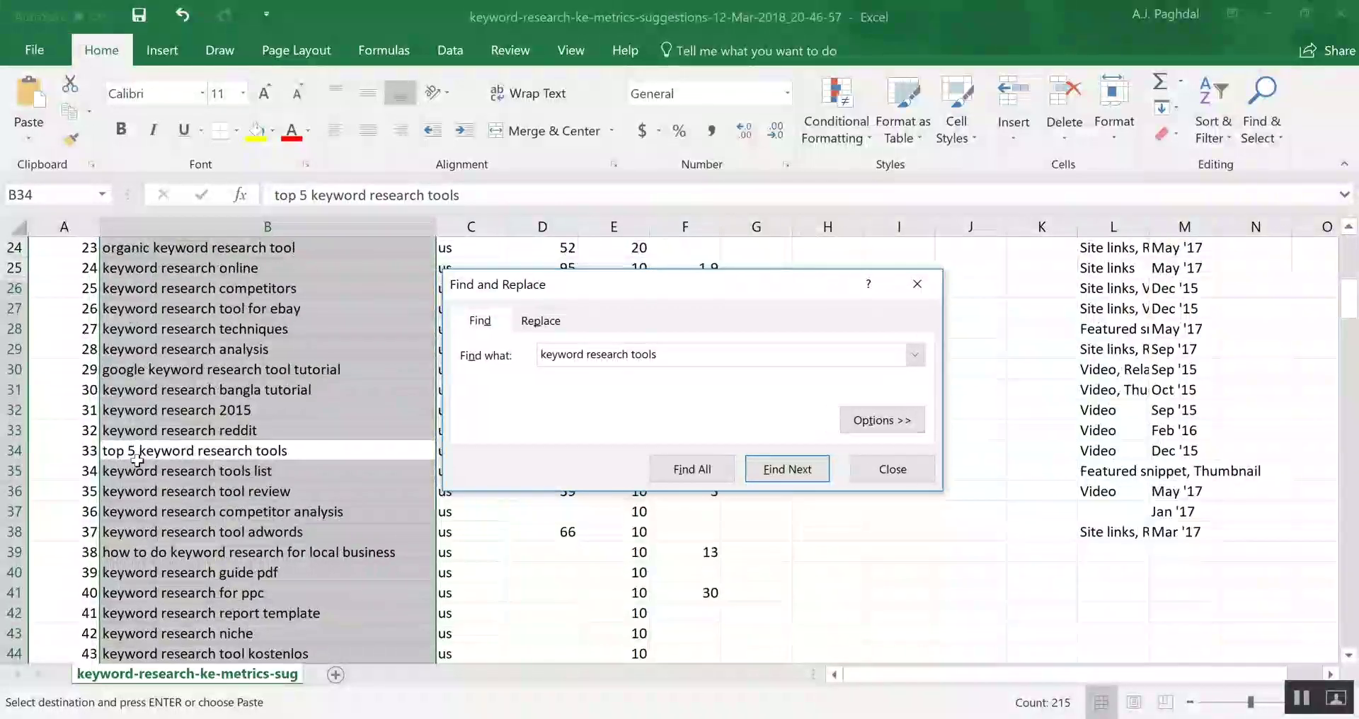
Step: Step through the remaining matches for "keyword research tools", close the search and return to the start of the keyword list
key(Return)
key(Return)
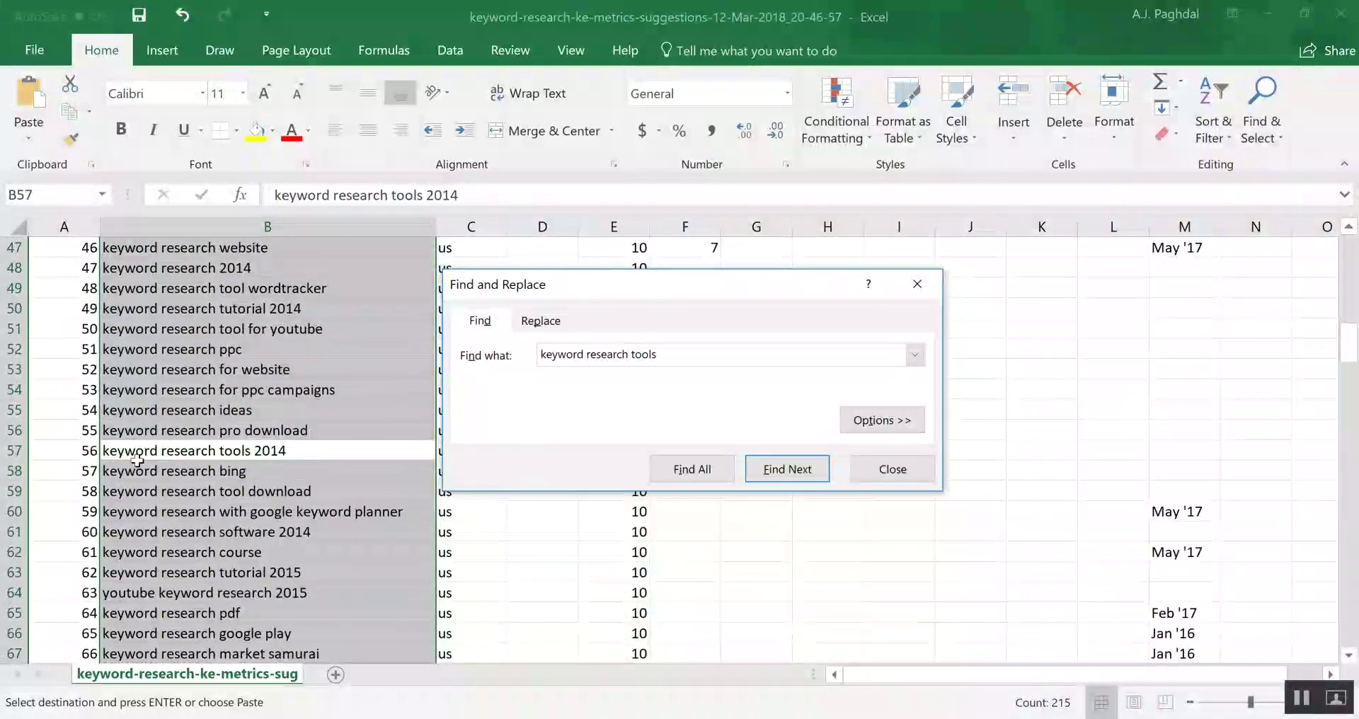
key(Return)
key(Return)
key(Return)
key(Return)
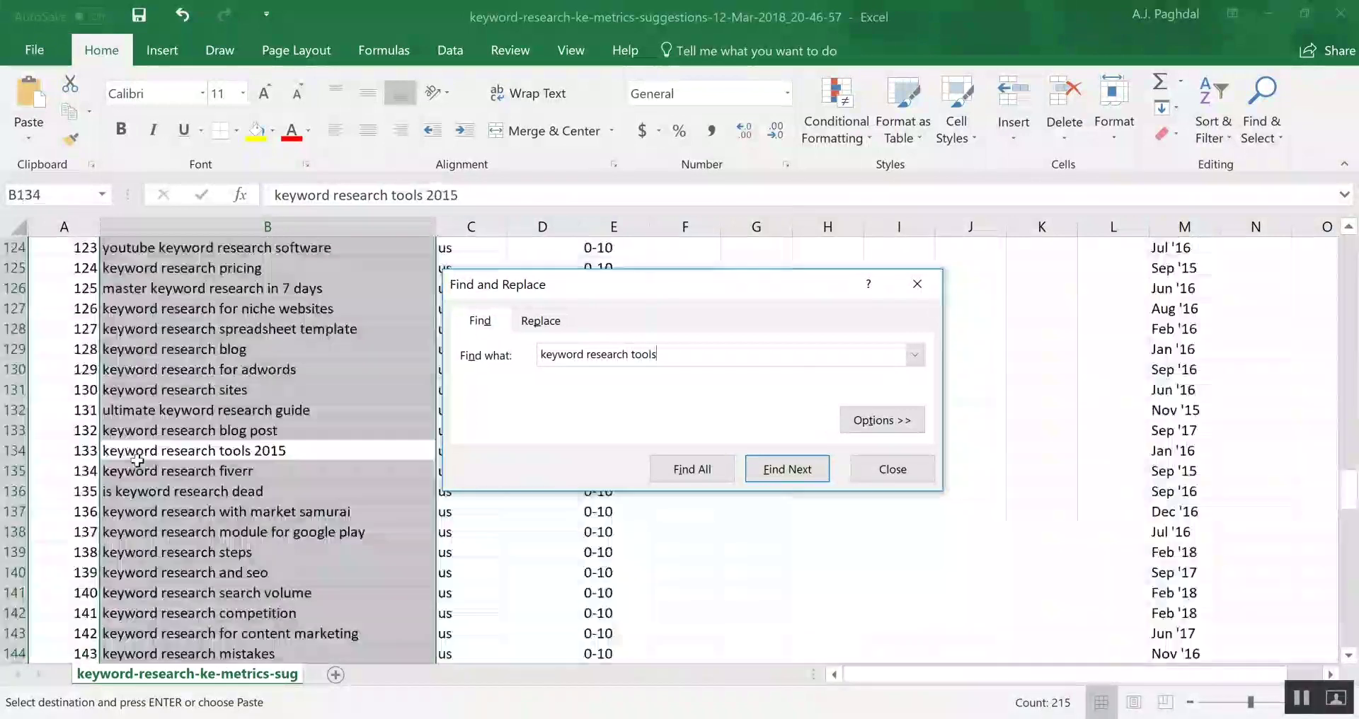
key(Return)
key(Return)
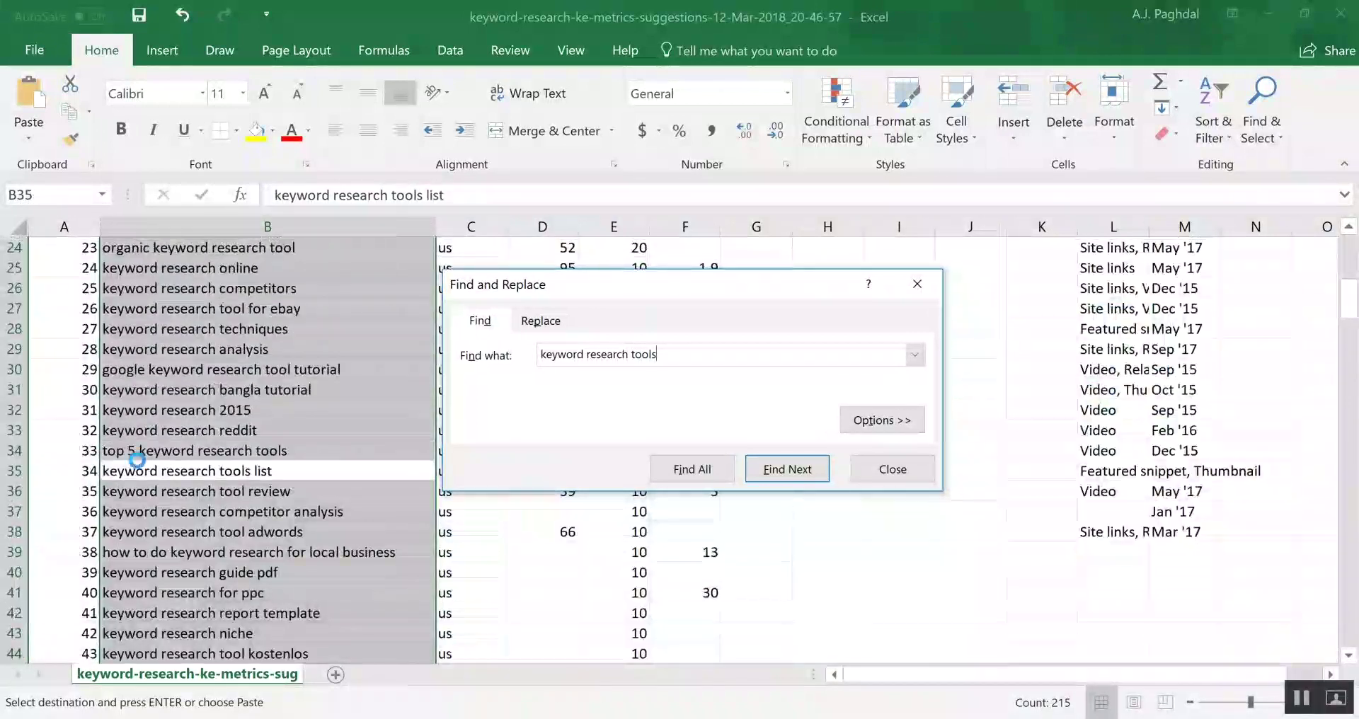
click(892, 469)
click(321, 471)
scroll(321, 471, up, 15)
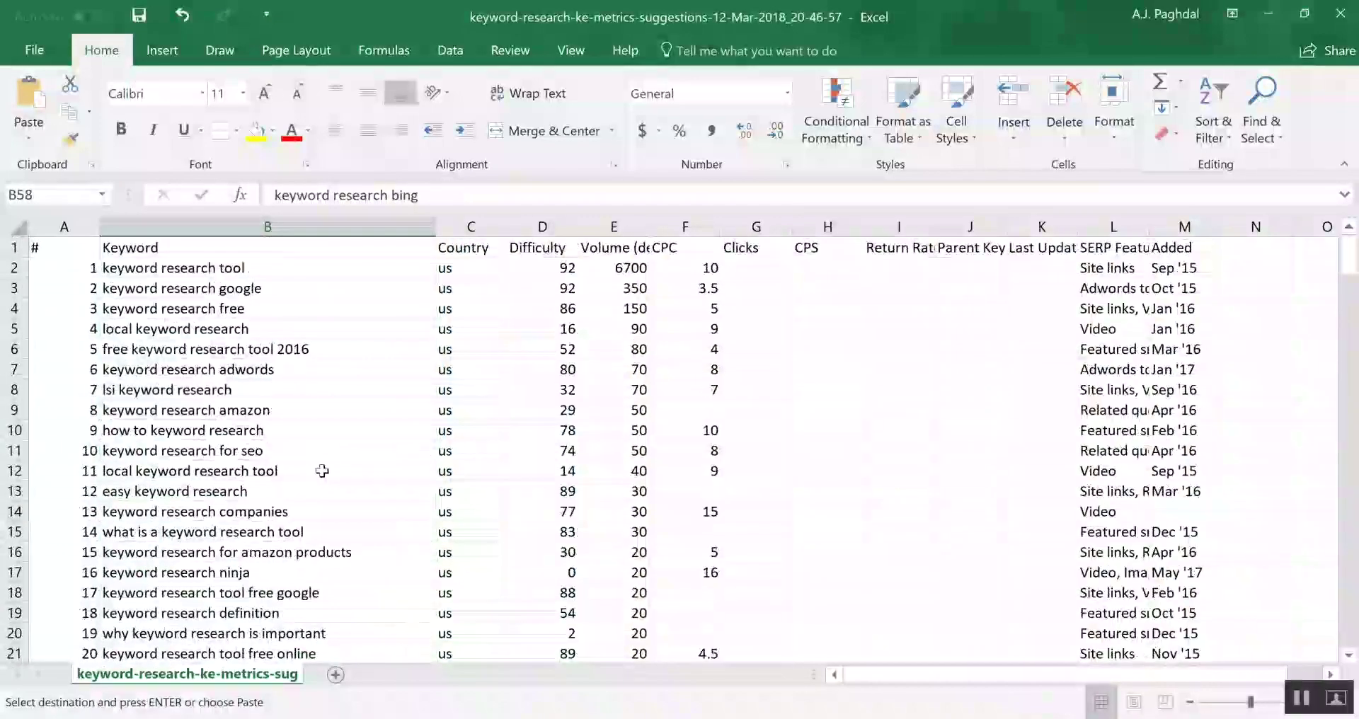
Step: Return to the grouping results in Chrome and switch to the already opened serps.com keyword research page
key(alt+Tab)
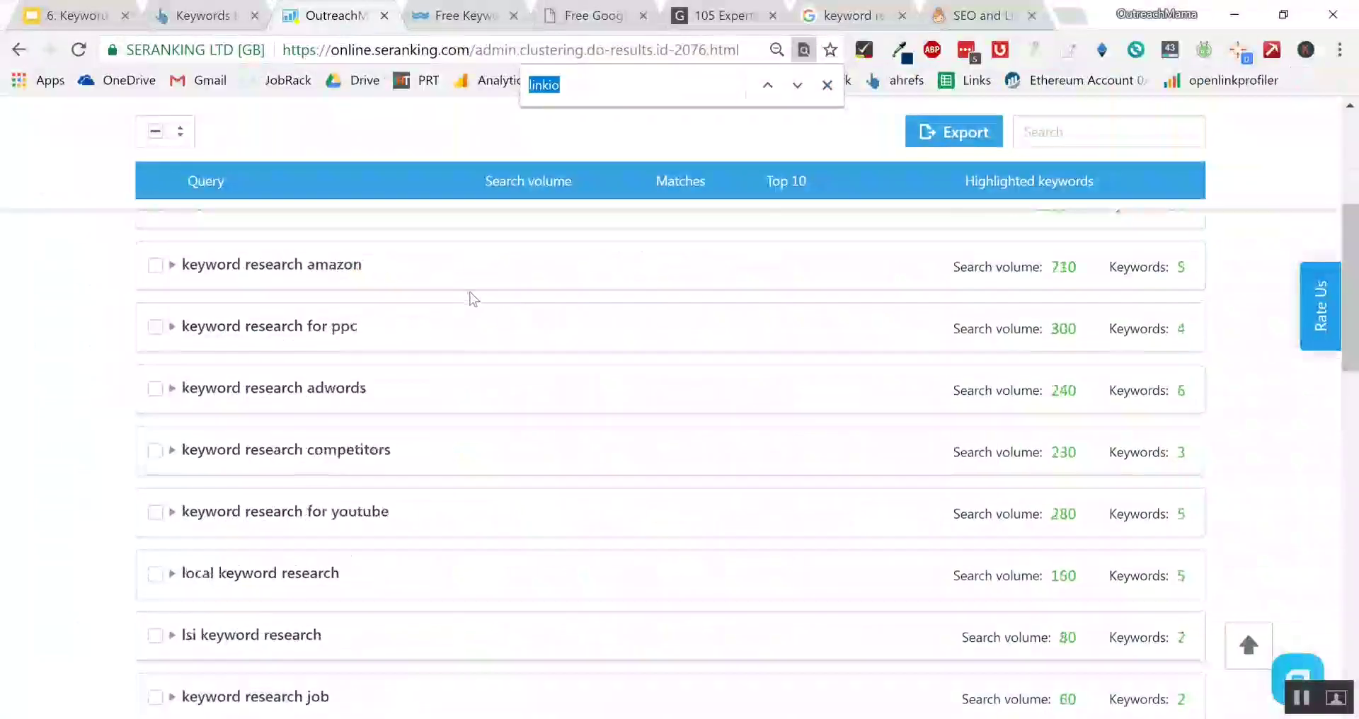
scroll(470, 297, up, 6)
click(499, 7)
click(576, 15)
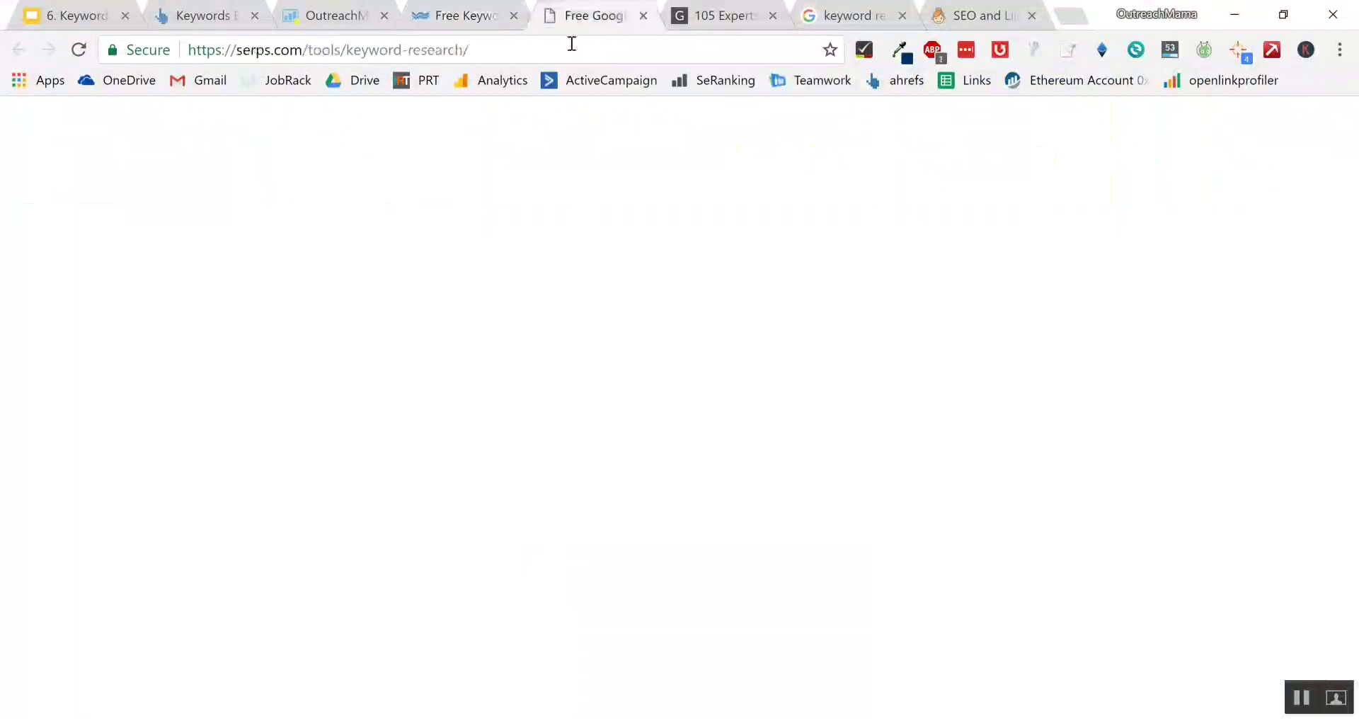
Step: Search Google for "keyword research tools" in place of the open serps.com page
click(571, 44)
text(s)
key(BackSpace)
key(BackSpace)
text(k)
key(BackSpace)
key(BackSpace)
text(keyword re)
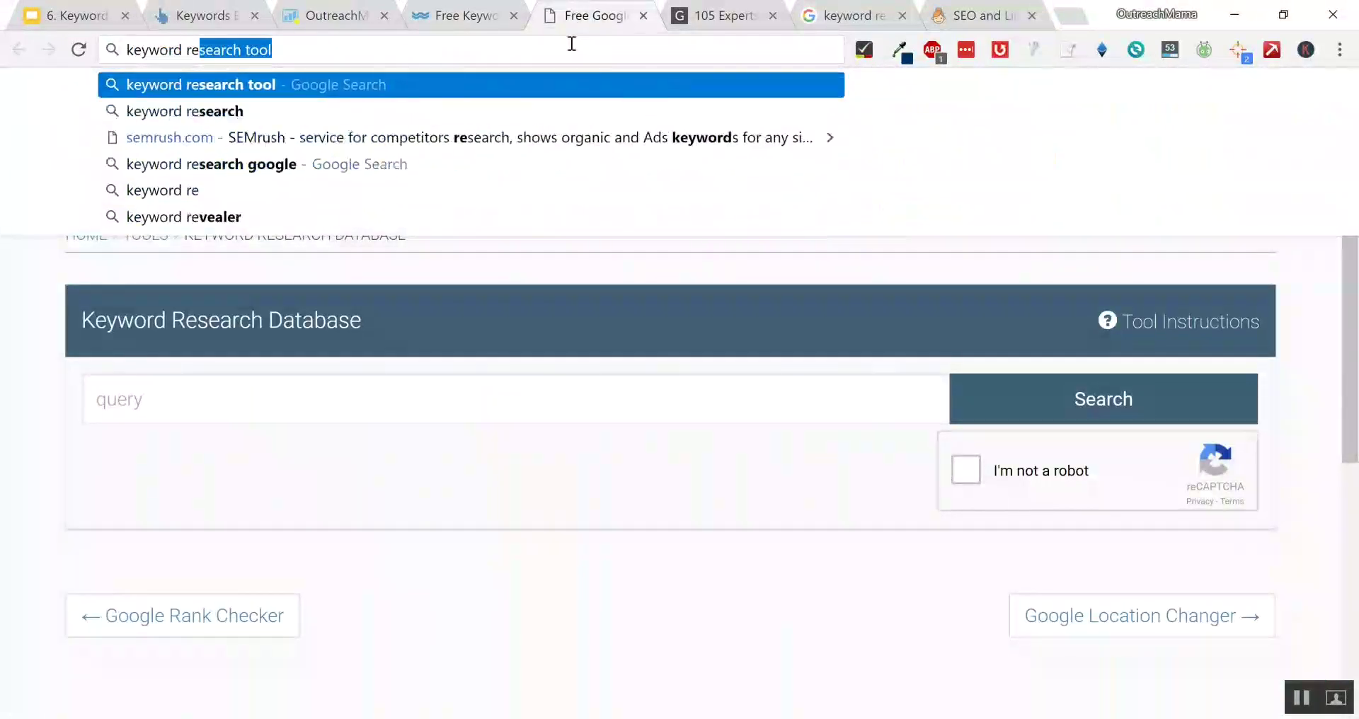
text(search tools)
key(Return)
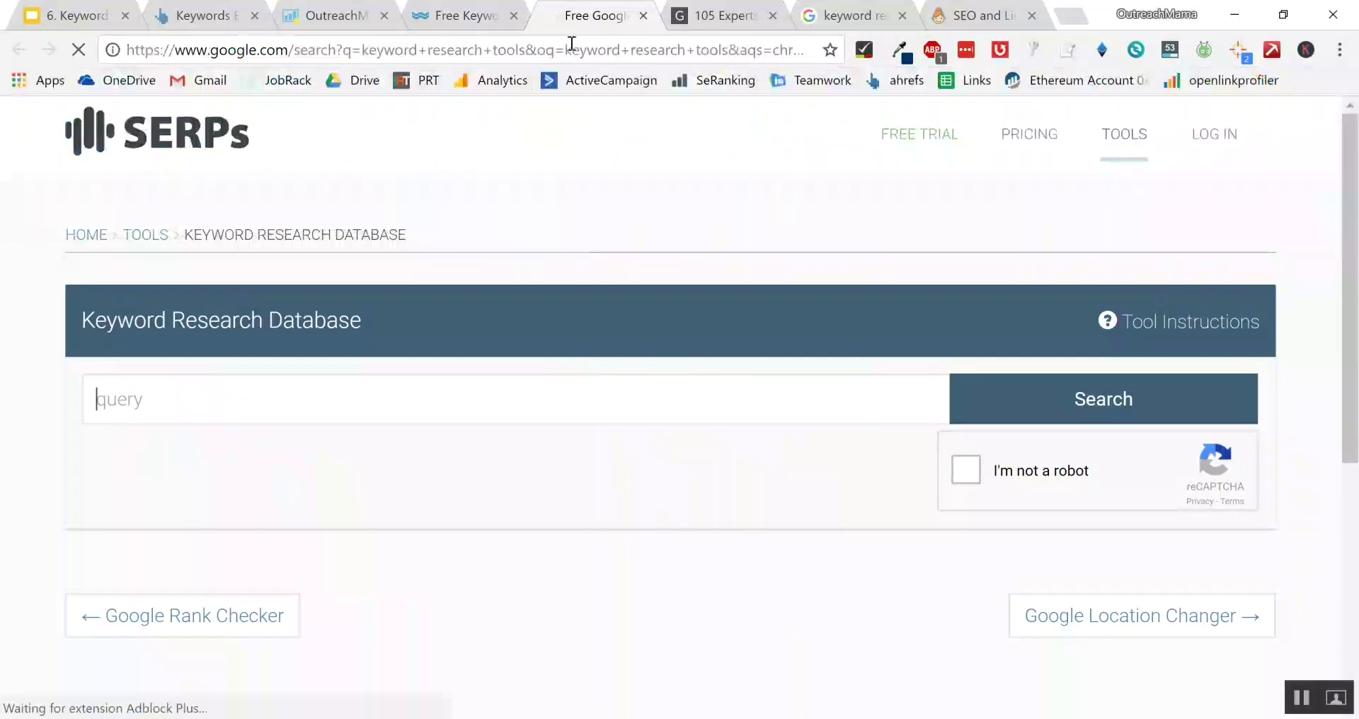
Step: Examine the first-page results for "keyword research tools" to tell list-based articles from individual tool pages
scroll(353, 492, down, 9)
scroll(351, 491, down, 10)
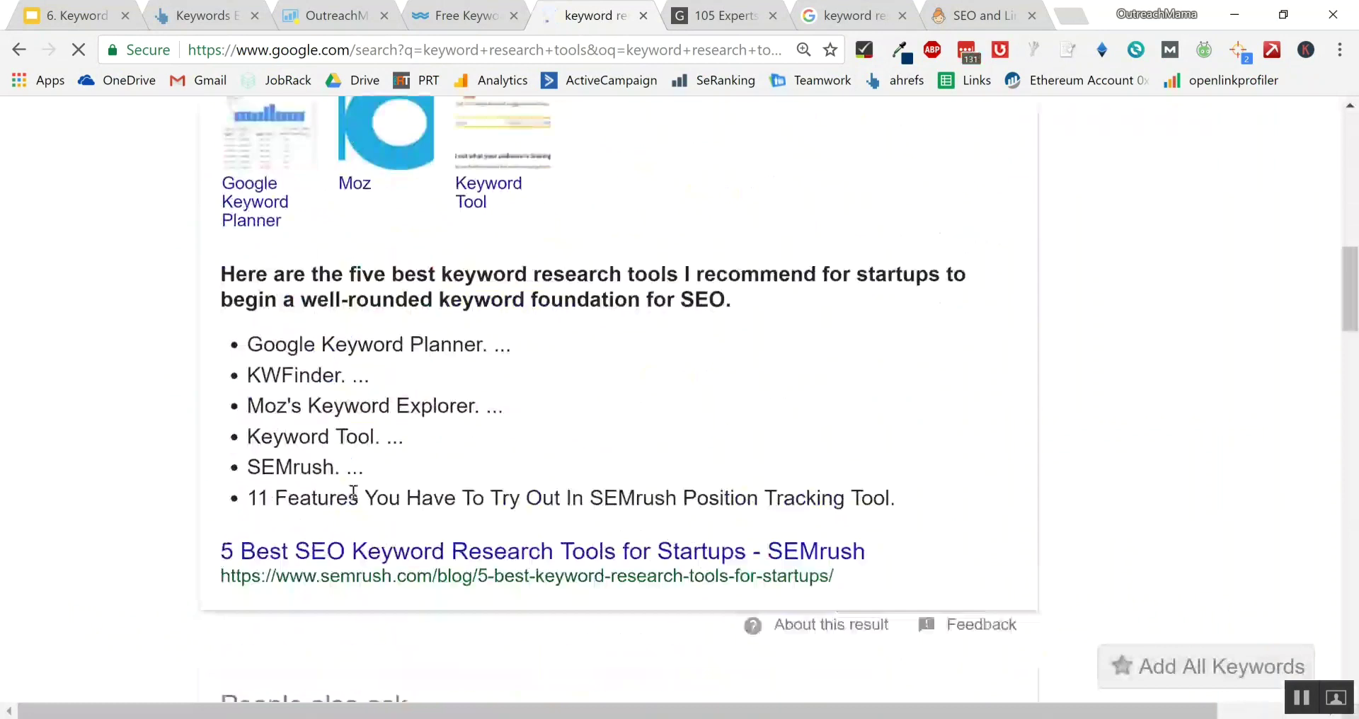
scroll(354, 498, down, 4)
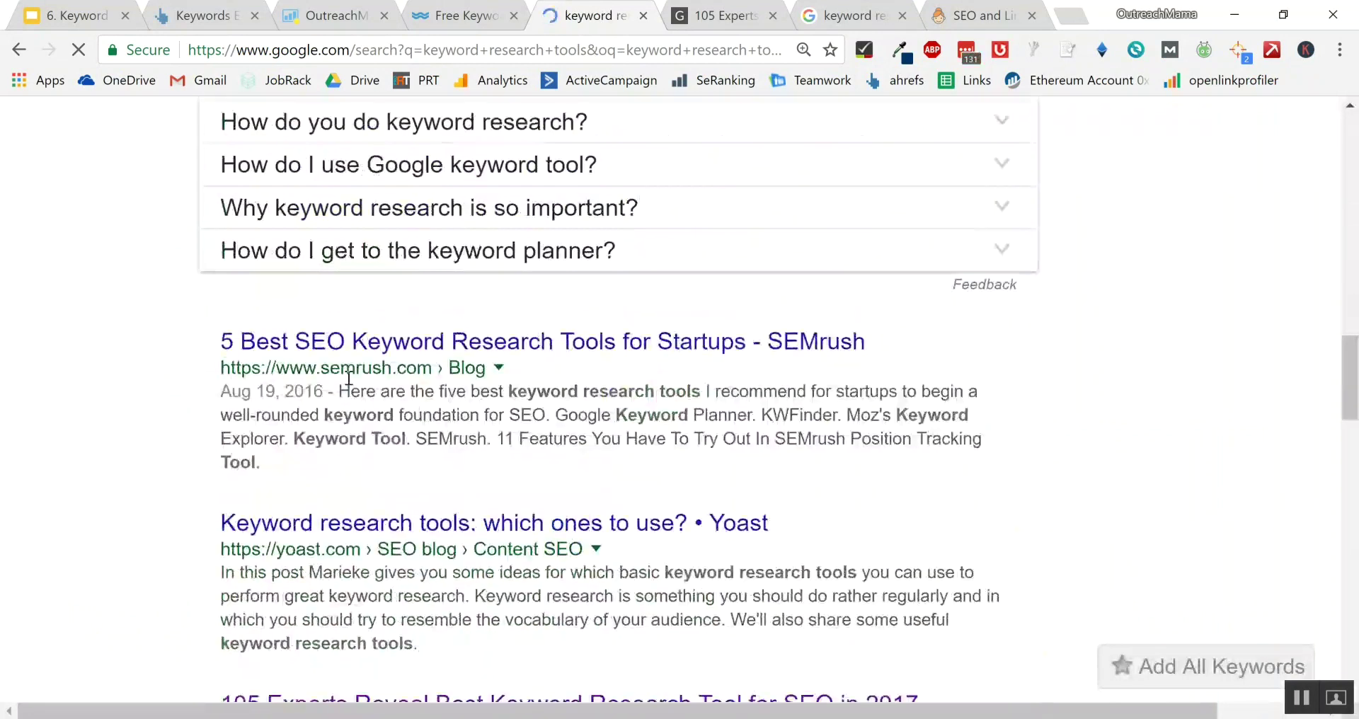
scroll(482, 678, down, 4)
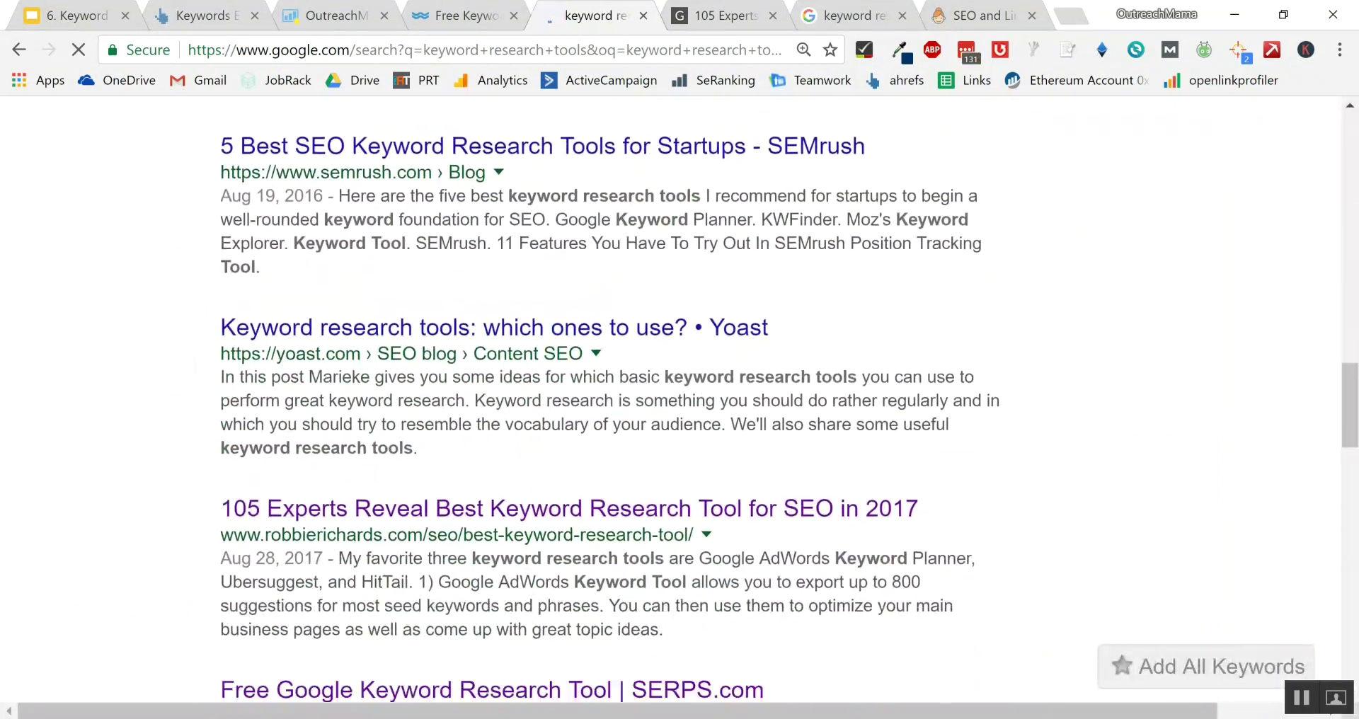
scroll(483, 678, down, 2)
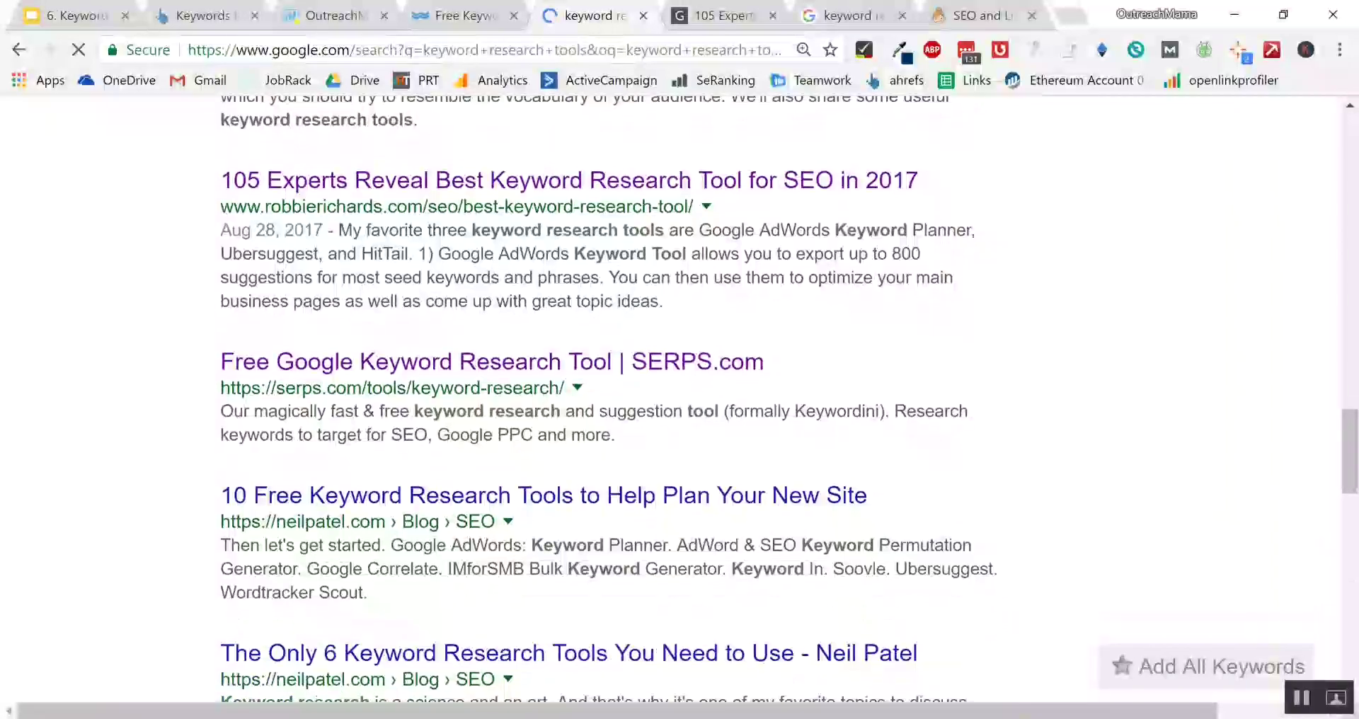
scroll(679, 396, down, 1)
scroll(680, 396, down, 2)
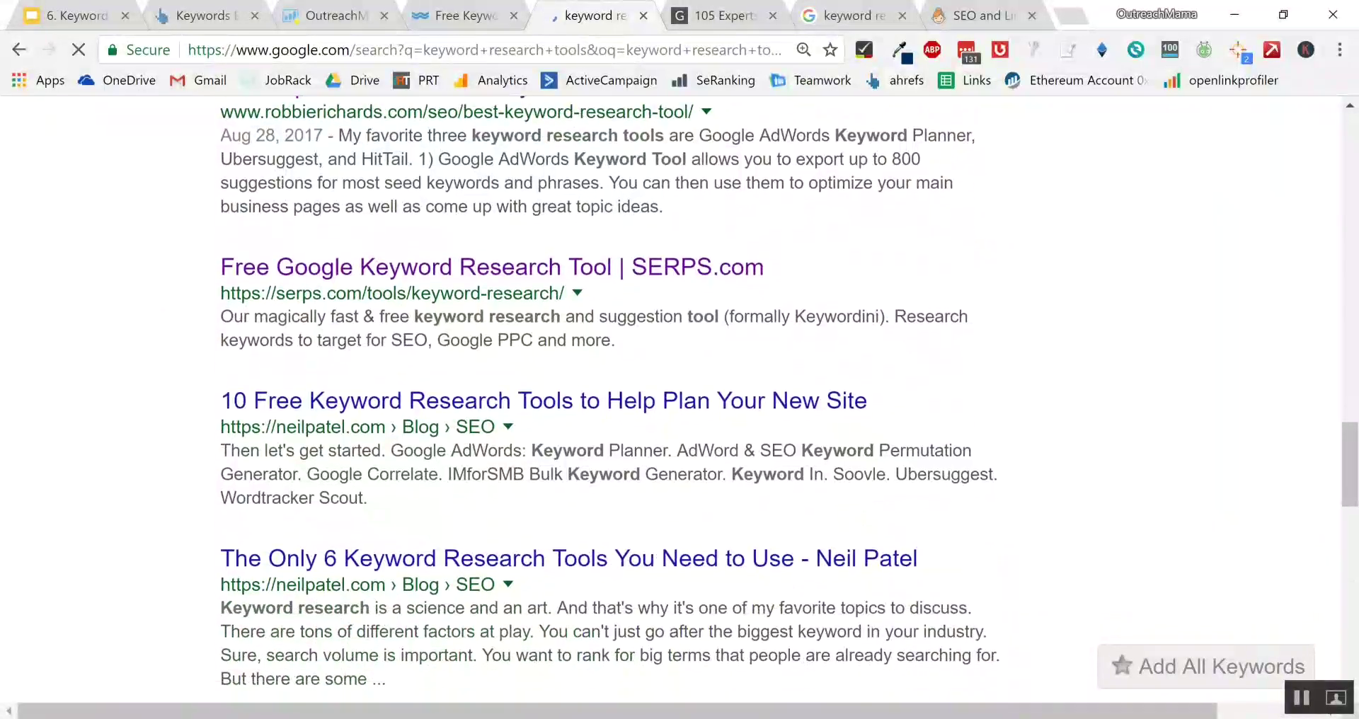
scroll(679, 396, down, 5)
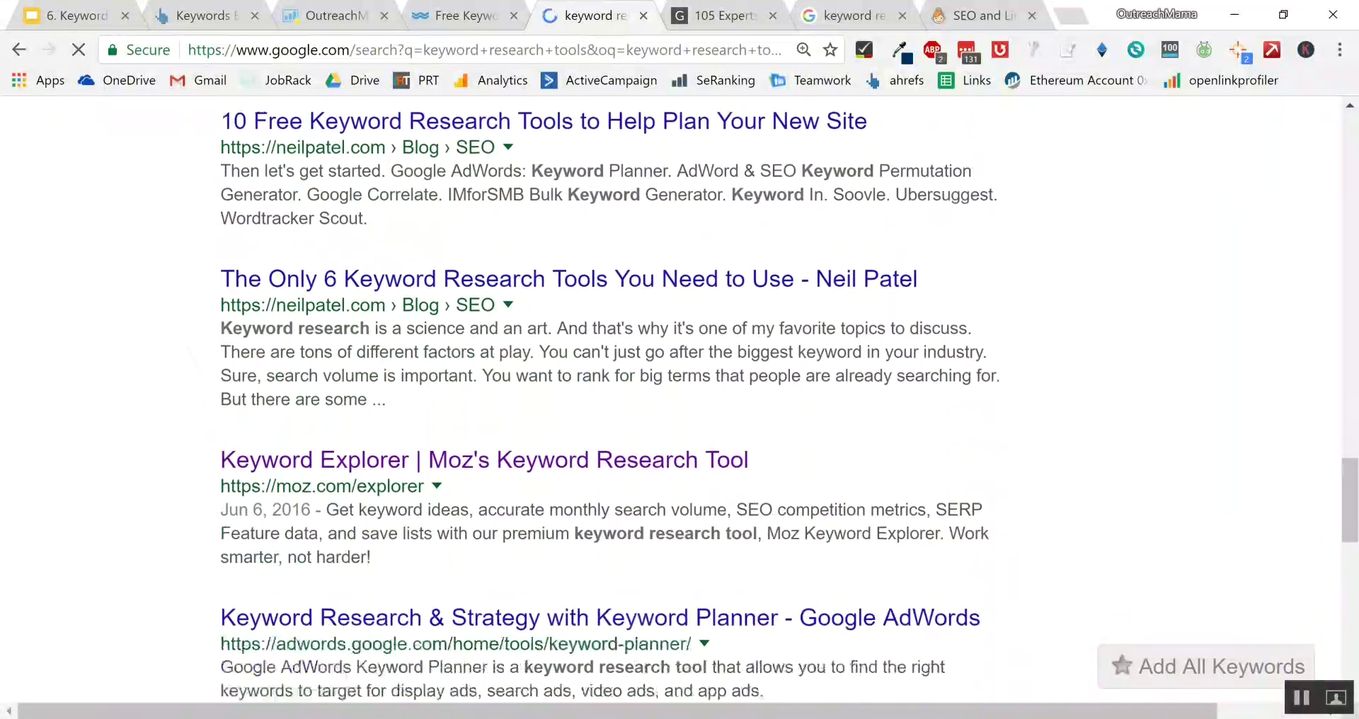
scroll(679, 397, down, 4)
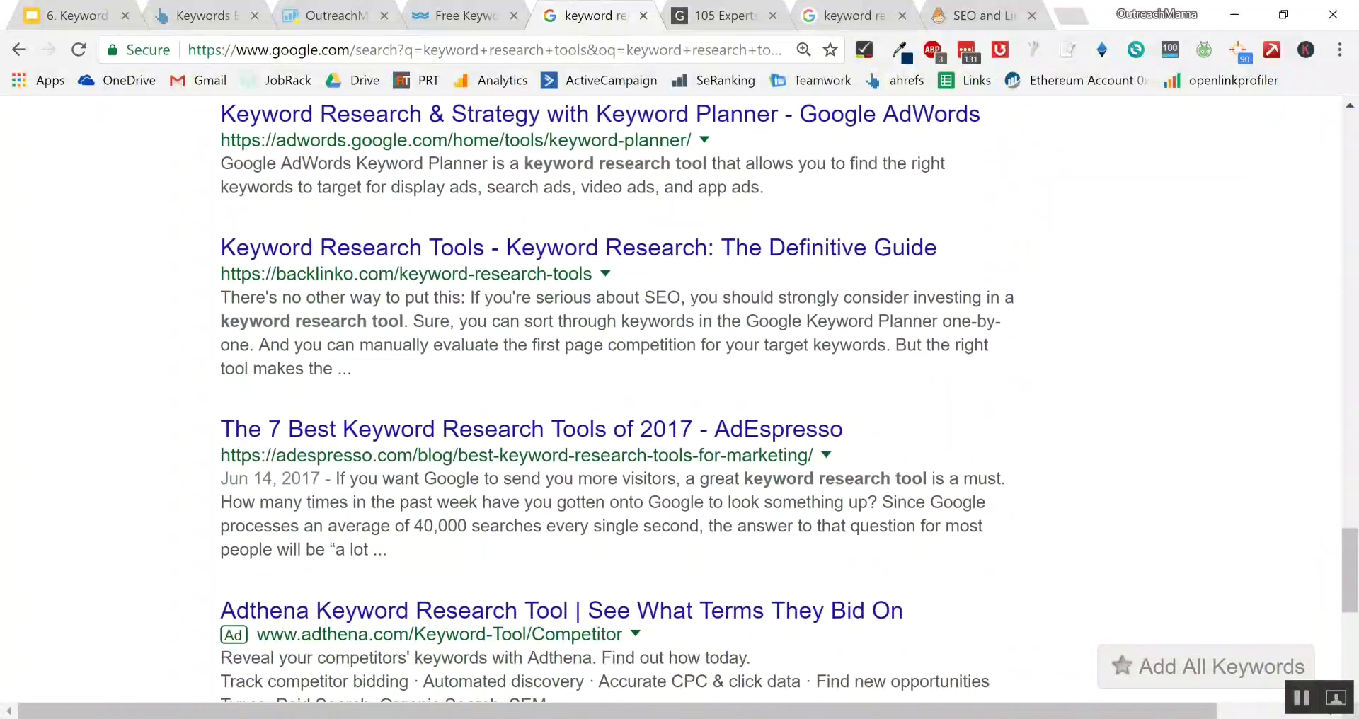
scroll(680, 396, down, 3)
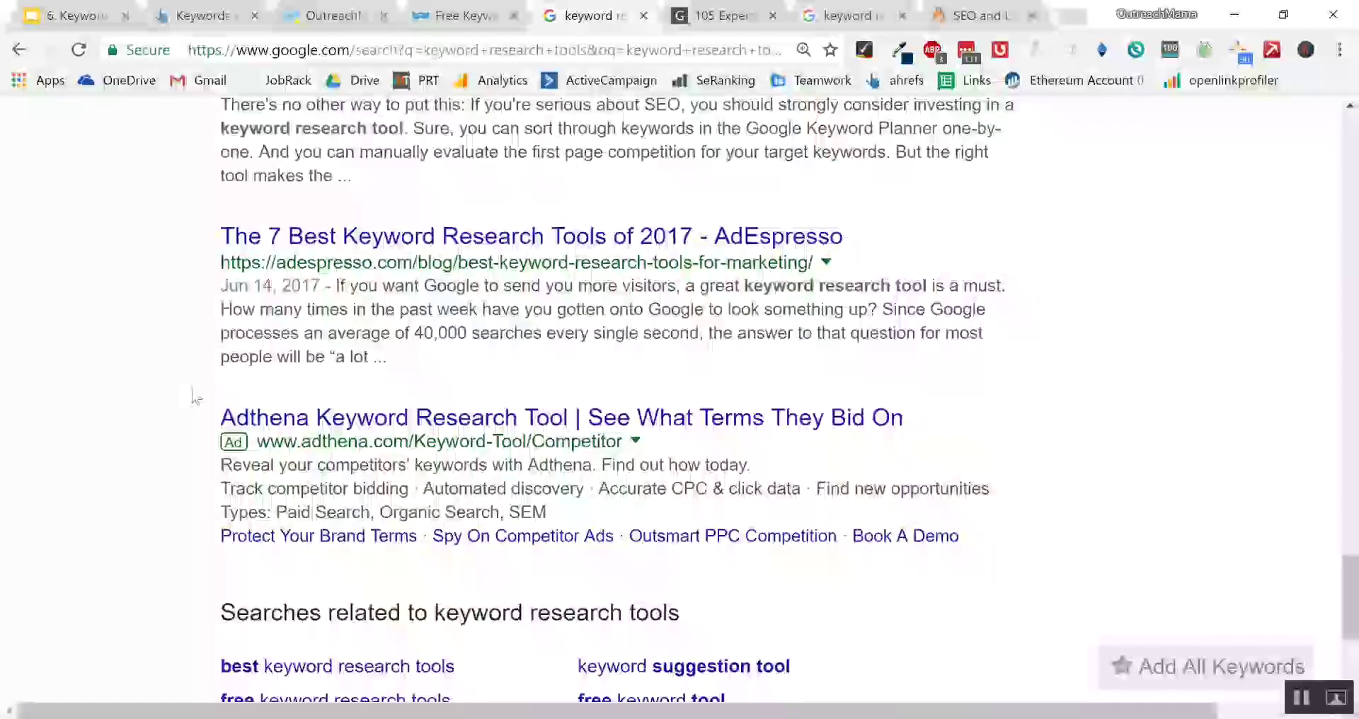
scroll(193, 396, up, 5)
Step: Switch to the Word notes and add "With S", "7 list based" and "3 product based", separated from the earlier lines by a blank line
key(alt+Tab)
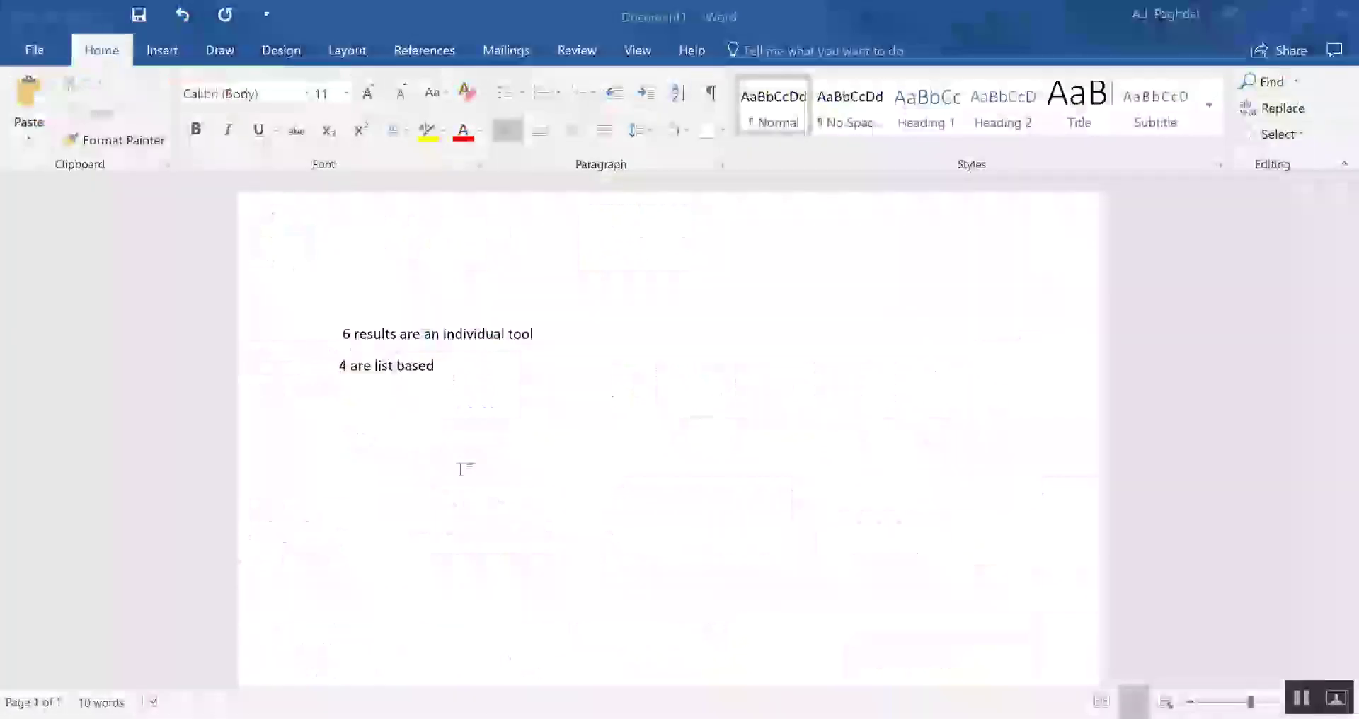
text(With S)
key(Return)
text(7 list based )
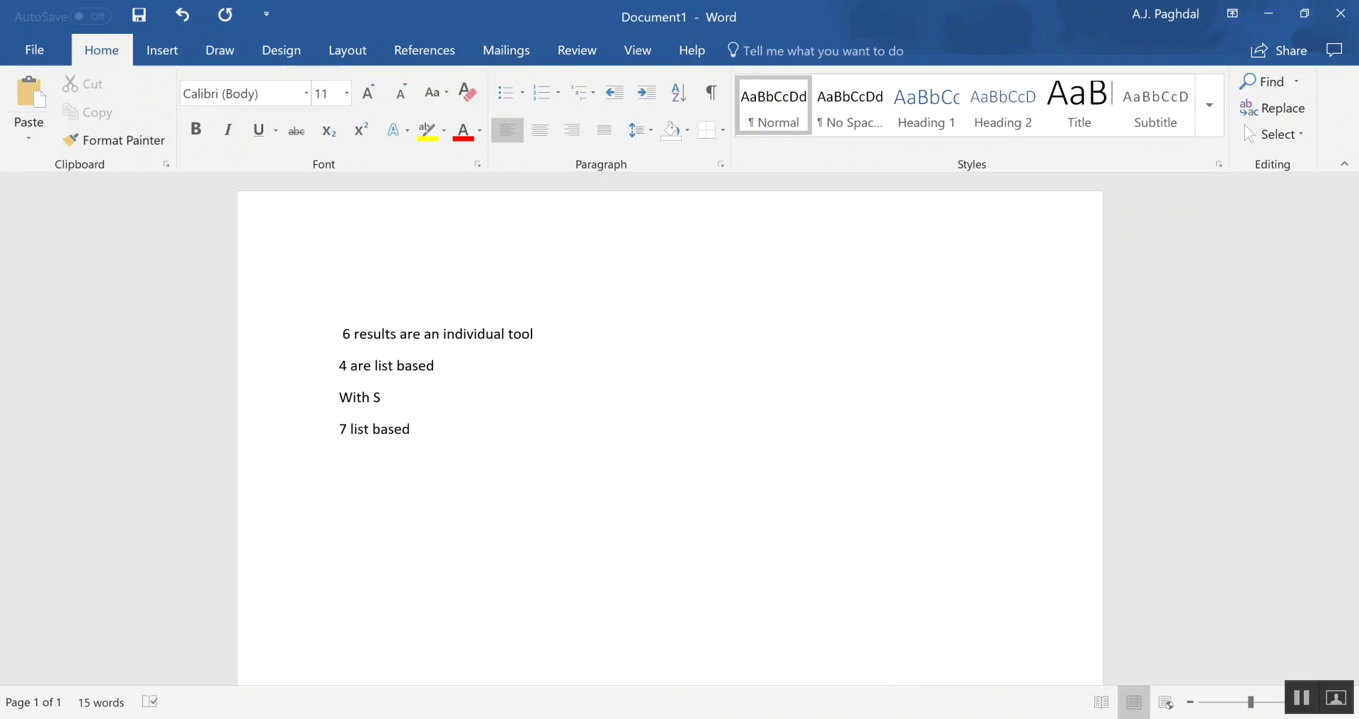
text(3 product based)
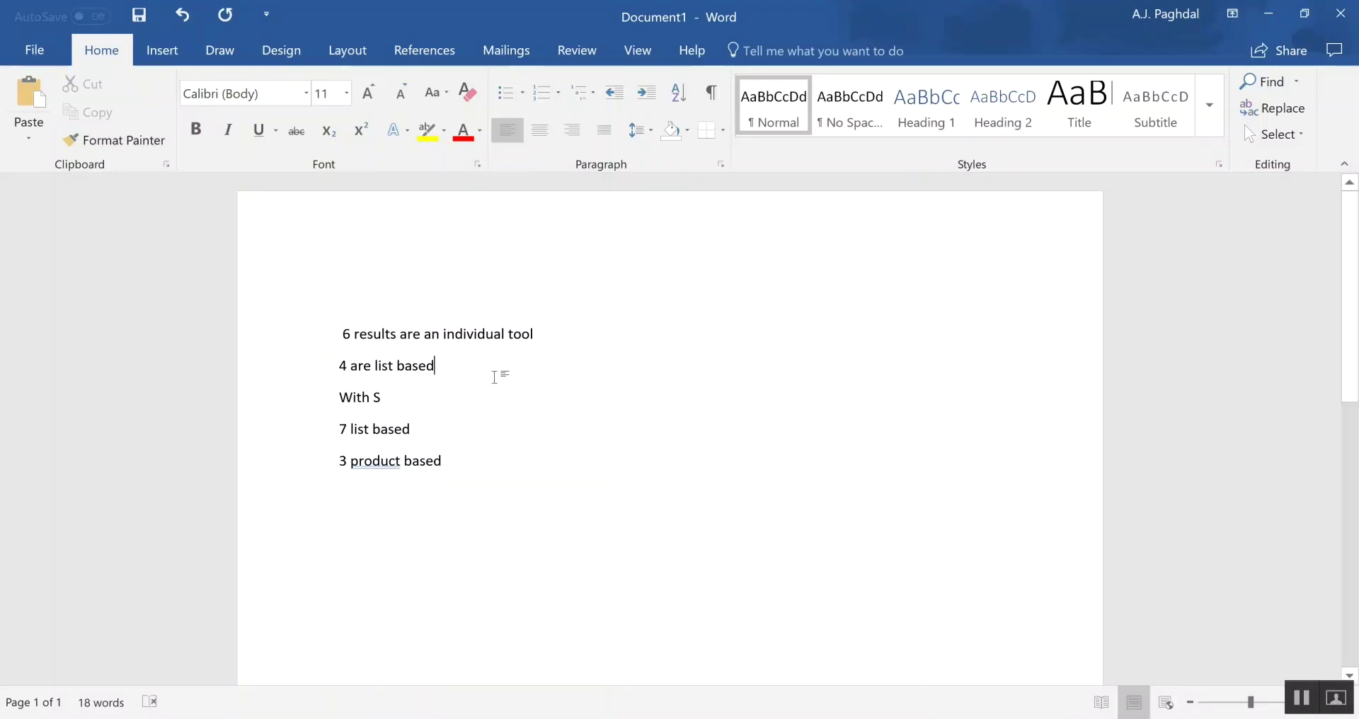
key(Return)
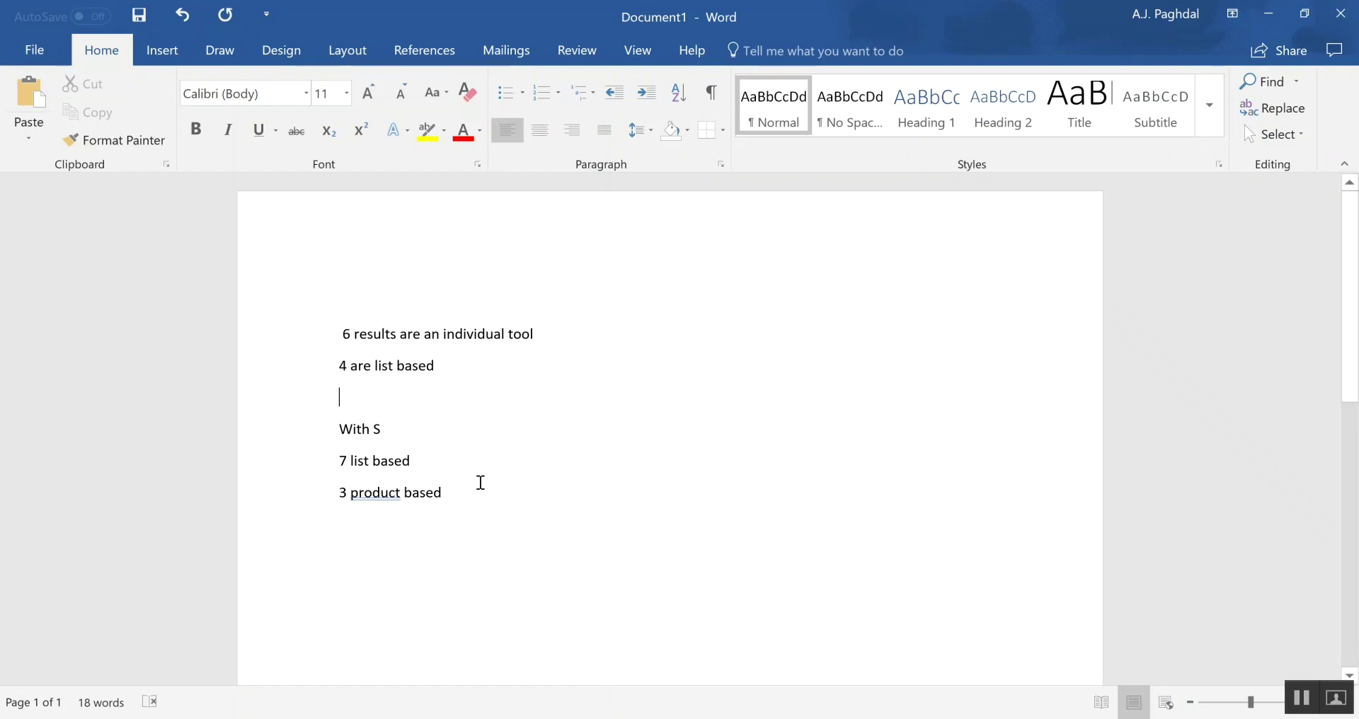
Step: Return to the SE Ranking grouping results in Chrome and deselect the "keyword research tool" group
key(alt+Tab)
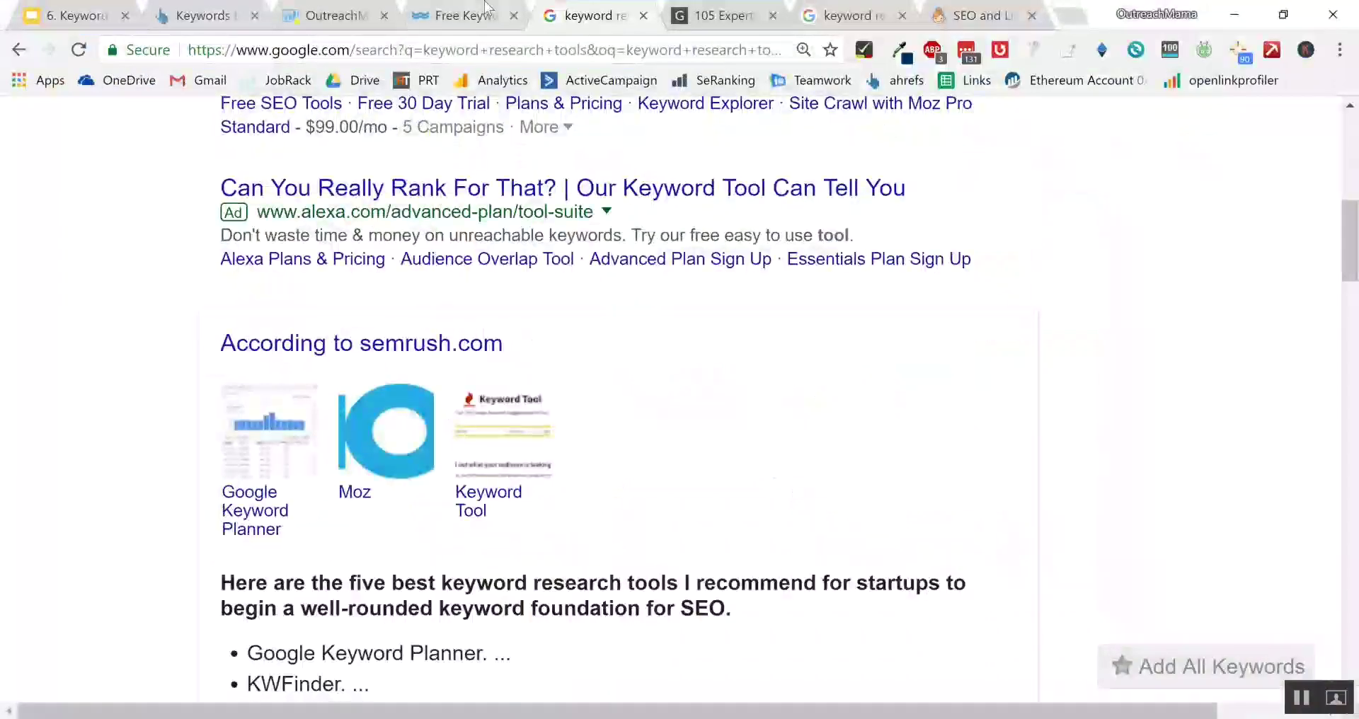
click(486, 8)
scroll(521, 118, up, 3)
click(589, 12)
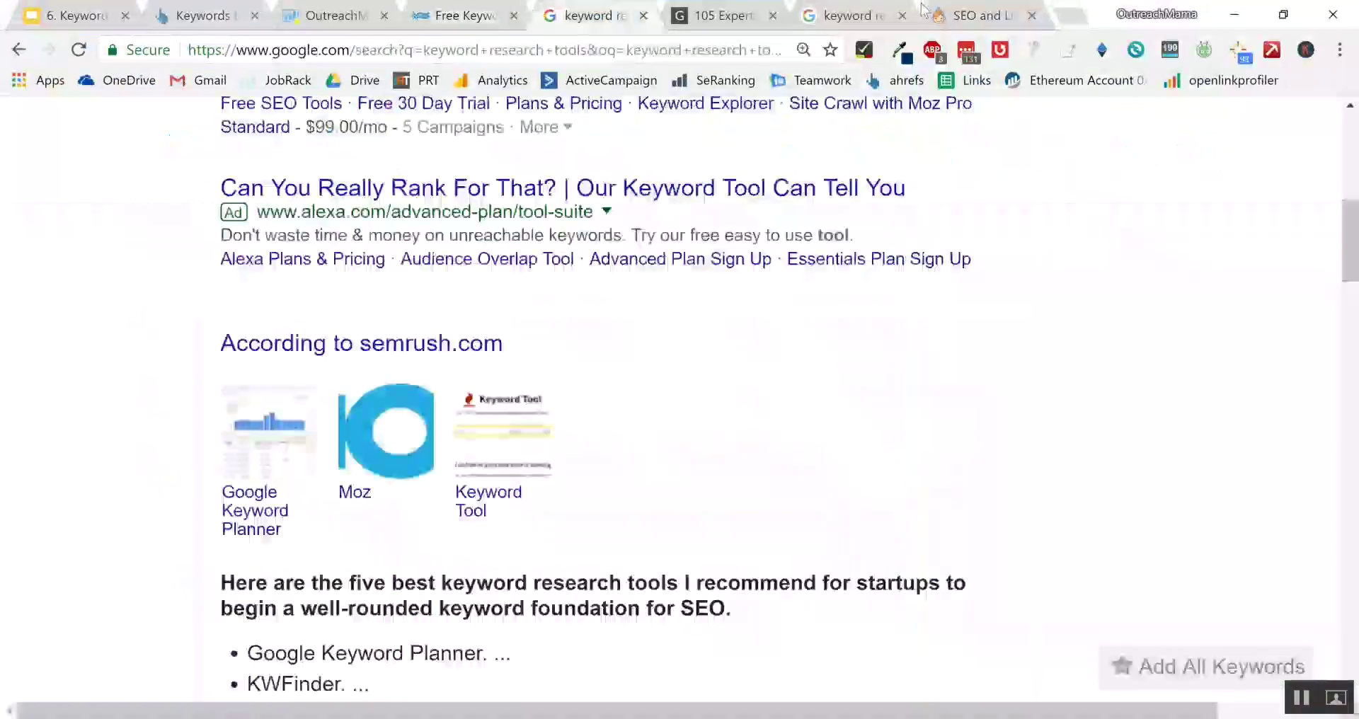
click(333, 14)
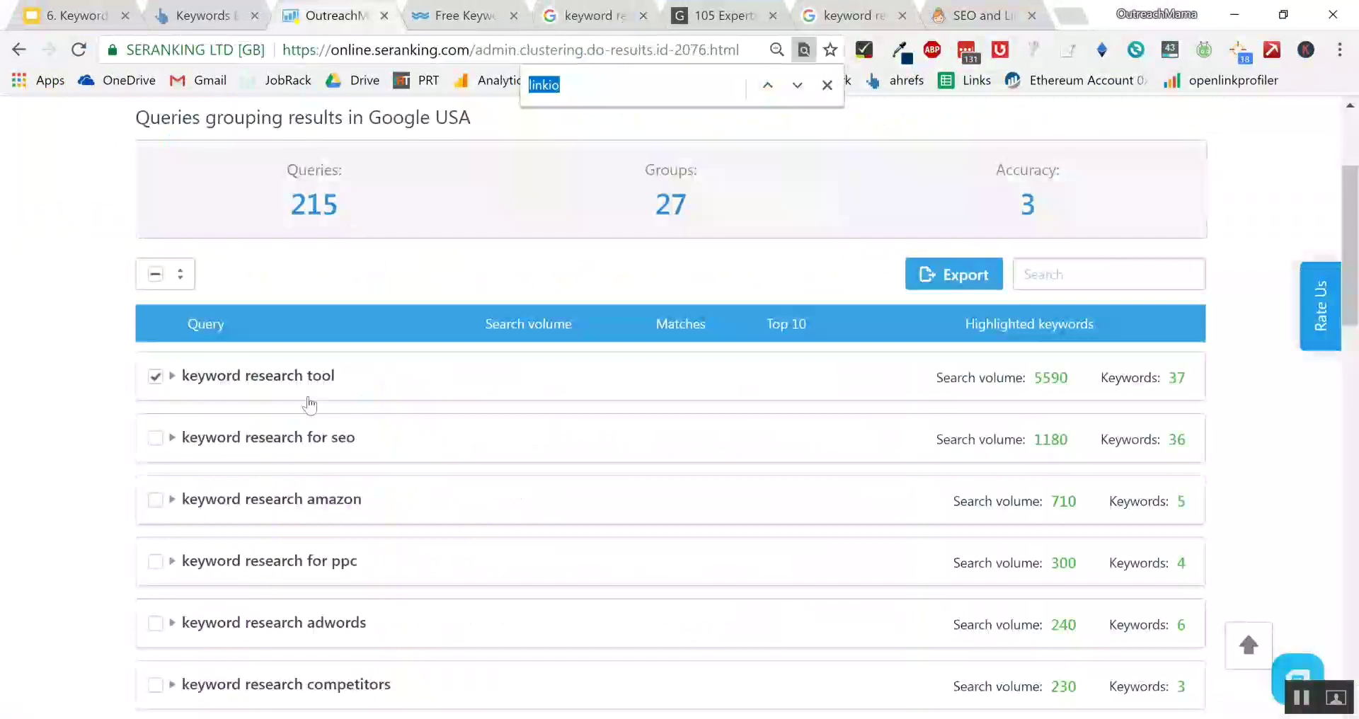
click(155, 391)
click(155, 388)
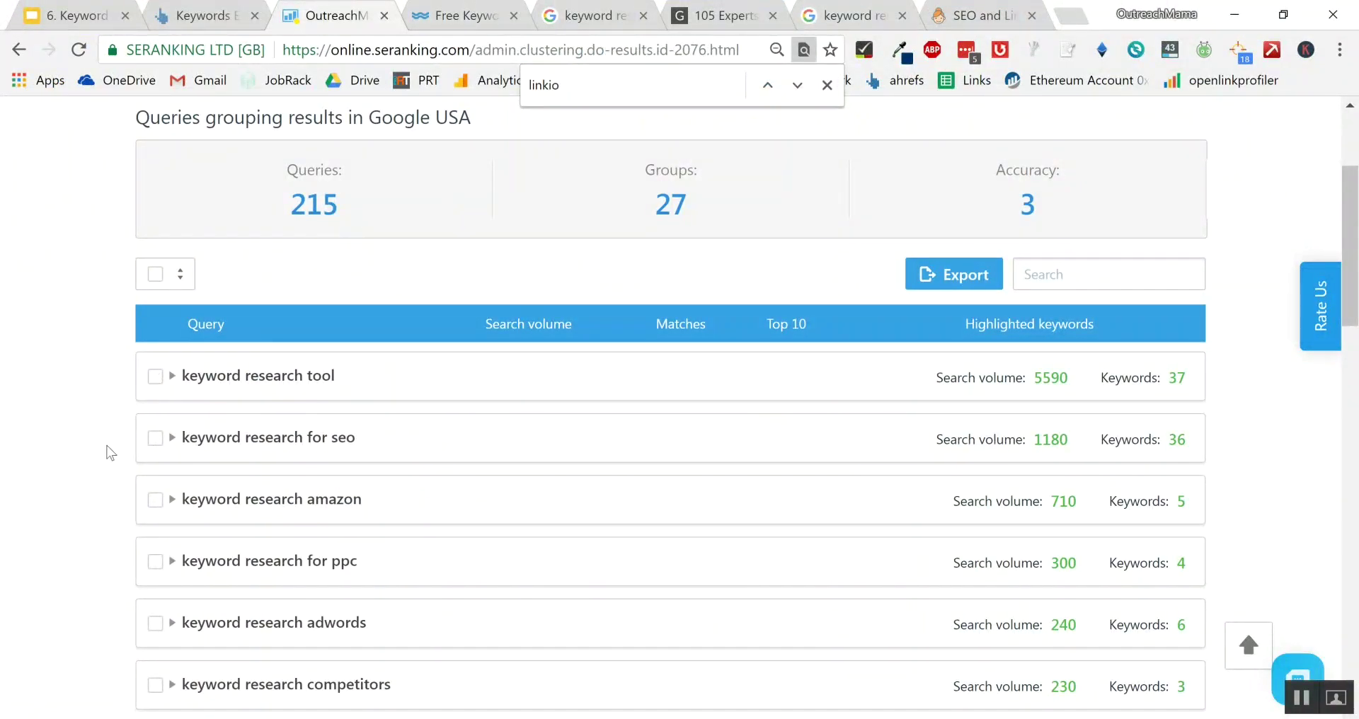
Step: Close the page search and look over the whole list of keyword groups down to Ungrouped
scroll(508, 481, down, 2)
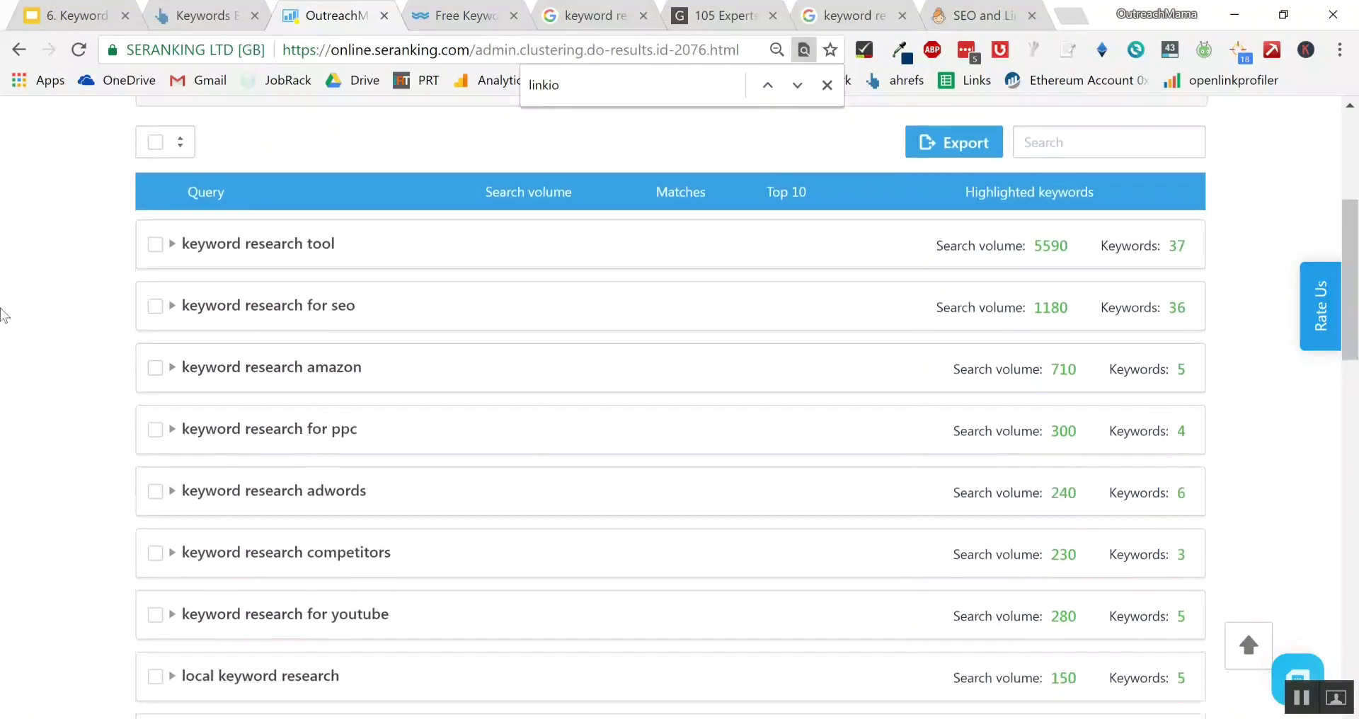
click(827, 85)
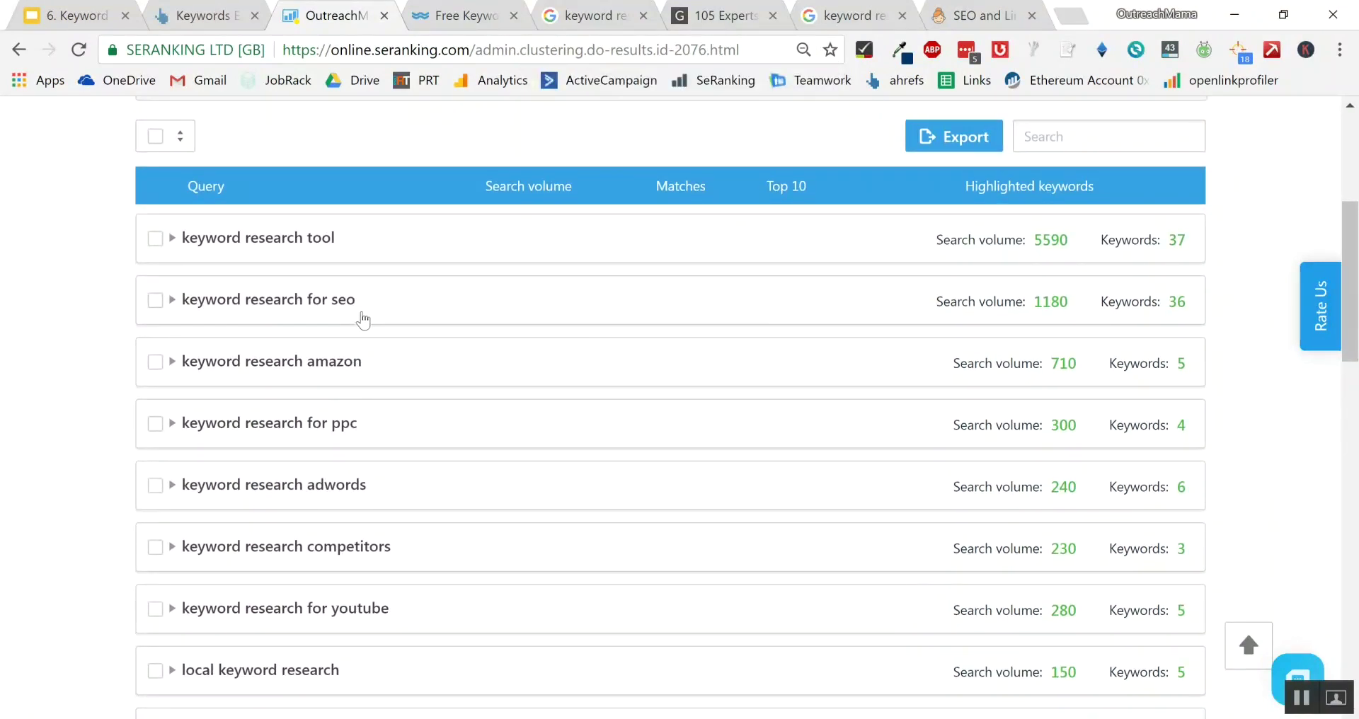
scroll(363, 320, down, 13)
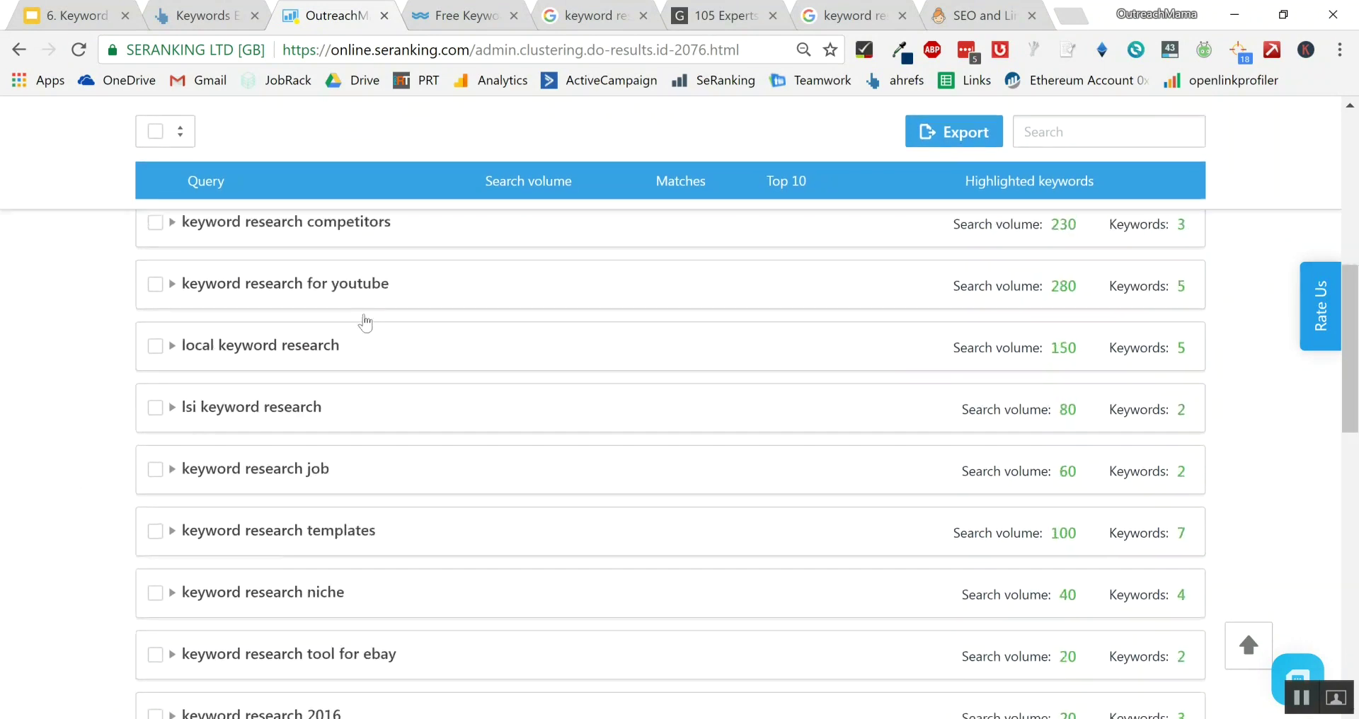
scroll(365, 323, down, 5)
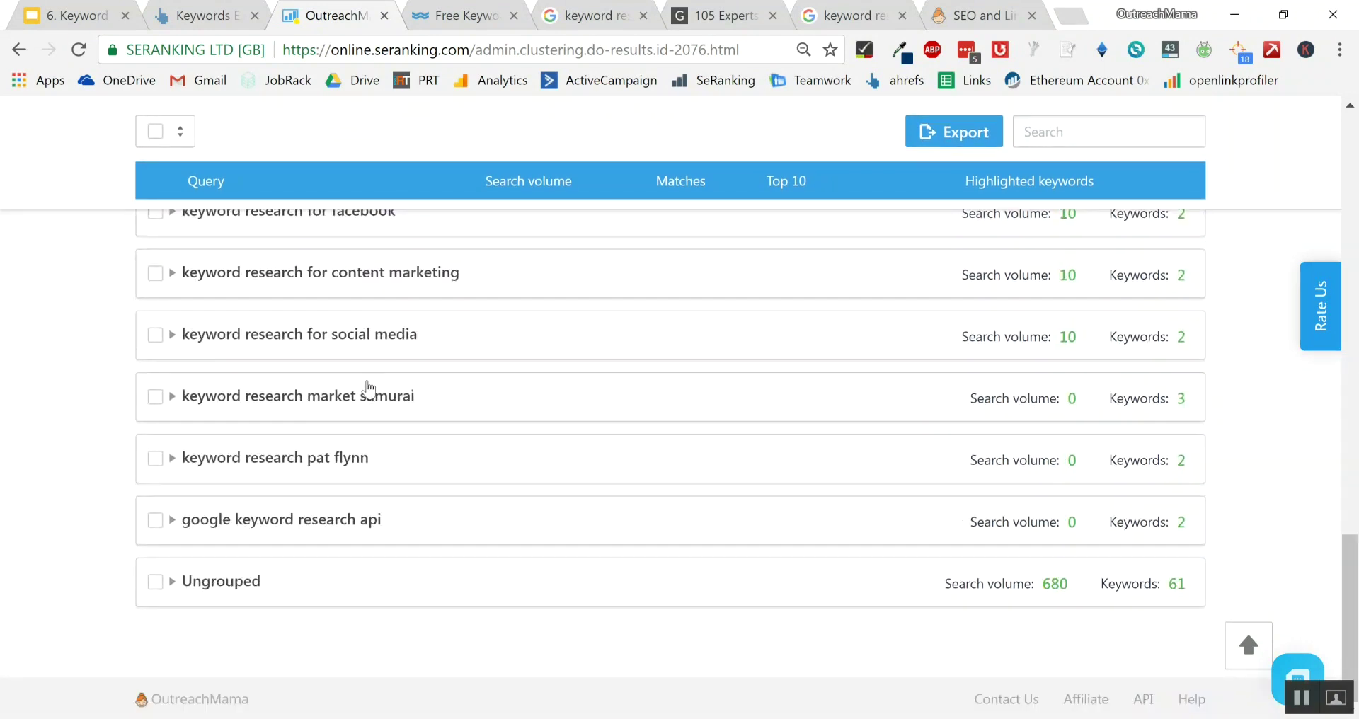
scroll(367, 525, up, 1)
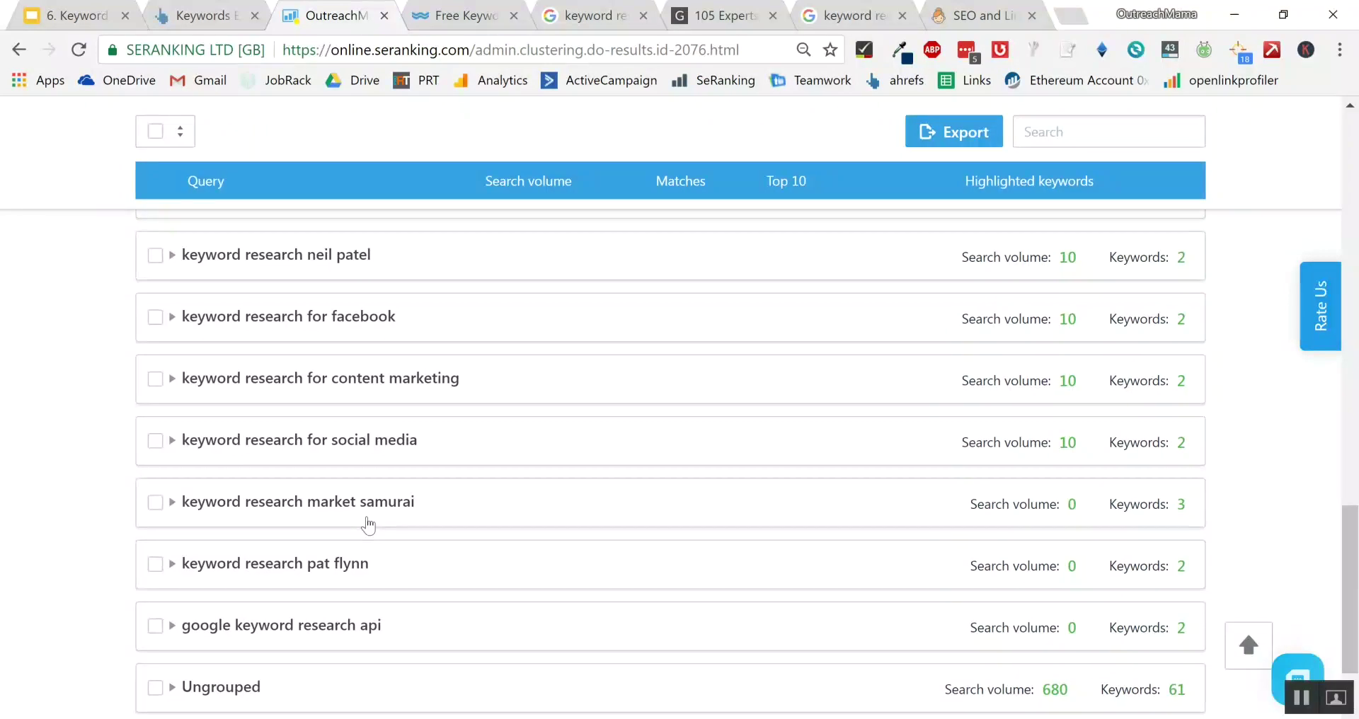
scroll(367, 525, up, 7)
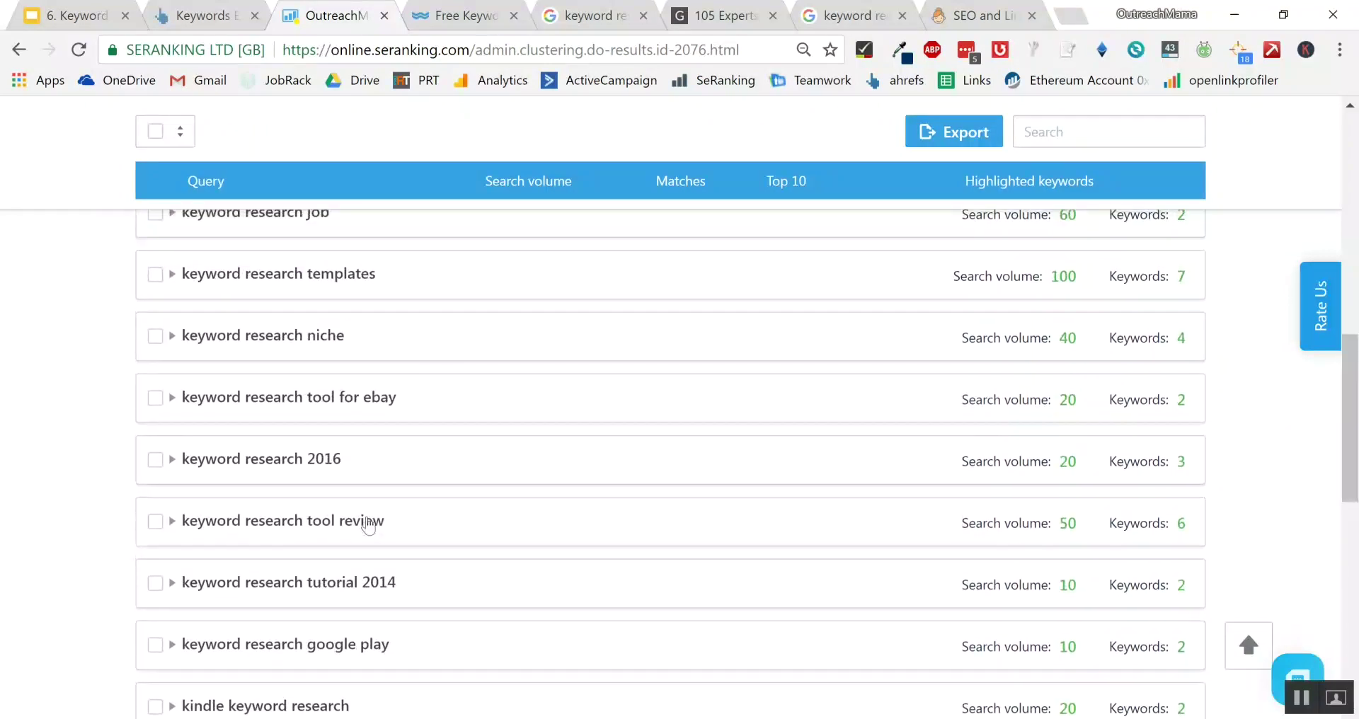
scroll(367, 525, up, 9)
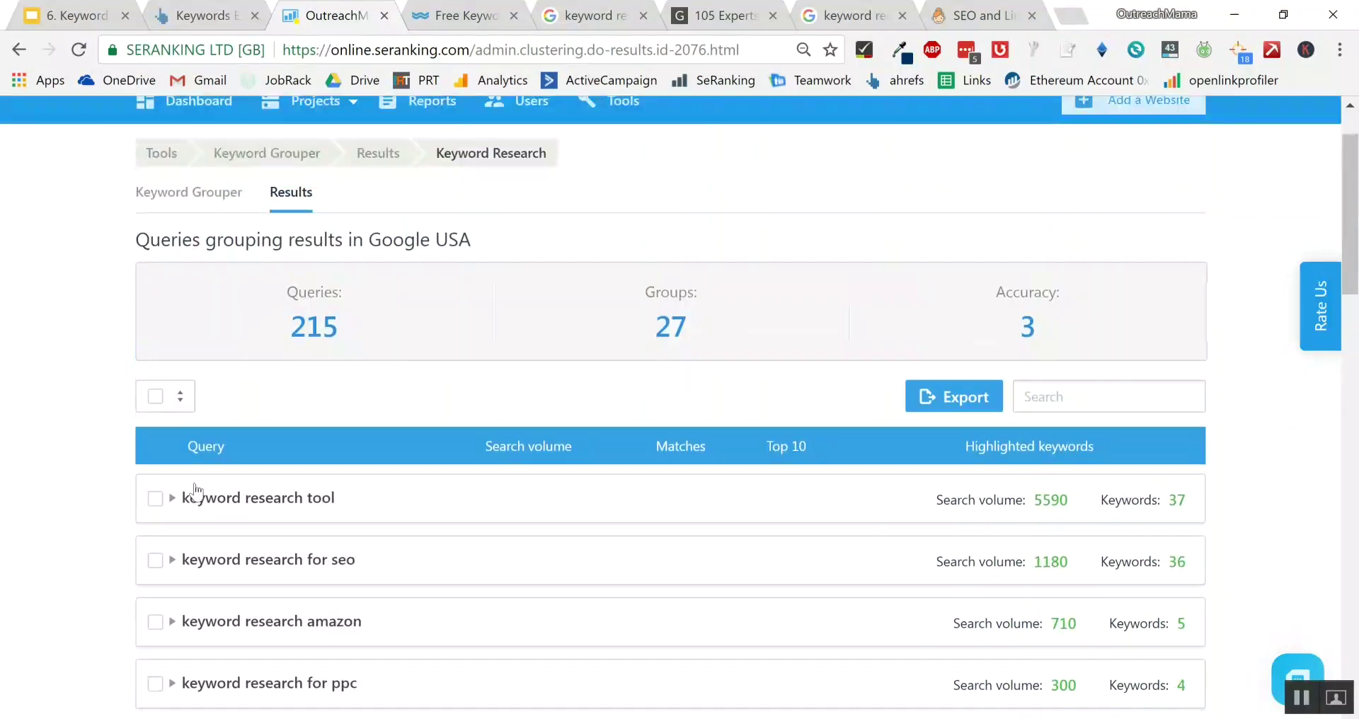
Step: Expand the "keyword research for seo" group and review all the keywords it contains
click(172, 560)
scroll(58, 545, down, 5)
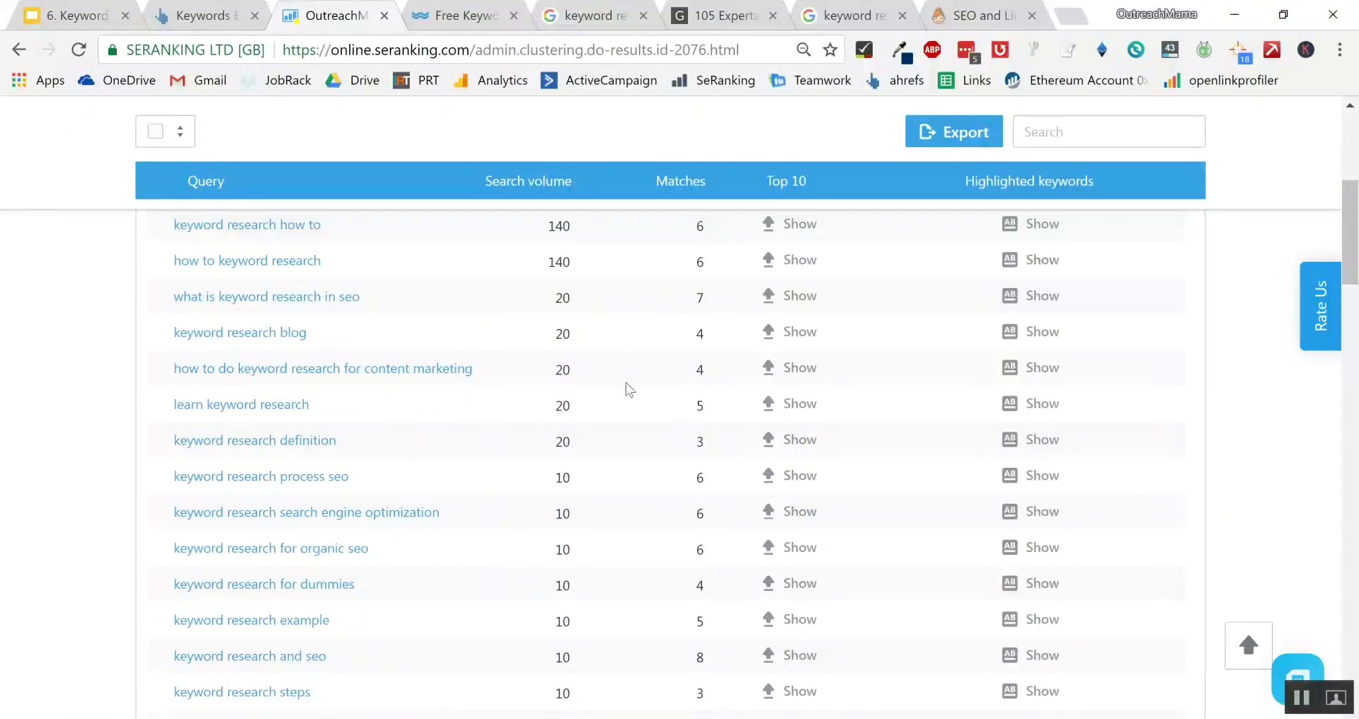
scroll(629, 389, down, 10)
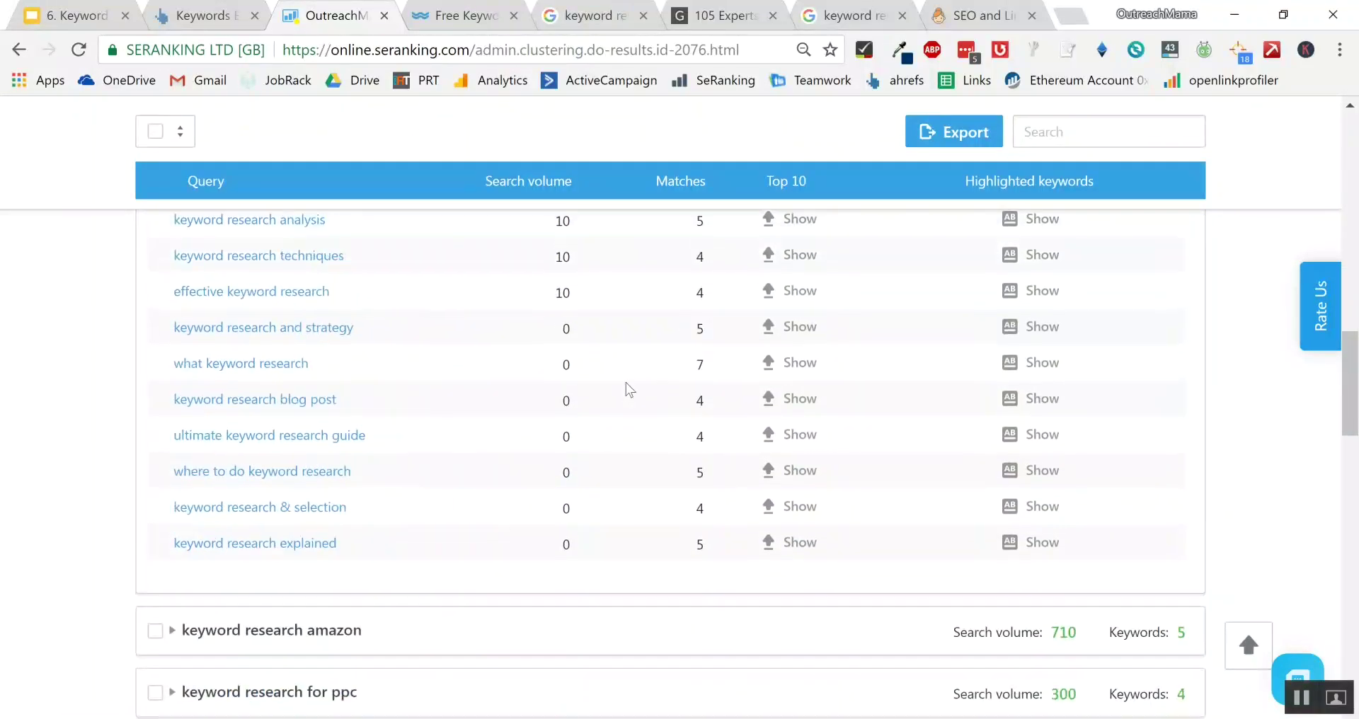
scroll(629, 389, up, 13)
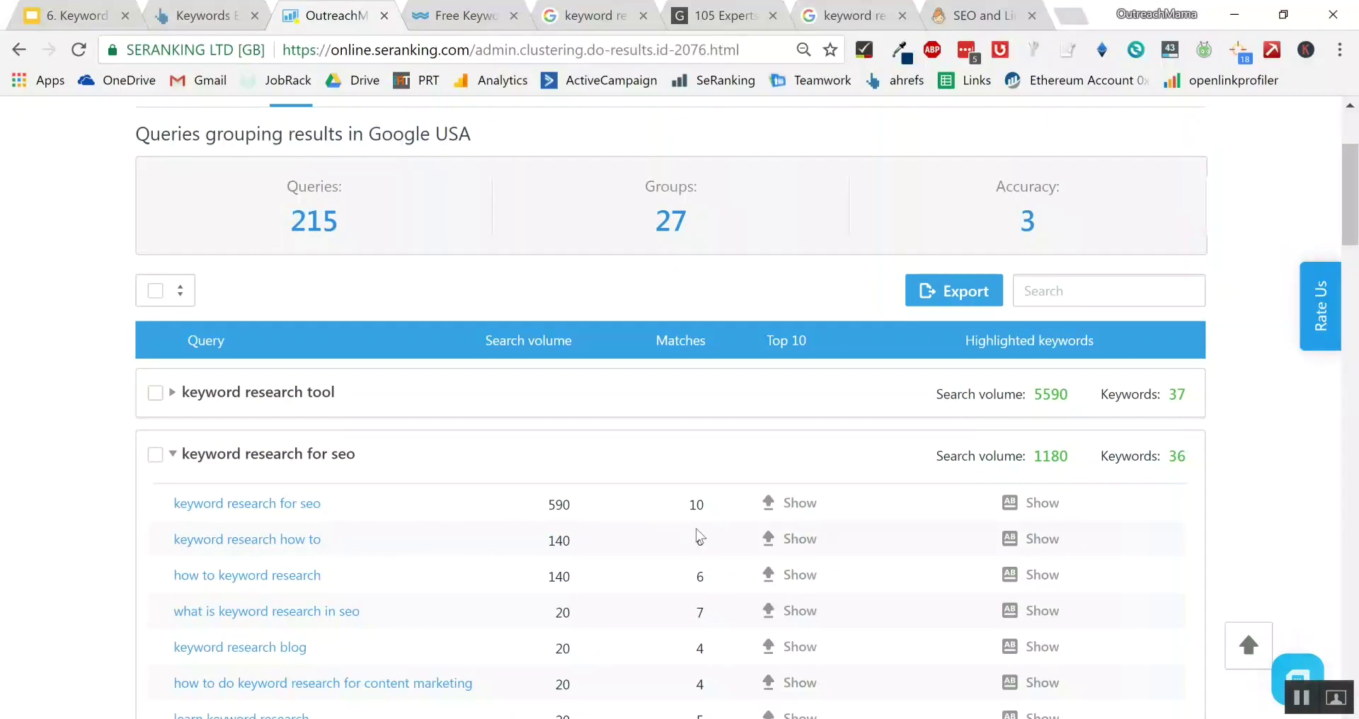
scroll(4, 460, down, 1)
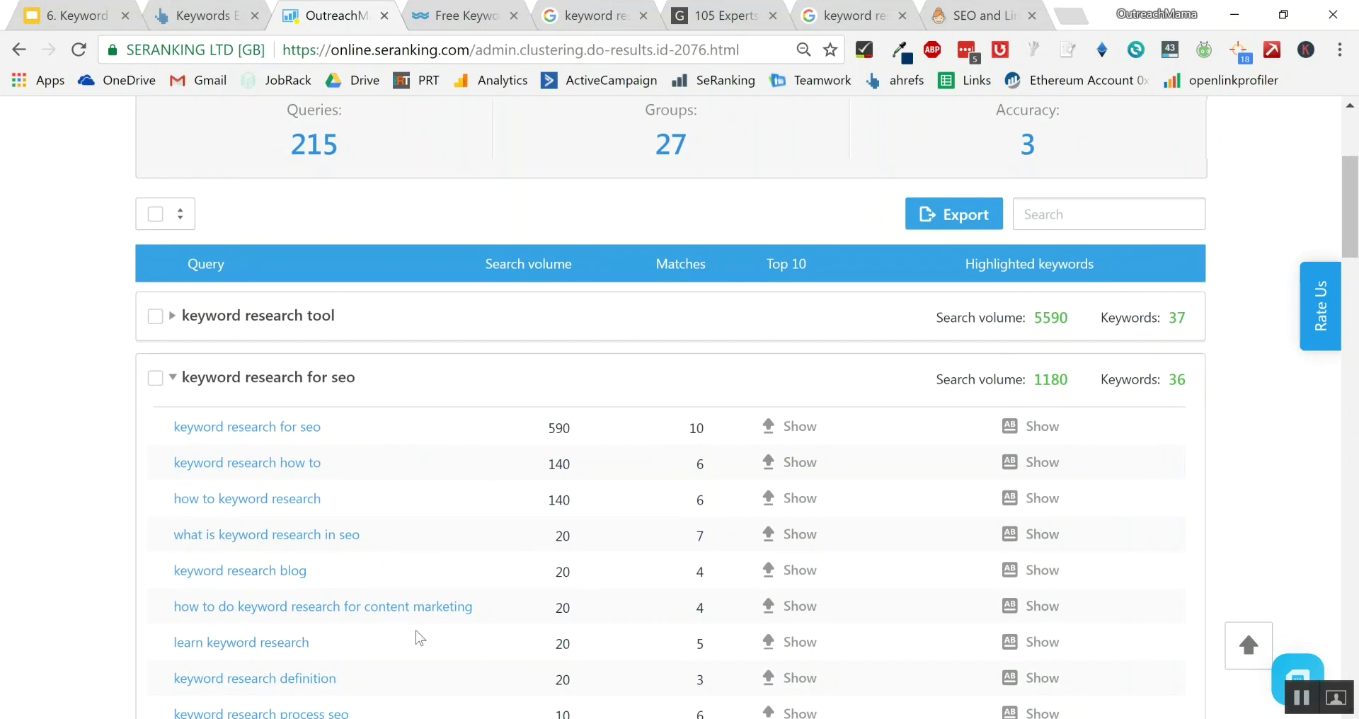
scroll(419, 638, down, 3)
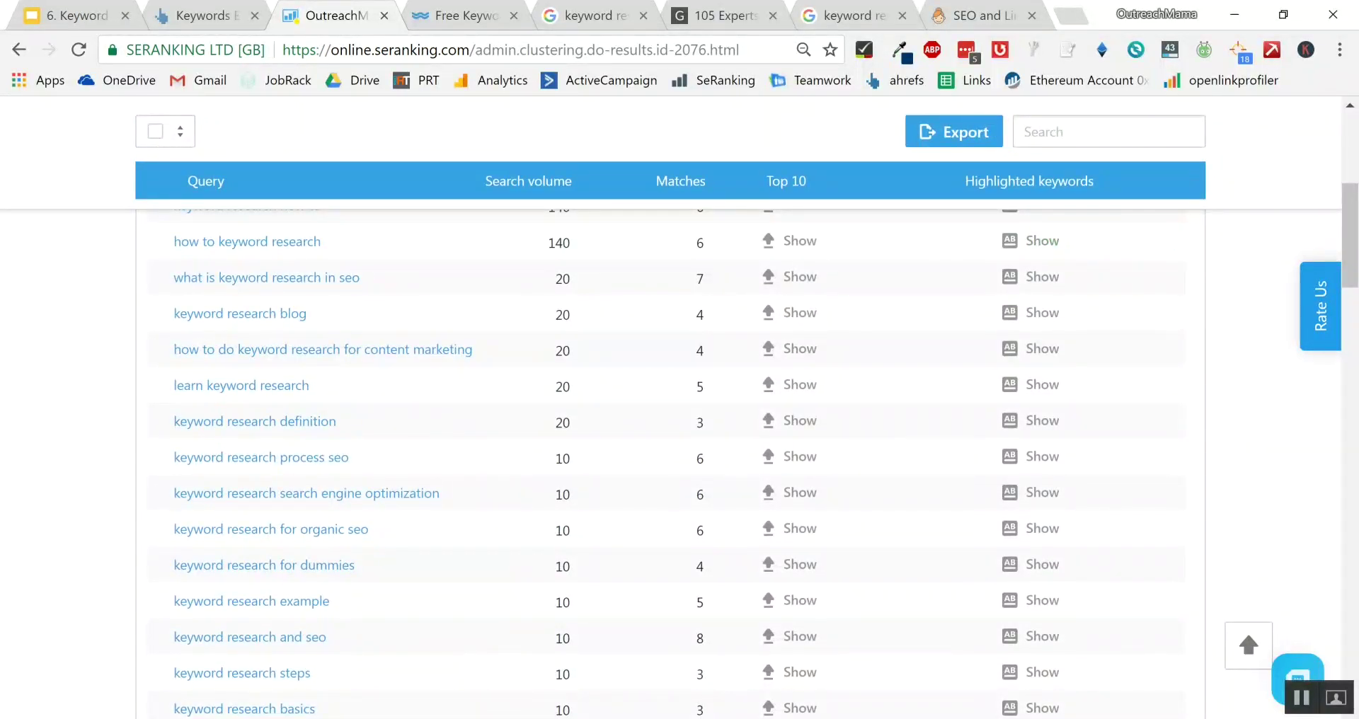
scroll(672, 425, up, 3)
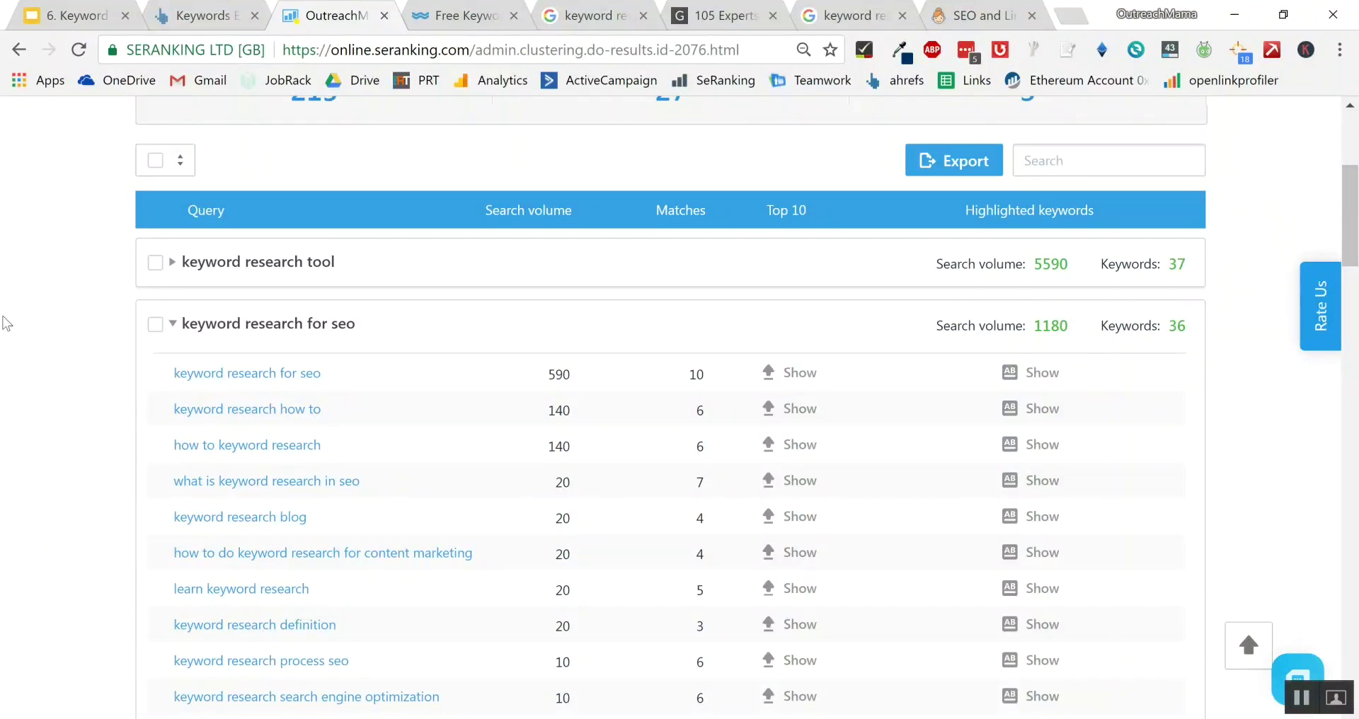
Step: Highlight intent-revealing words in the "keyword research for seo" group's keywords, including "definition", "learn" and "example"
drag(344, 414, 157, 418)
click(155, 418)
scroll(361, 451, down, 3)
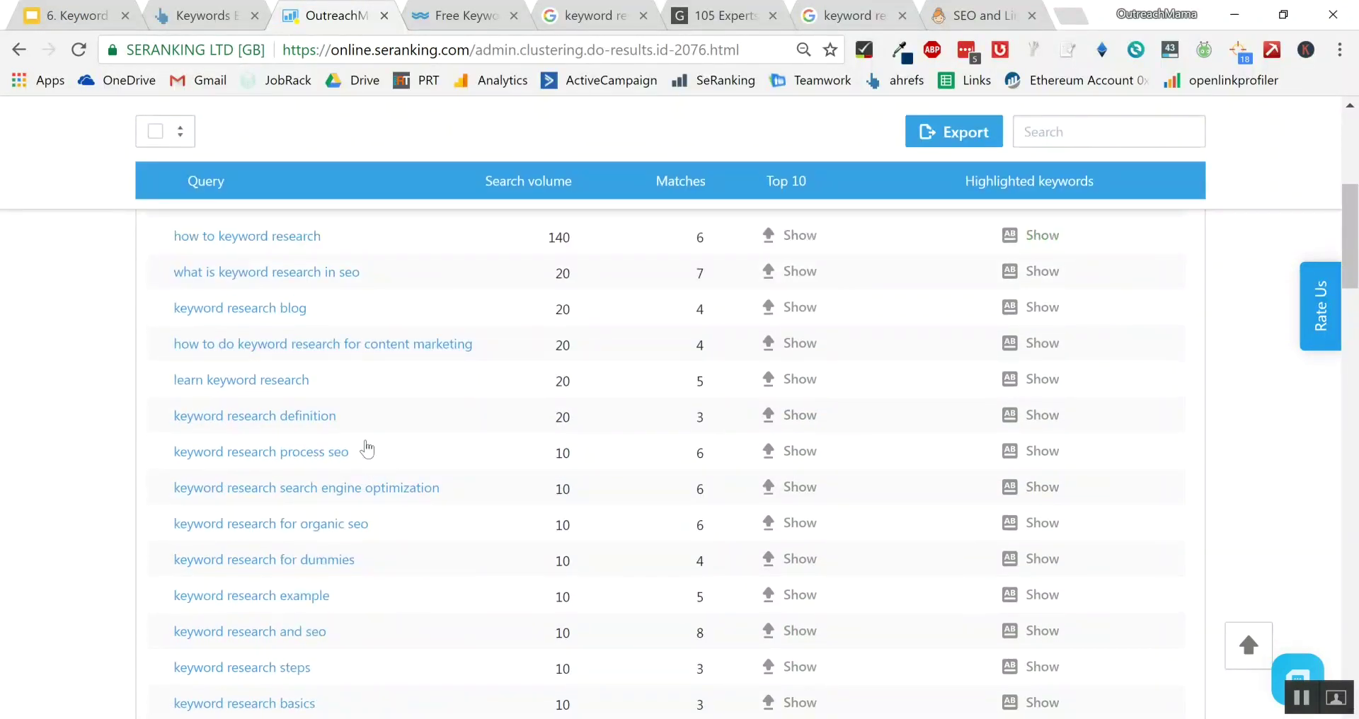
drag(338, 419, 283, 419)
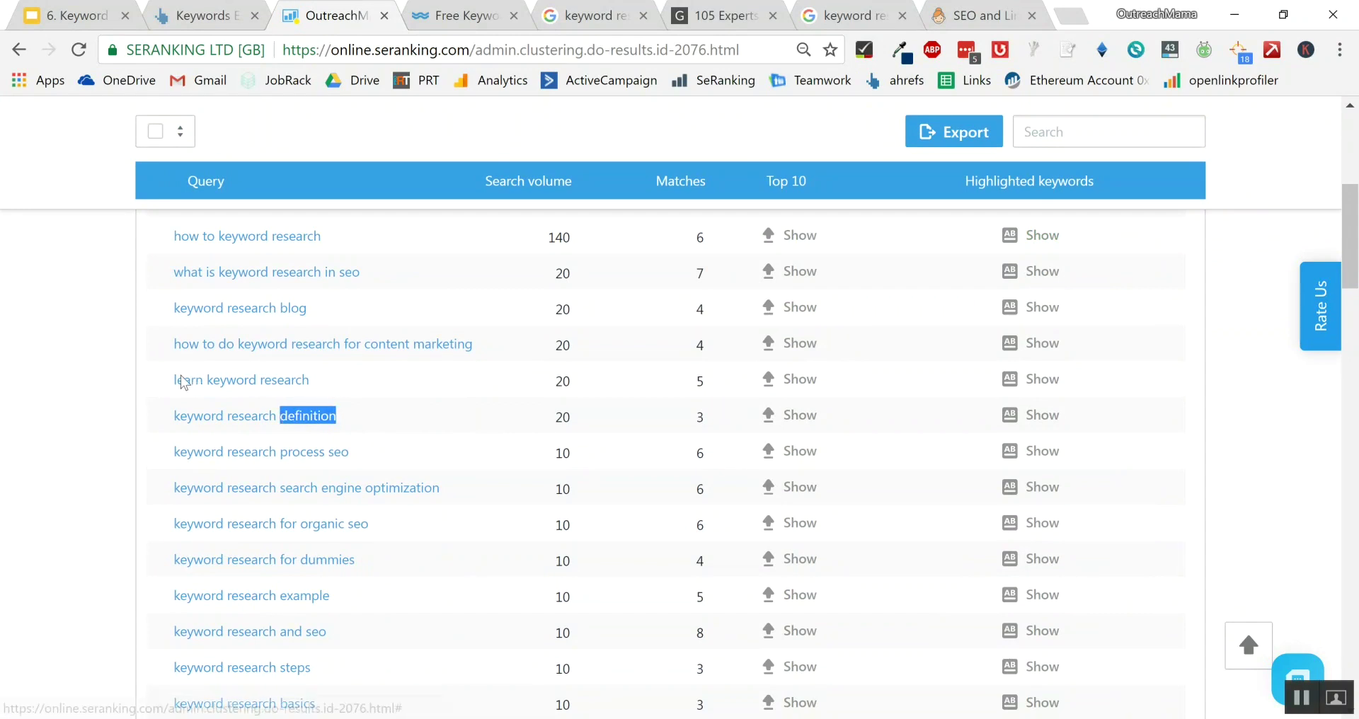
drag(176, 384, 202, 384)
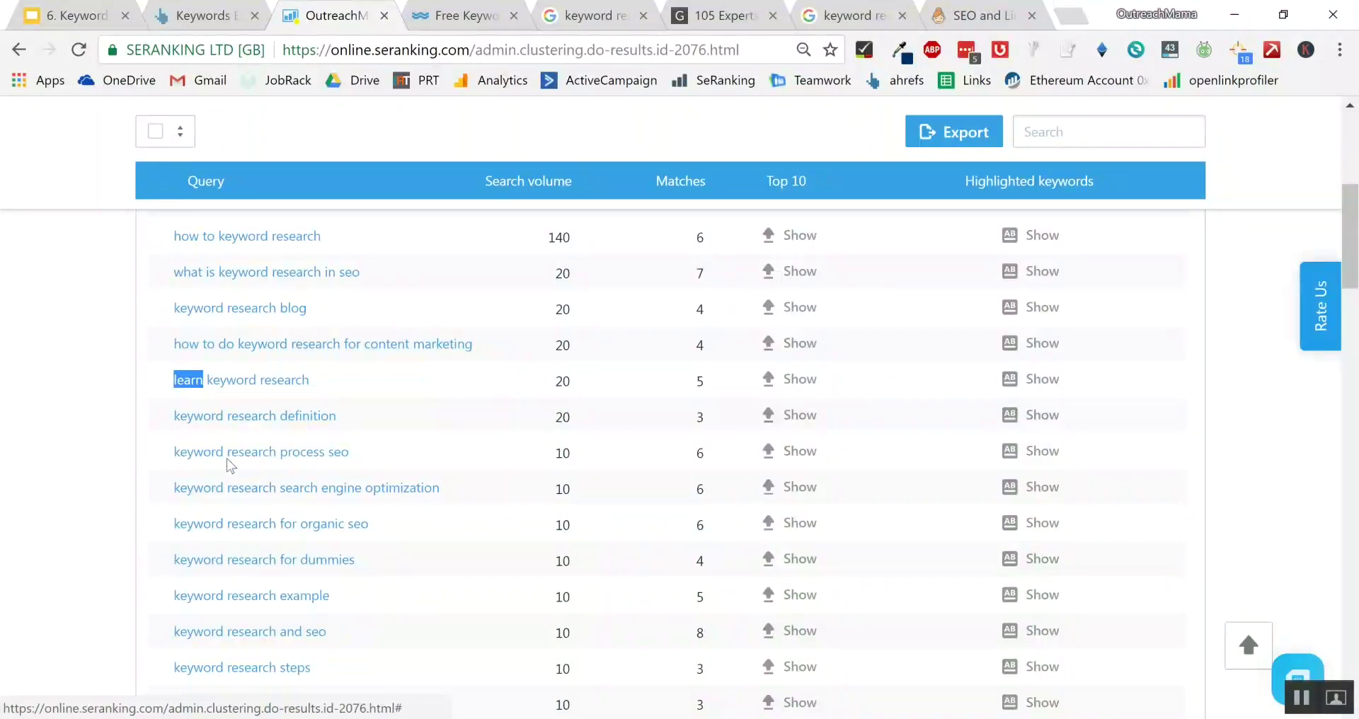
double_click(301, 598)
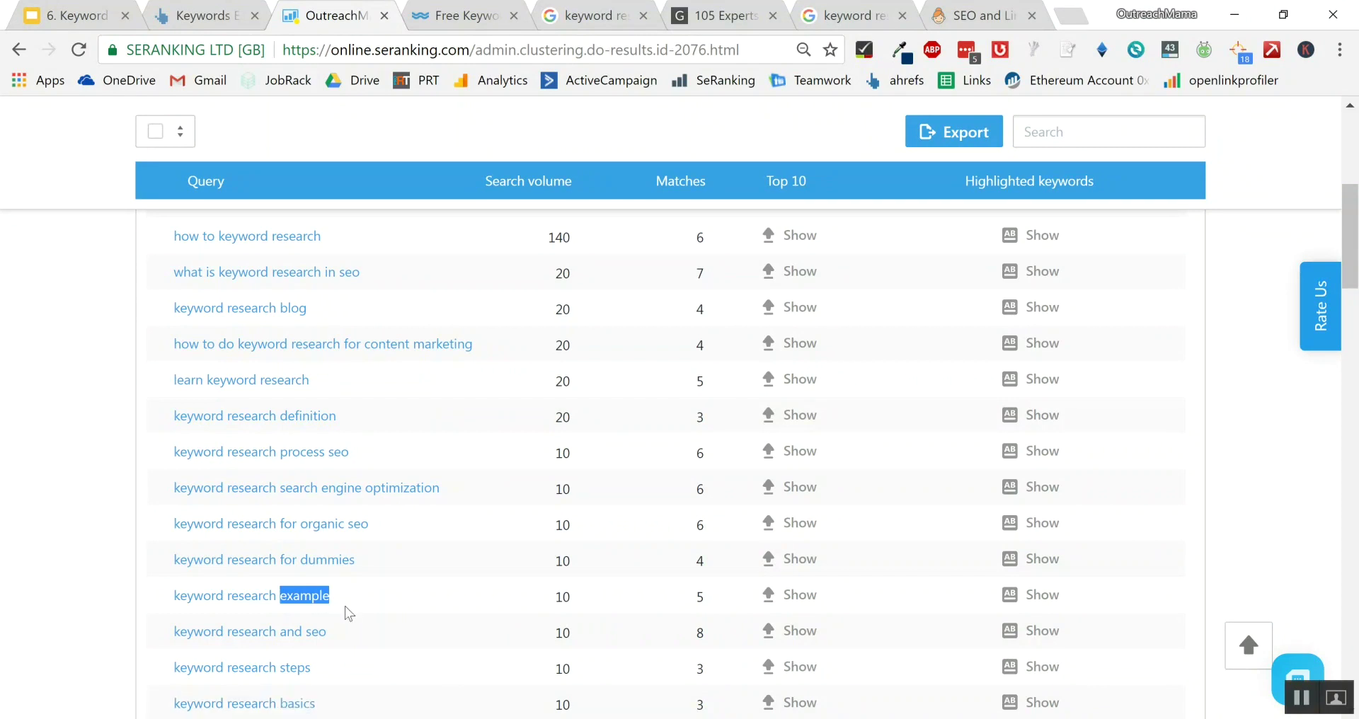
Step: Highlight the word "basics" in "keyword research basics" and review the surrounding keywords in the "keyword research for seo" group
scroll(343, 611, down, 1)
double_click(306, 599)
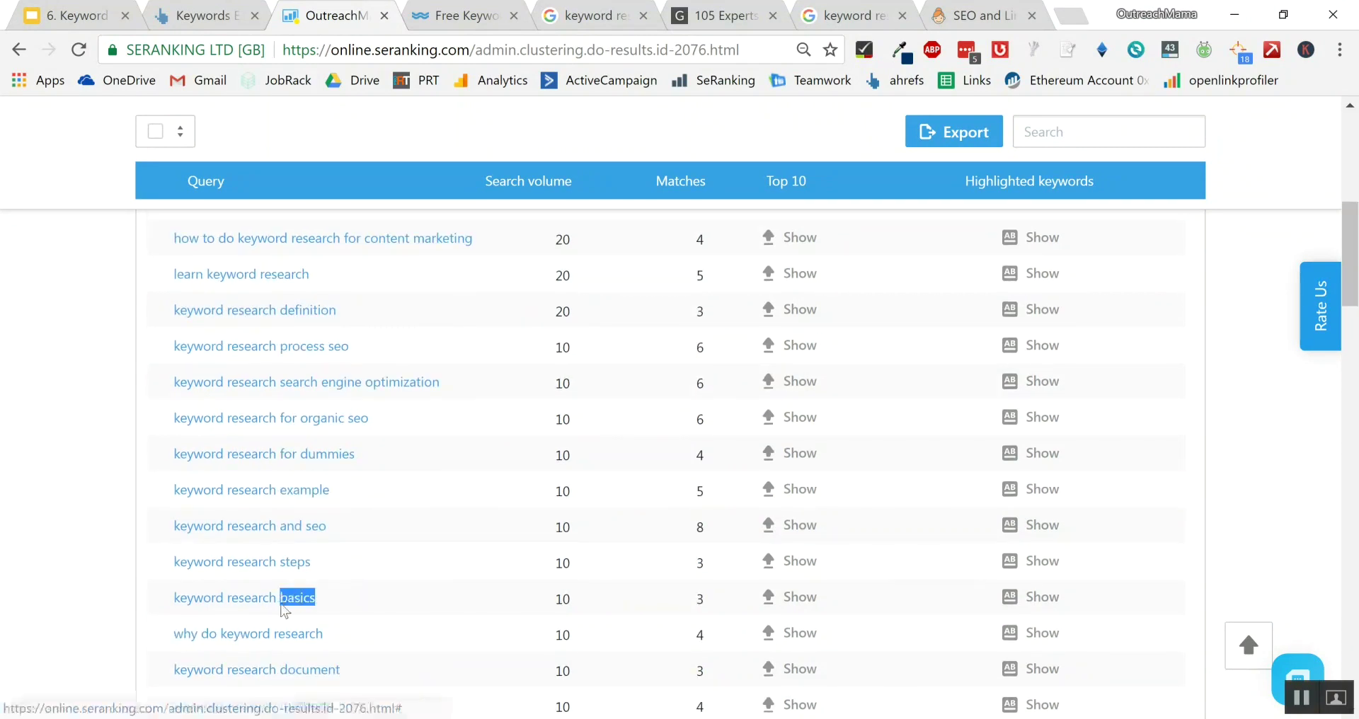
scroll(326, 572, down, 1)
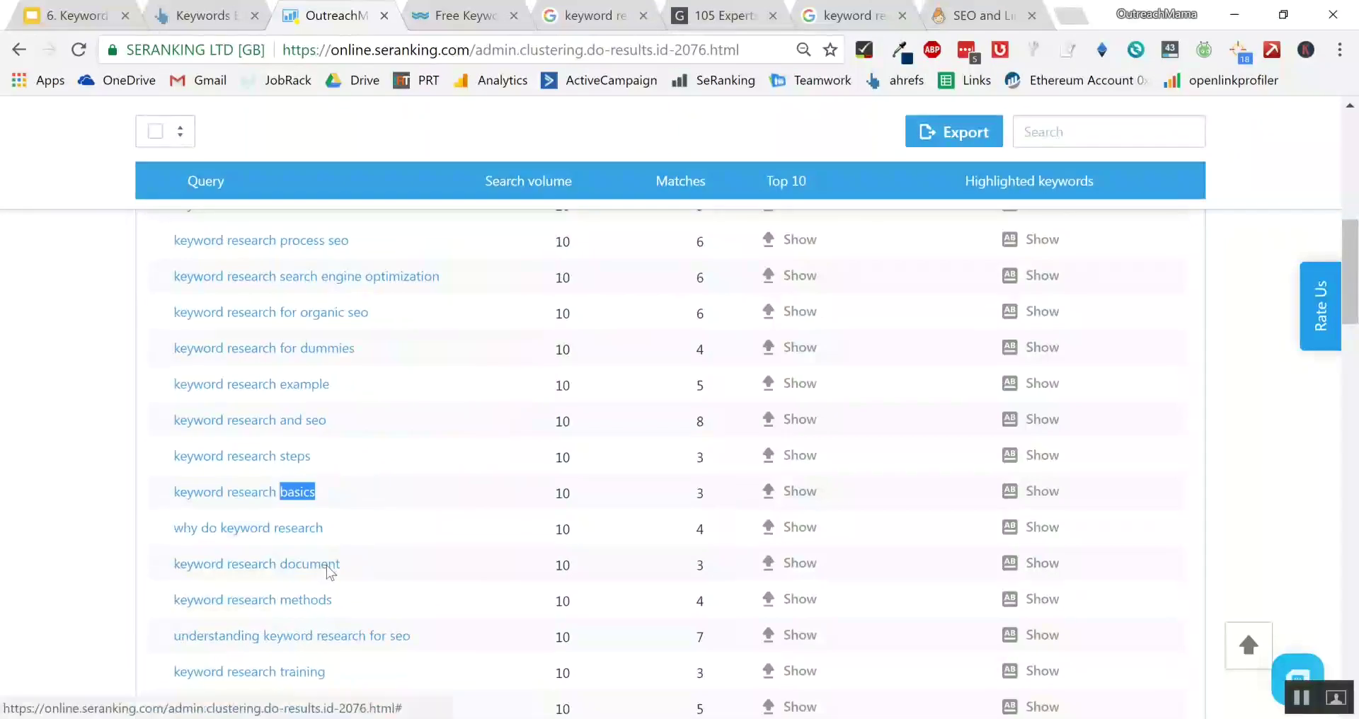
scroll(354, 582, up, 6)
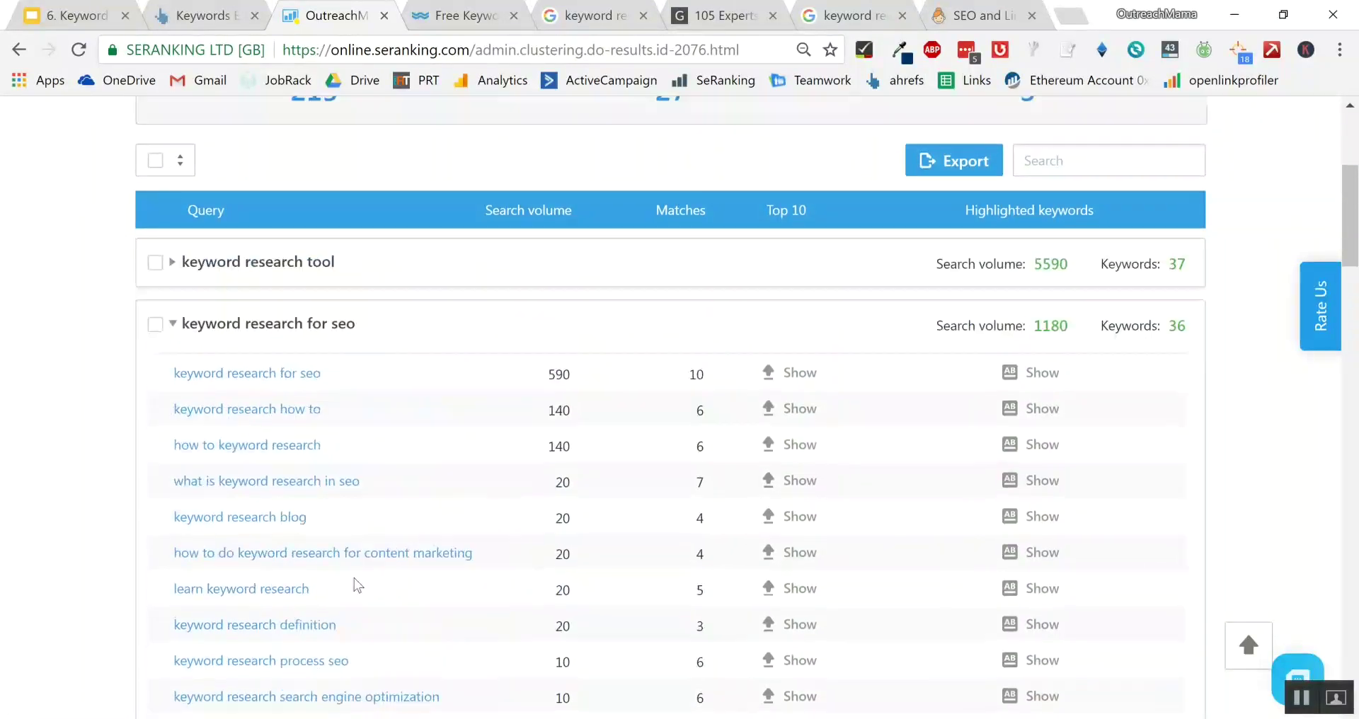
scroll(308, 542, down, 2)
scroll(304, 534, down, 3)
scroll(304, 533, up, 4)
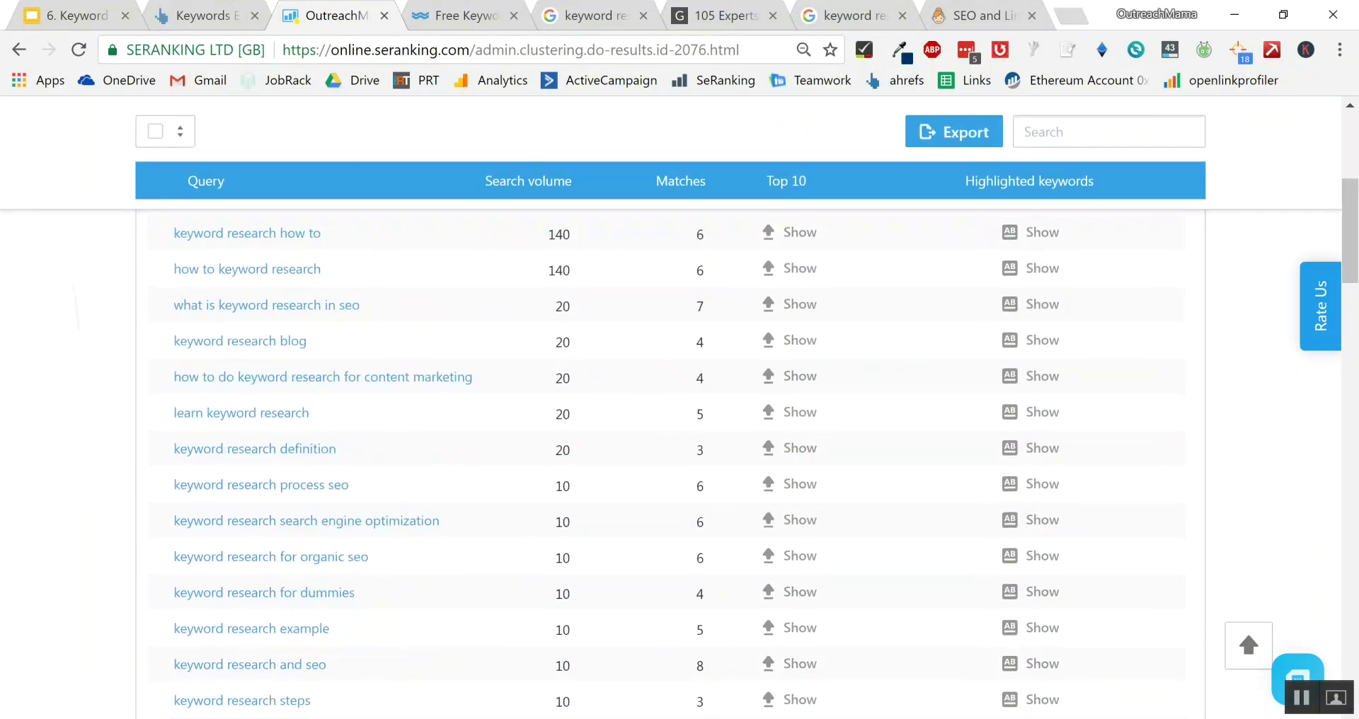
scroll(669, 408, down, 3)
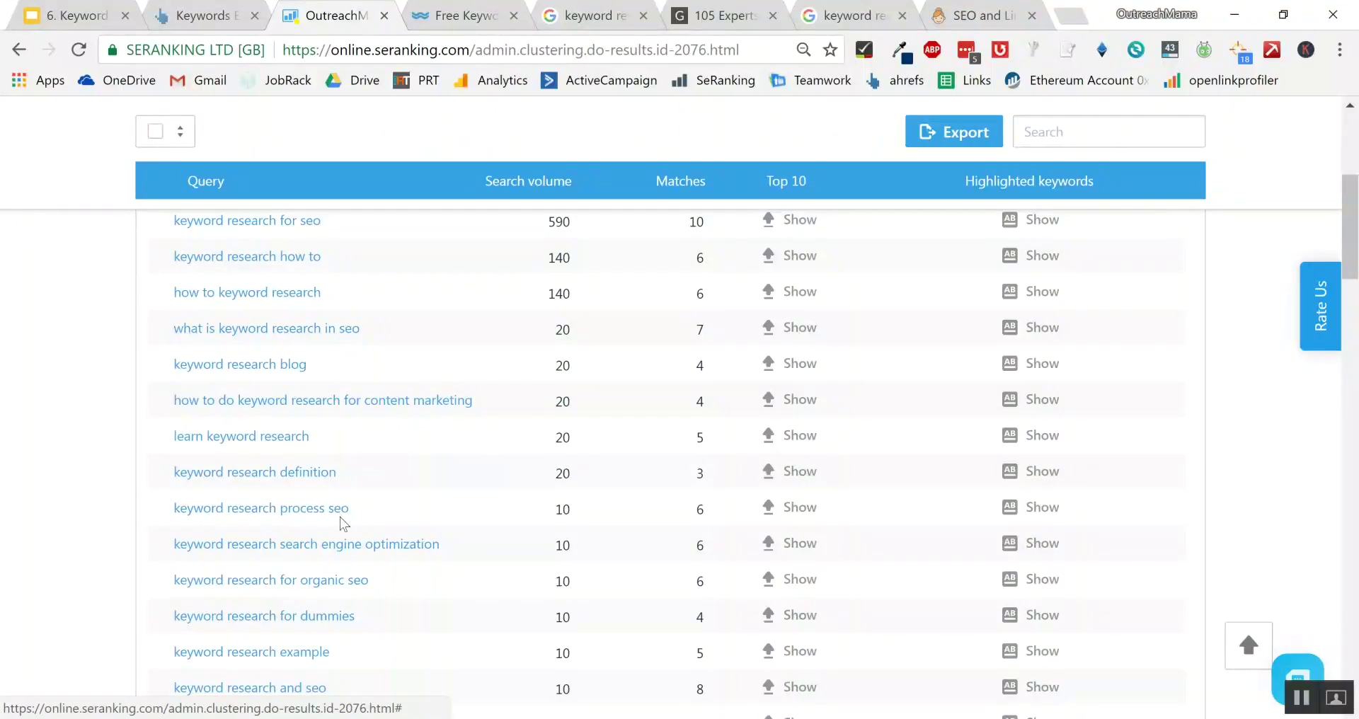
scroll(375, 538, down, 1)
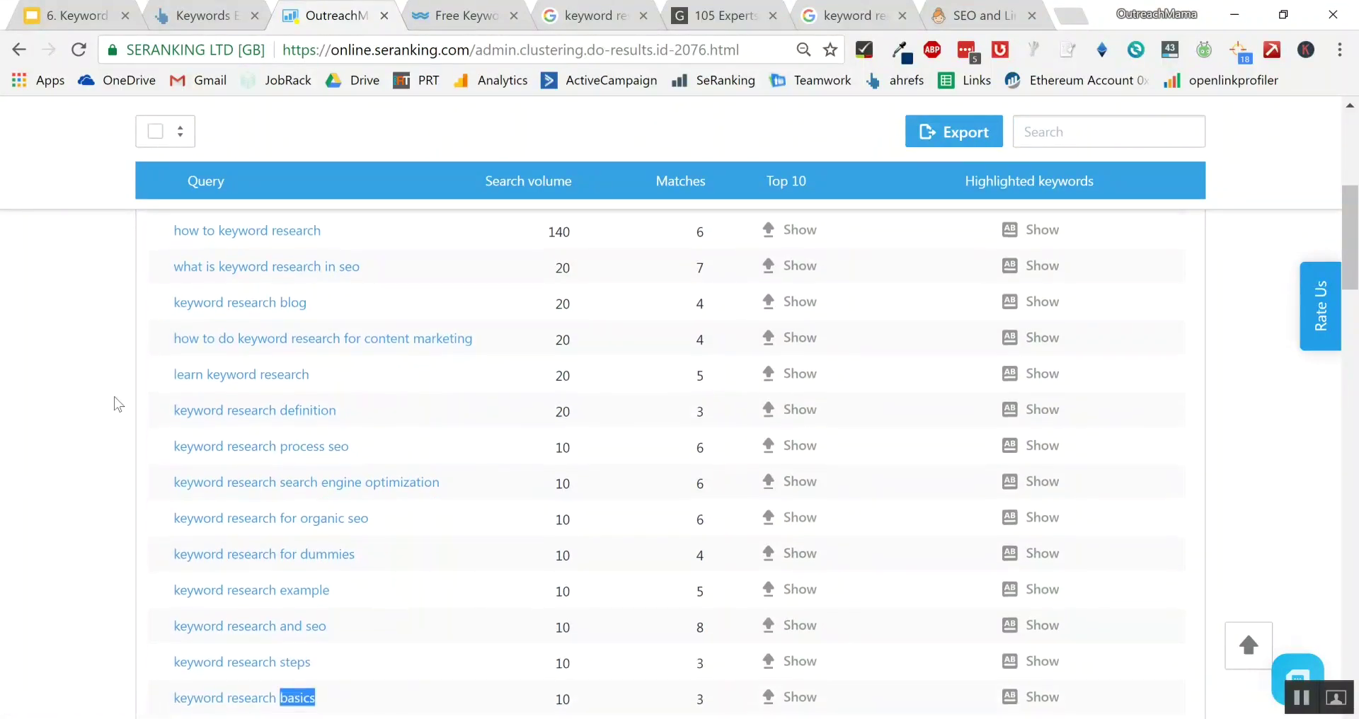
Step: Clear the text highlight and read through the group's remaining keywords down to "keyword research and strategy"
click(353, 596)
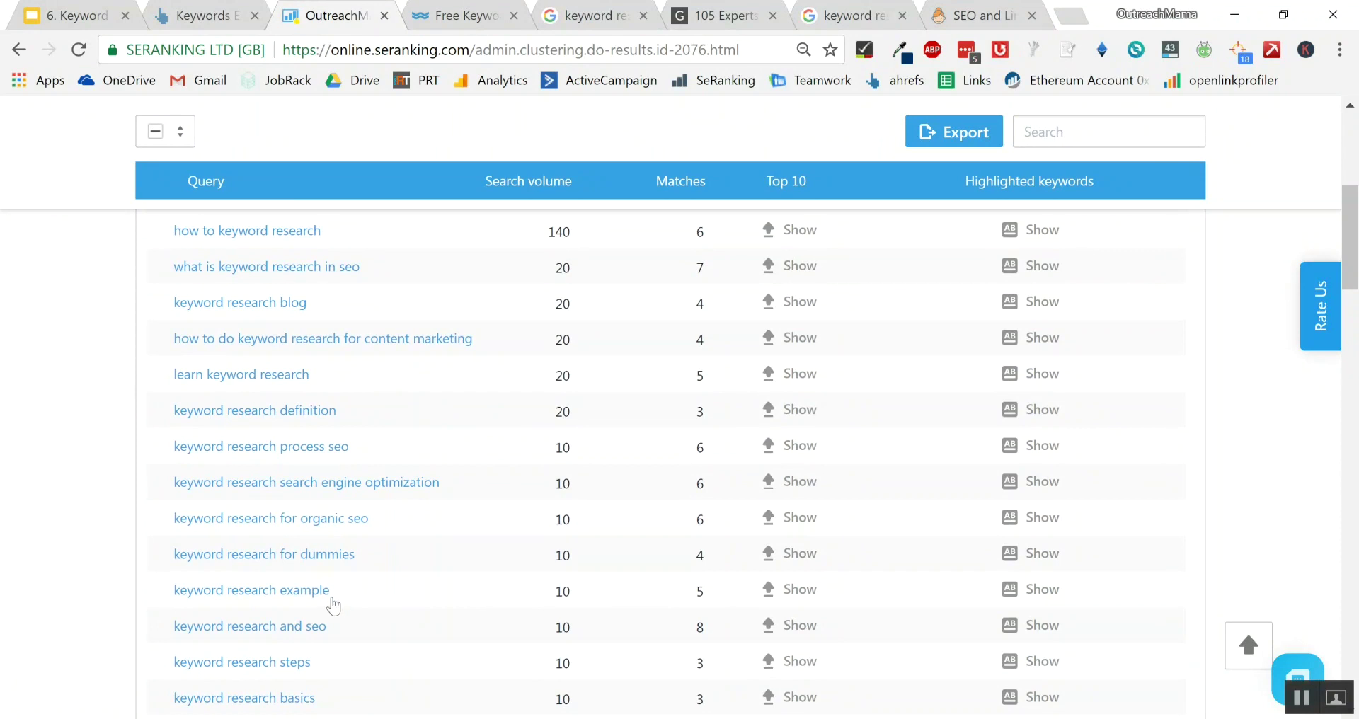
scroll(337, 602, down, 2)
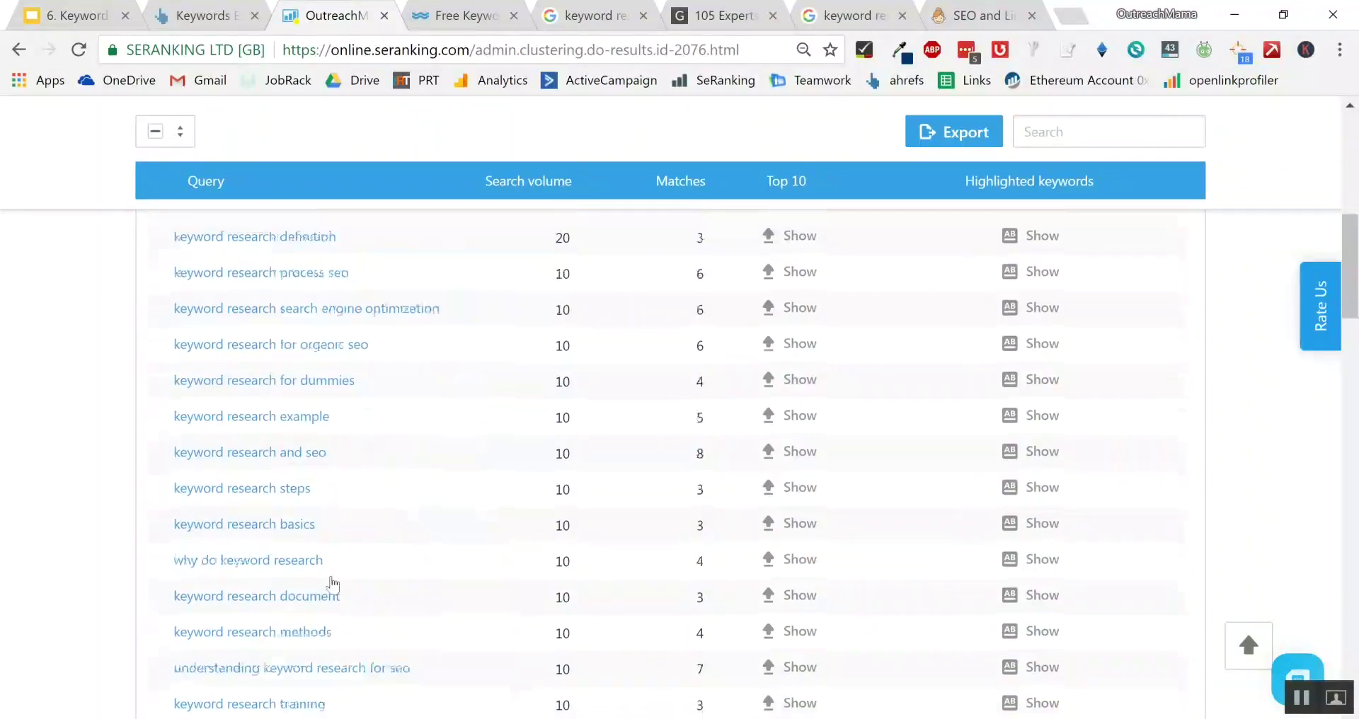
scroll(332, 582, down, 3)
scroll(333, 581, down, 10)
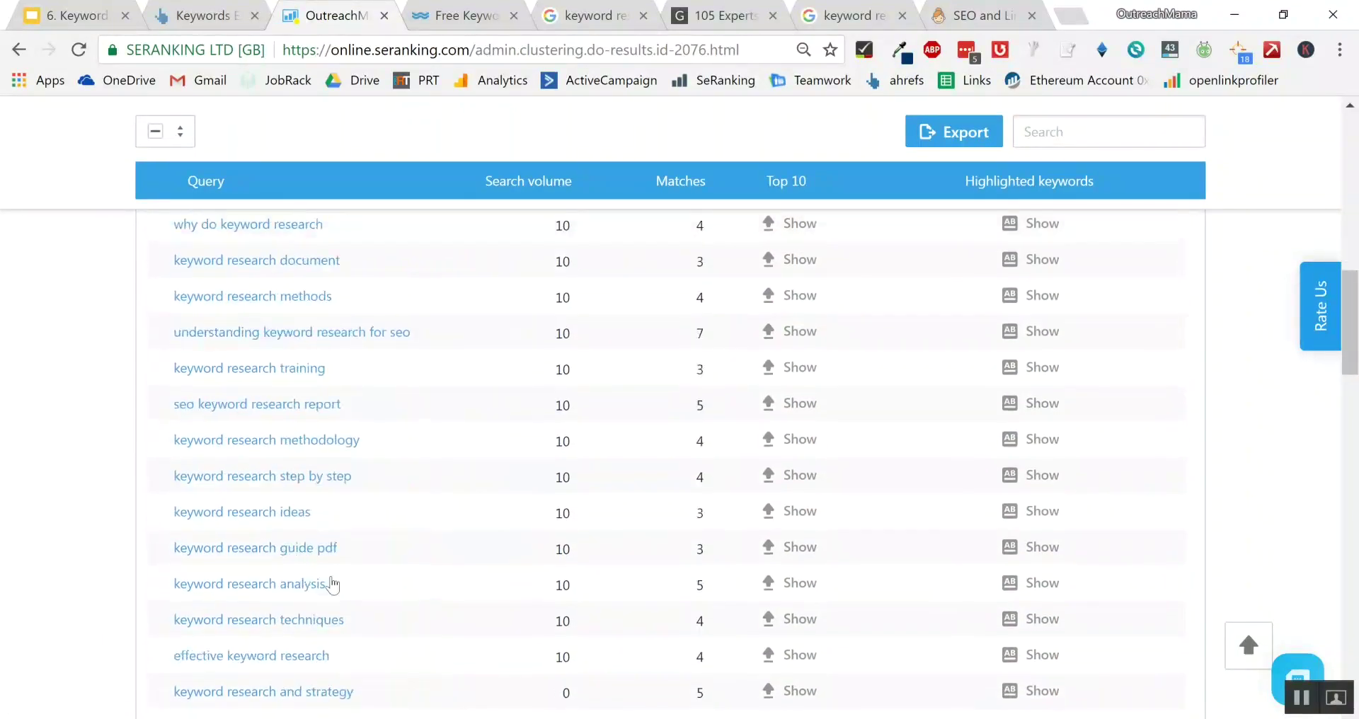
scroll(330, 576, up, 11)
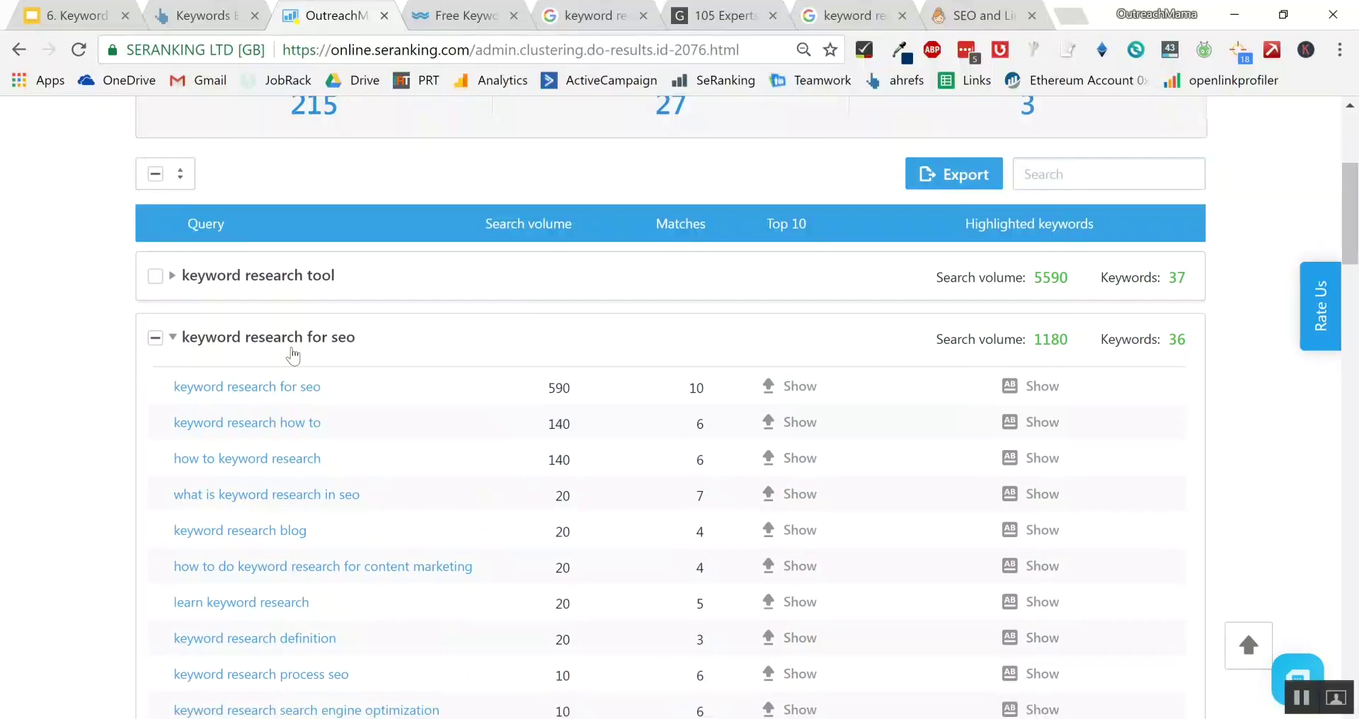
Step: Show the top 10 ranking pages for "keyword research how to", examine their URLs, and close the list
click(803, 424)
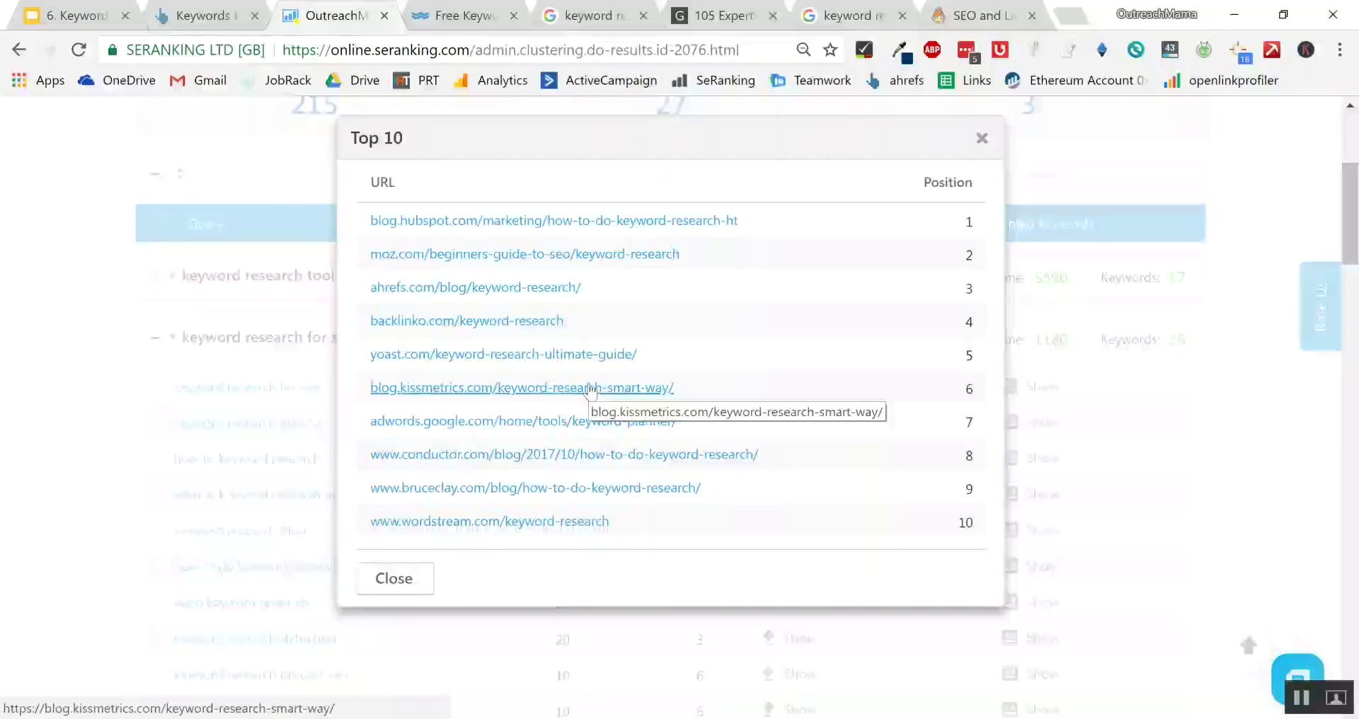
scroll(495, 489, up, 2)
click(401, 584)
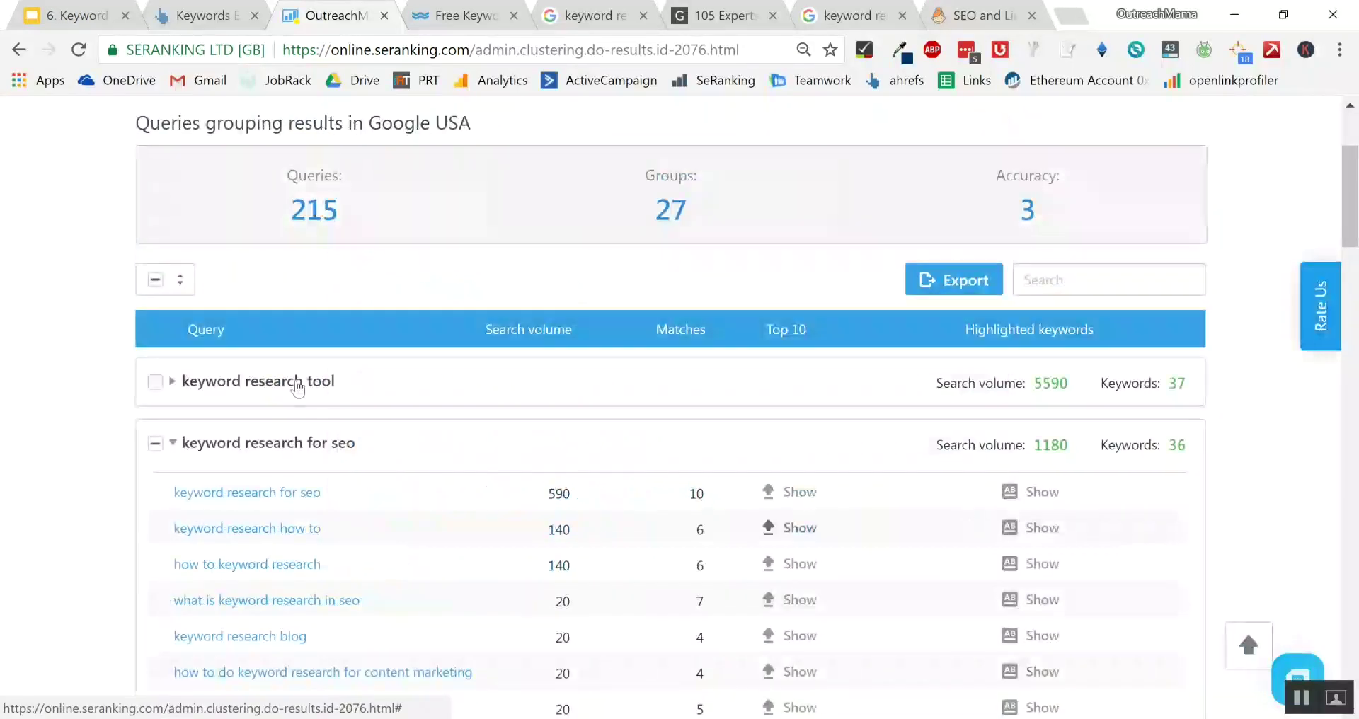
Step: Switch to the "6. Keyword Intent (FINAL)" presentation in Google Slides and look through its slides down to "What Have We Learnt?"
key(ctrl+1)
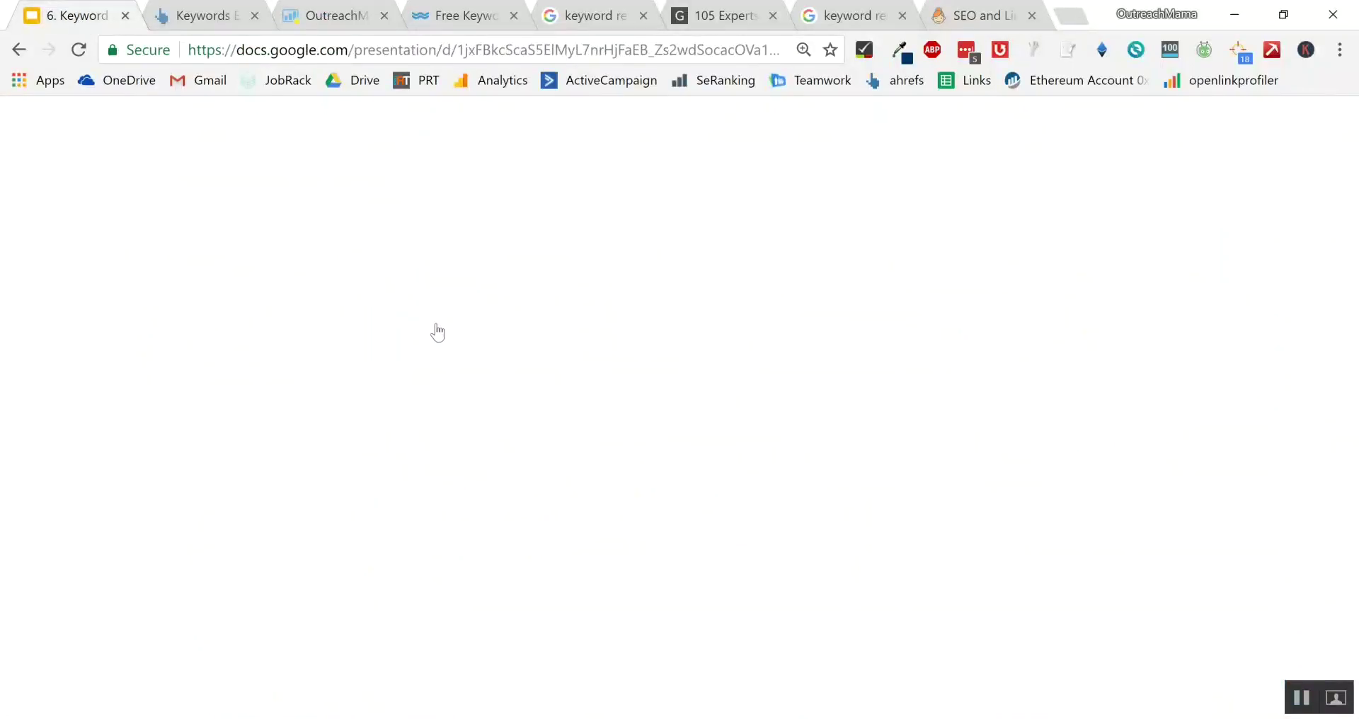
scroll(186, 415, up, 3)
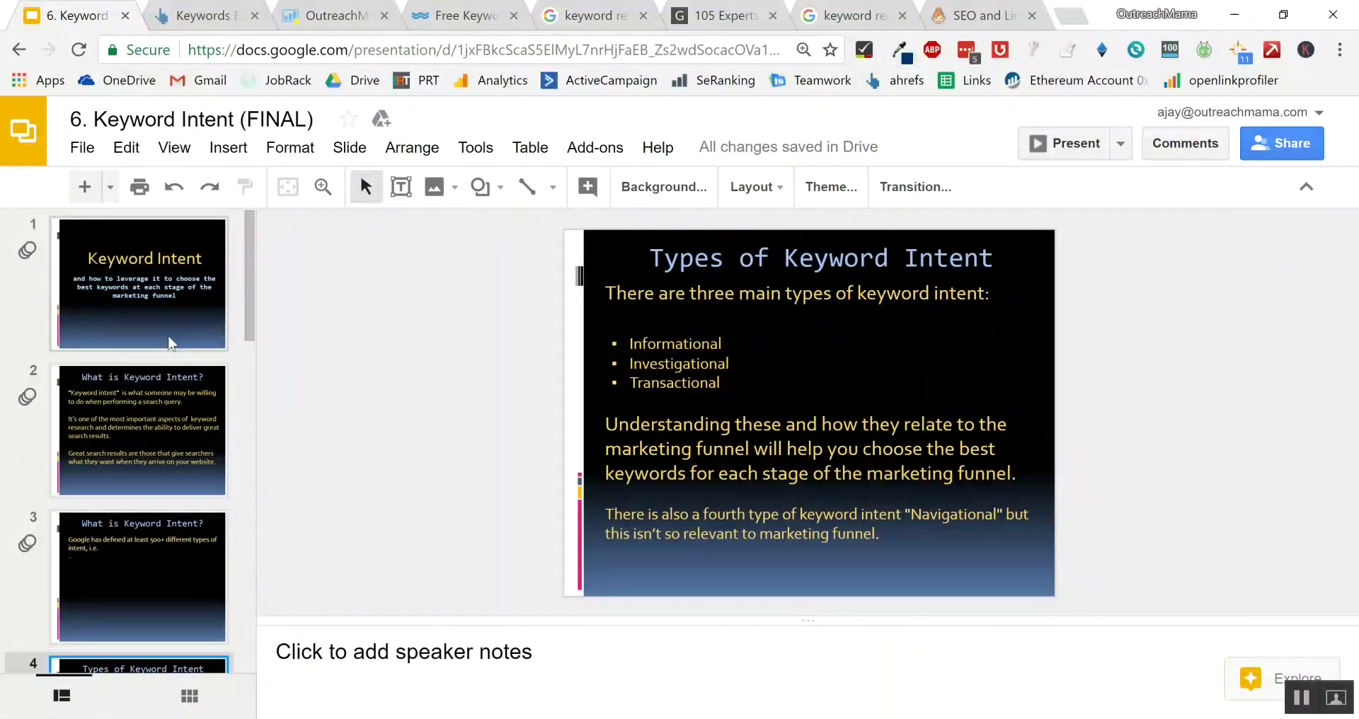
scroll(170, 344, down, 15)
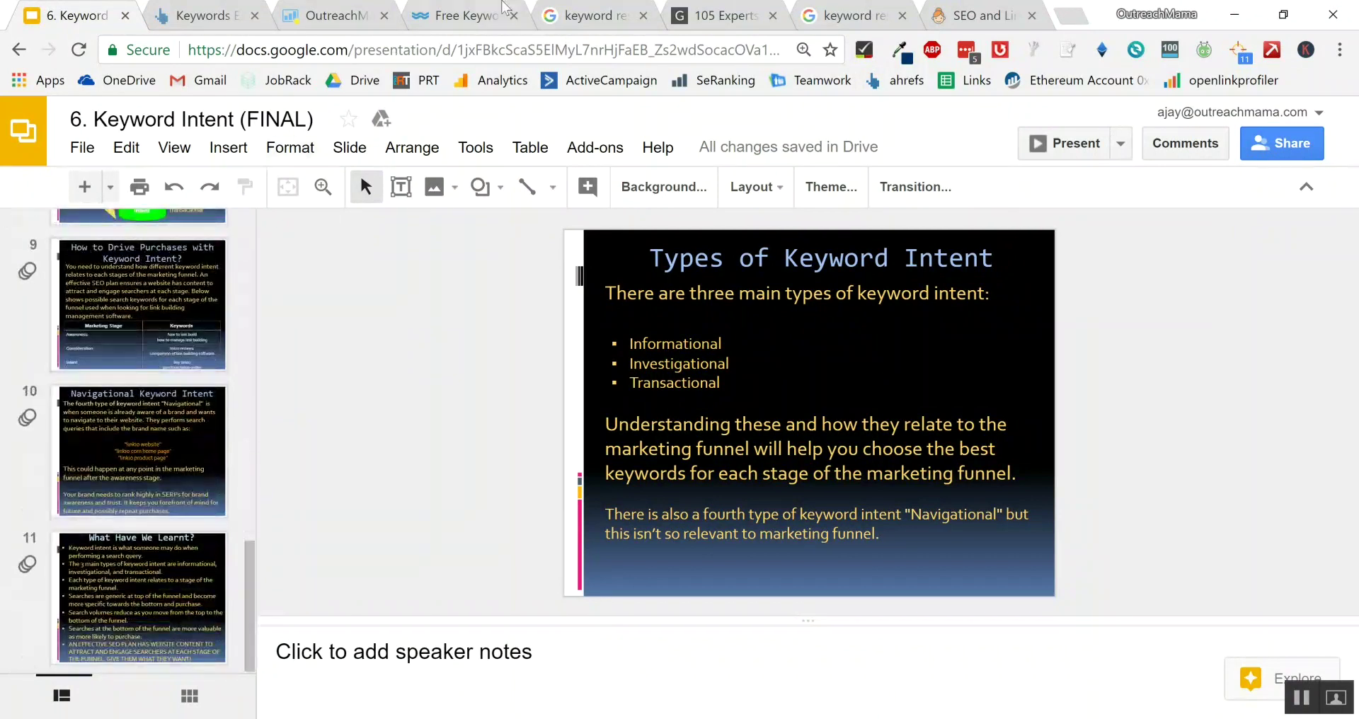
Step: Return to the SE Ranking grouping results and re-examine the keywords in the expanded "keyword research for seo" group
click(421, 10)
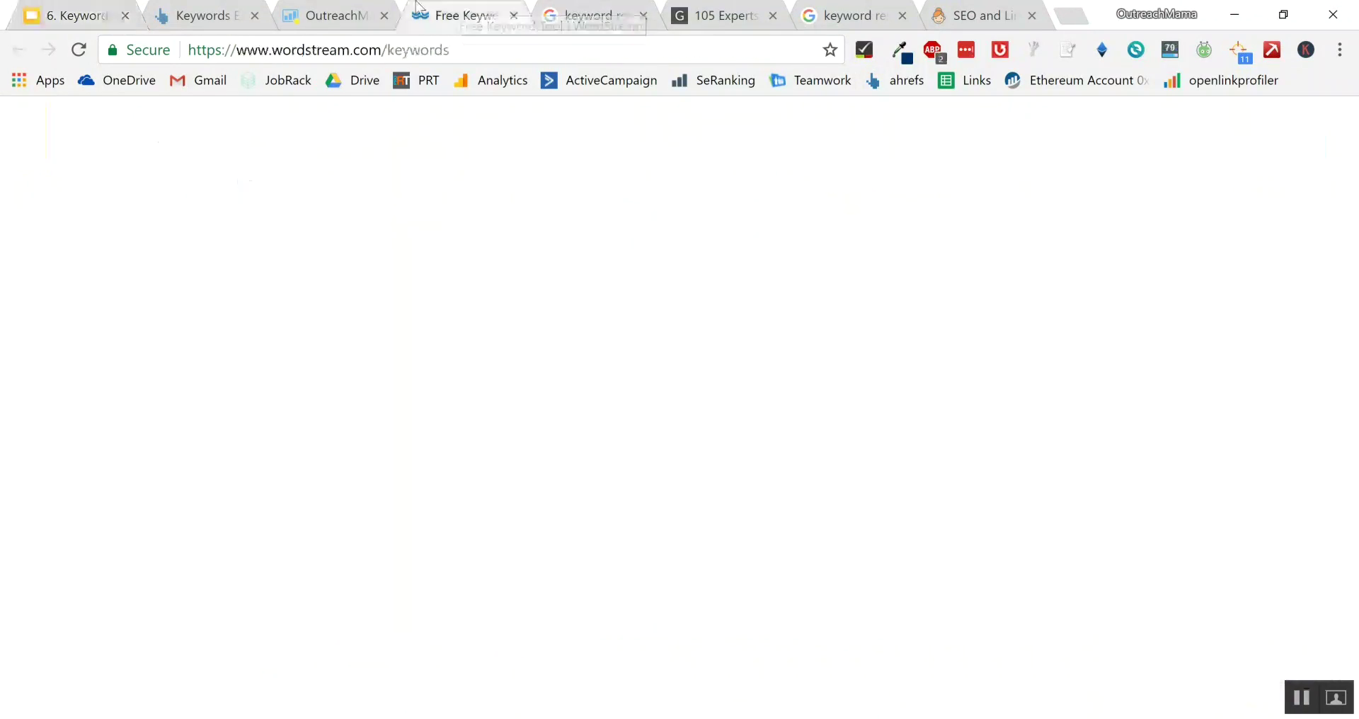
click(202, 15)
click(329, 15)
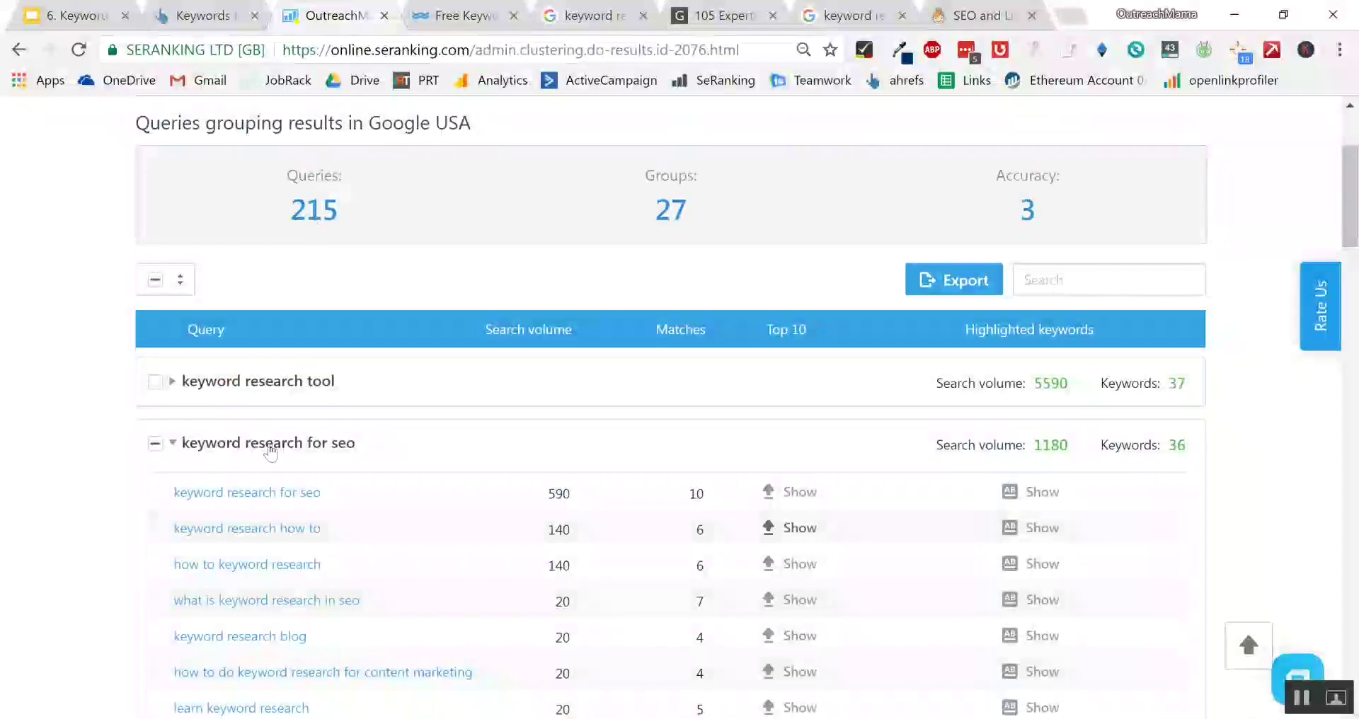
scroll(271, 451, down, 4)
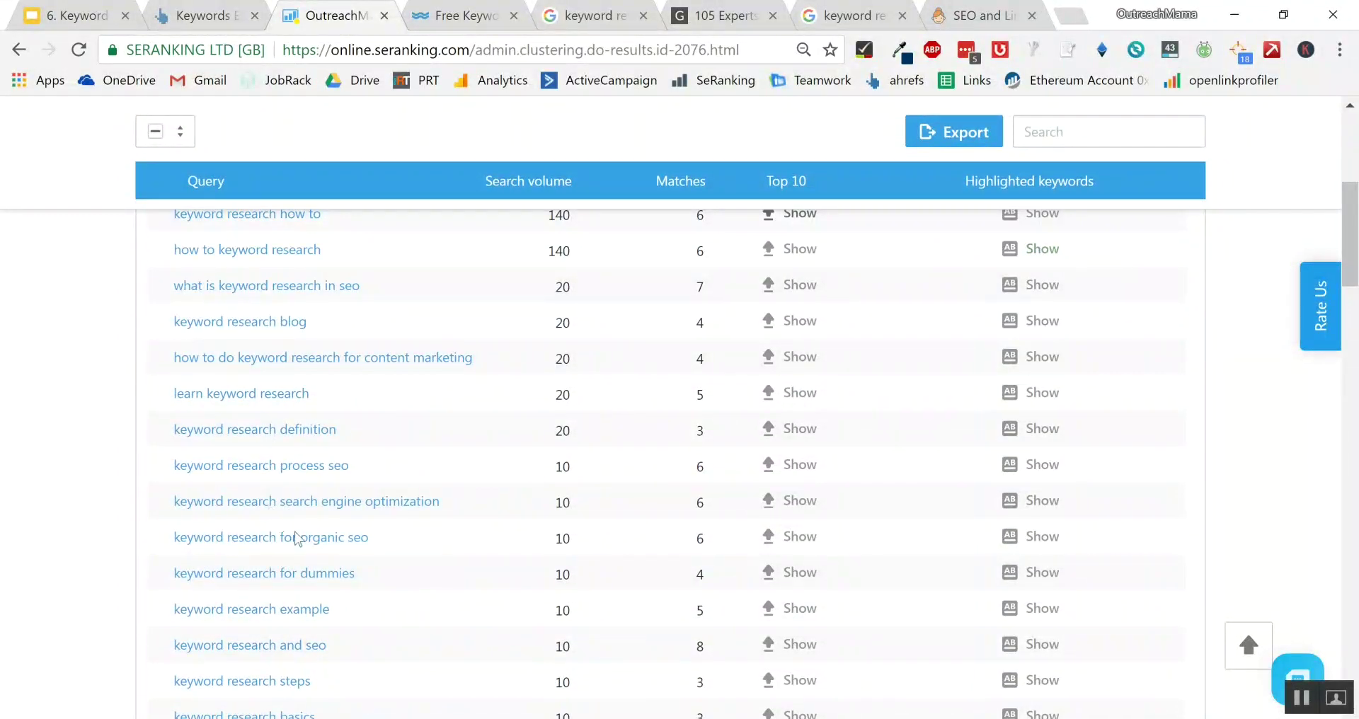
scroll(286, 622, up, 1)
scroll(287, 632, up, 2)
scroll(287, 632, down, 5)
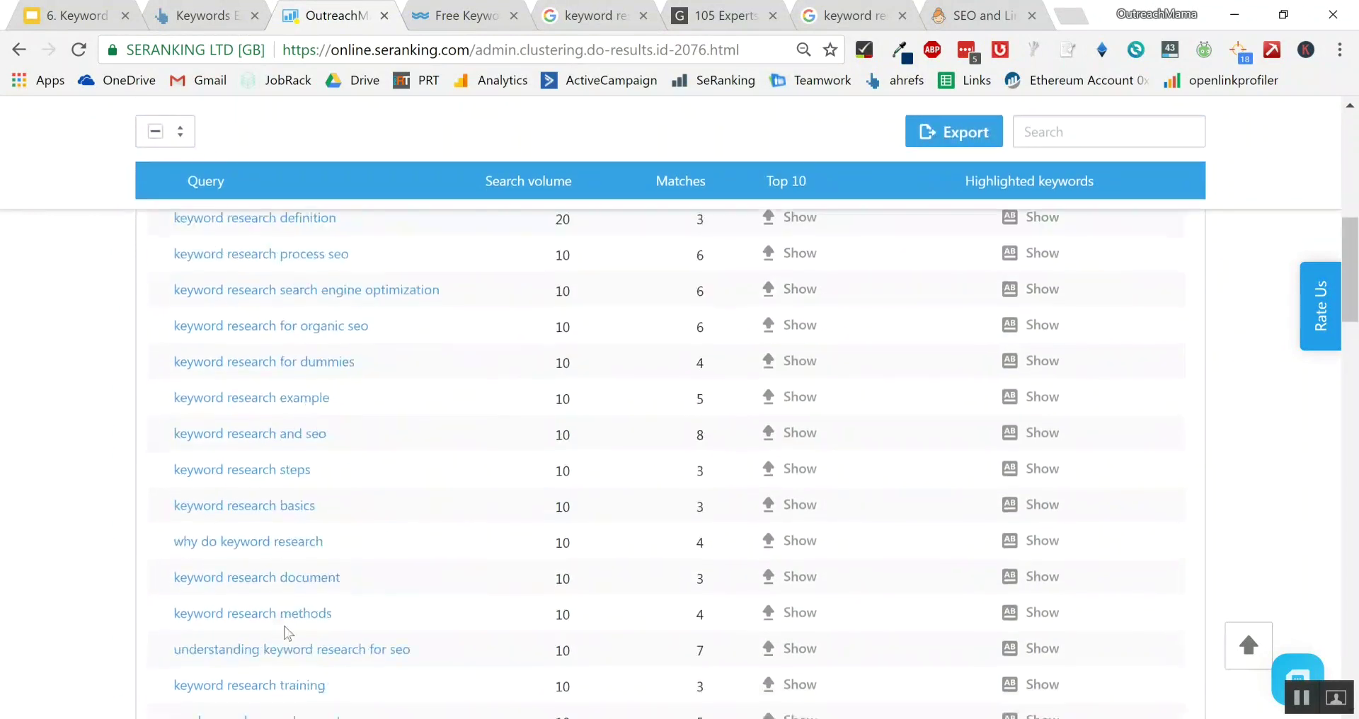